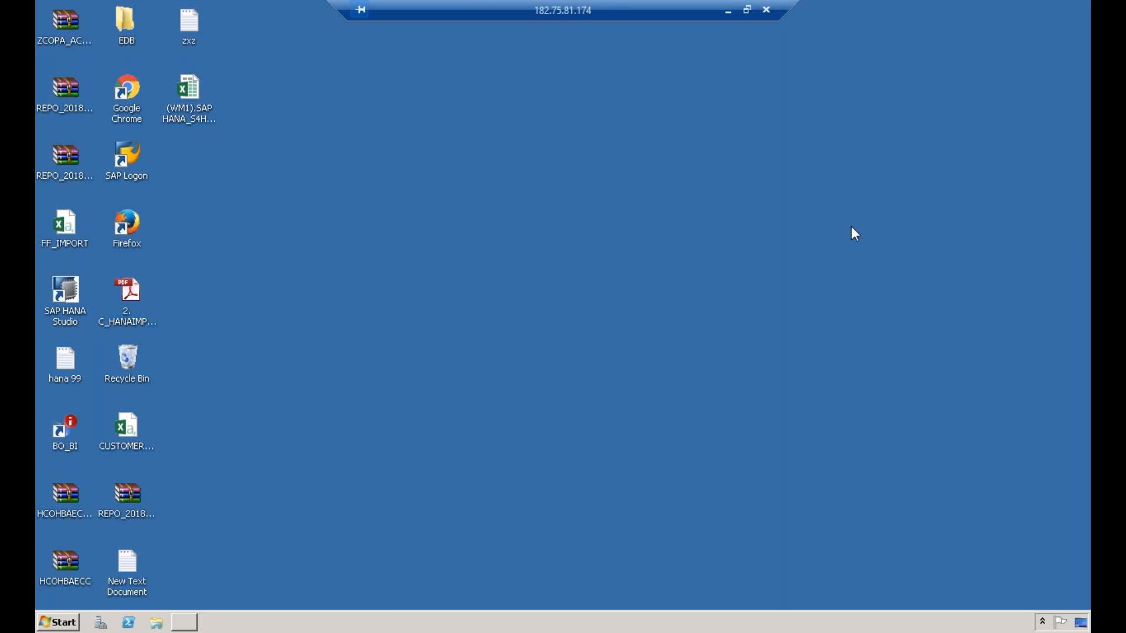
left_click(67, 611)
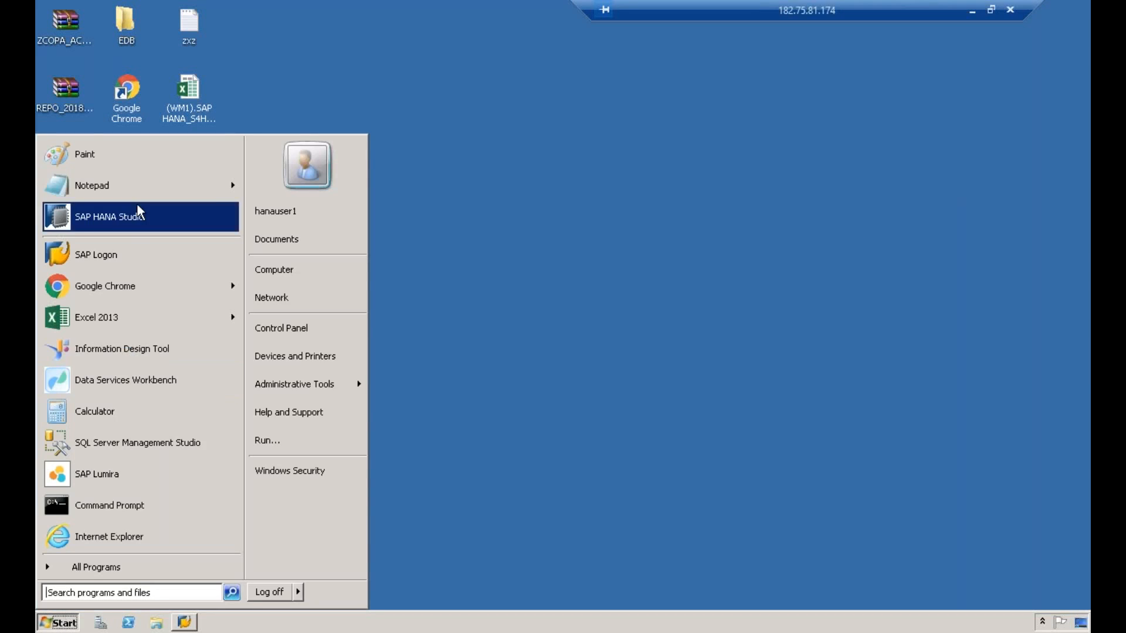
left_click(154, 155)
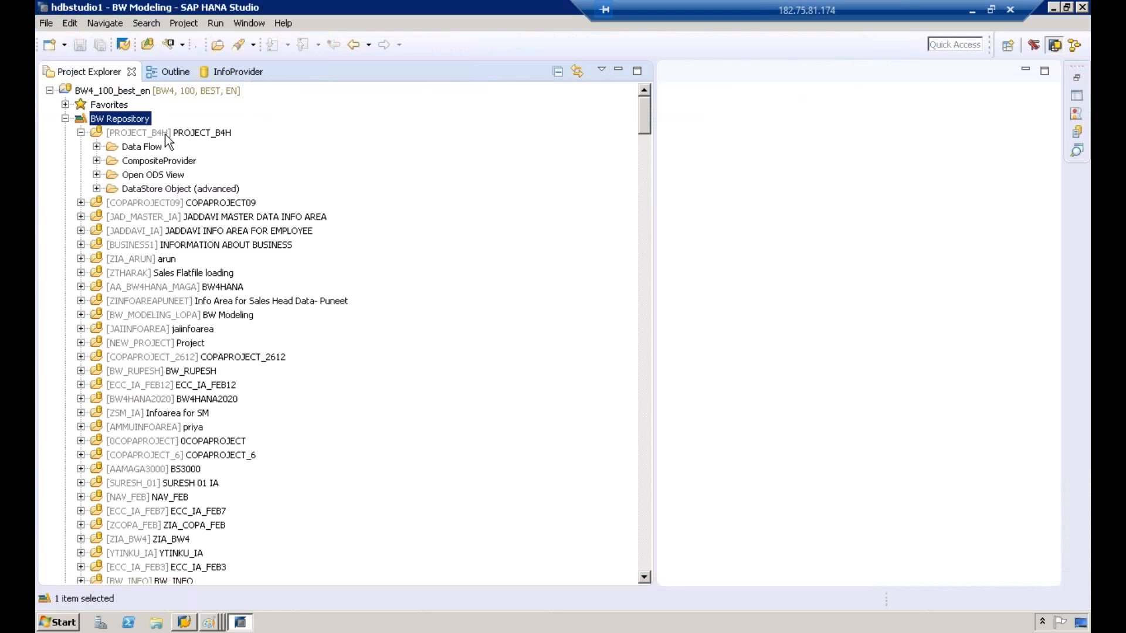
left_click(166, 133)
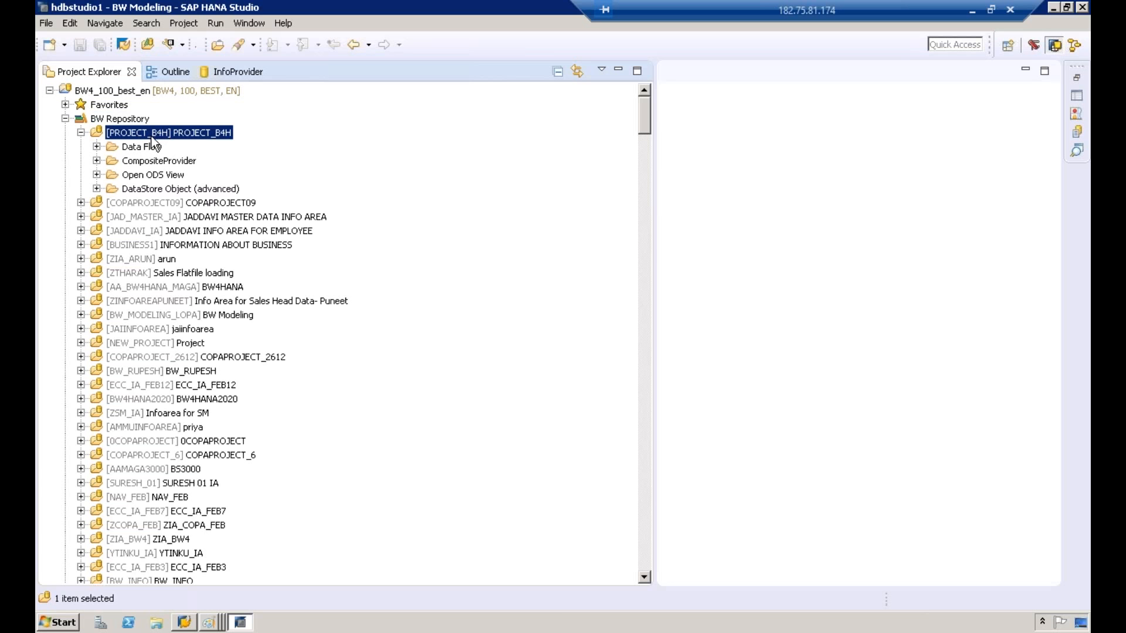
right_click(153, 143)
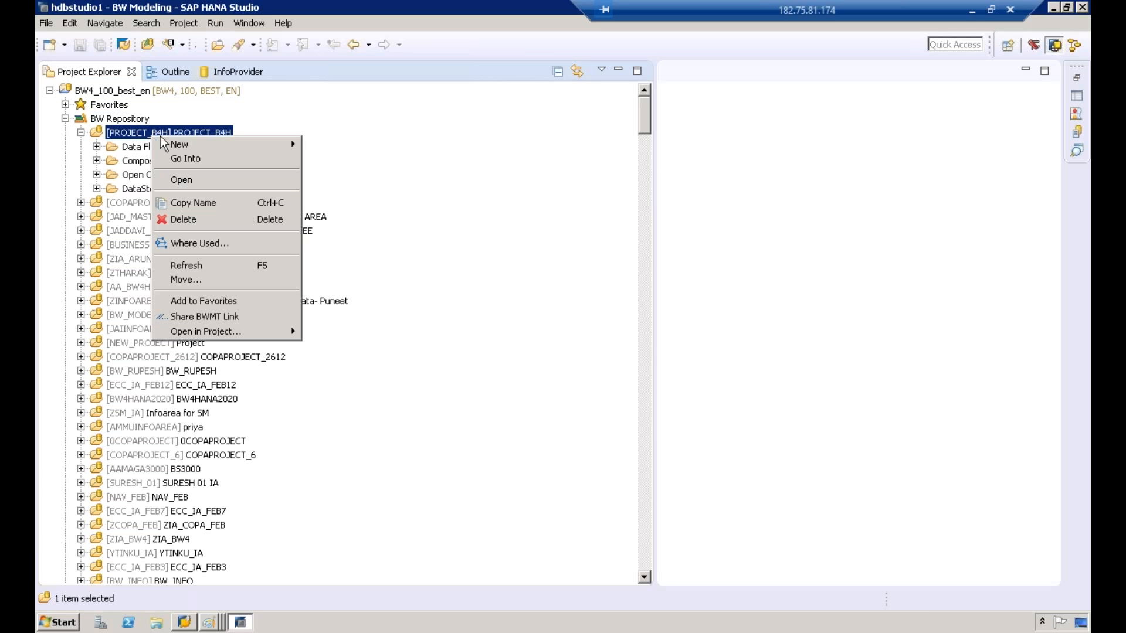
mouse_move(234, 145)
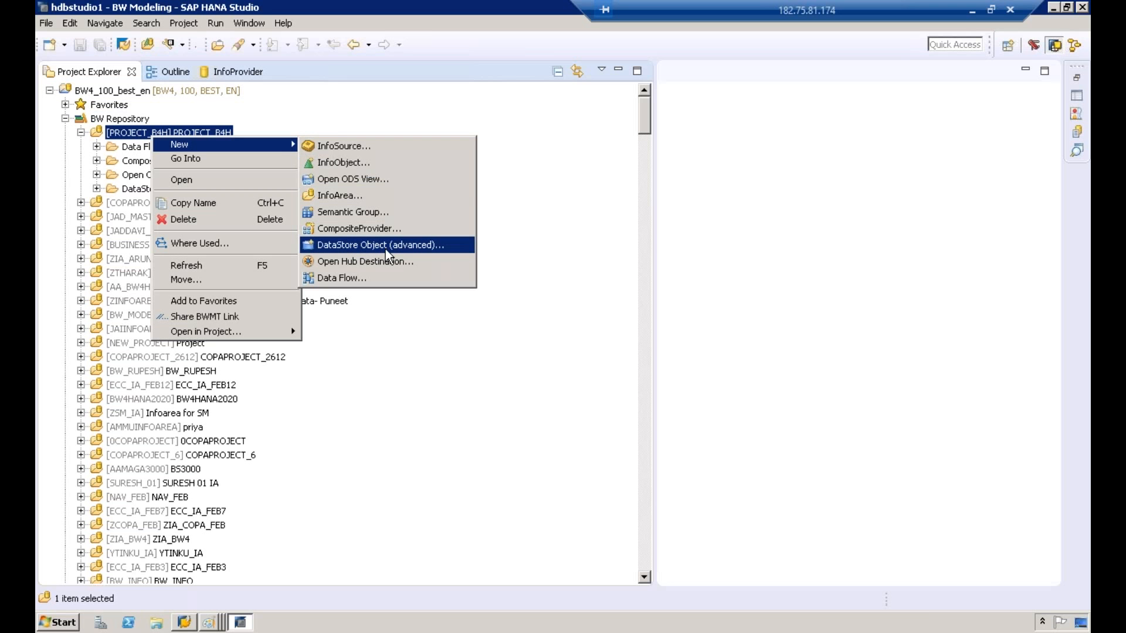
left_click(70, 118)
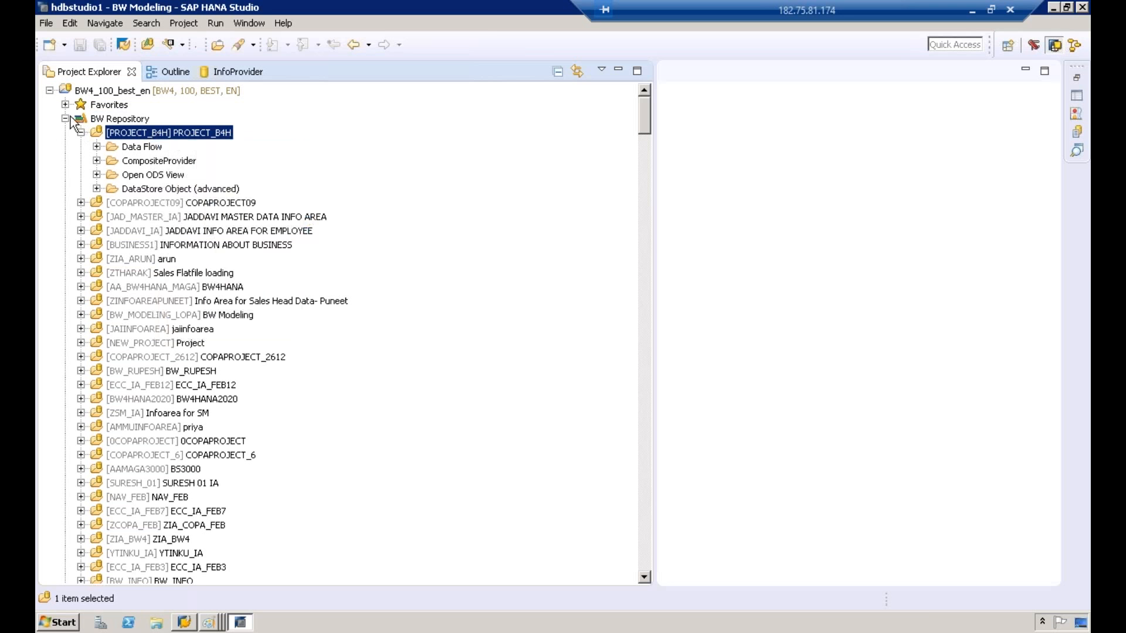
left_click(65, 118)
left_click(65, 119)
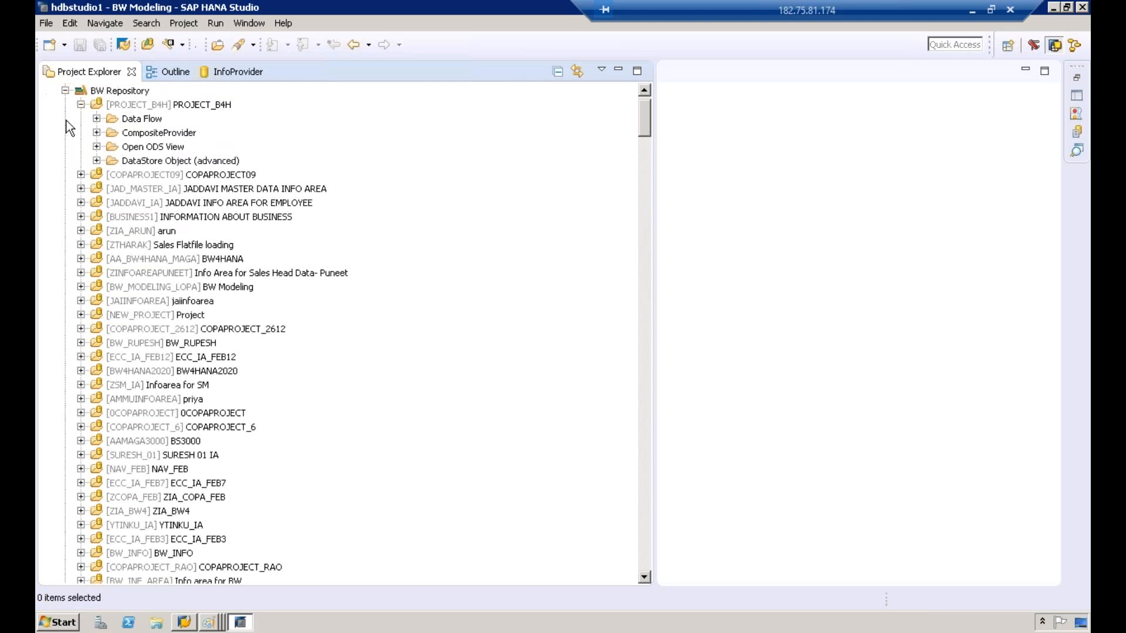
Step: Start creating a new DataStore Object (advanced) in the PROJECT_B4H InfoArea
left_click(119, 92)
left_click(124, 108)
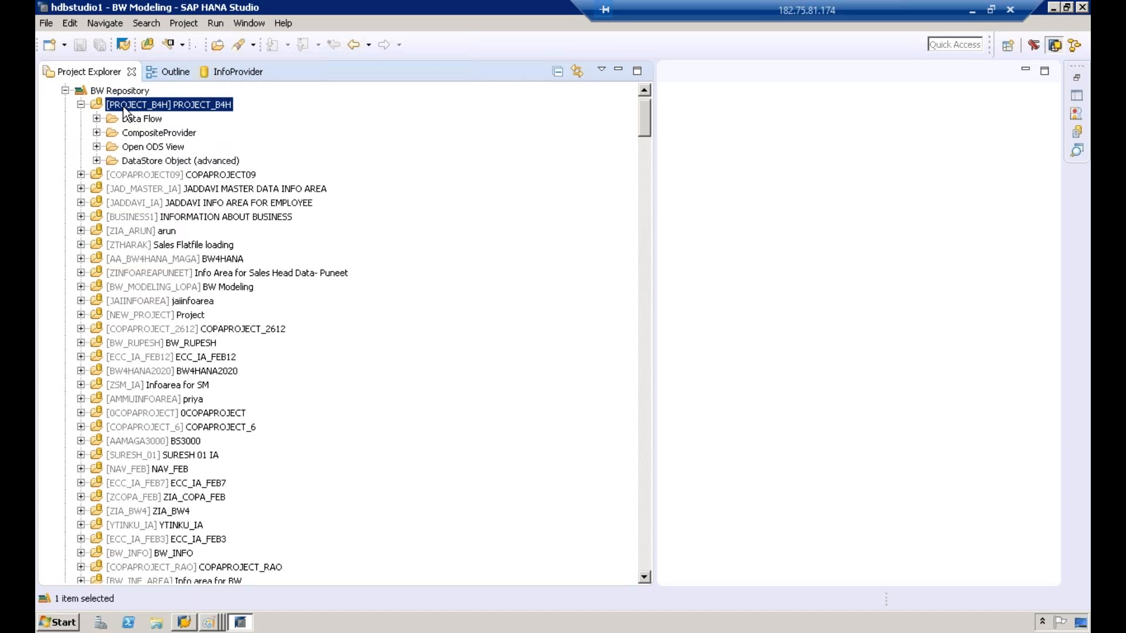
right_click(125, 108)
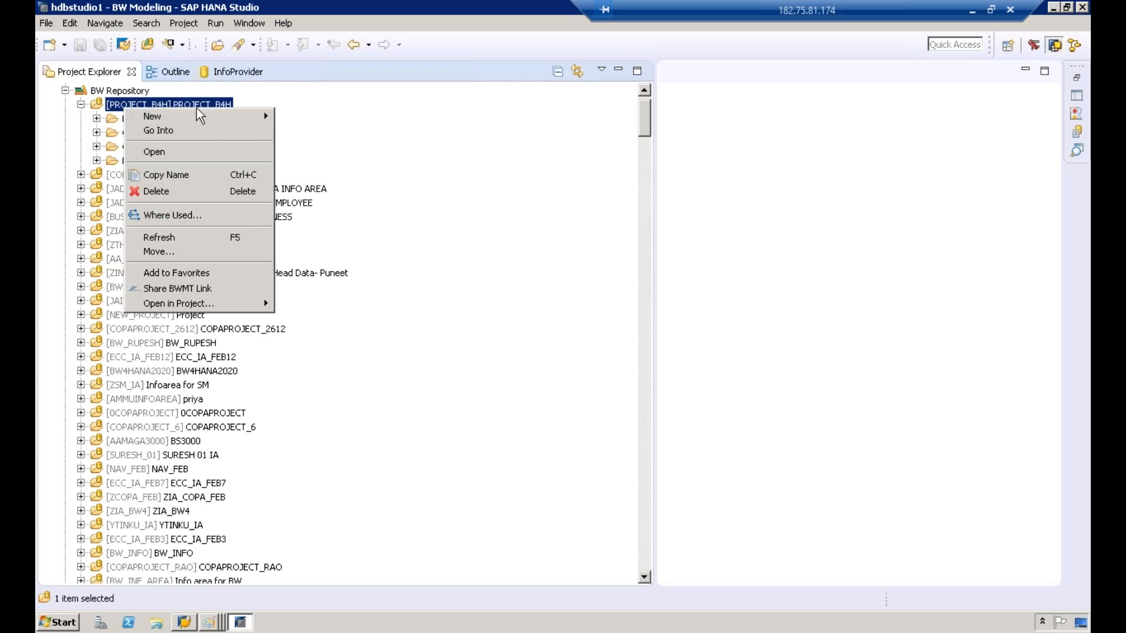
mouse_move(251, 116)
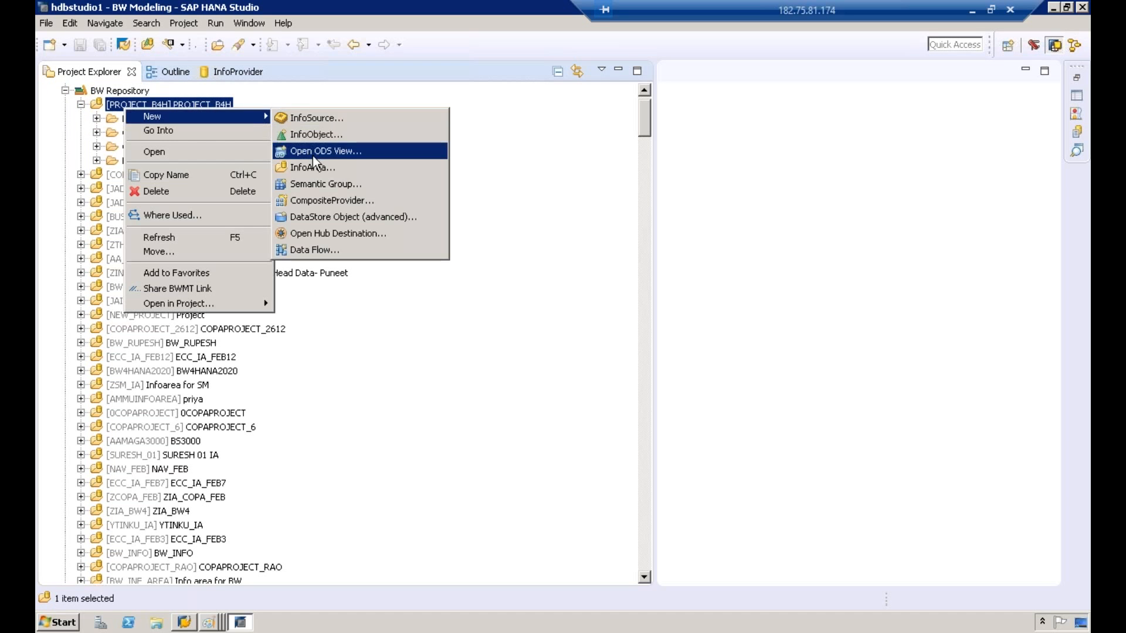
left_click(333, 218)
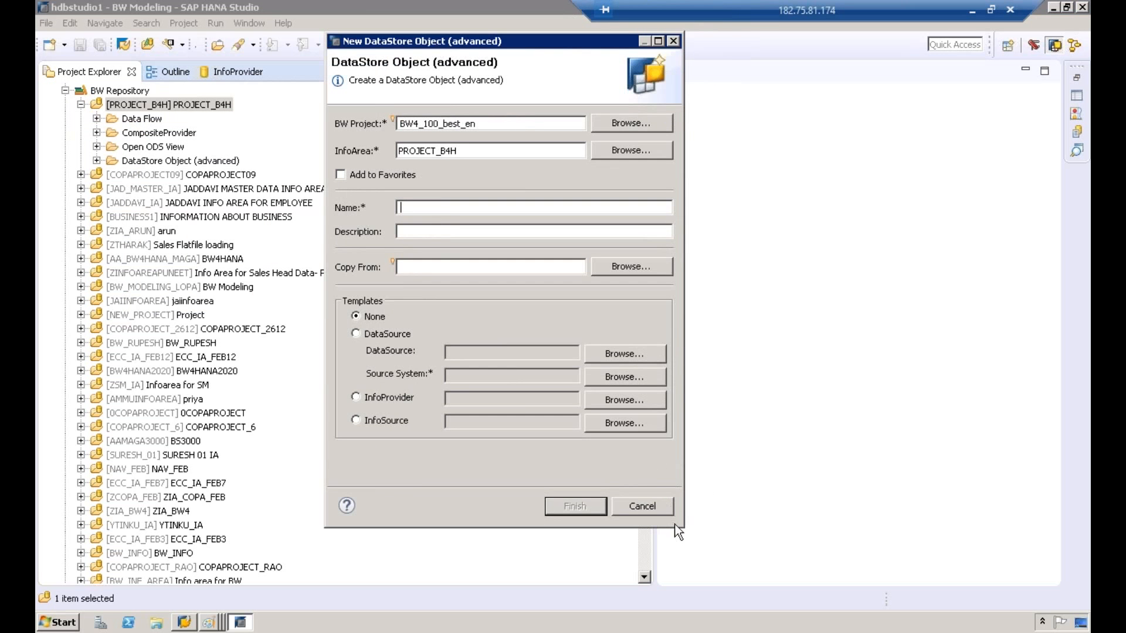
left_click_drag(680, 527, 679, 478)
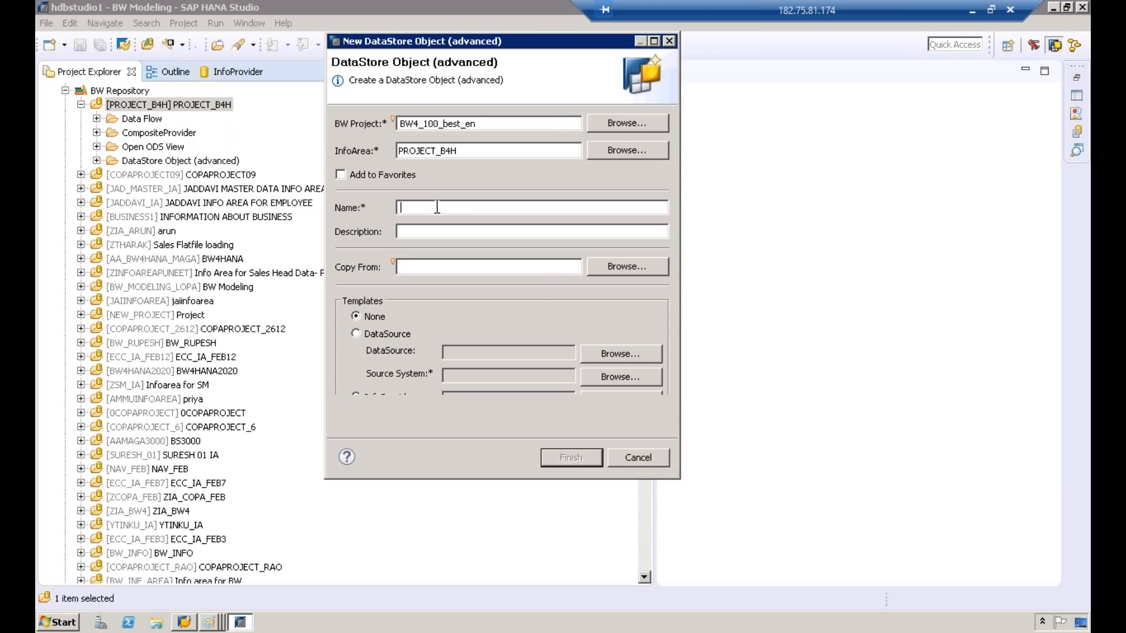
Step: Name the DataStore object ZBBP10 and give it the same text ZBBP10 as description
type("ZBBP10")
key("ctrl+a")
key("ctrl+c")
left_click(447, 232)
key("ctrl+v")
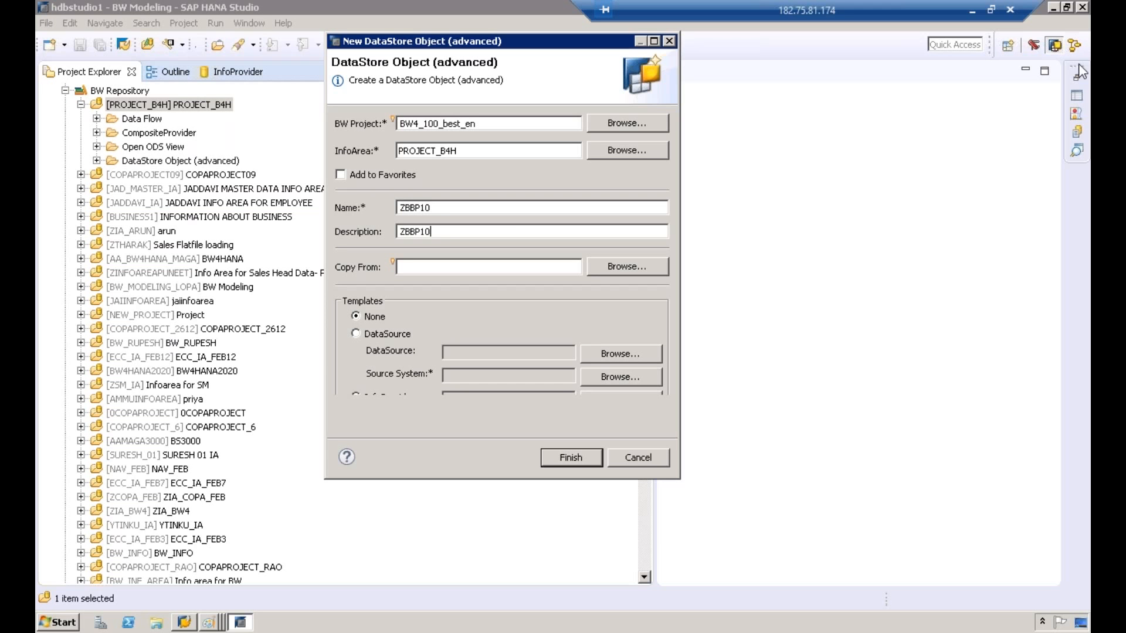
Step: Choose the DataSource template and enter ZDSBW as the DataSource
left_click(381, 334)
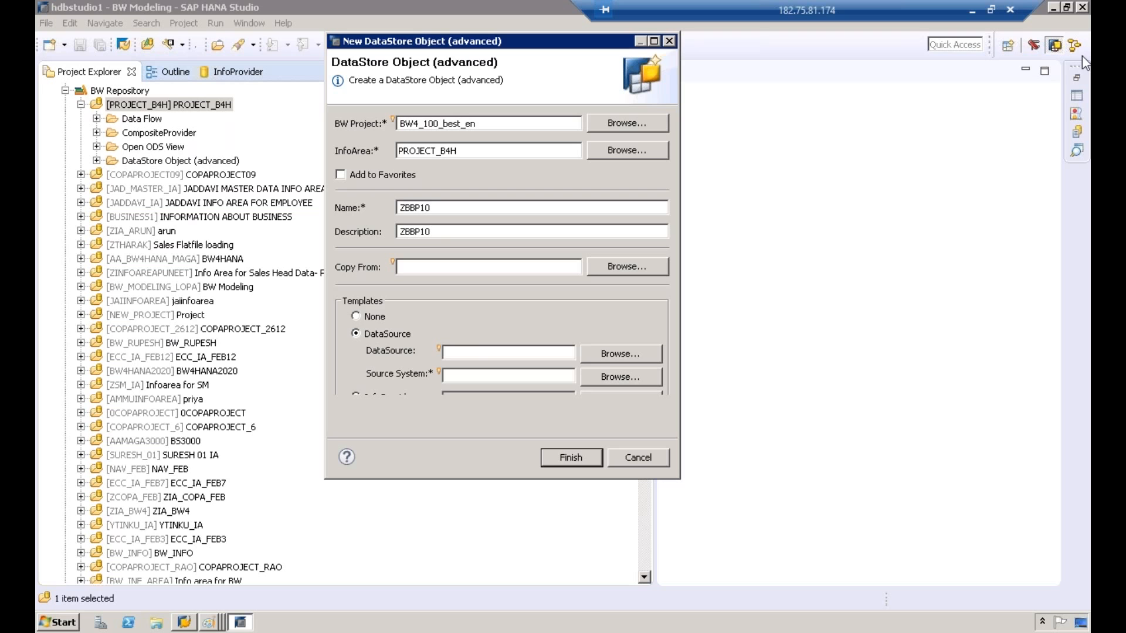
type("ZDSBW")
Step: Try to search the source system browser for T90CLNT090
left_click(533, 379)
left_click(594, 375)
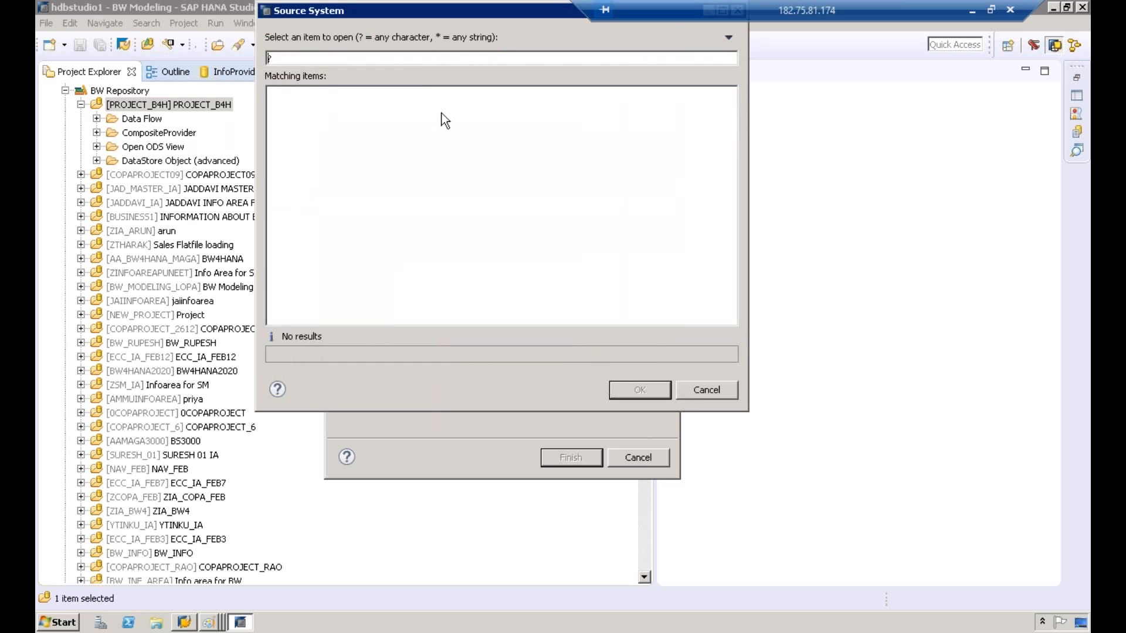
type("?")
key("BackSpace")
type("T90CLNT090")
key("BackSpace")
key("BackSpace")
key("BackSpace")
key("BackSpace")
key("BackSpace")
key("BackSpace")
key("BackSpace")
key("BackSpace")
key("BackSpace")
key("BackSpace")
type("?")
key("BackSpace")
type("=")
key("BackSpace")
left_click(706, 391)
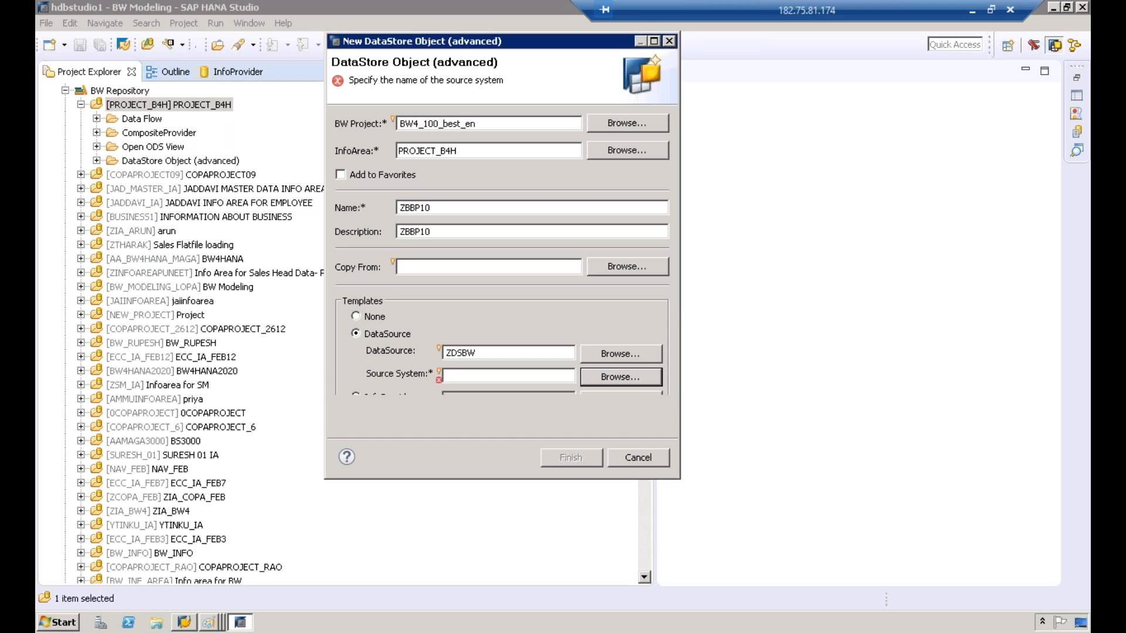
Step: Clear the DataSource entry in the template settings
left_click_drag(680, 478, 792, 610)
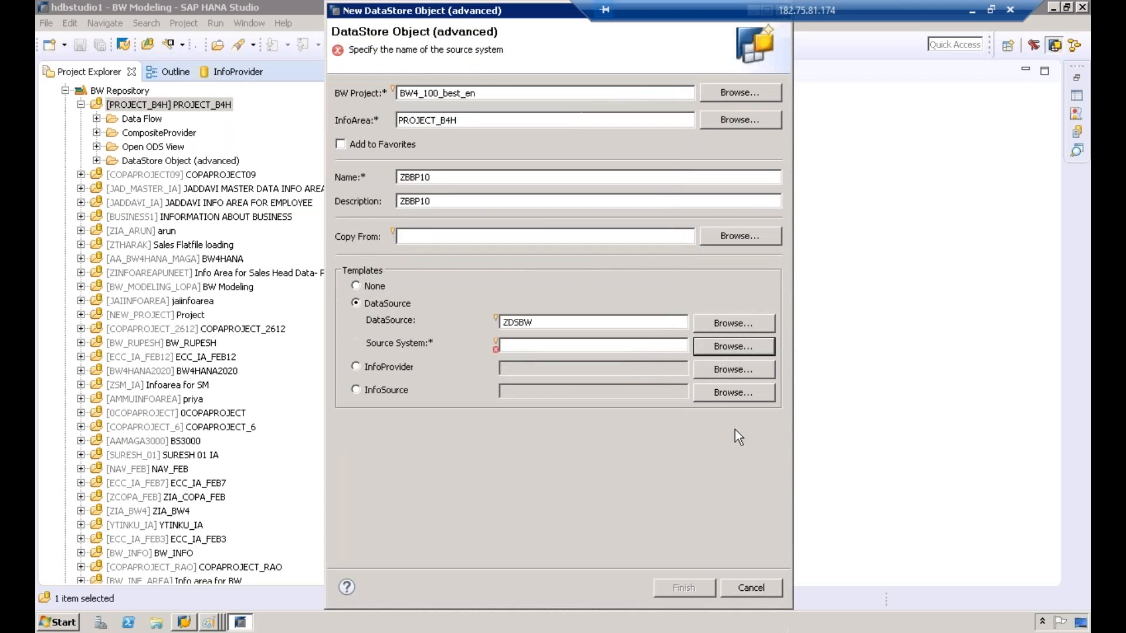
left_click(732, 346)
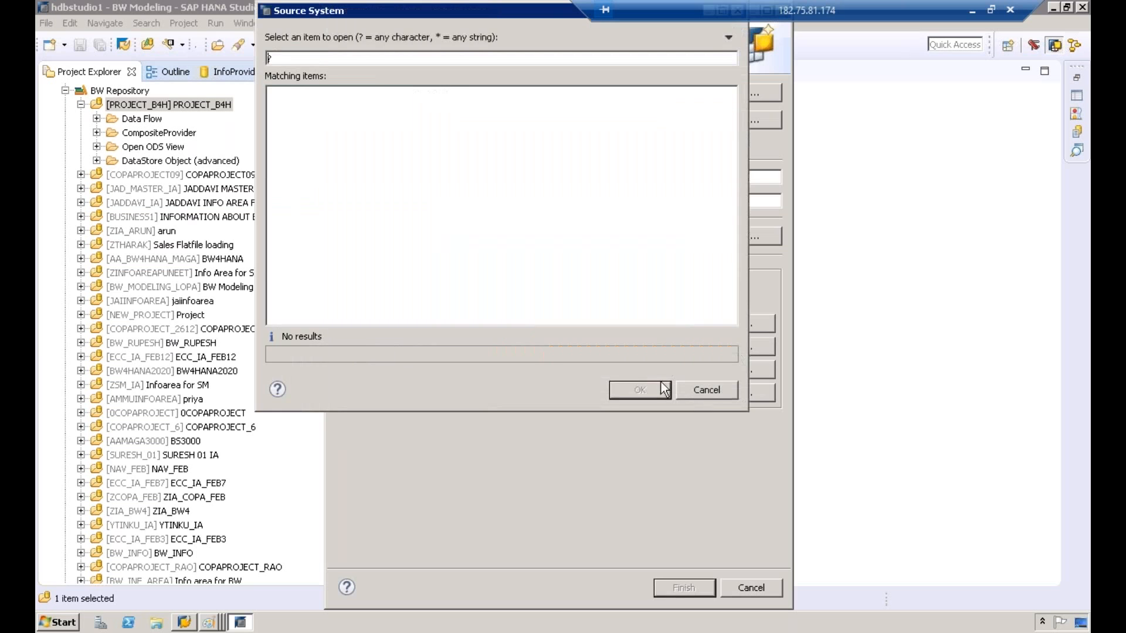
left_click(698, 388)
double_click(556, 320)
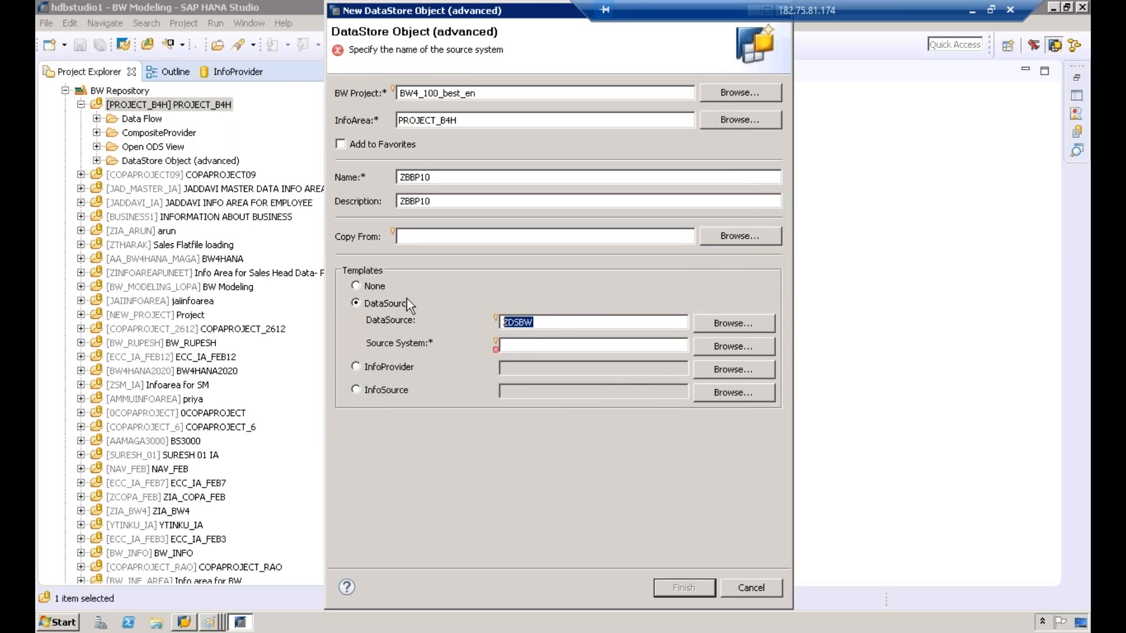
key("BackSpace")
Step: Pick T90CLNT090 as the source system from the source system list
left_click(747, 347)
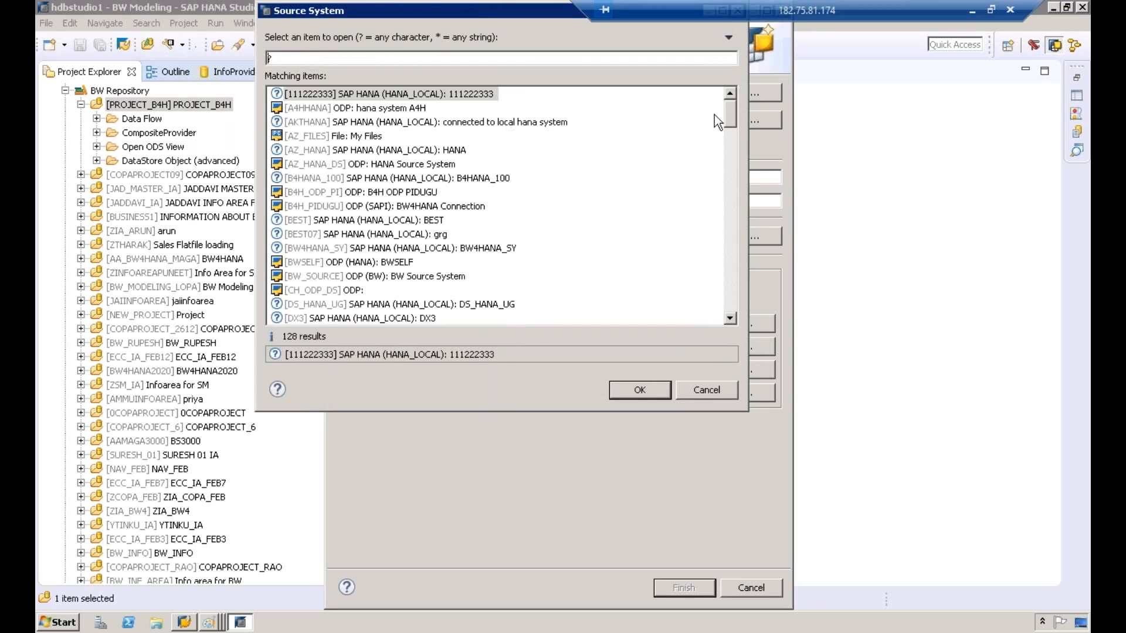
left_click_drag(729, 121, 726, 228)
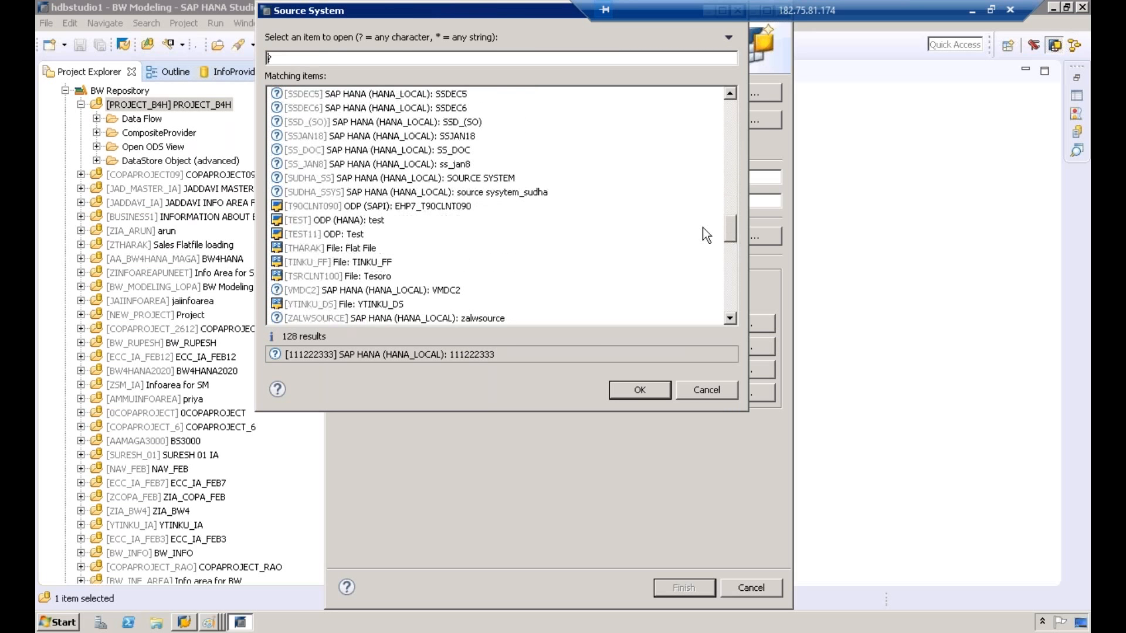
left_click(406, 208)
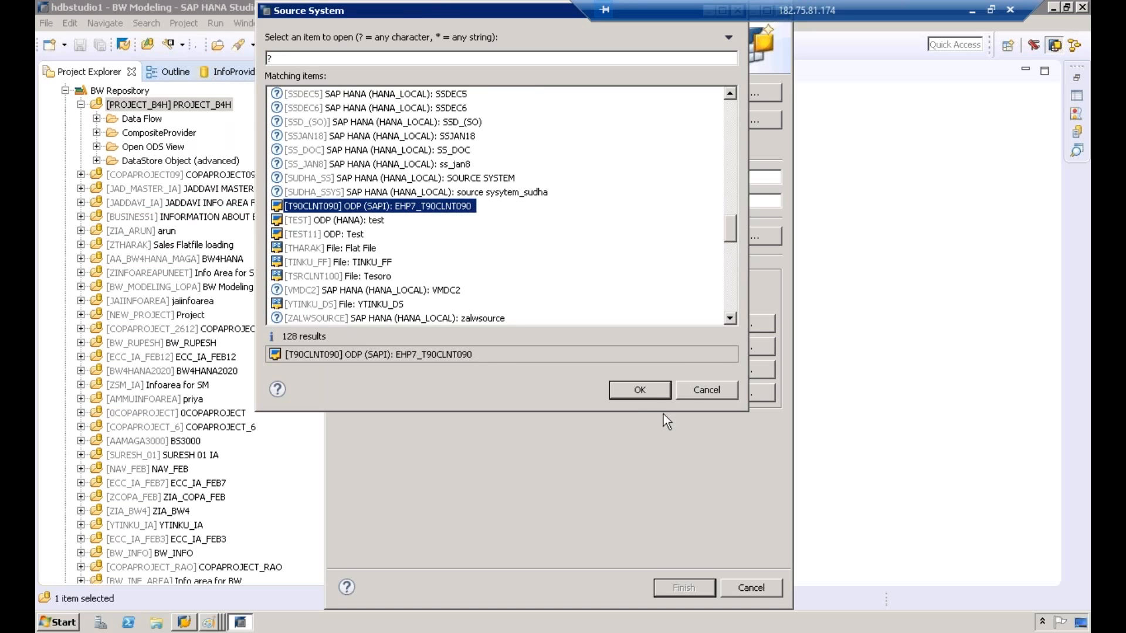
left_click(639, 389)
left_click_drag(556, 346, 441, 352)
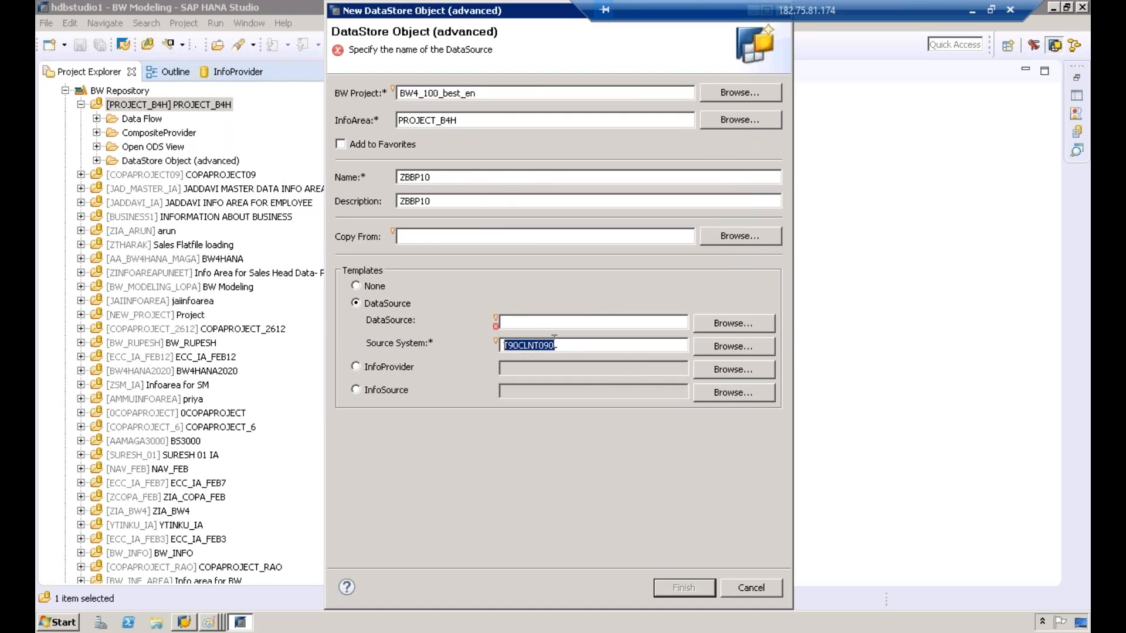
Step: Search DataSources for ZDSBW and pick ZDSO_DS as the DataSource
left_click(588, 322)
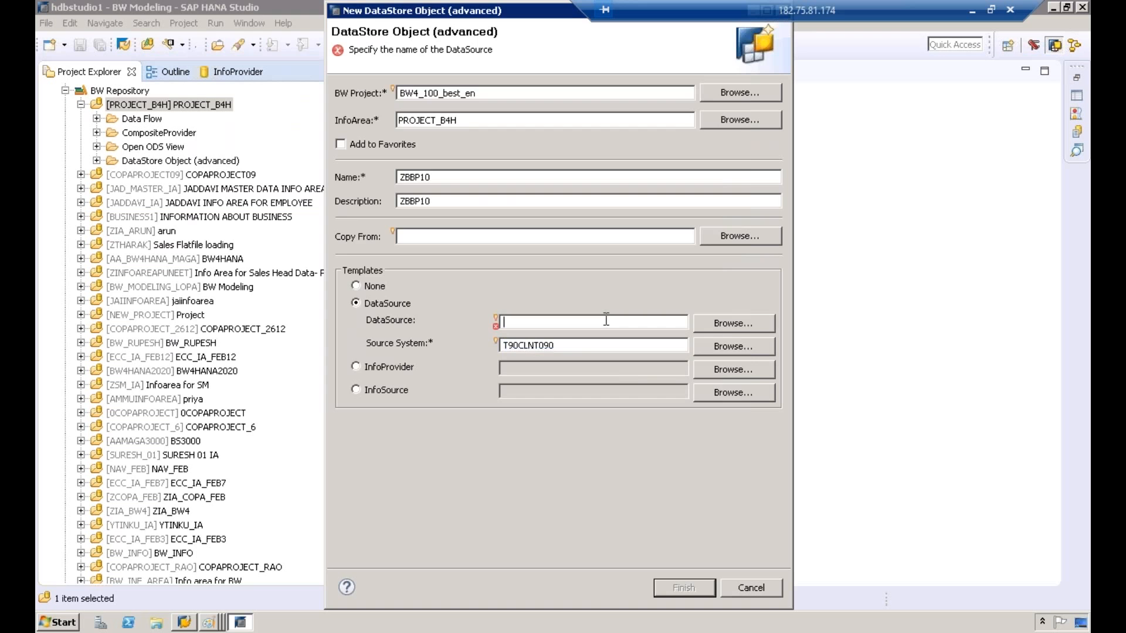
left_click(731, 322)
type("?")
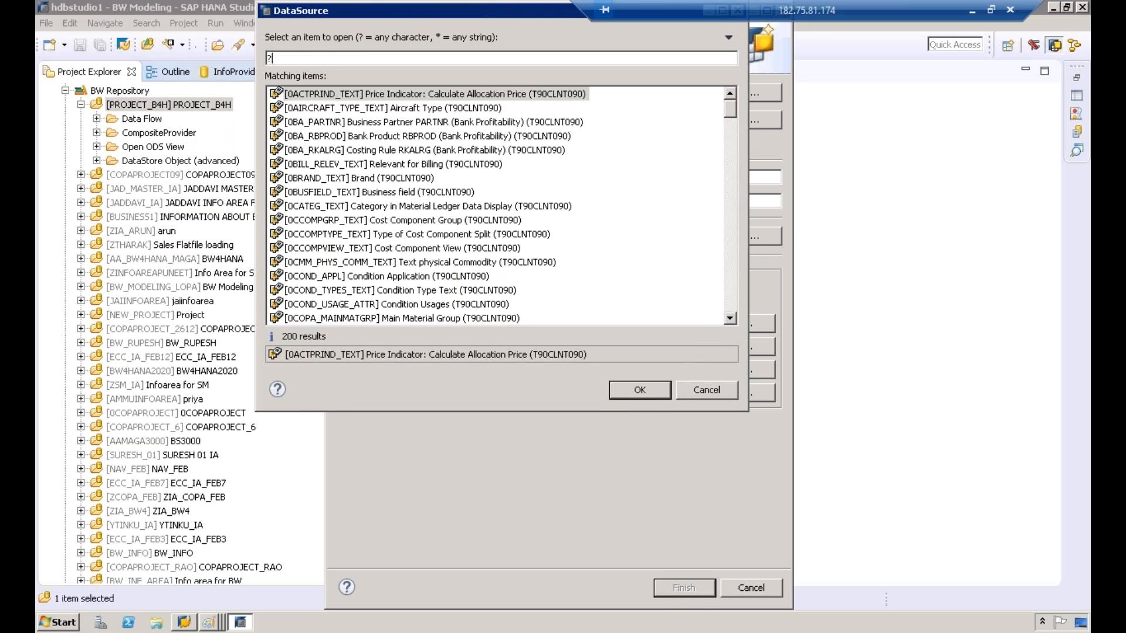
key("BackSpace")
type("ZDS")
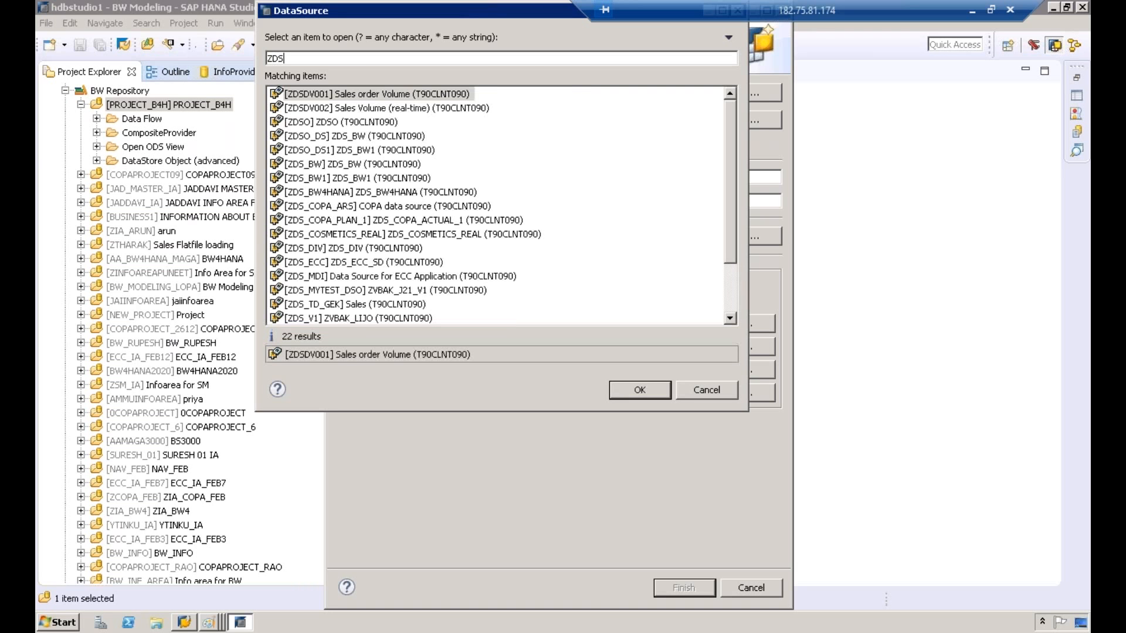
type("BW")
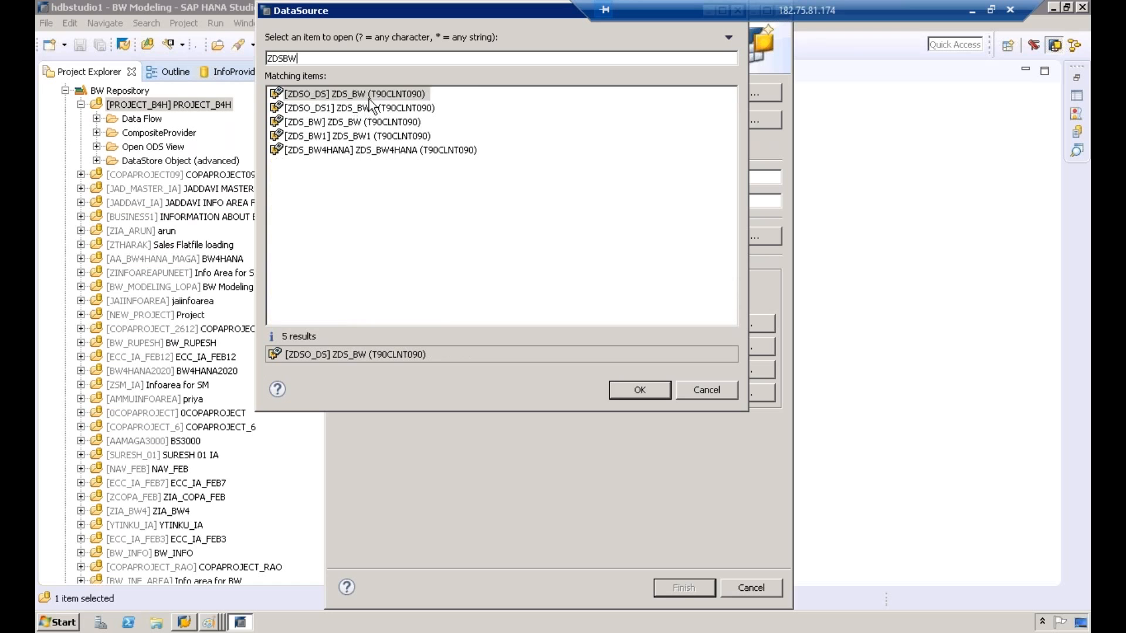
left_click(368, 100)
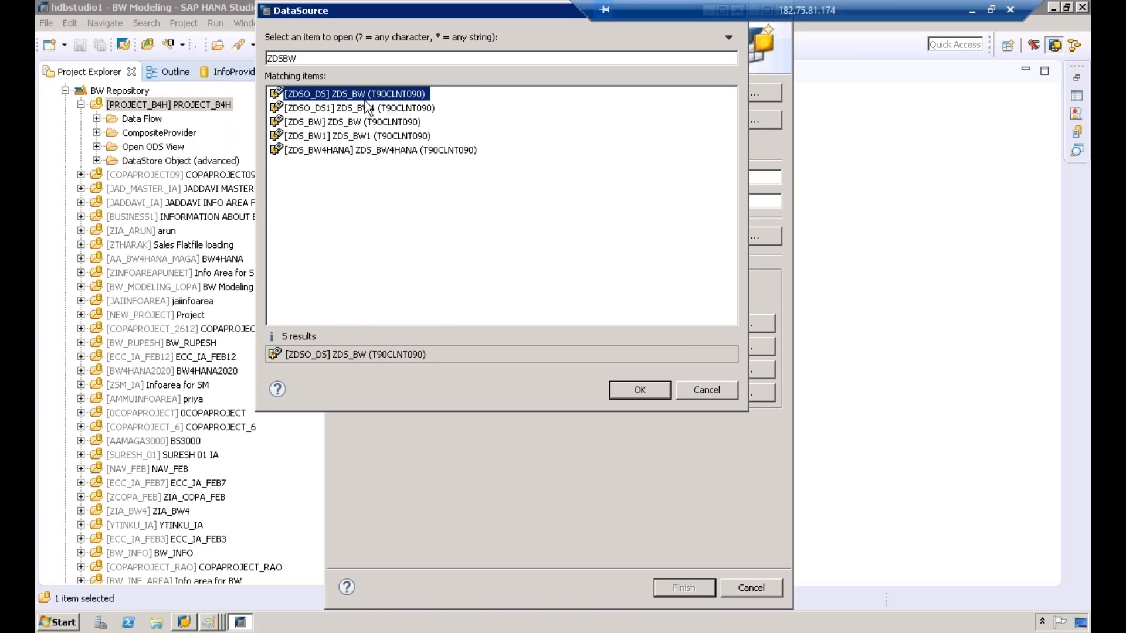
left_click(640, 391)
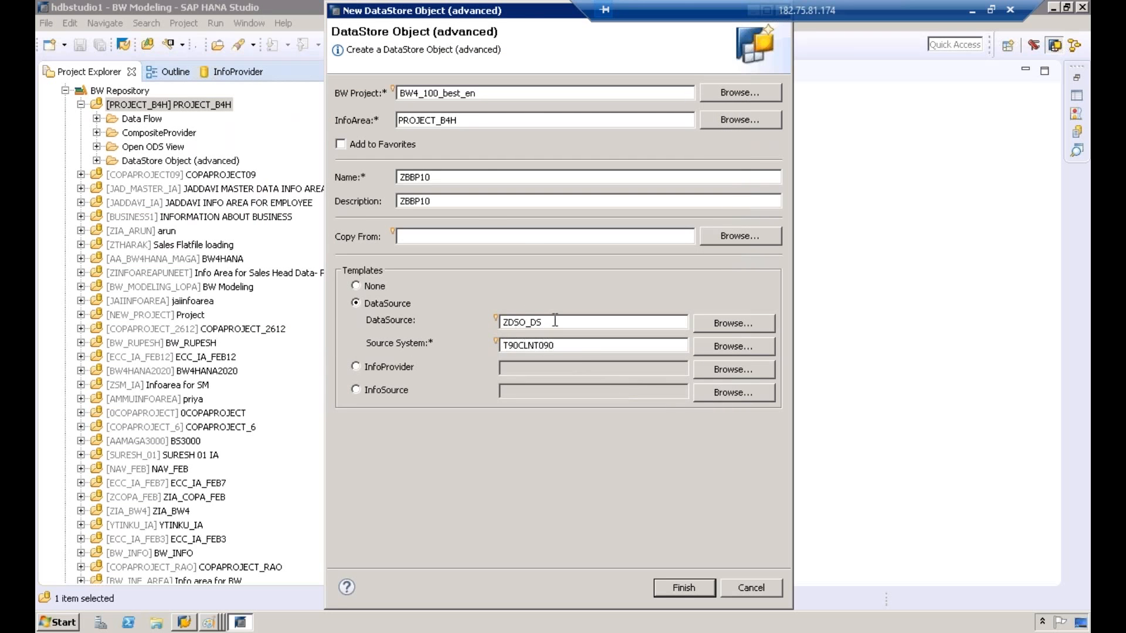
Step: Finish creating the DataStore object ZBBP10
double_click(514, 322)
double_click(582, 350)
left_click(679, 586)
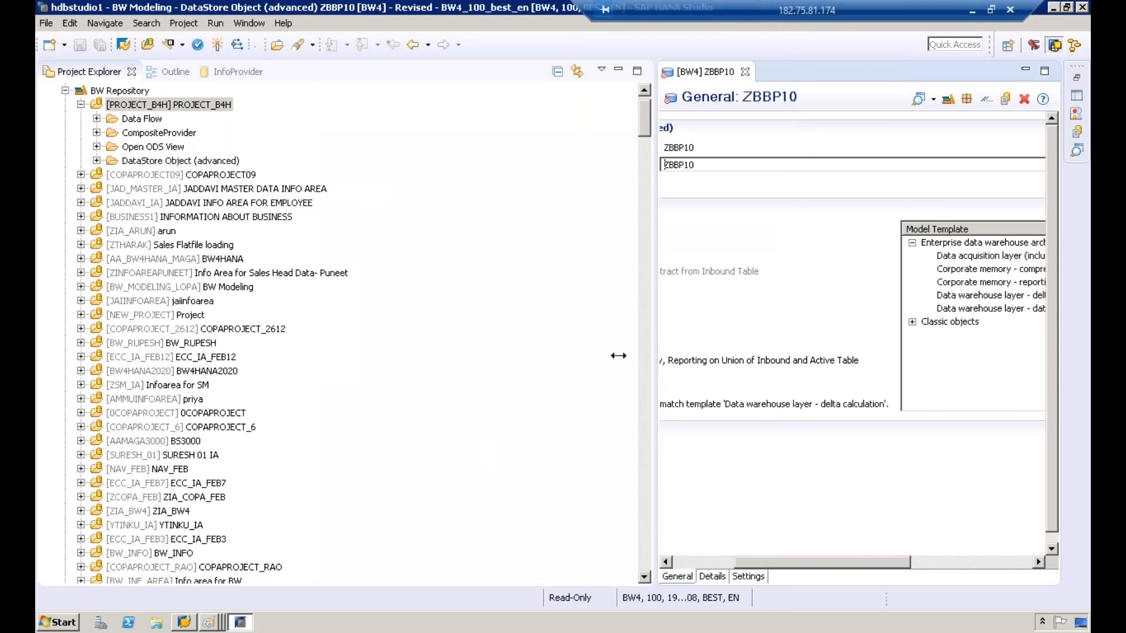
left_click_drag(619, 356, 235, 302)
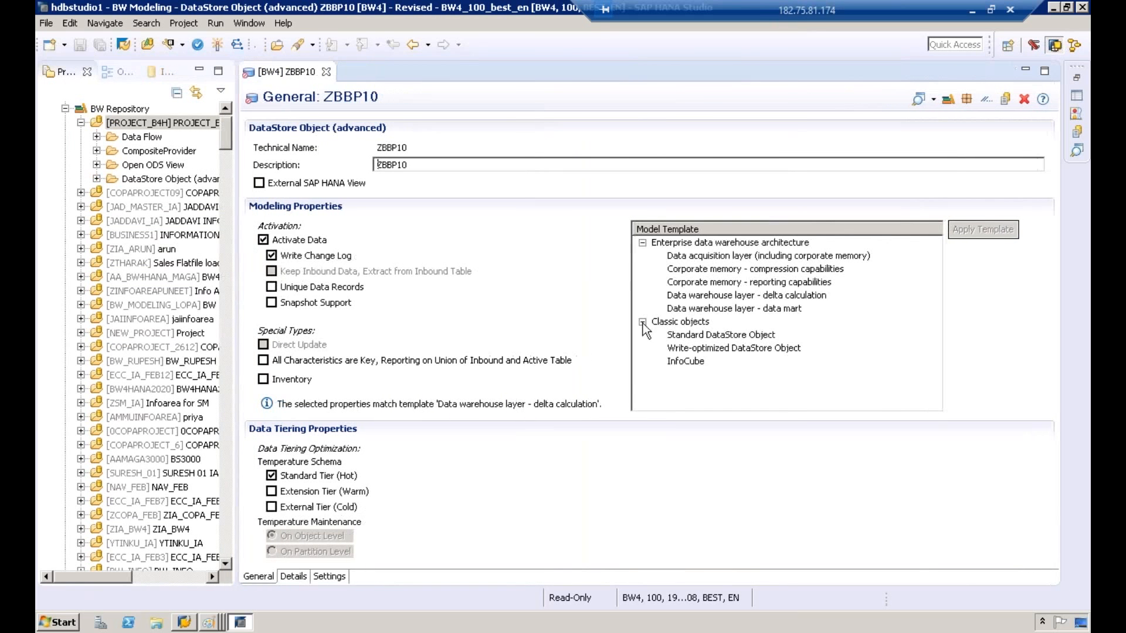
Step: Select the Write-optimized DataStore Object model template and enable the External SAP HANA View option
left_click(725, 341)
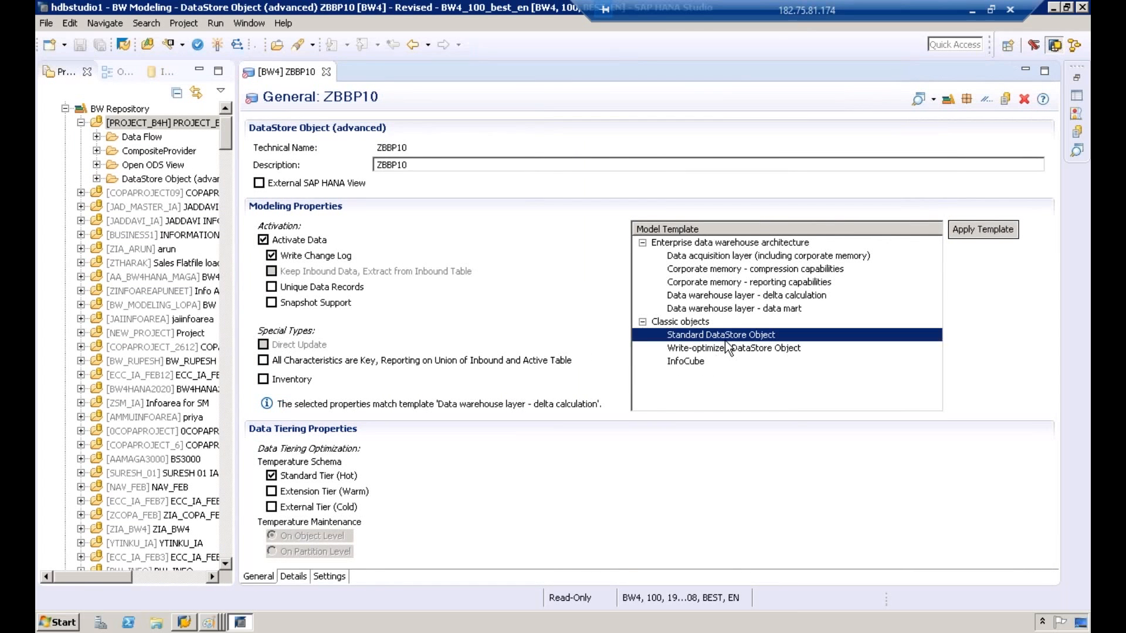
left_click(723, 350)
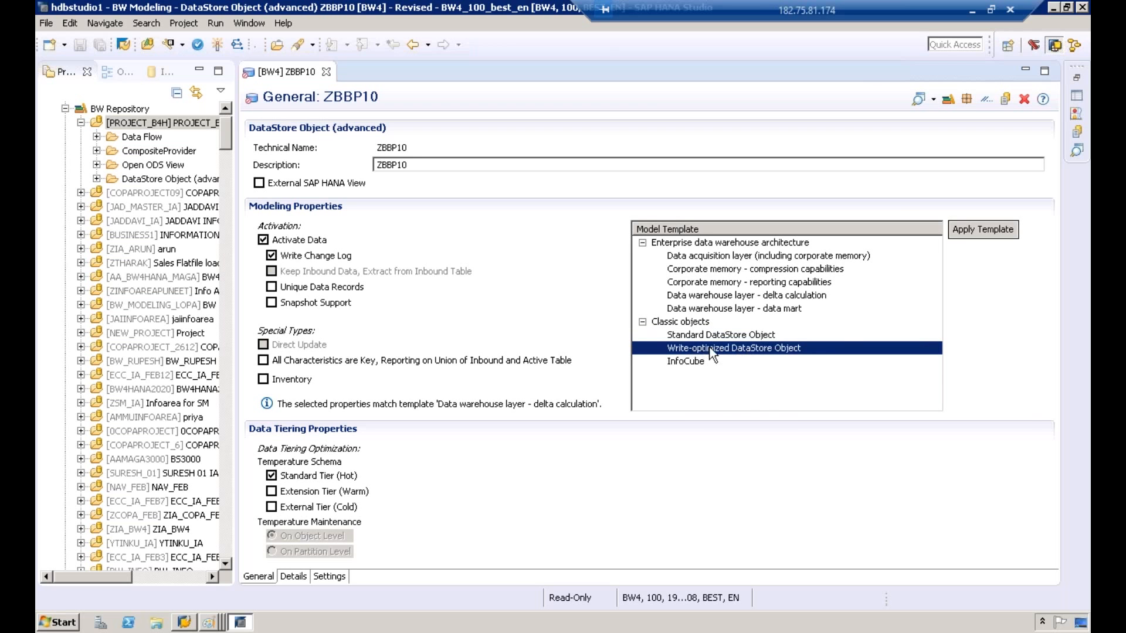
mouse_move(711, 352)
left_click(256, 184)
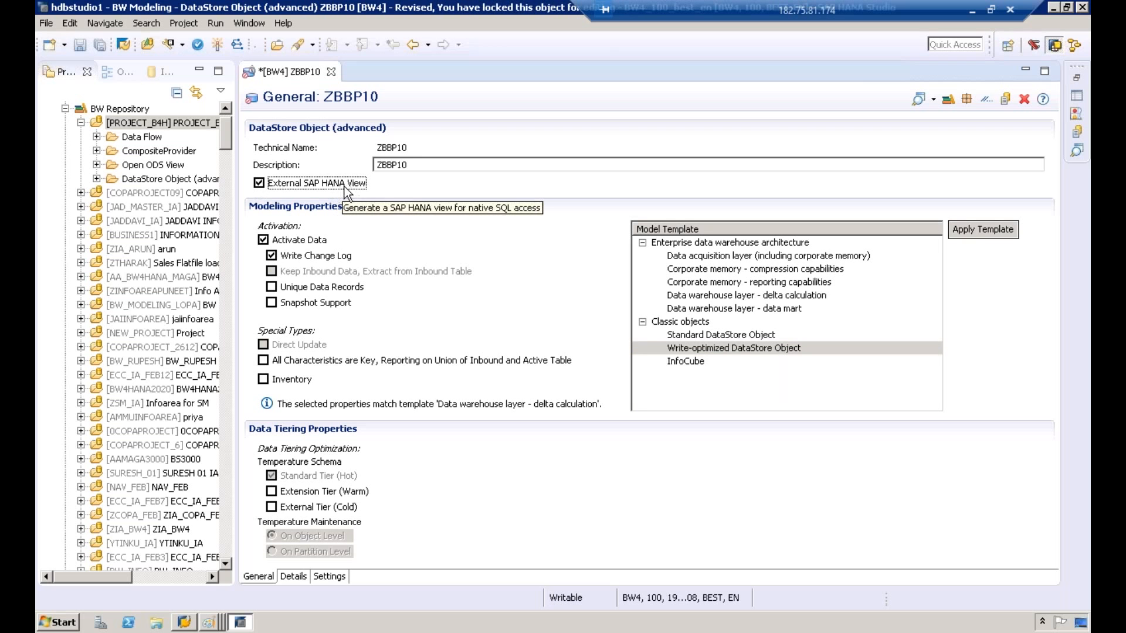
left_click(708, 349)
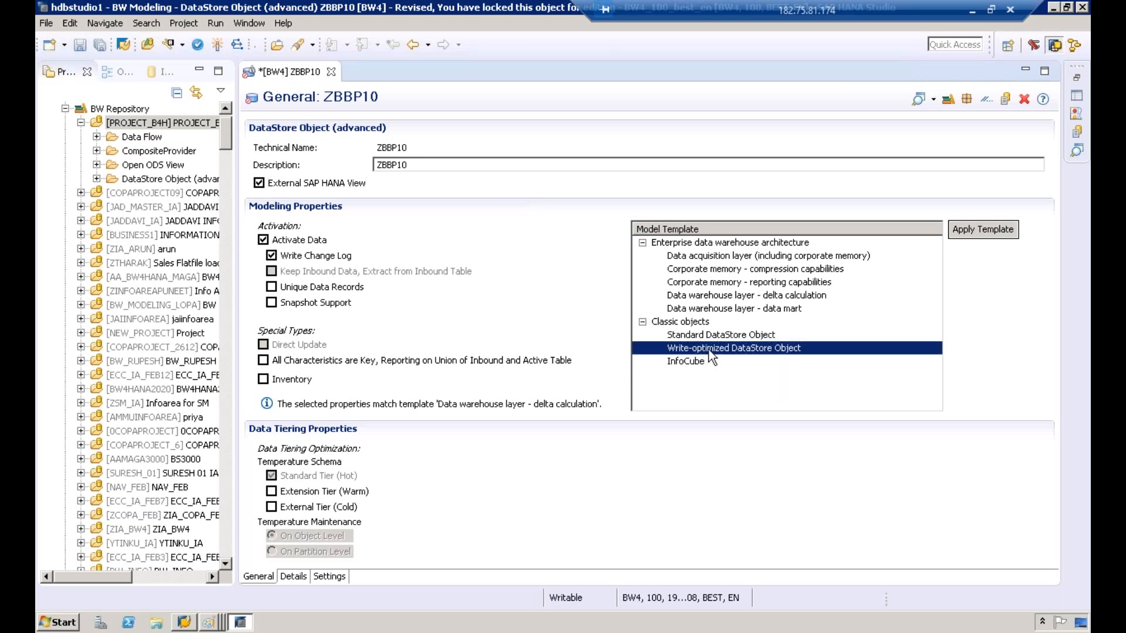
Step: Review the DataStore object's field list and settings, then activate ZBBP10 and close the problems view
left_click(301, 577)
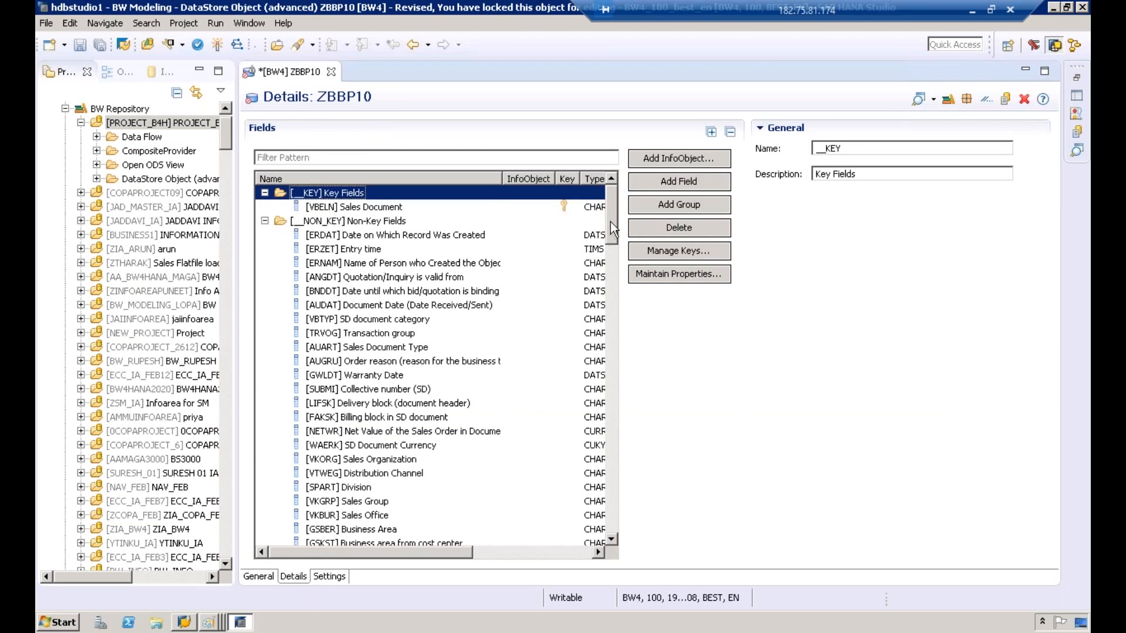
left_click_drag(611, 221, 340, 296)
left_click(326, 577)
left_click(294, 576)
left_click(217, 44)
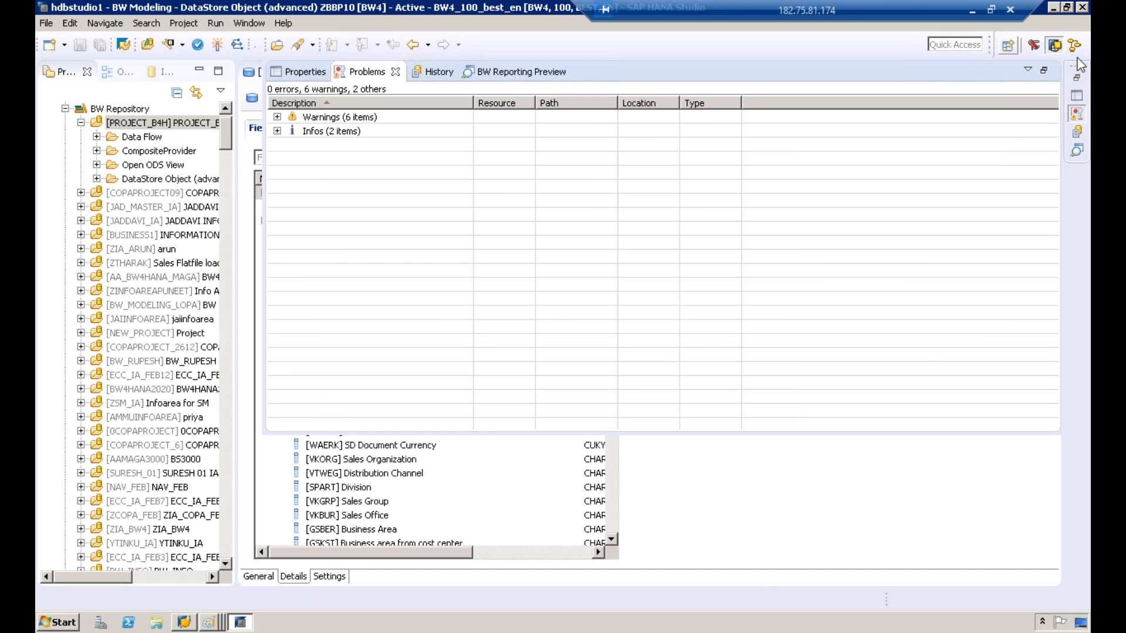
left_click(857, 470)
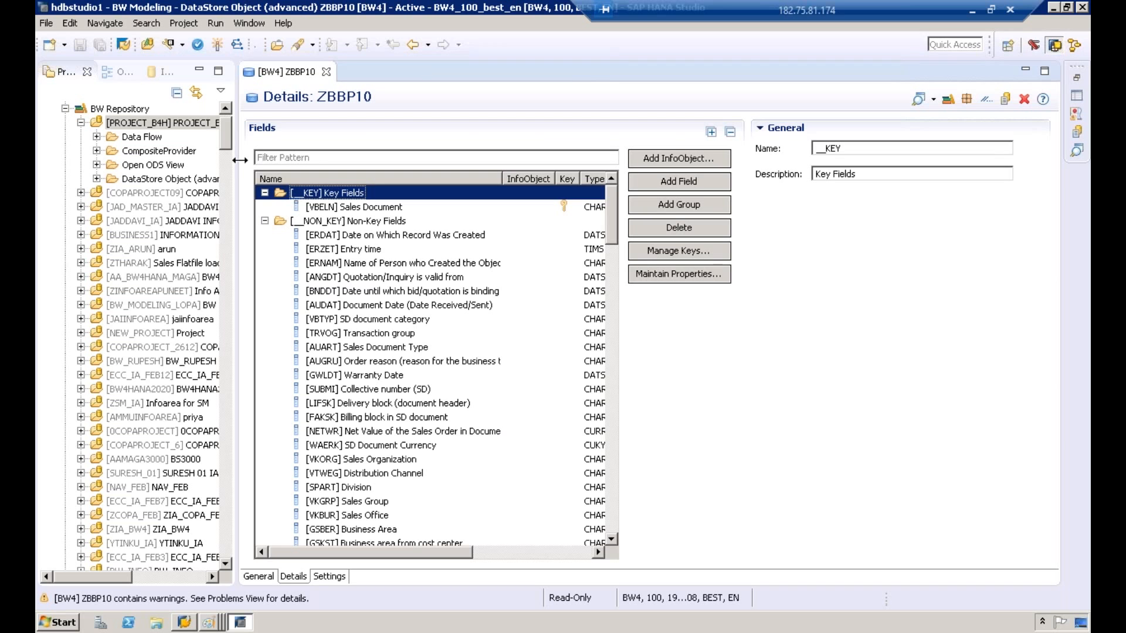
Step: Start a new transformation for ZBBP10 from the project explorer and choose DataSource as the source object type
left_click_drag(240, 160, 424, 162)
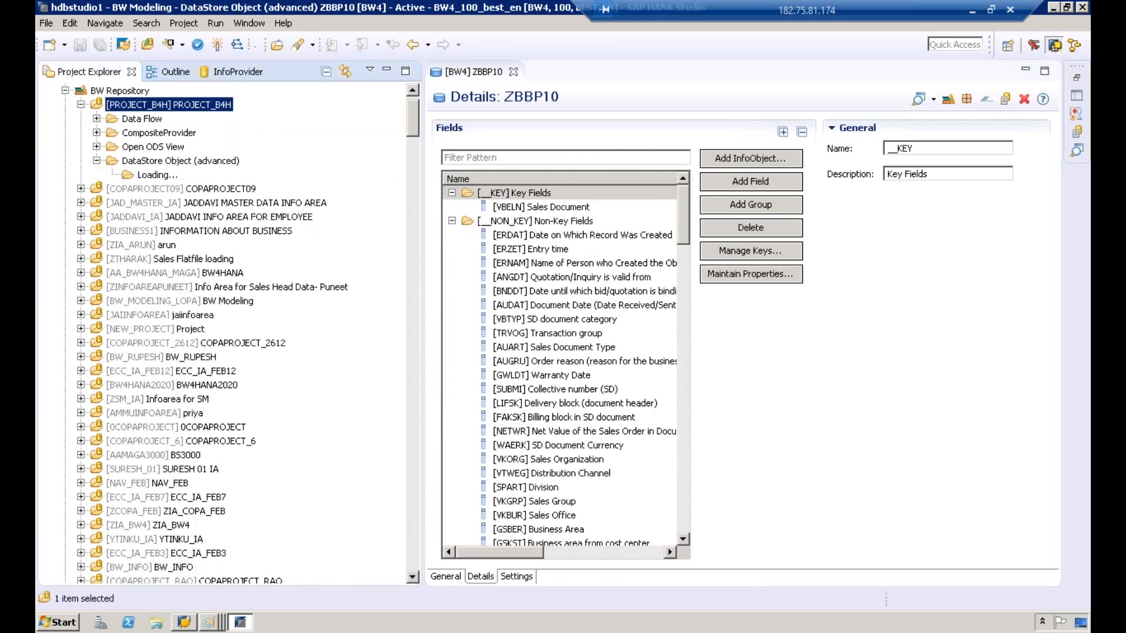
left_click(96, 161)
left_click(160, 190)
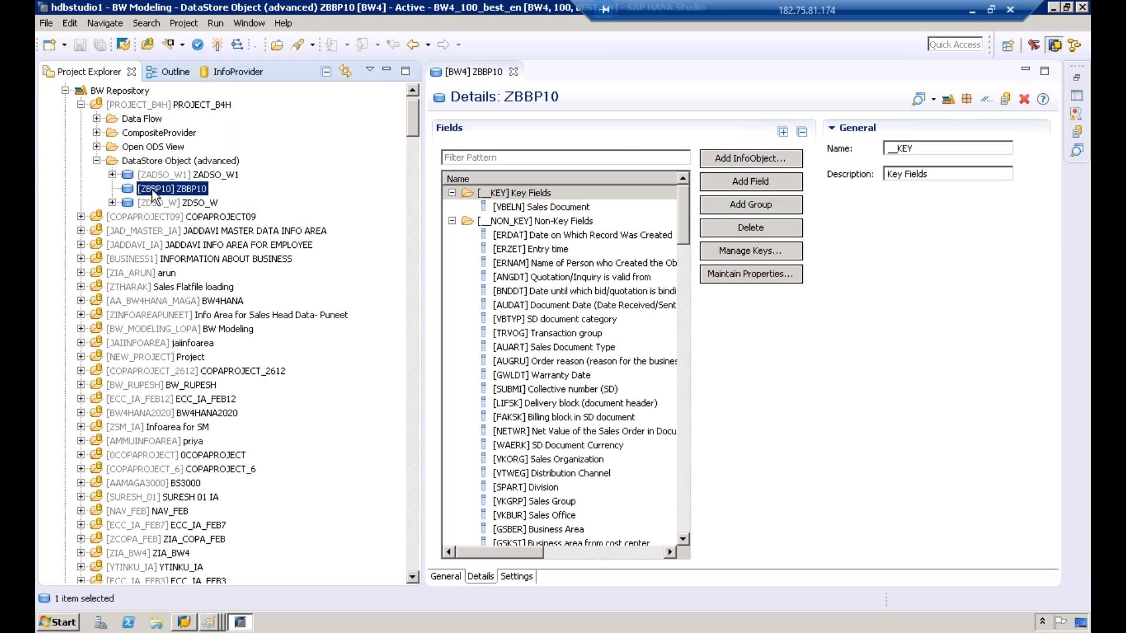
right_click(153, 189)
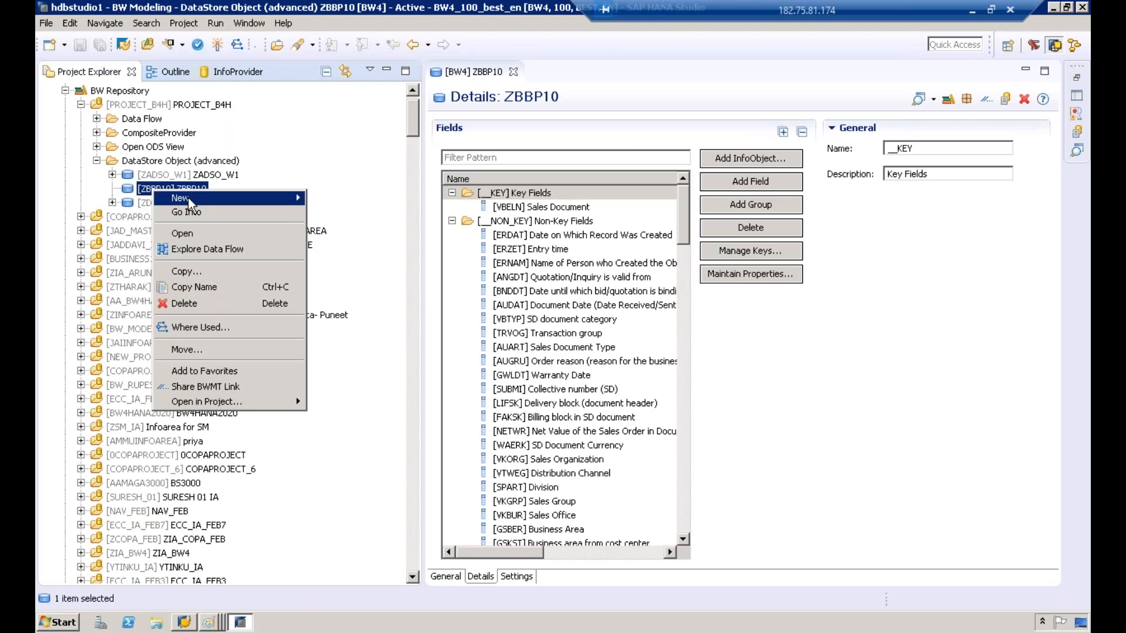
mouse_move(192, 199)
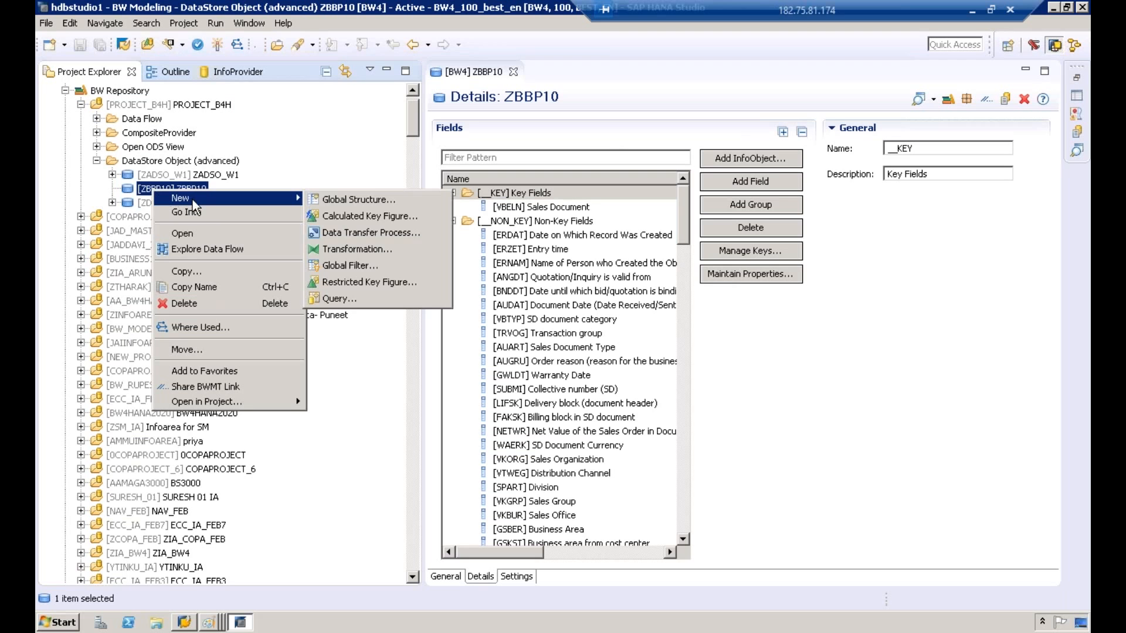
left_click(392, 256)
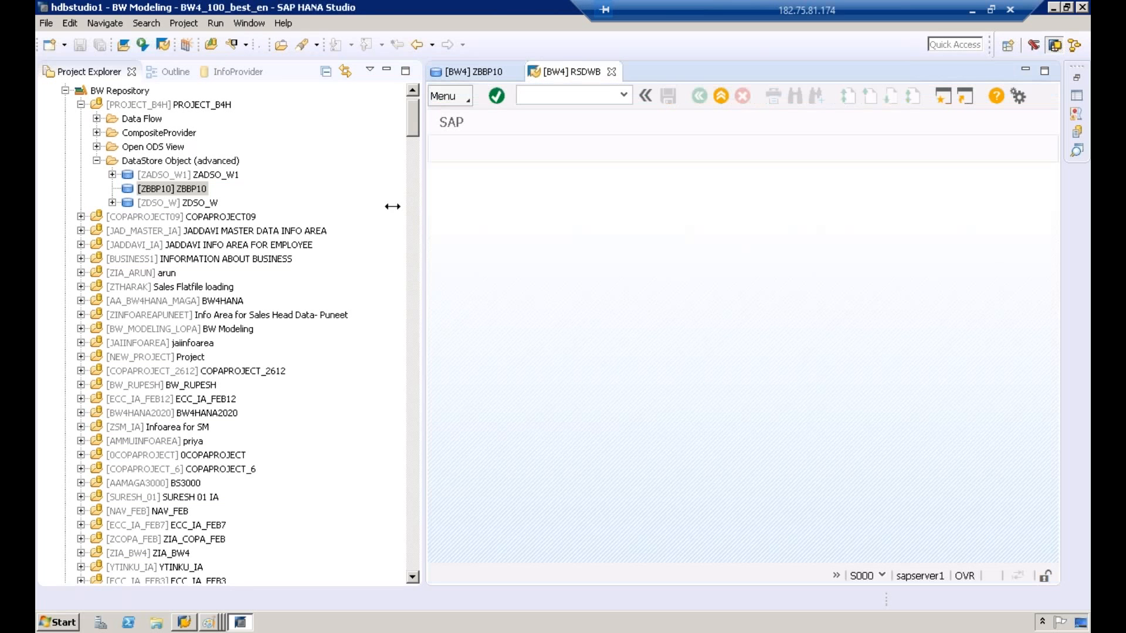
left_click_drag(267, 204, 222, 206)
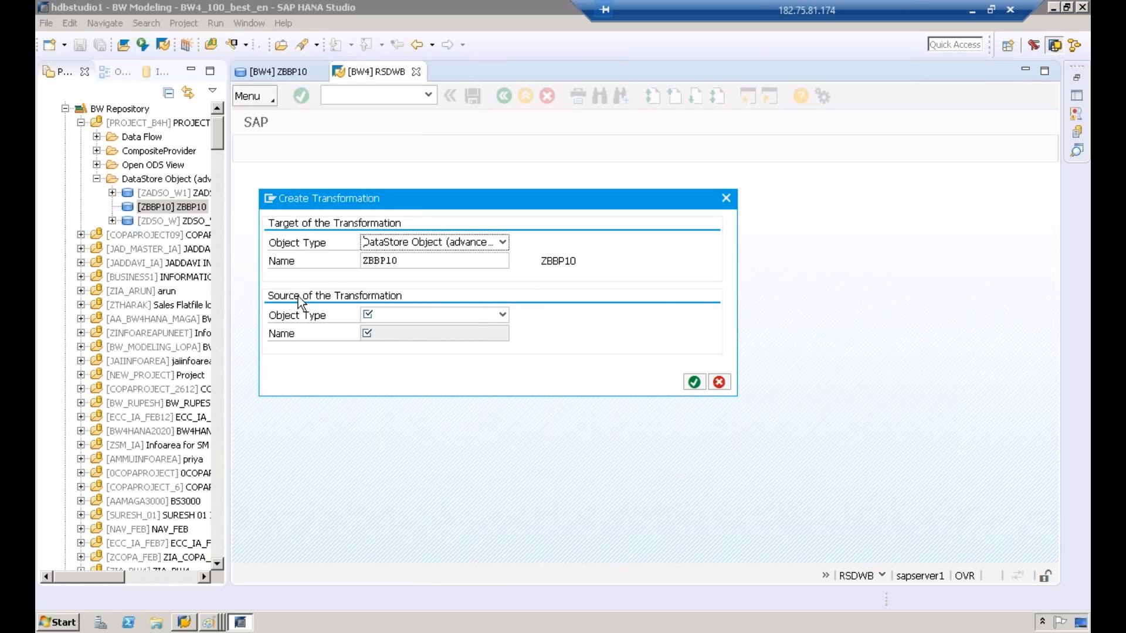
left_click(503, 315)
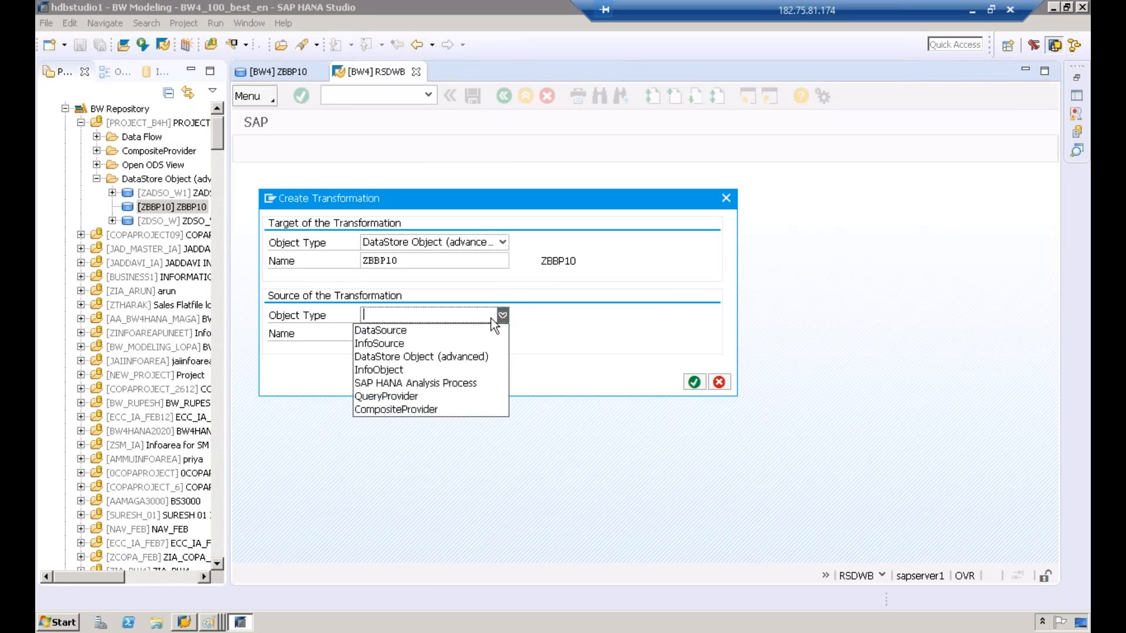
left_click(408, 331)
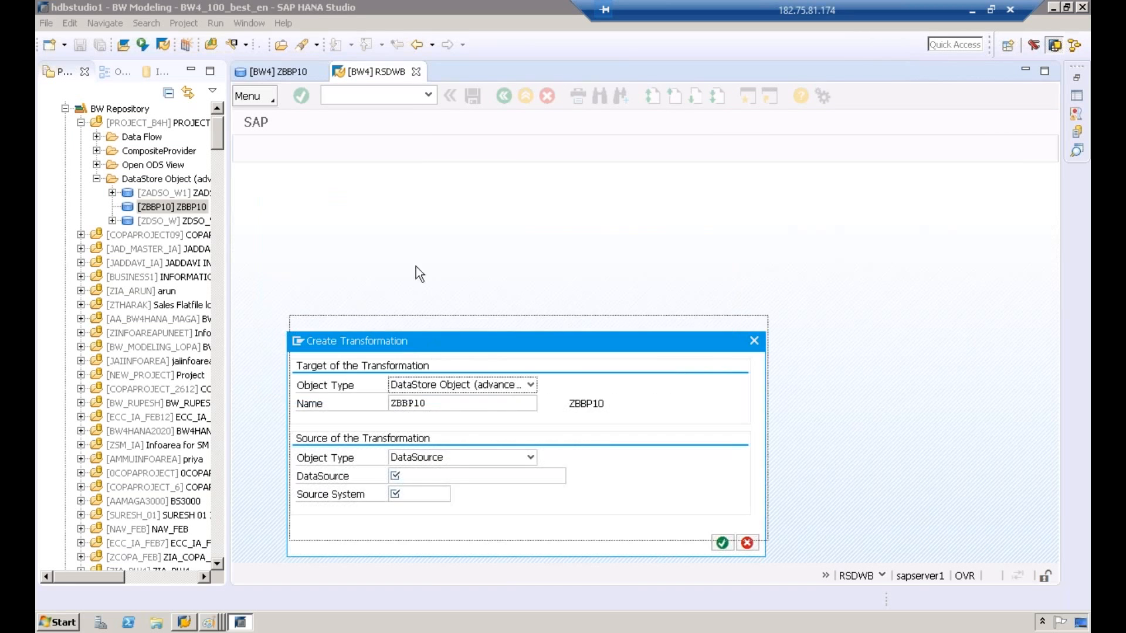
Step: Browse the source system value list and select T90CLNT090 as the transformation's source system
left_click(405, 333)
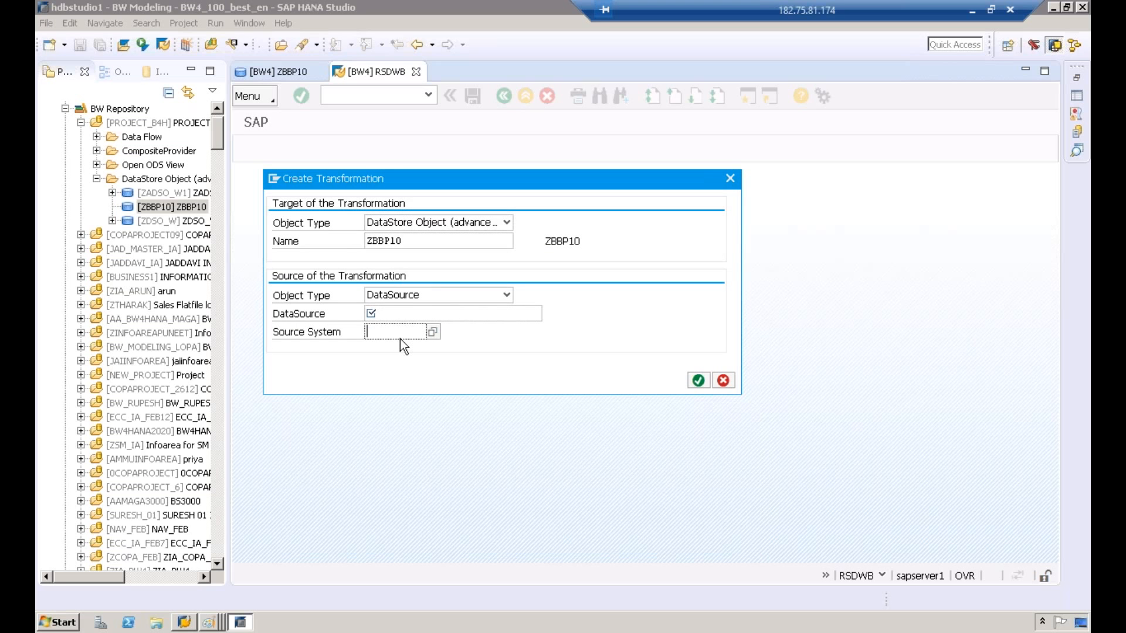
type("T090CLNT09")
left_click(433, 333)
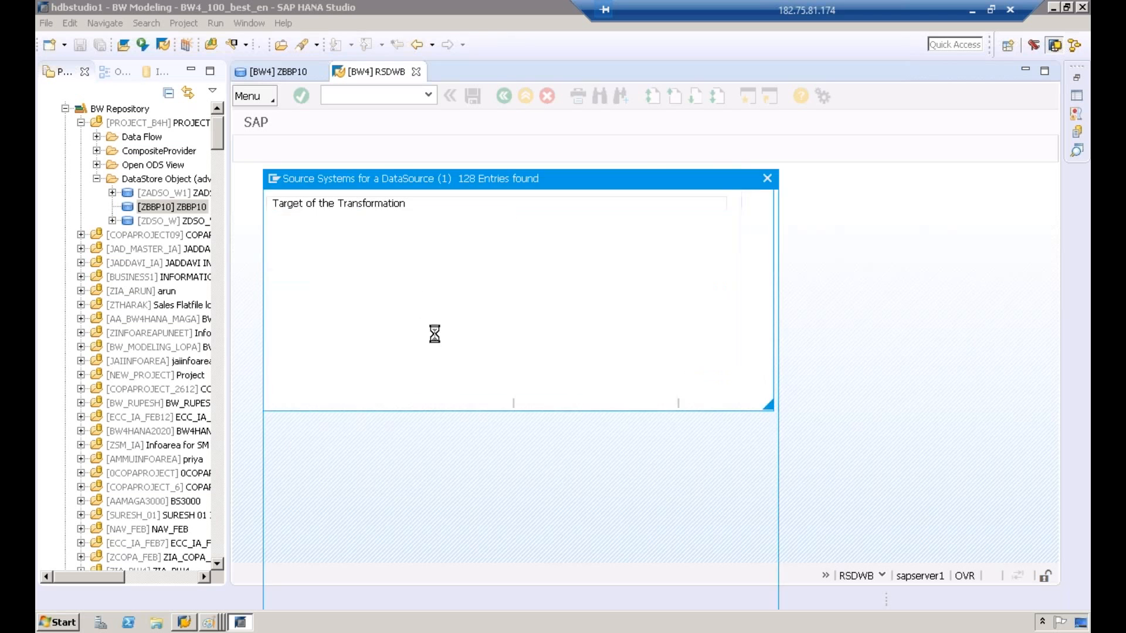
left_click_drag(765, 231, 743, 533)
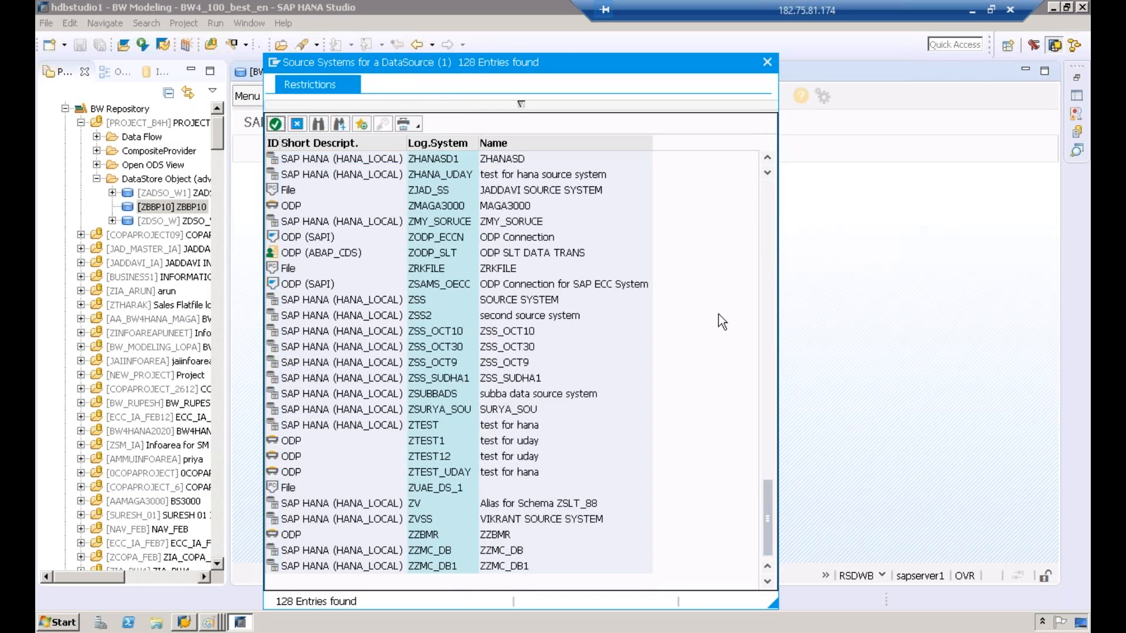
left_click_drag(769, 505, 765, 289)
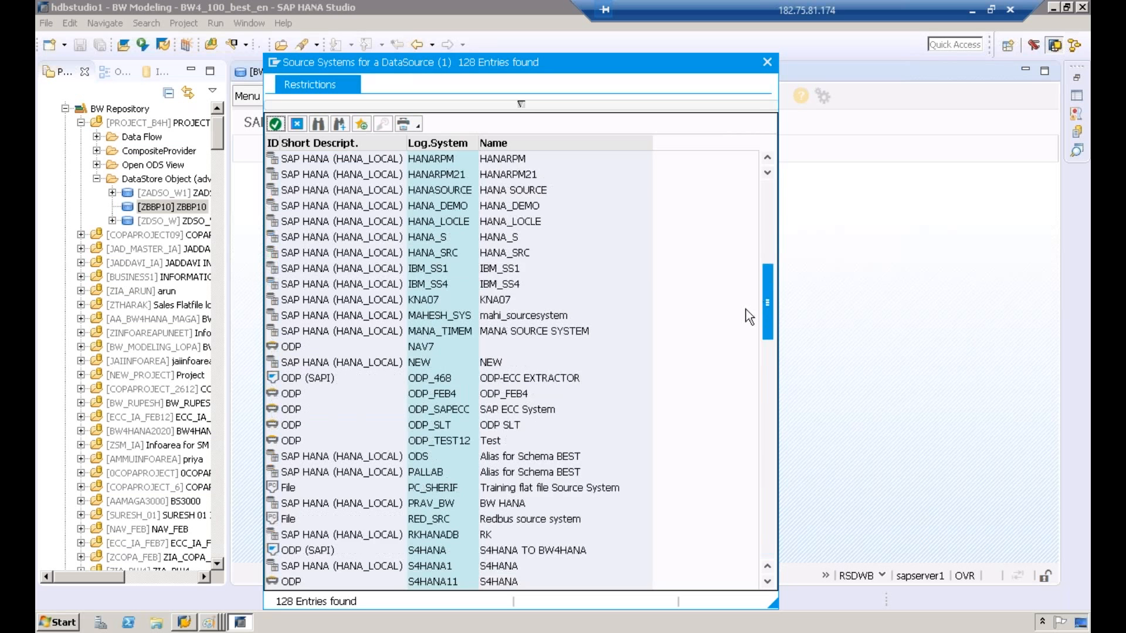
scroll(744, 309, "up", 10)
scroll(744, 311, "down", 9)
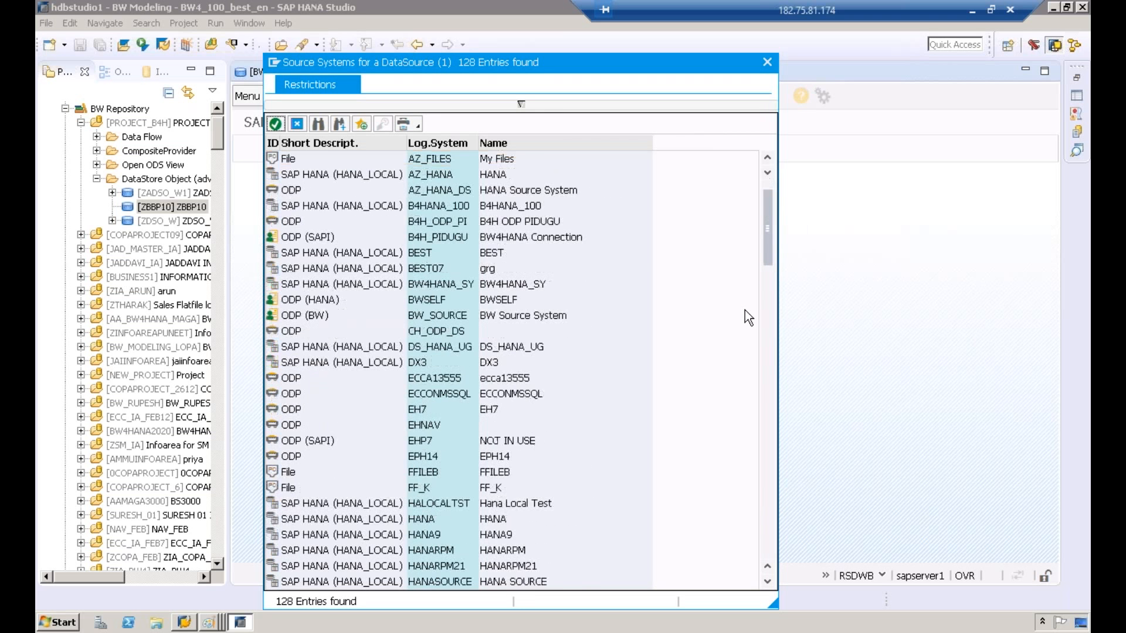
scroll(745, 311, "down", 10)
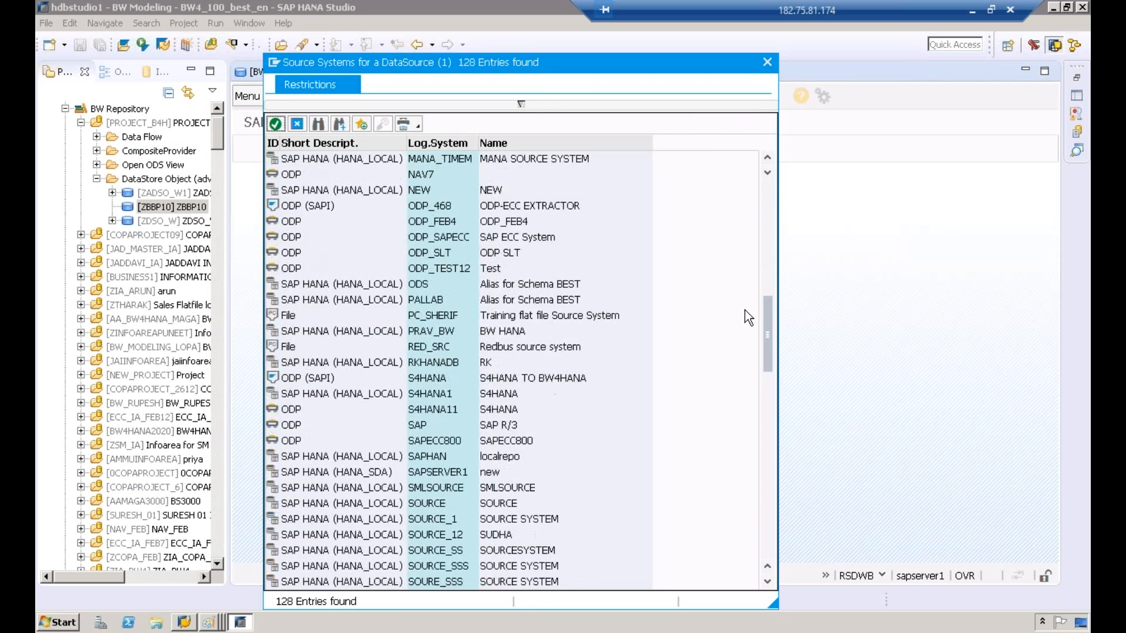
scroll(745, 310, "down", 9)
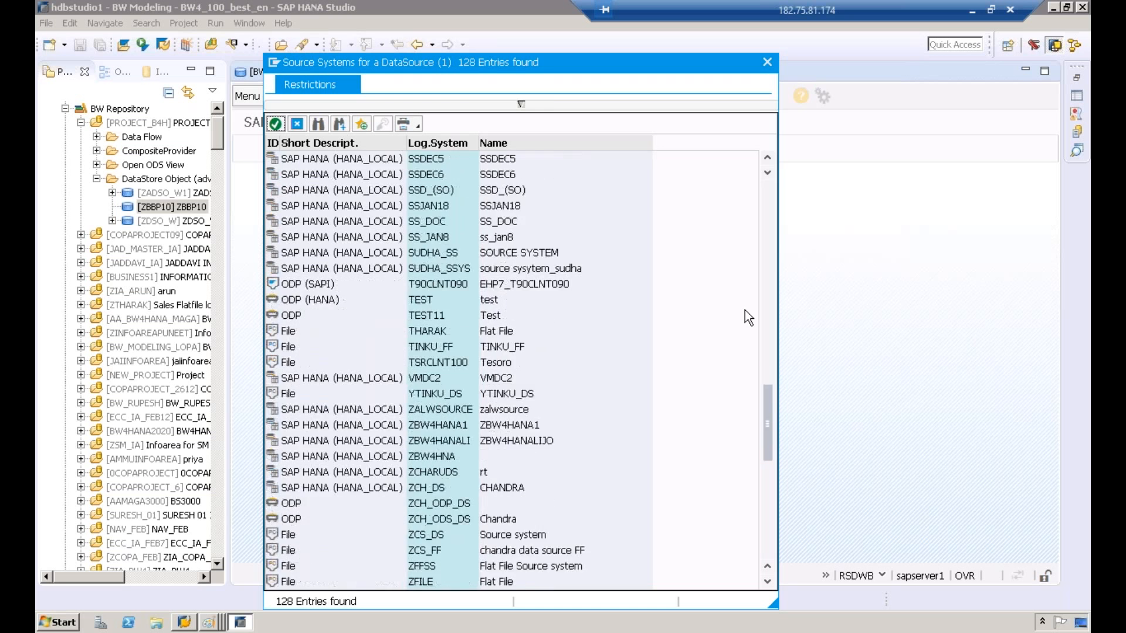
scroll(514, 276, "up", 3)
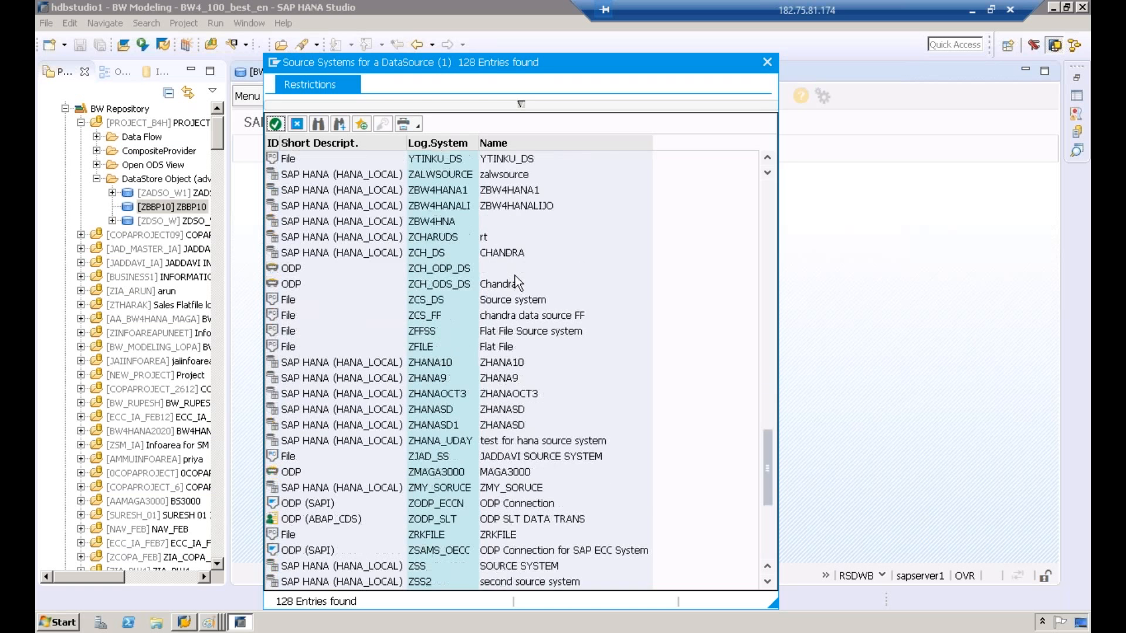
scroll(504, 271, "up", 1)
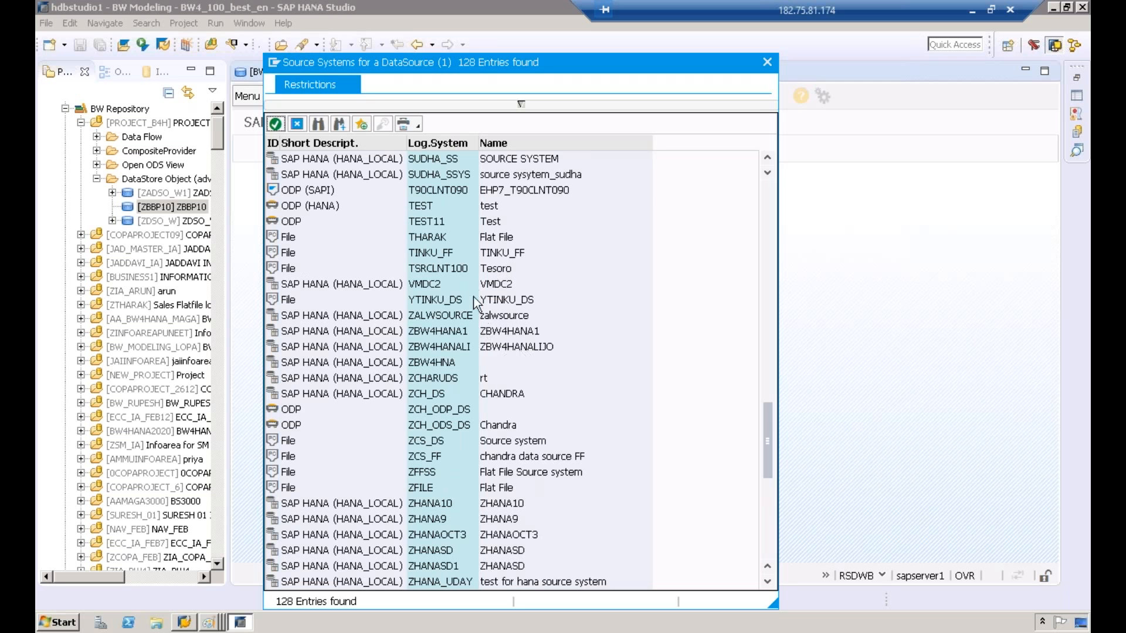
double_click(463, 195)
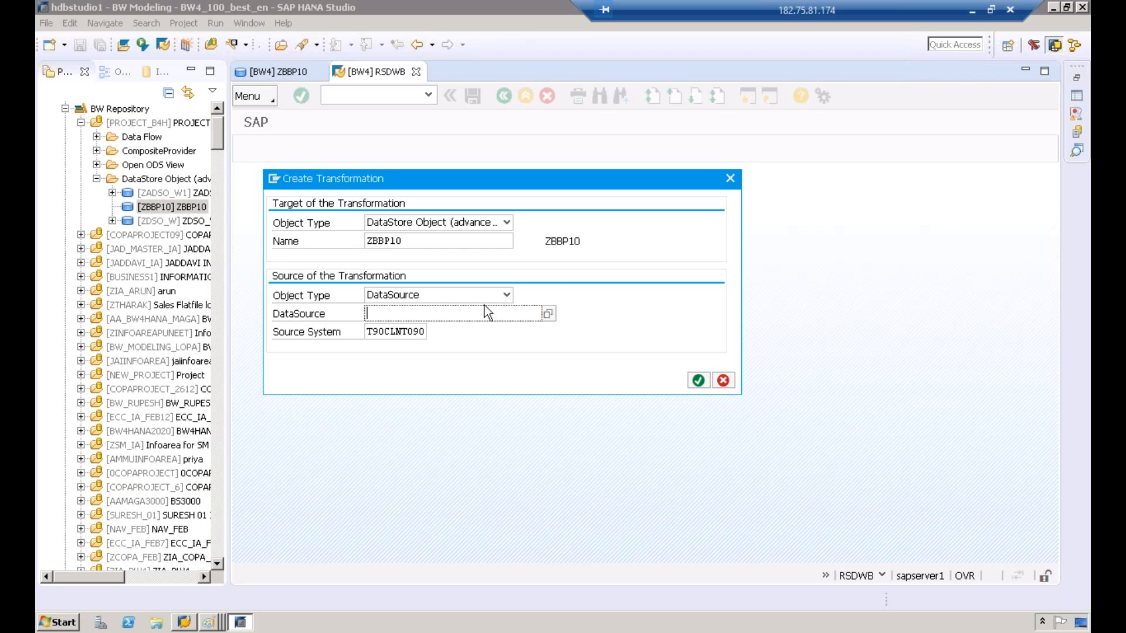
Step: Try to create the transformation with DataSource ZDSBW
type("ZDSBW")
left_click(699, 382)
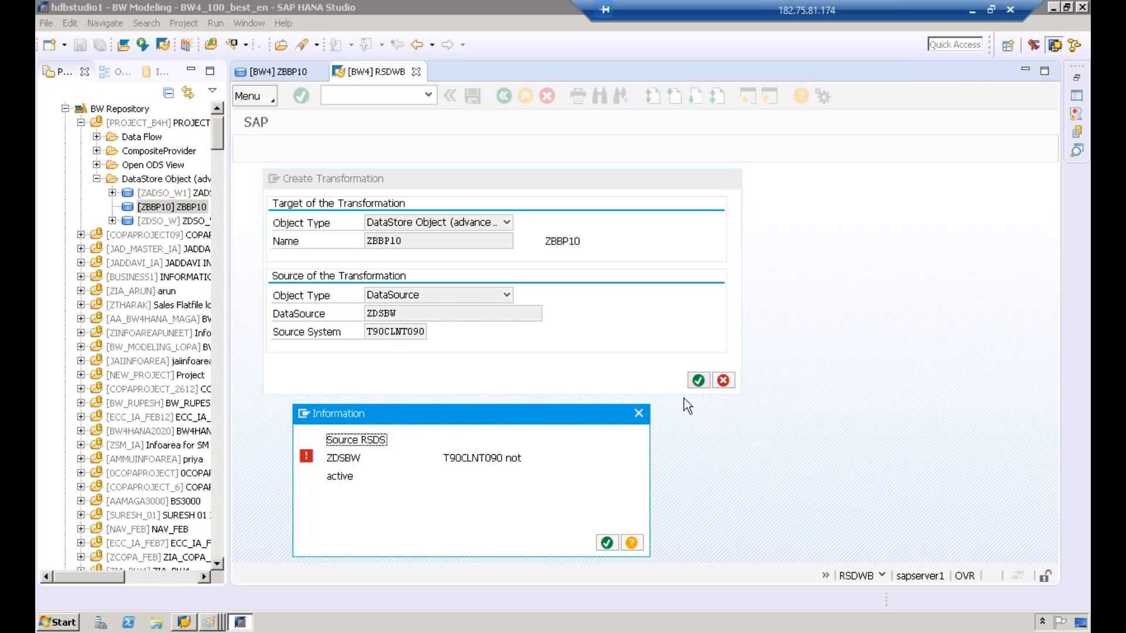
left_click(607, 543)
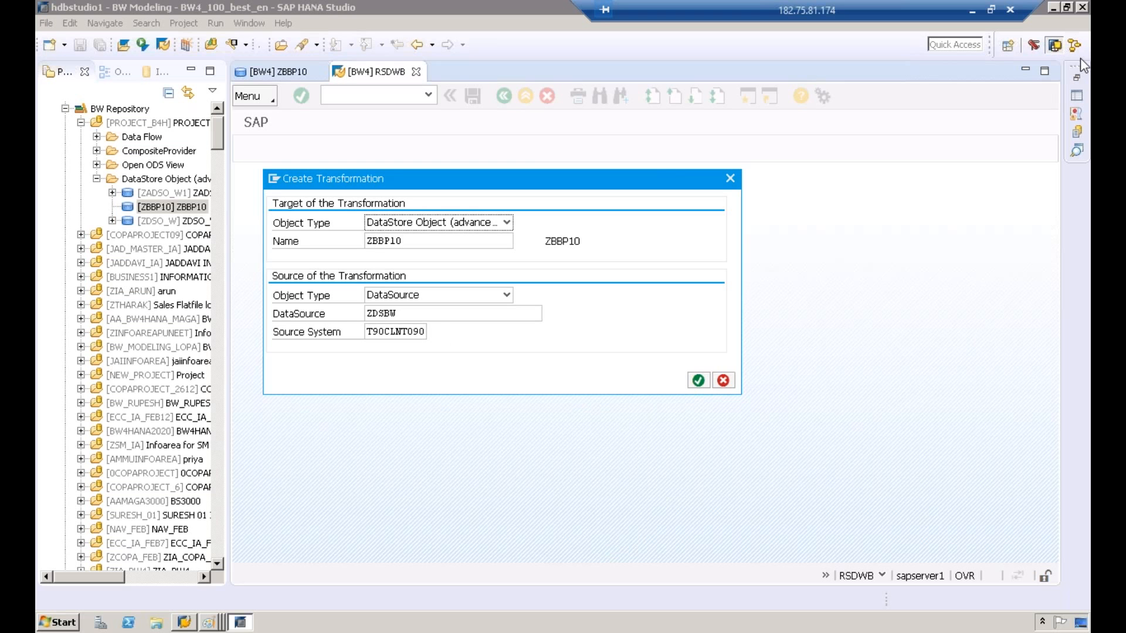
Step: Replace the DataSource with ZDSO_DS and create the transformation, widening the mapping view
left_click(438, 315)
key("BackSpace")
key("BackSpace")
key("BackSpace")
key("BackSpace")
key("BackSpace")
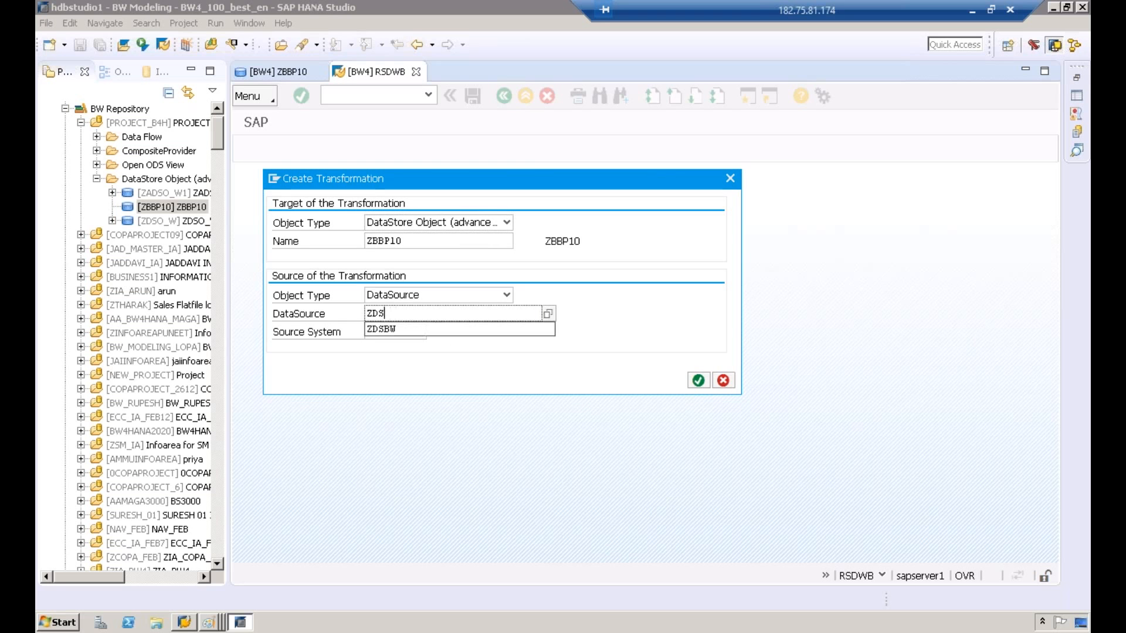
type("ZDSO")
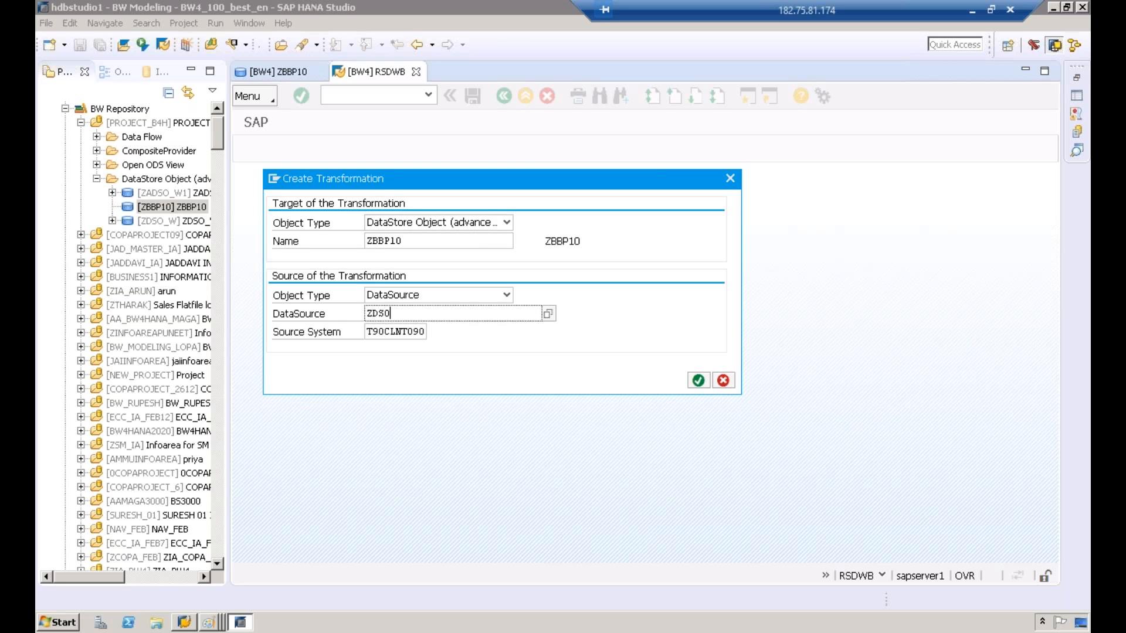
type("_DS")
left_click(702, 380)
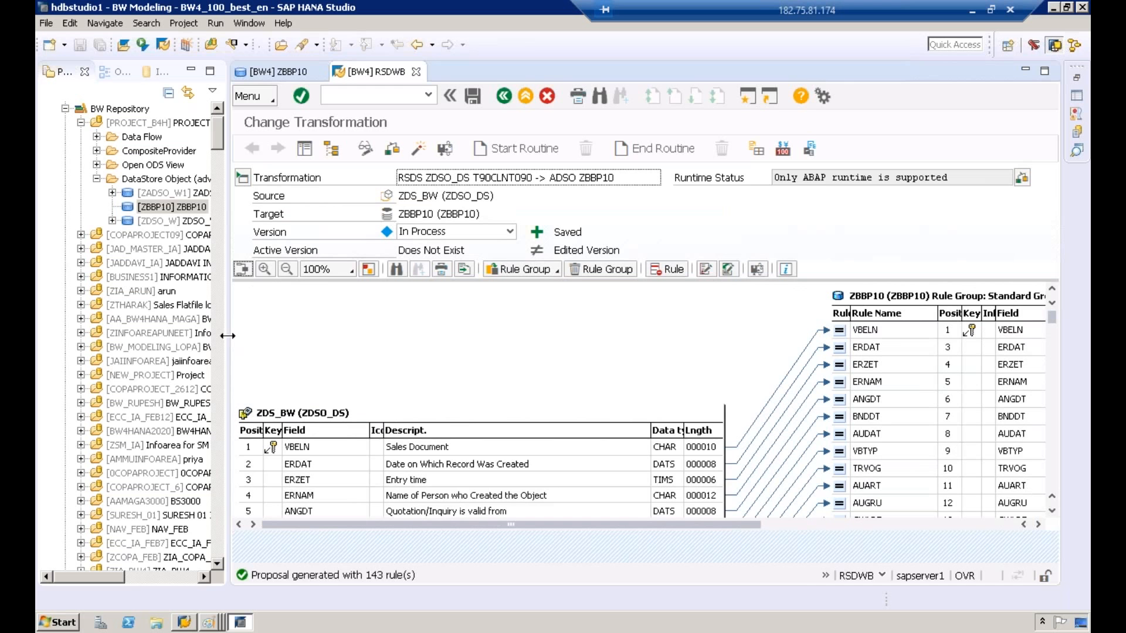
left_click_drag(227, 336, 157, 337)
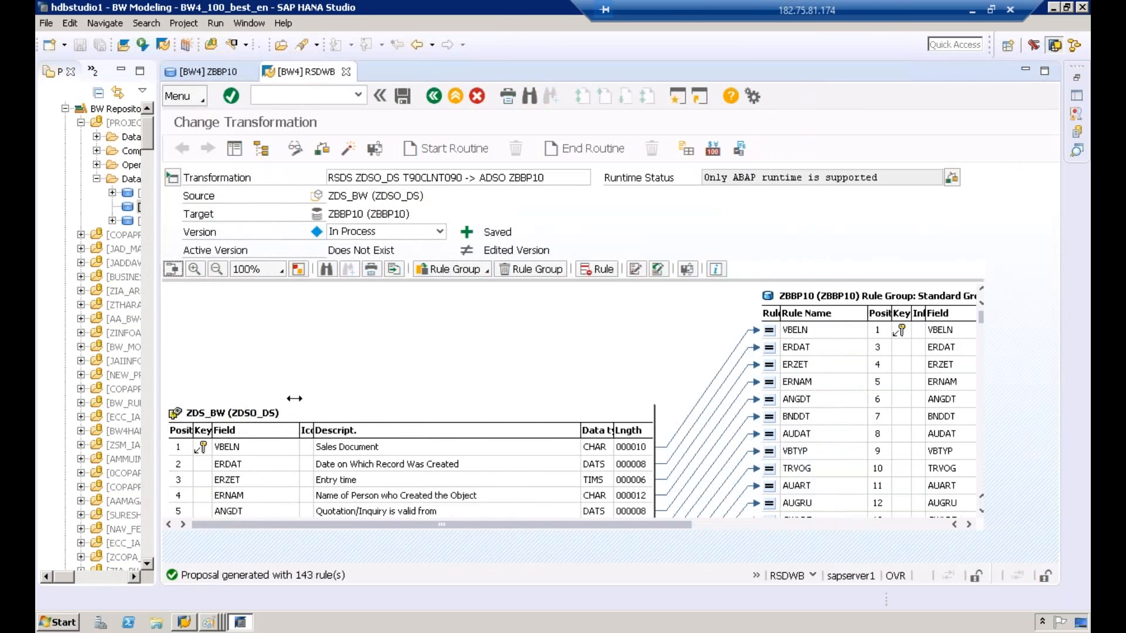
left_click_drag(294, 399, 275, 343)
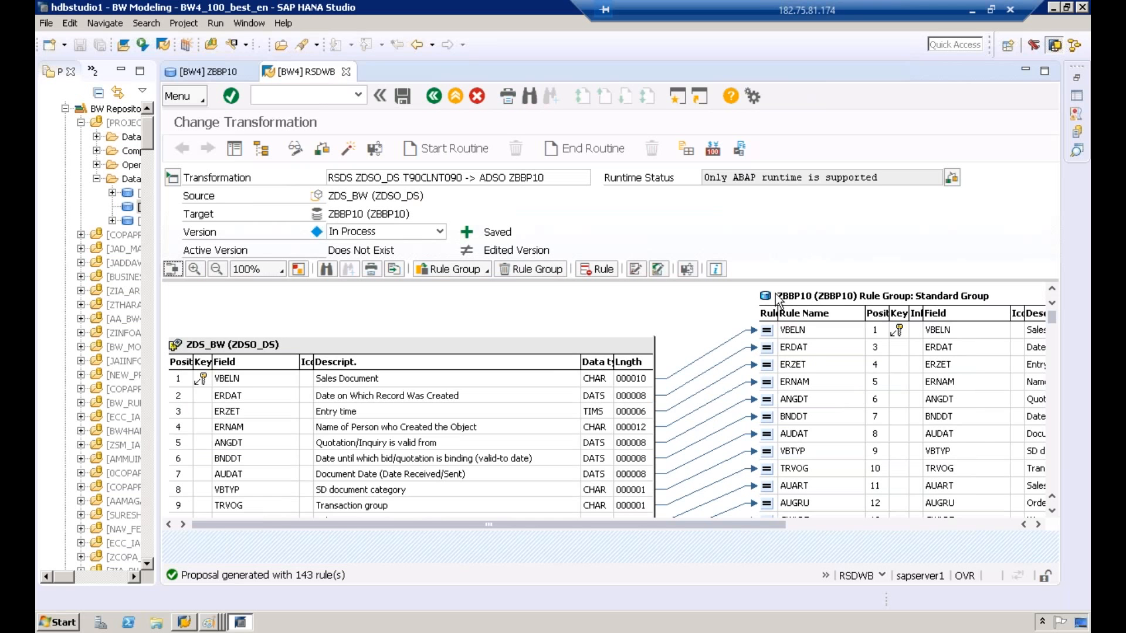
Step: Switch to Paint and draw a rounded box around the ADSO label
left_click(209, 623)
left_click(229, 590)
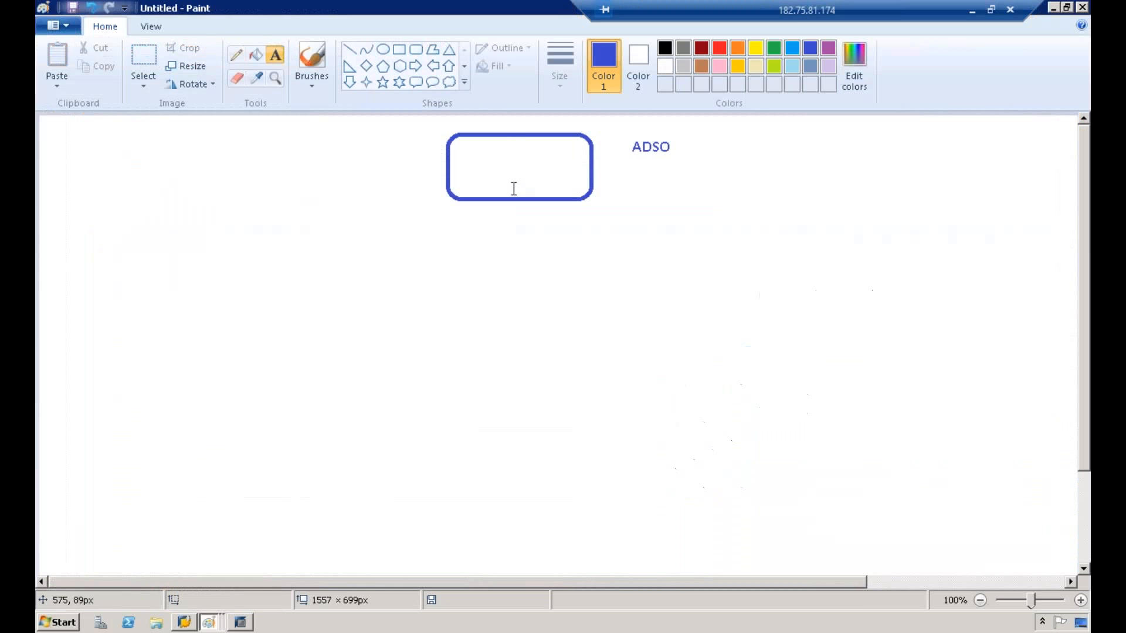
left_click(416, 49)
left_click(627, 134)
left_click_drag(650, 150, 692, 168)
Step: Draw a line down from the top box to a new rounded box below it
left_click(349, 49)
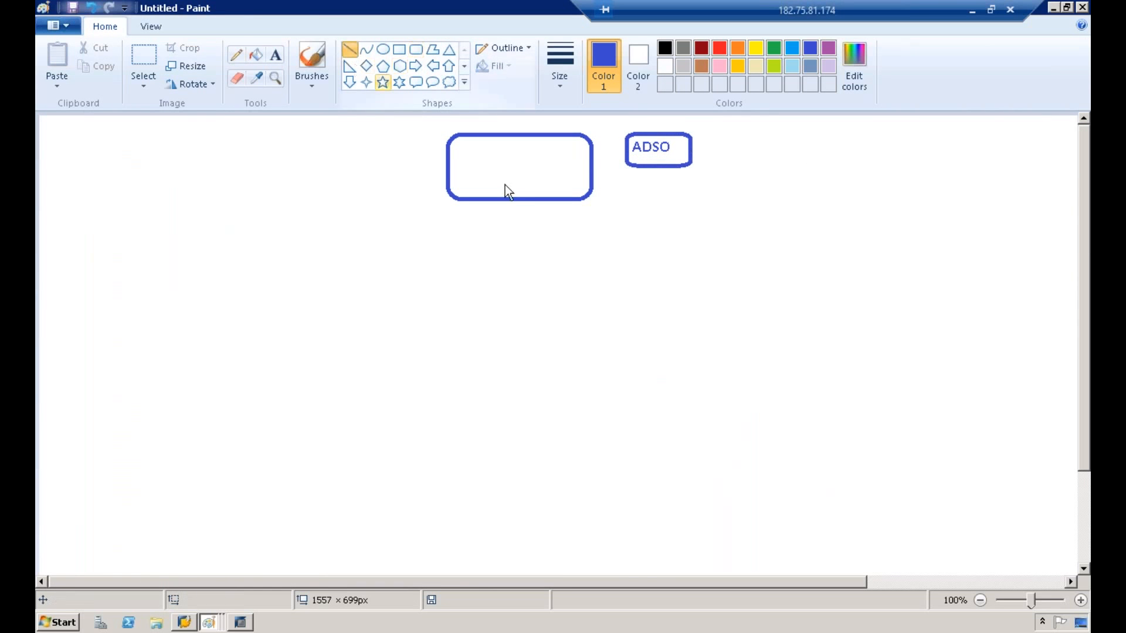
left_click_drag(517, 200, 384, 411)
left_click(417, 50)
left_click_drag(458, 446, 464, 451)
left_click_drag(532, 407, 534, 414)
Step: Write DS inside the lower rounded box
left_click(275, 55)
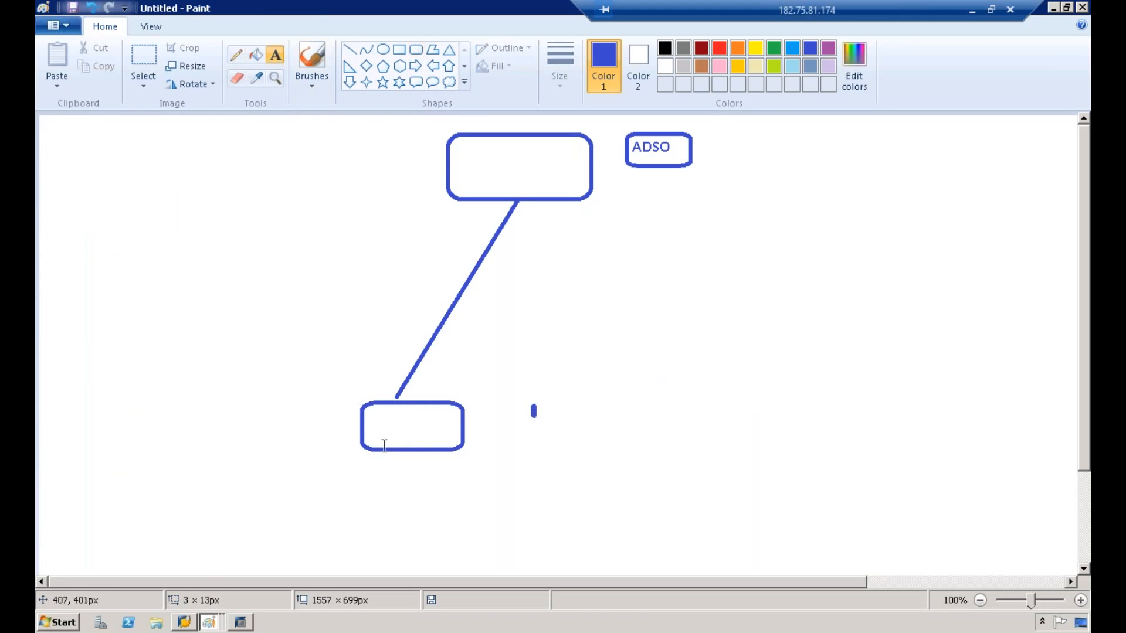
left_click(392, 430)
type("DS")
Step: Select and delete the stray mark beside the DS box
left_click(580, 307)
left_click(135, 58)
left_click_drag(512, 391, 566, 444)
right_click(540, 417)
left_click(578, 428)
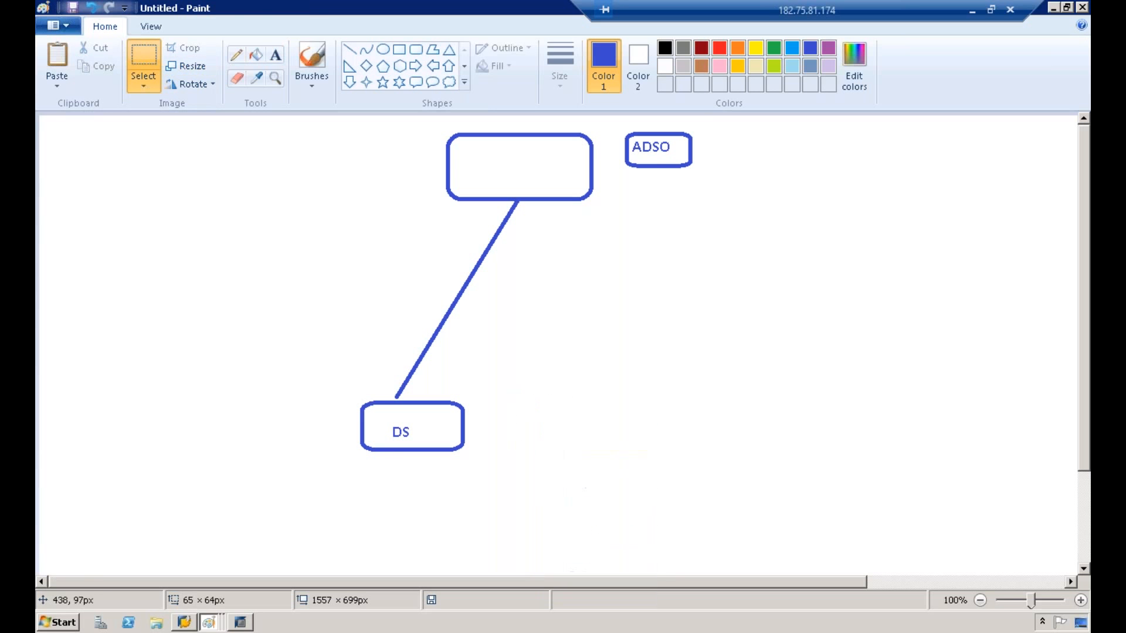
Step: Add the text SAP to the right of the DS box
left_click(275, 55)
left_click(501, 434)
type("SAP")
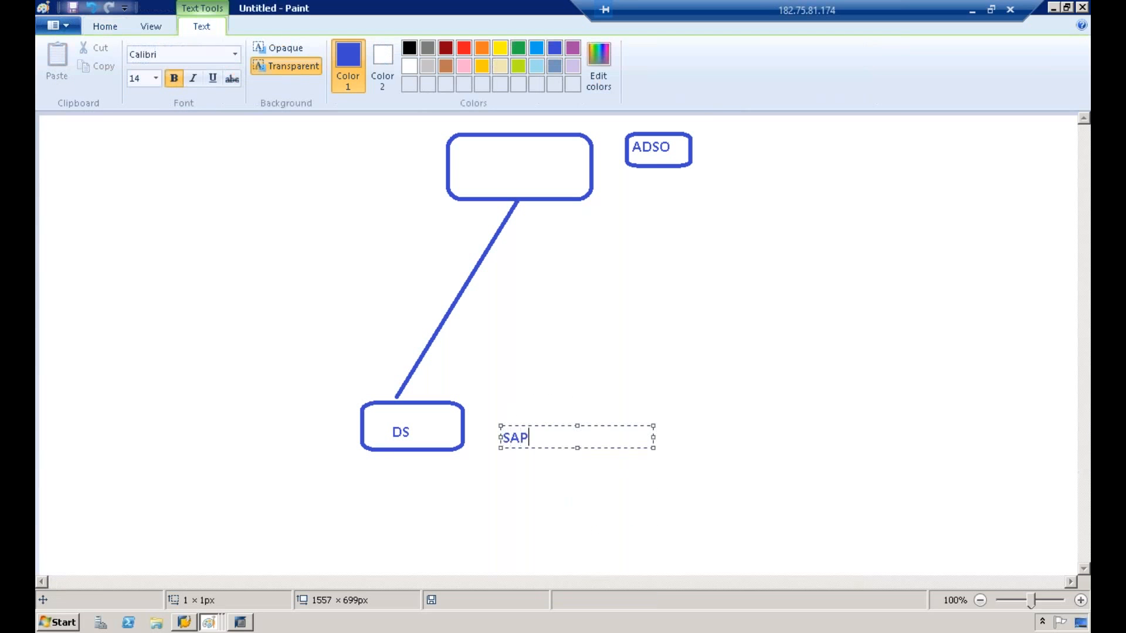
Step: Write T090CLNT090 as text below the SAP label
left_click(530, 451)
left_click(502, 455)
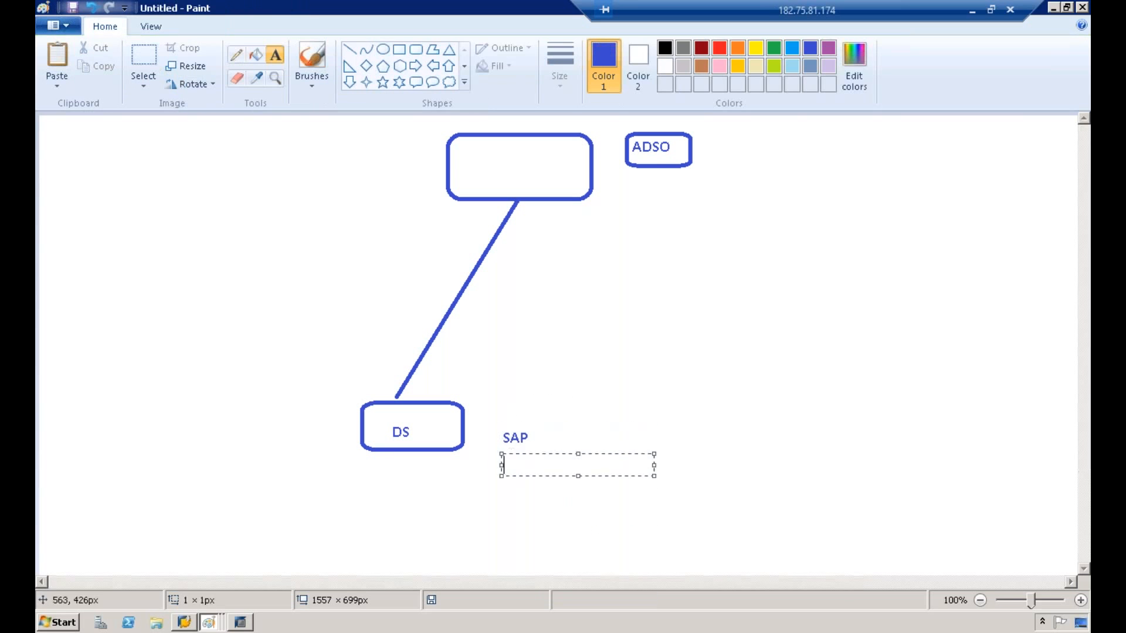
type("T")
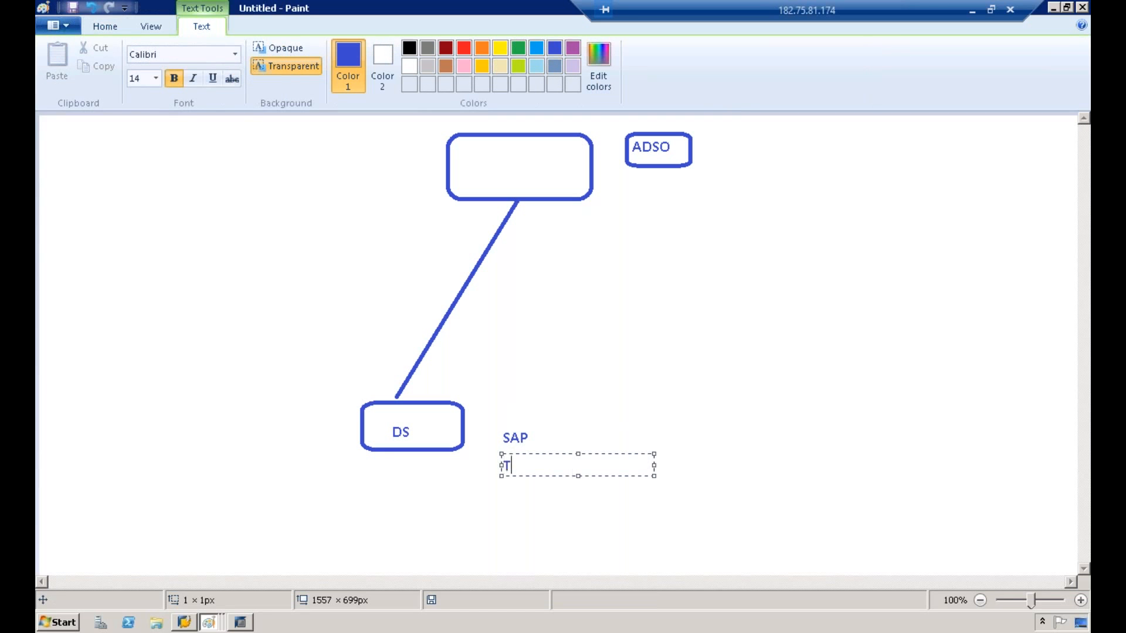
type("090CLNT090")
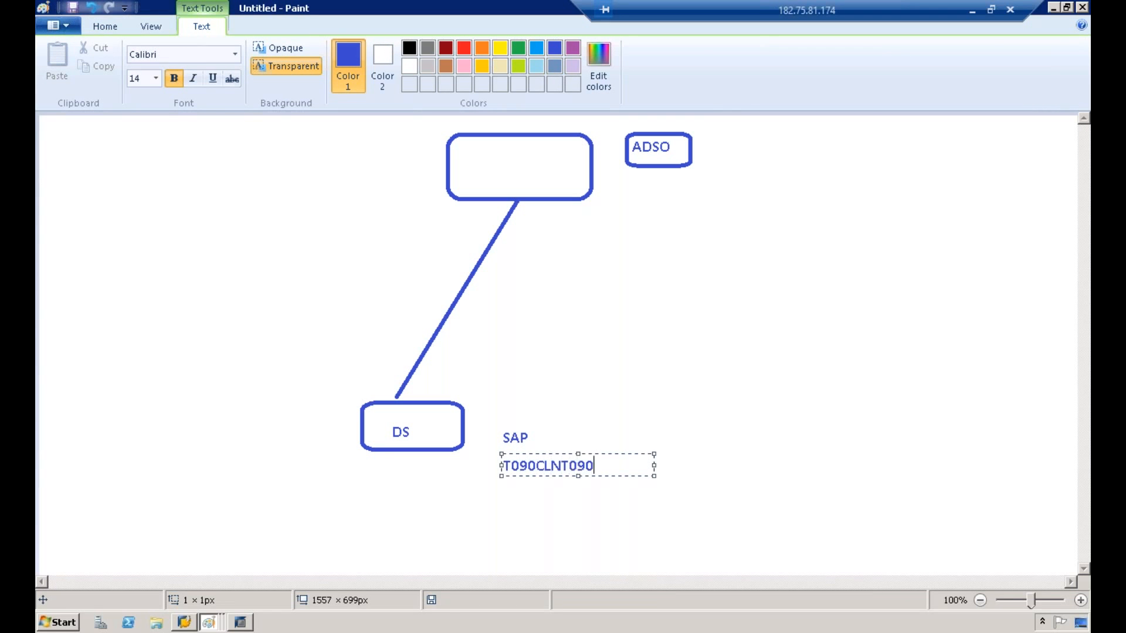
Step: Draw a rounded box around the T090CLNT090 text
left_click(460, 188)
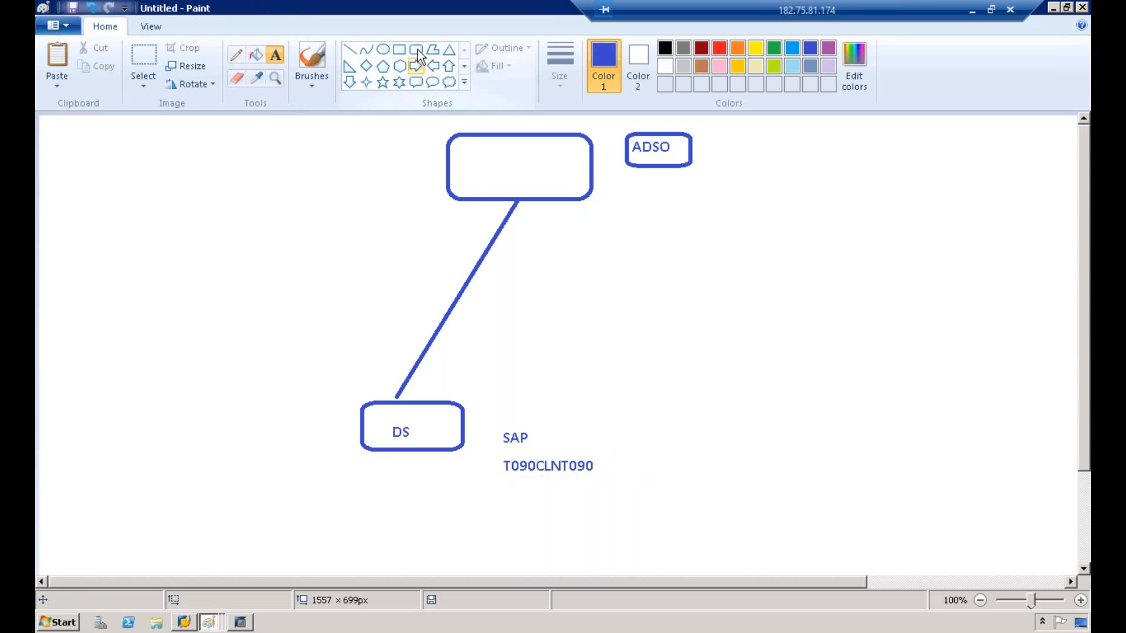
left_click(399, 49)
left_click_drag(498, 454, 628, 481)
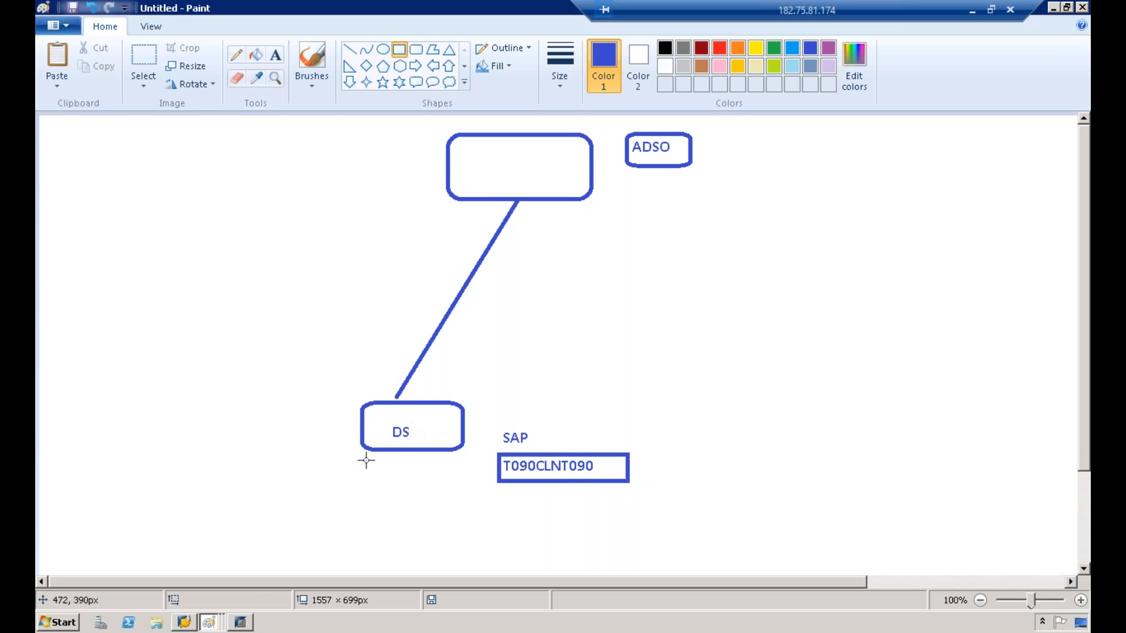
Step: Copy the source name ZDSO_DS from the transformation and paste it as text below the DS box
left_click(244, 624)
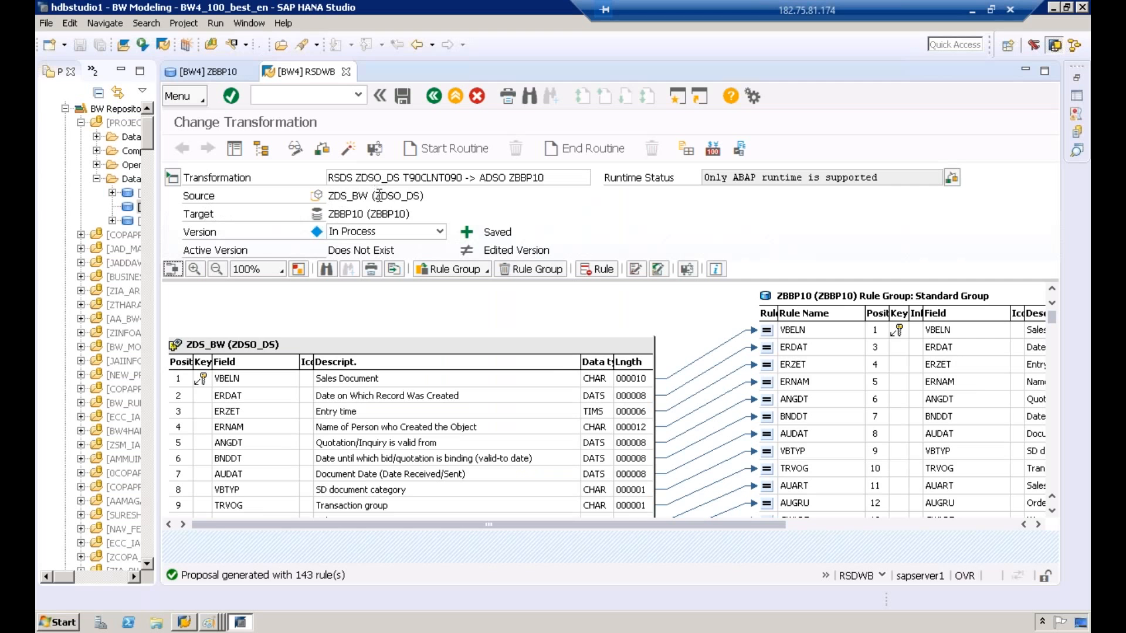
left_click_drag(377, 197, 423, 197)
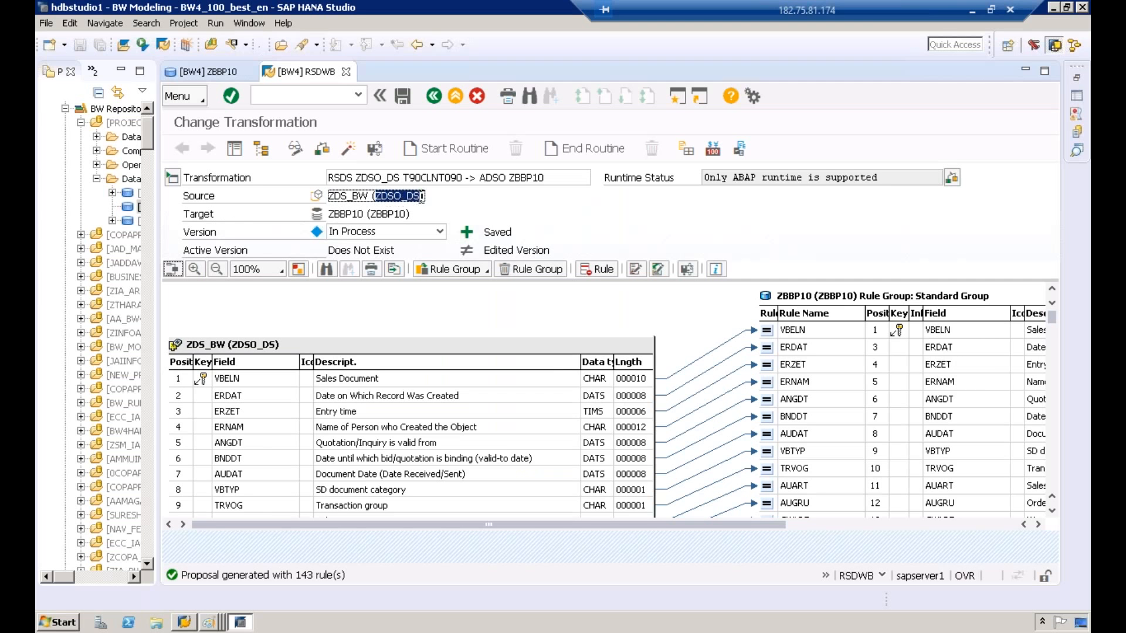
left_click(485, 199)
left_click(209, 622)
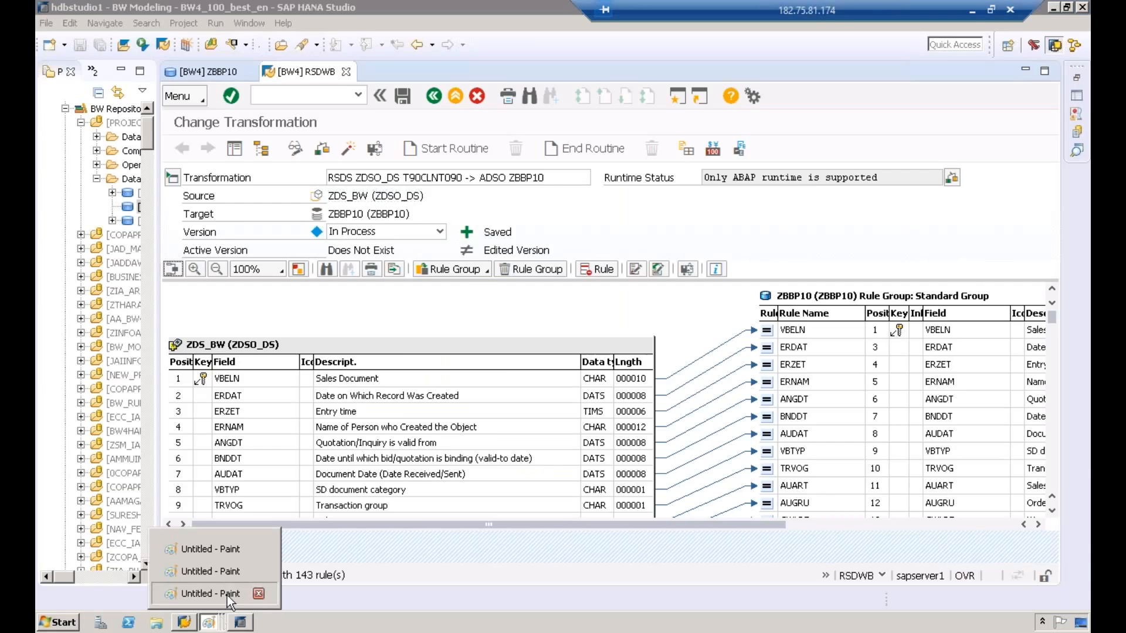
left_click(227, 596)
left_click(276, 56)
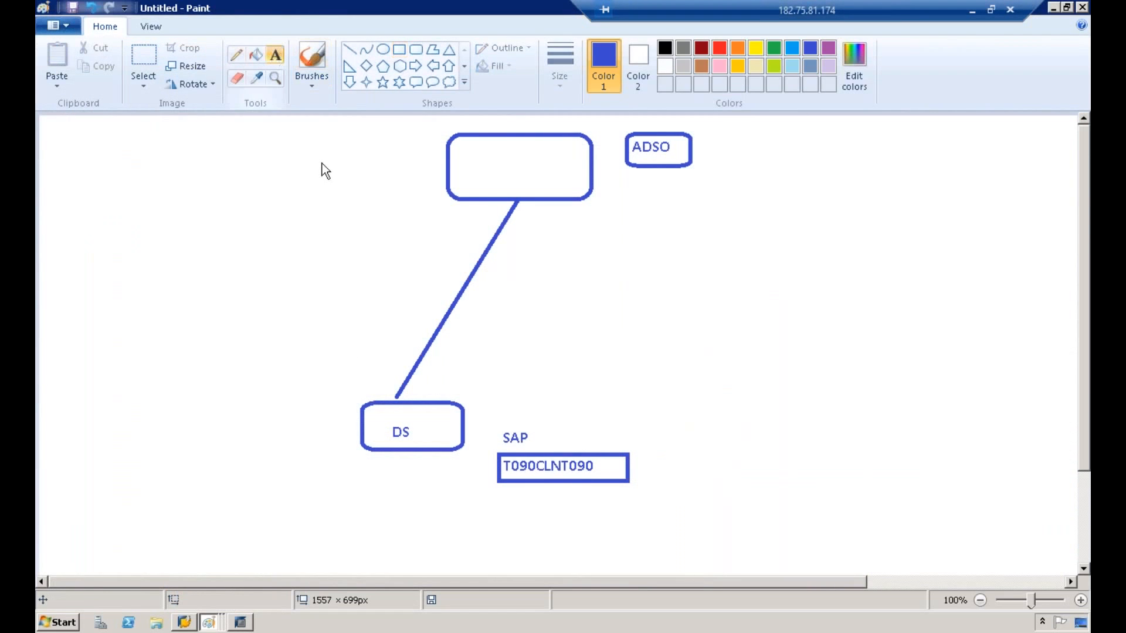
left_click(384, 460)
key("ctrl+v")
Step: Draw a red rounded box around the ZDSO_DS text
left_click(606, 384)
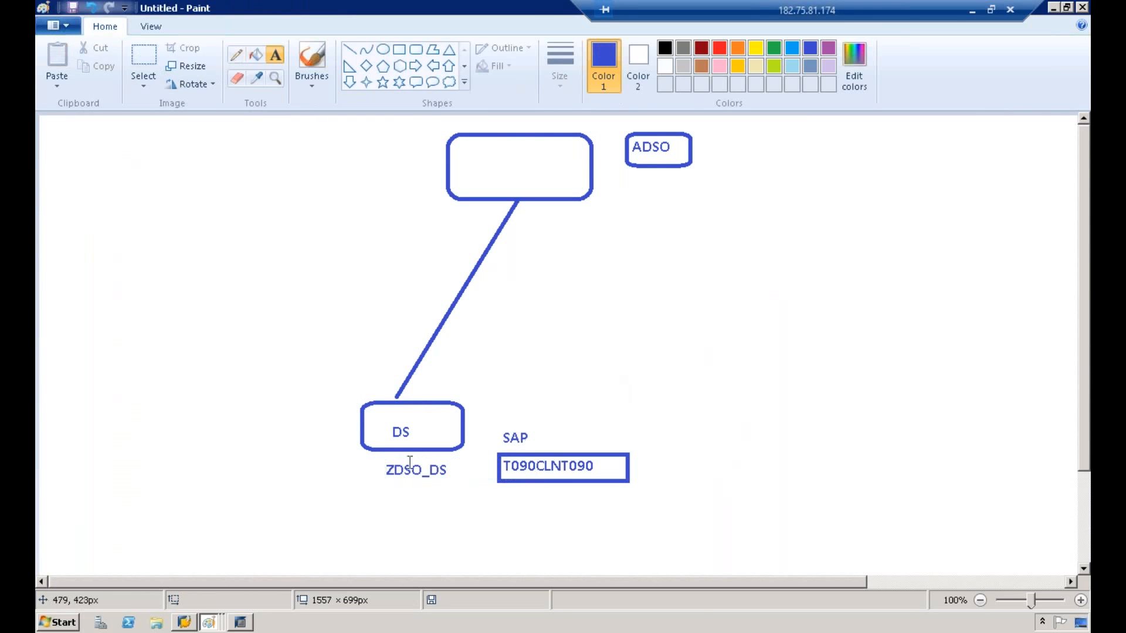
left_click(416, 49)
left_click(719, 47)
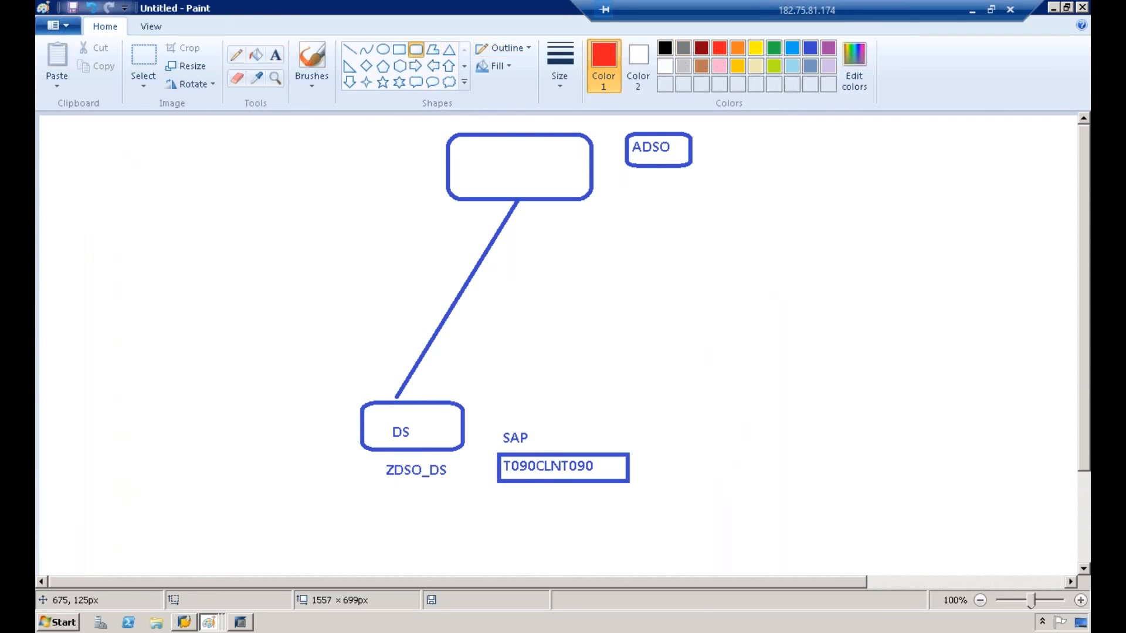
left_click_drag(377, 460, 459, 480)
left_click(565, 380)
Step: Copy the target name ZBBP10 from the transformation and paste it as text below the ADSO box
left_click(241, 623)
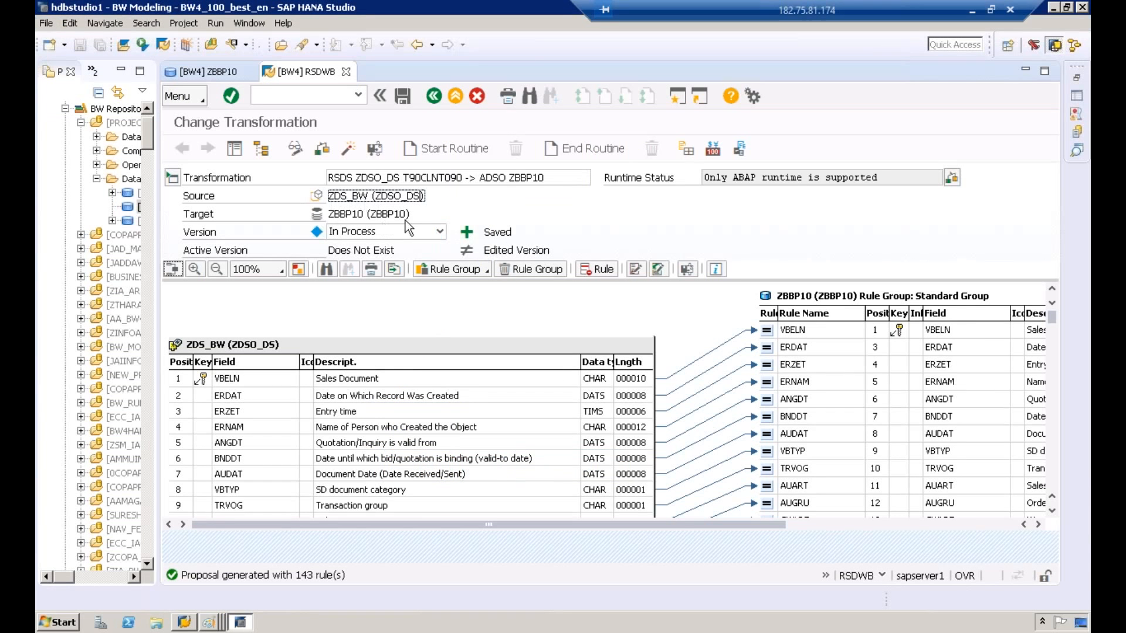
left_click_drag(407, 214, 371, 215)
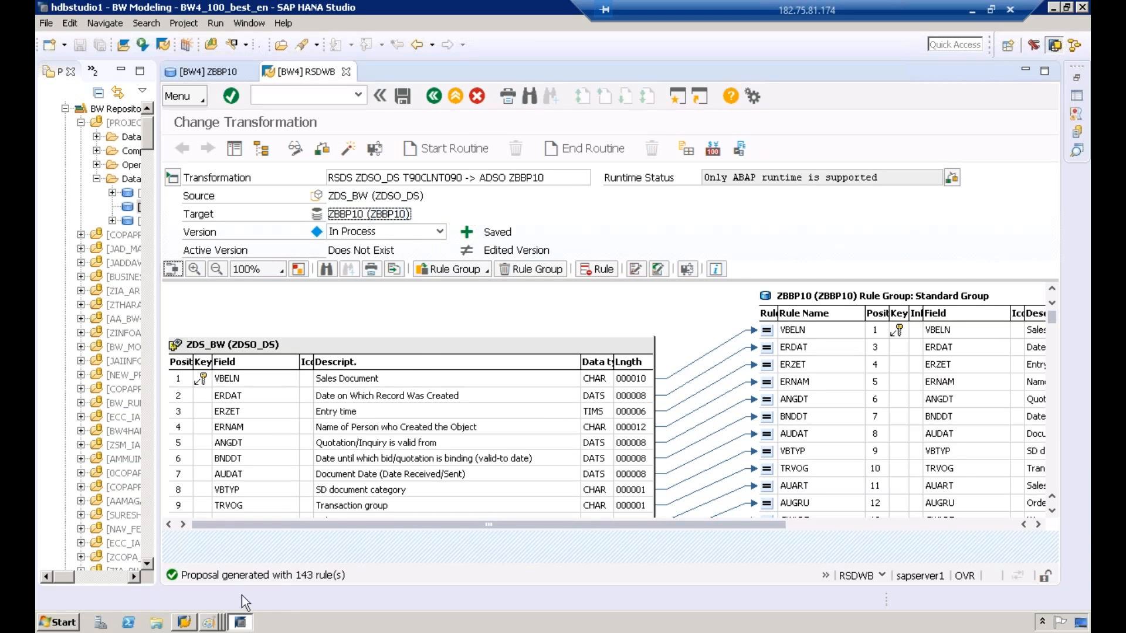
mouse_move(210, 621)
left_click(223, 596)
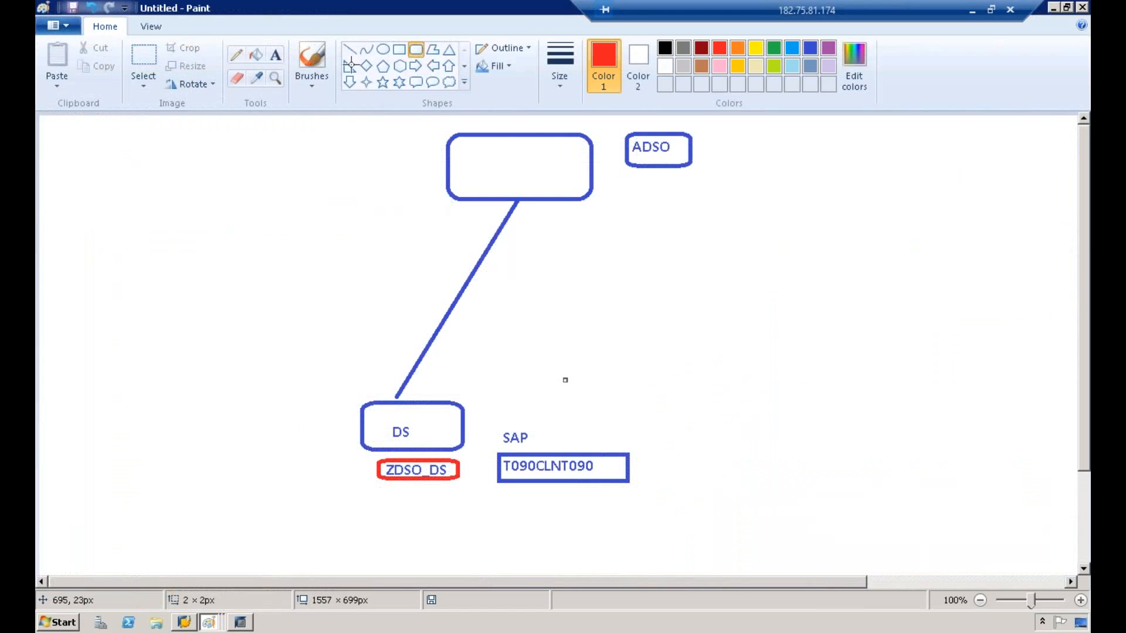
left_click(273, 56)
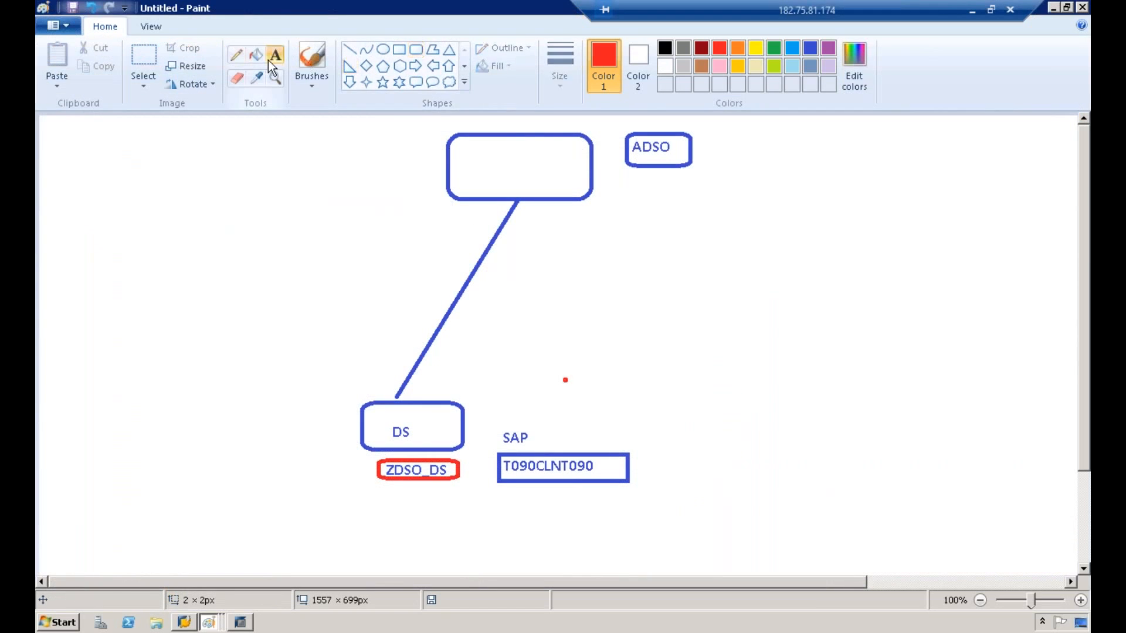
left_click(653, 172)
key("ctrl+v")
Step: Draw a red rounded box around the ZBBP10 text
left_click(851, 165)
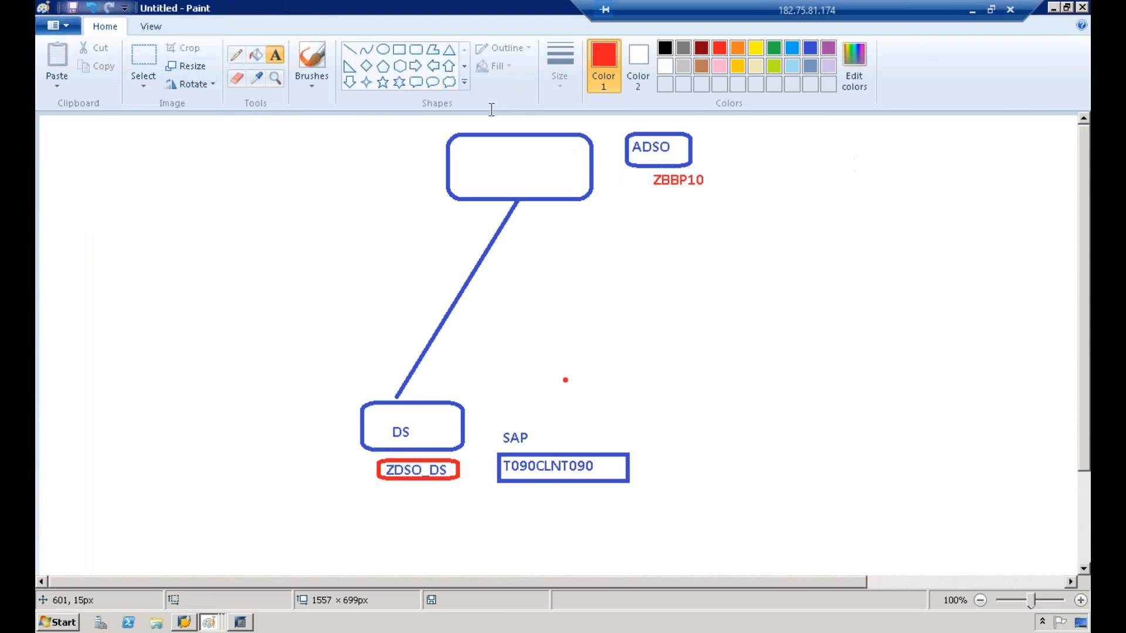
left_click(417, 49)
left_click_drag(650, 166, 716, 199)
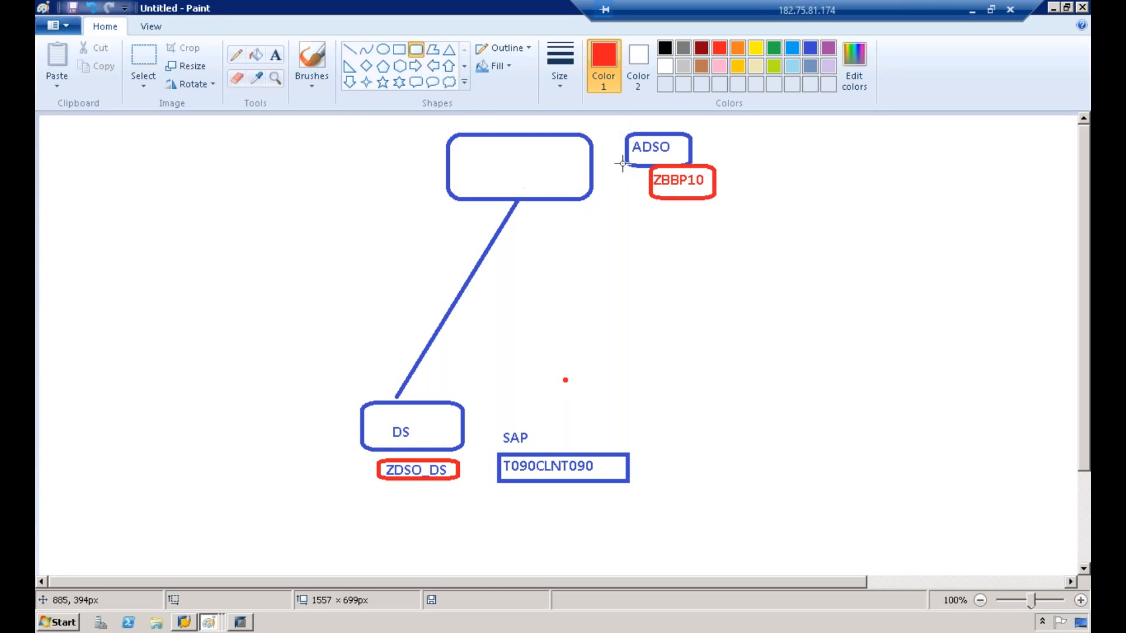
Step: Draw a small blue pencil mark inside the DS box
left_click(237, 55)
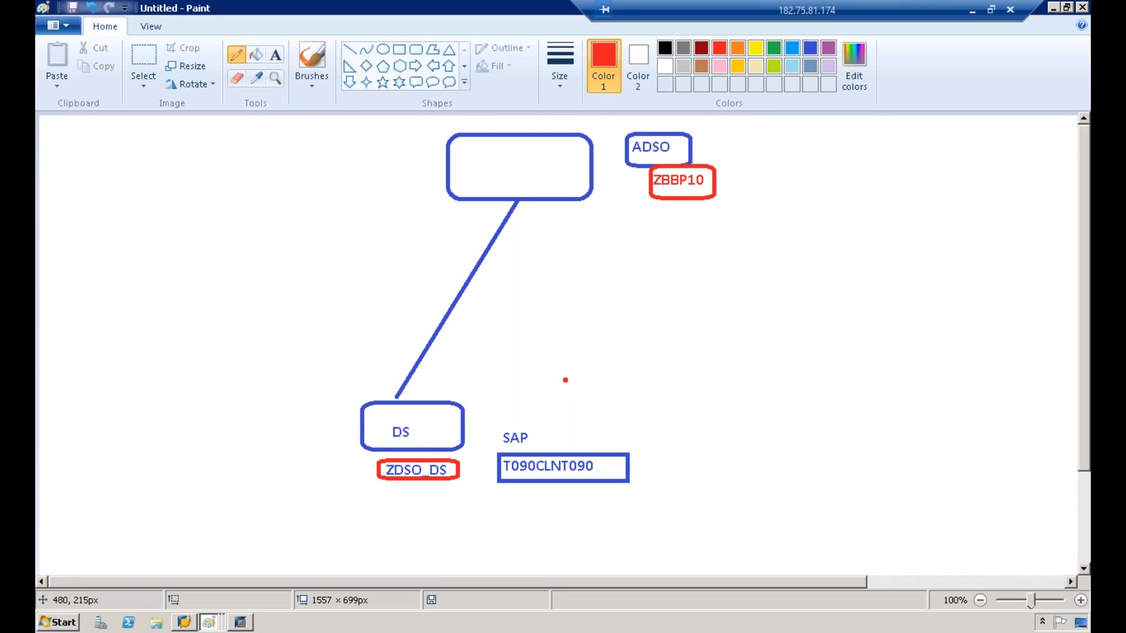
left_click(809, 48)
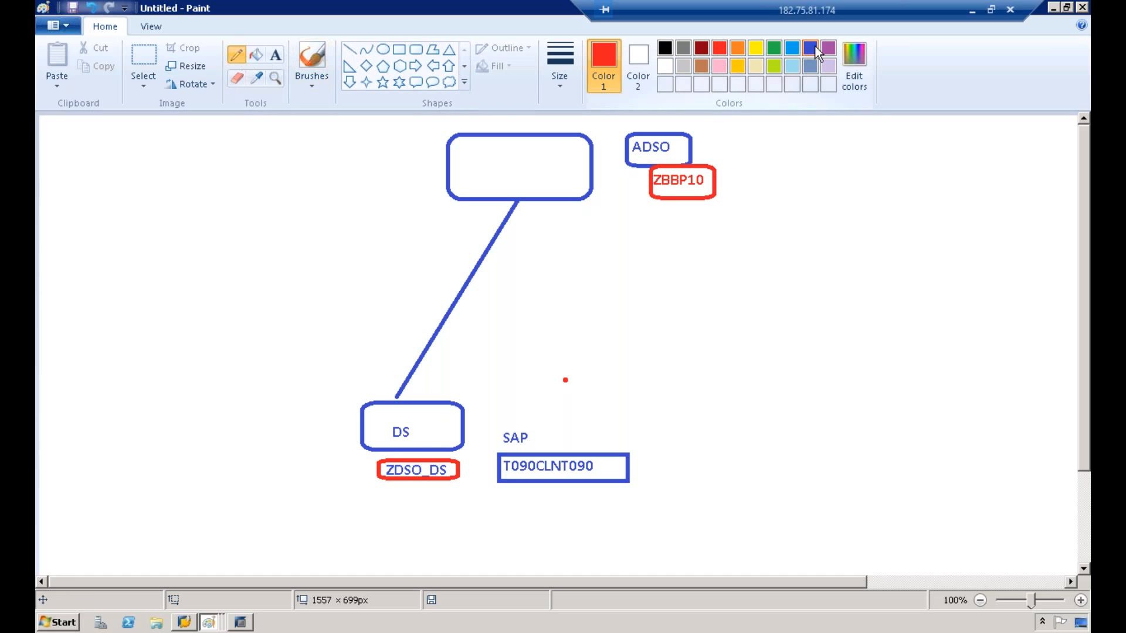
mouse_move(423, 418)
left_mouse_down()
mouse_move(444, 417)
mouse_move(448, 431)
left_mouse_up()
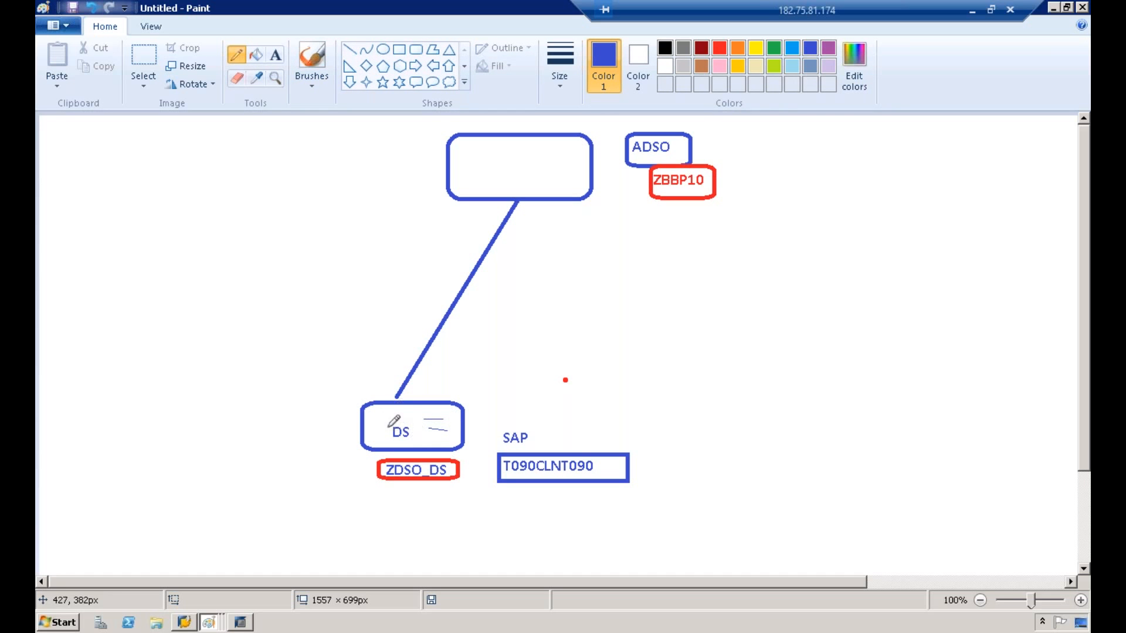
Step: Write SOURCE as text to the left of the DS box
left_click(275, 54)
left_click(286, 433)
type("SOURCE")
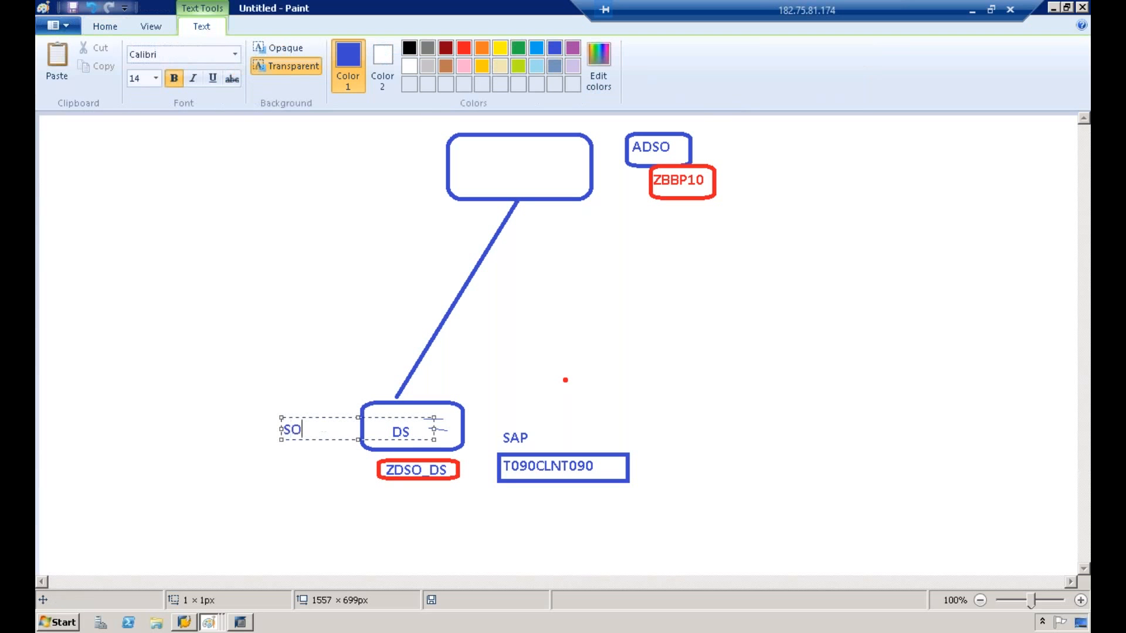
Step: Write TARGET as text to the left of the top box
left_click(364, 181)
left_click(347, 171)
type("TEGAT")
key("BackSpace")
key("BackSpace")
key("BackSpace")
key("BackSpace")
key("BackSpace")
type("TARGET")
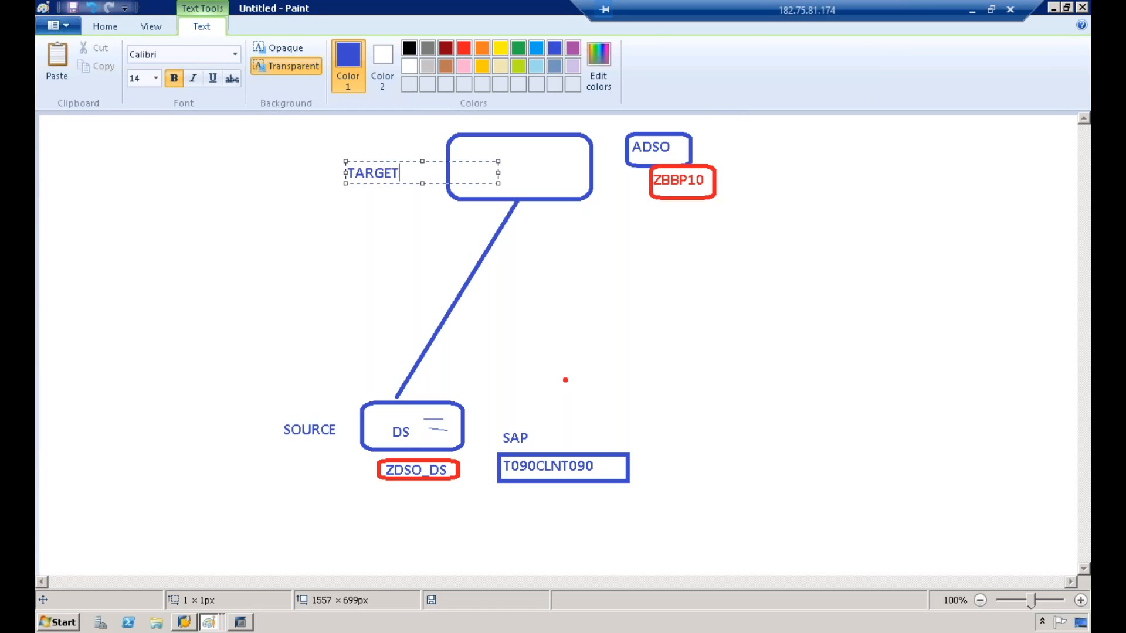
Step: Draw rounded boxes around the SOURCE and TARGET labels
left_click(281, 447)
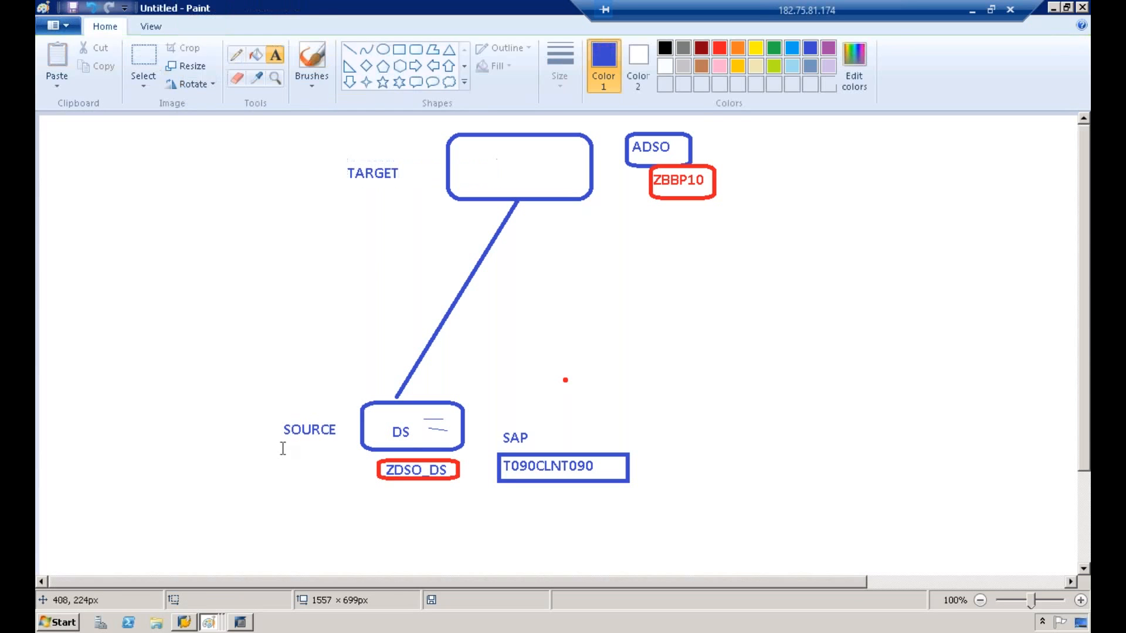
left_click(416, 50)
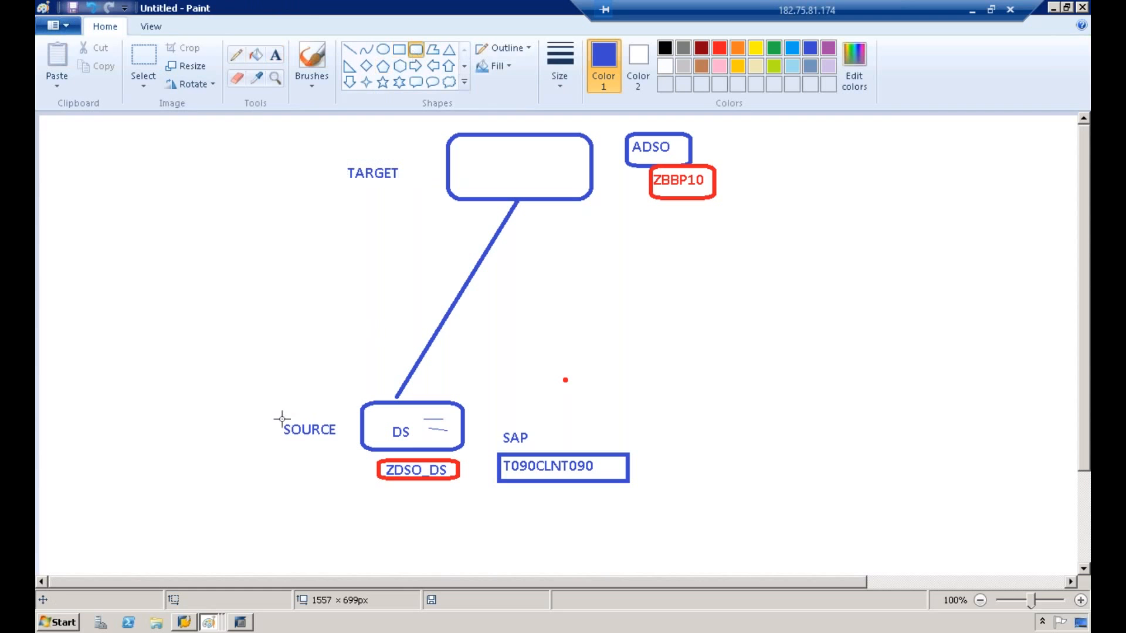
left_click_drag(275, 414, 348, 439)
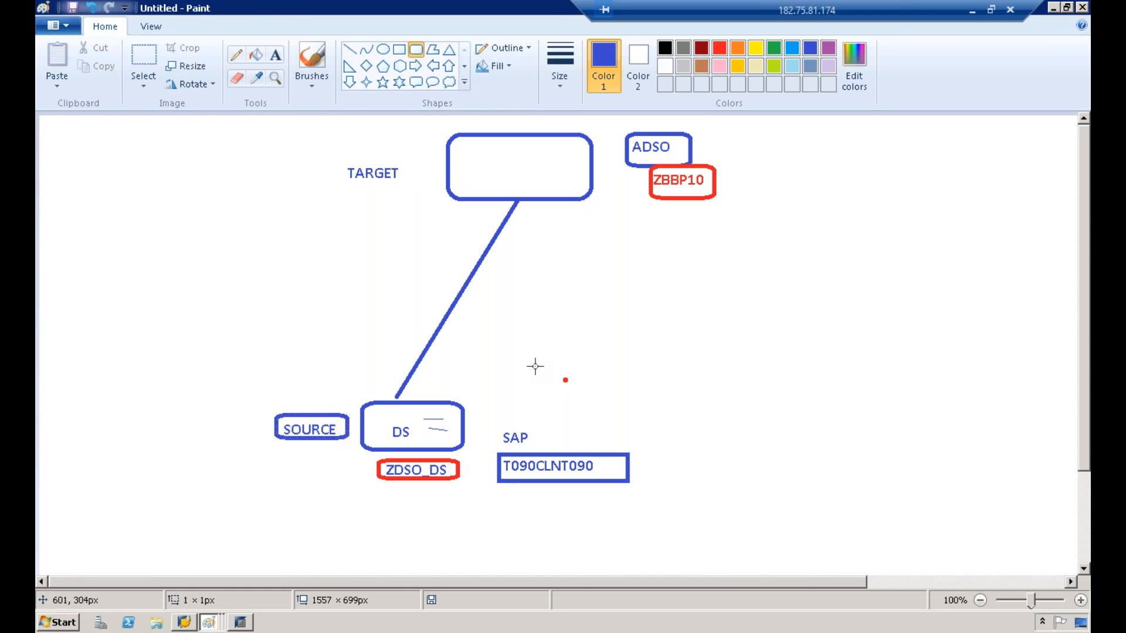
left_click_drag(339, 159, 412, 186)
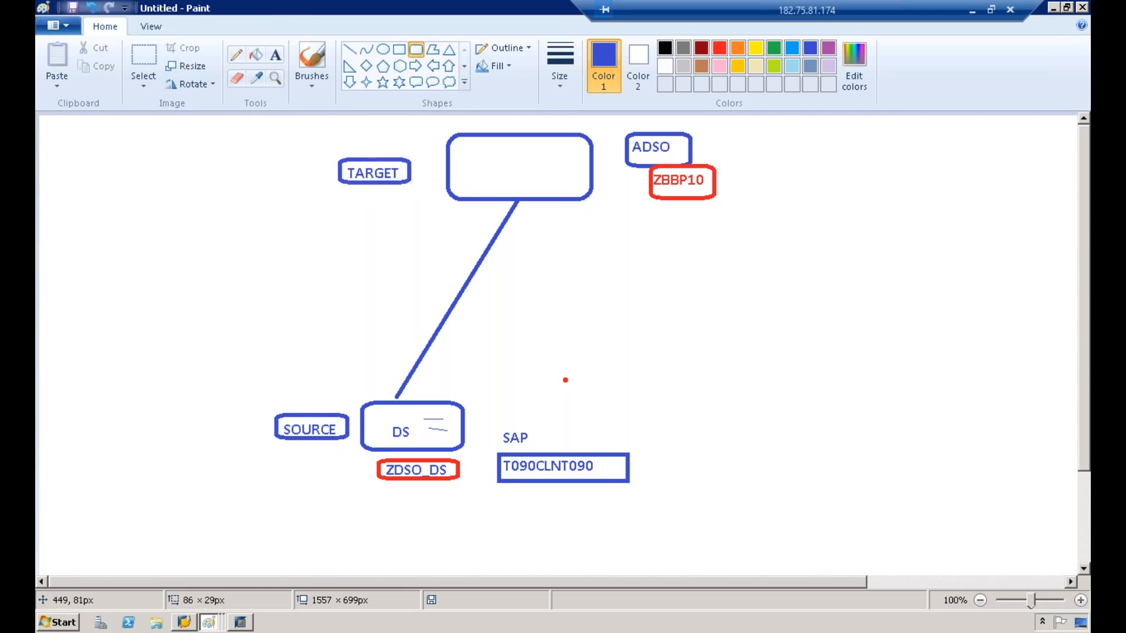
Step: Select and cut out the middle section of the connecting line
left_click(565, 250)
left_click(153, 54)
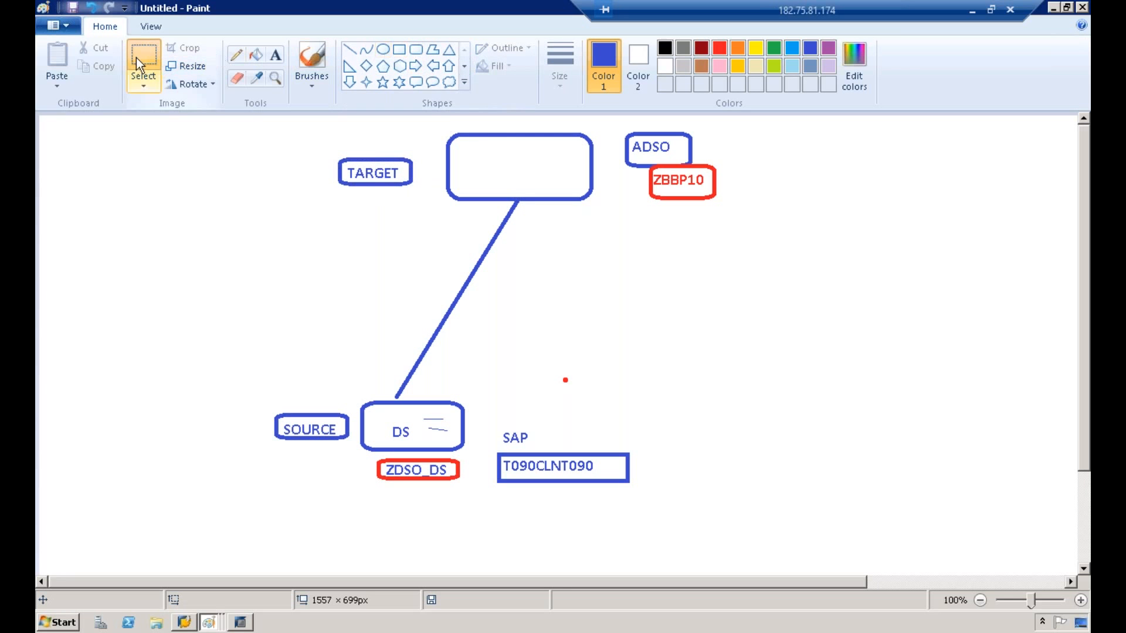
left_click_drag(558, 326, 384, 263)
right_click(508, 293)
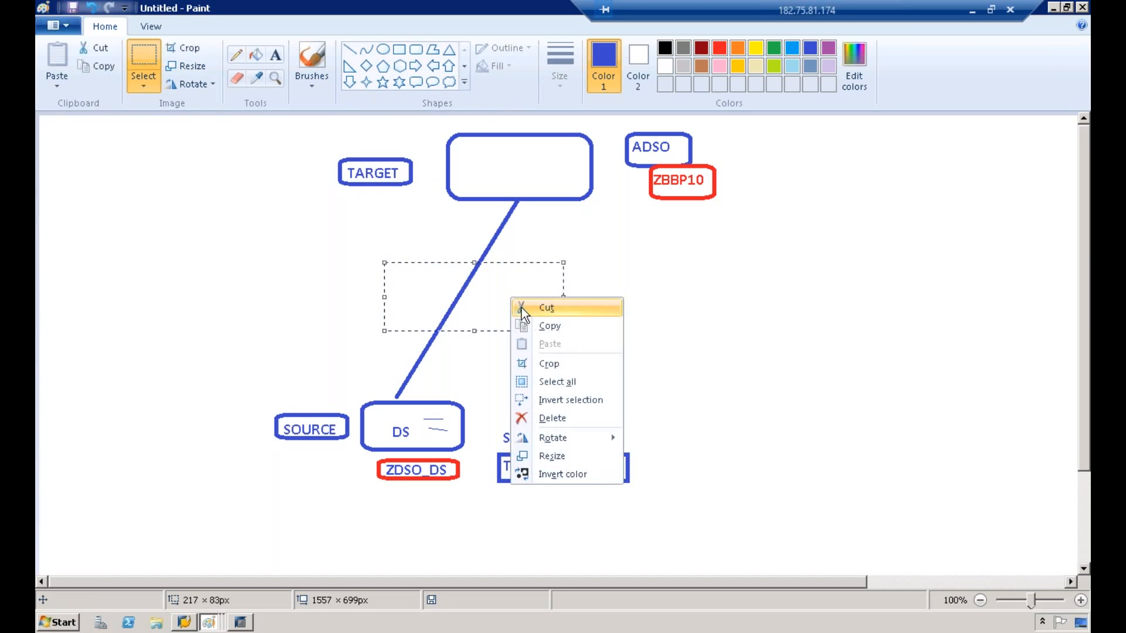
left_click(521, 306)
Step: Draw a rounded box in the gap of the connecting line
left_click(416, 50)
left_click_drag(405, 272, 532, 322)
left_click_drag(542, 315, 544, 309)
Step: Draw line segments joining the middle box to the line parts above and below it
left_click(349, 49)
left_click_drag(428, 340, 452, 310)
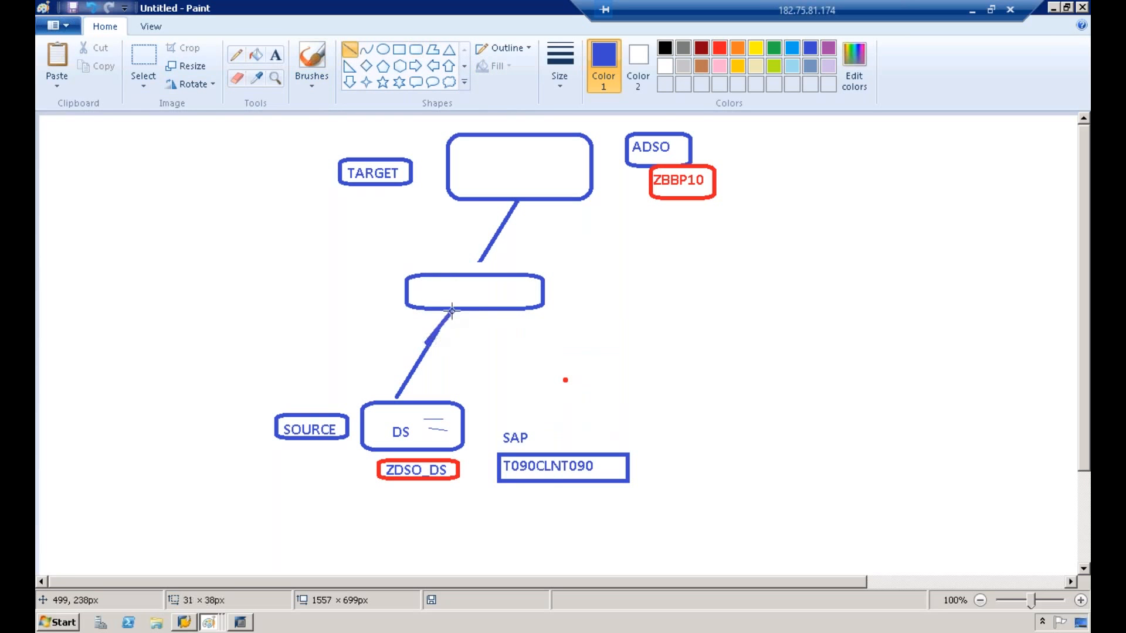
left_click_drag(481, 259, 475, 273)
Step: Write TRANSFORMATION inside the middle box
left_click(275, 55)
left_click(428, 292)
type("TRANSFORMATION")
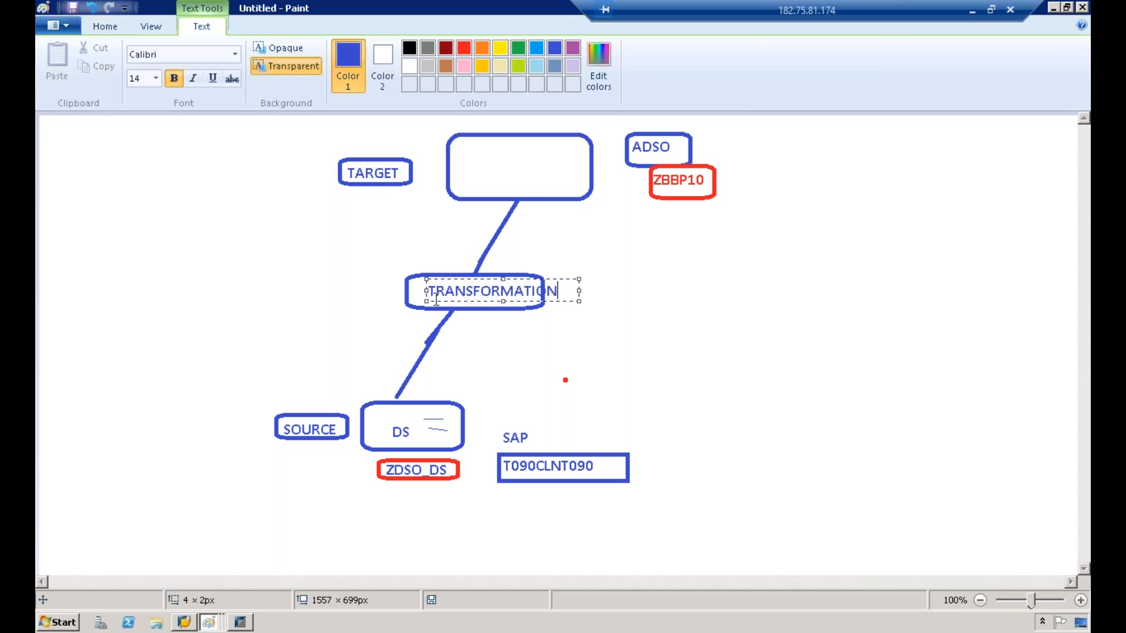
left_click_drag(426, 291, 409, 293)
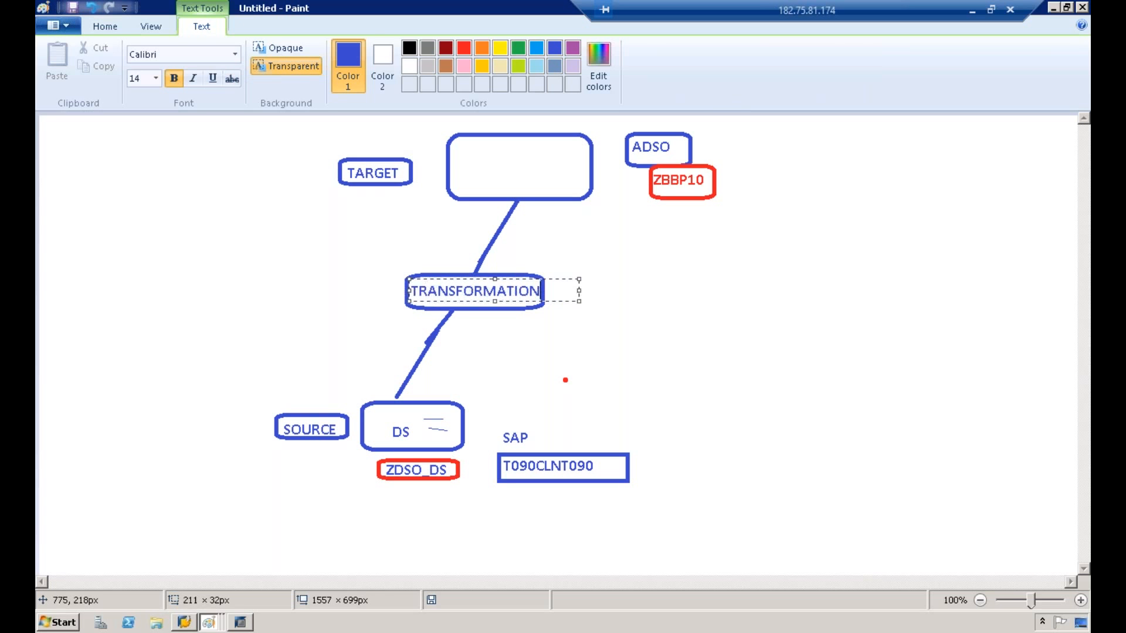
left_click(465, 302)
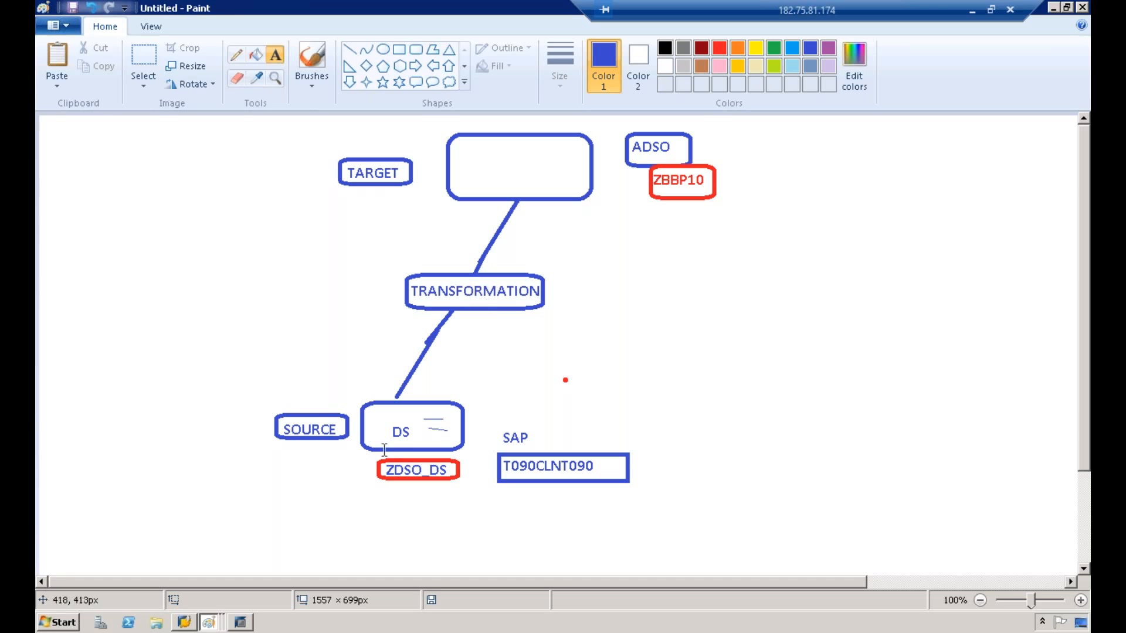
Step: Sketch pencil arrows from the TRANSFORMATION box to the SOURCE and TARGET labels
left_click(236, 54)
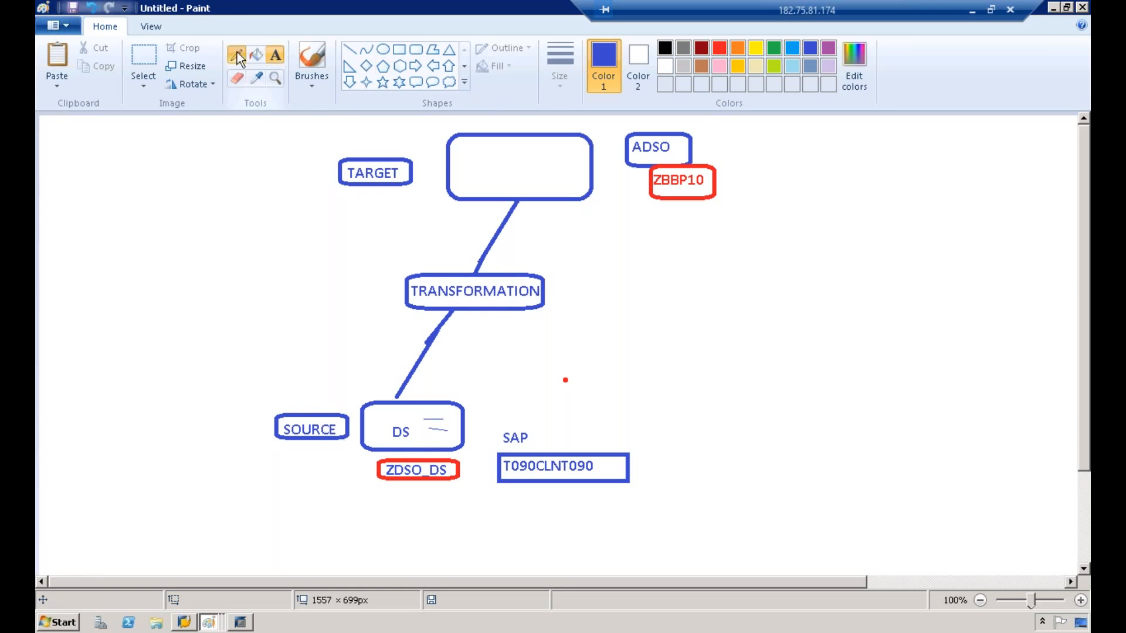
mouse_move(404, 285)
left_mouse_down()
mouse_move(364, 317)
mouse_move(342, 403)
left_mouse_up()
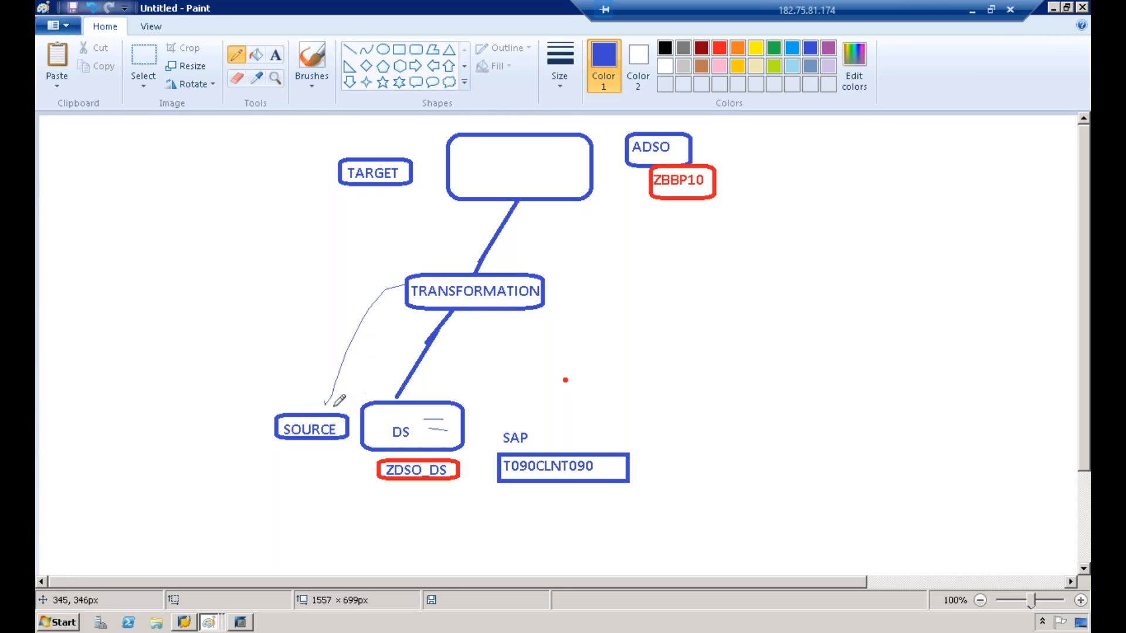
left_click_drag(422, 280, 398, 196)
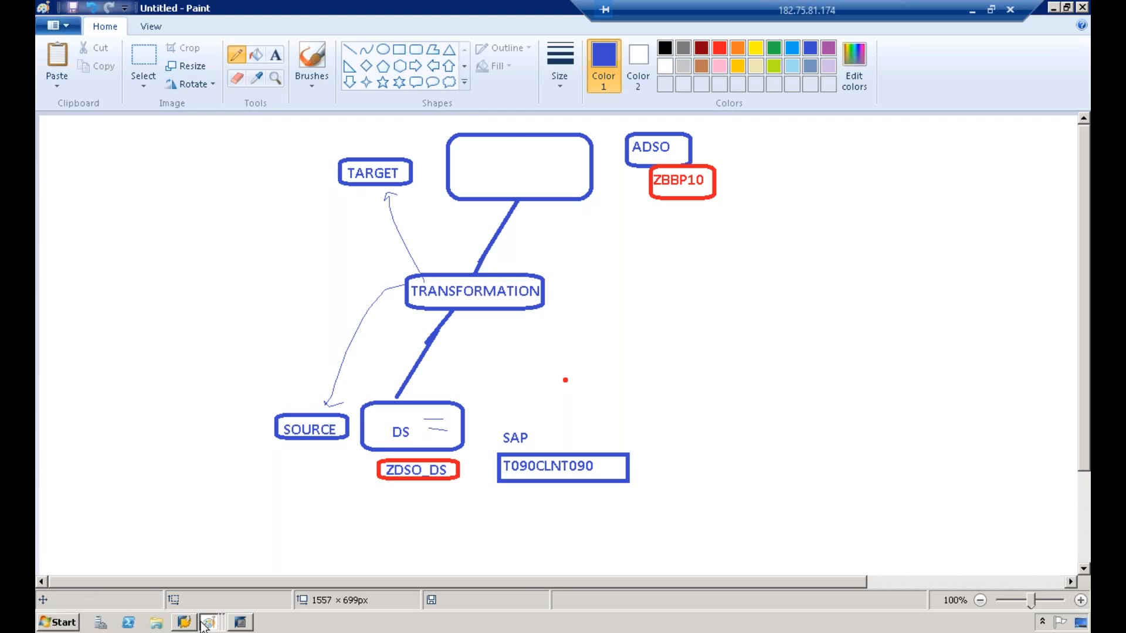
Step: Activate the transformation
left_click(240, 623)
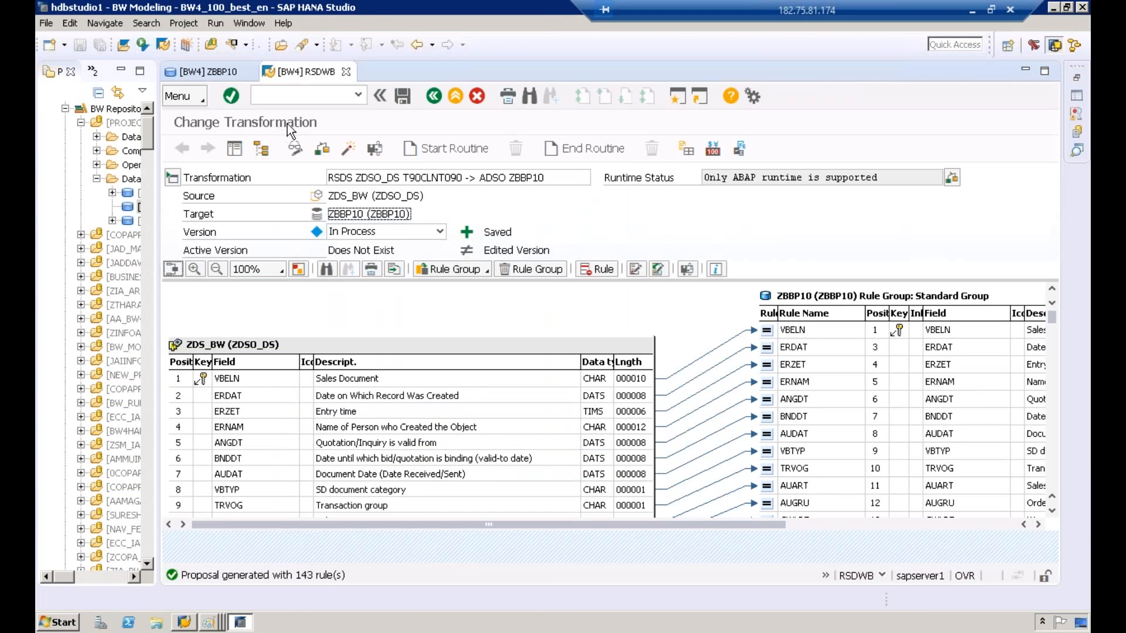
left_click(348, 149)
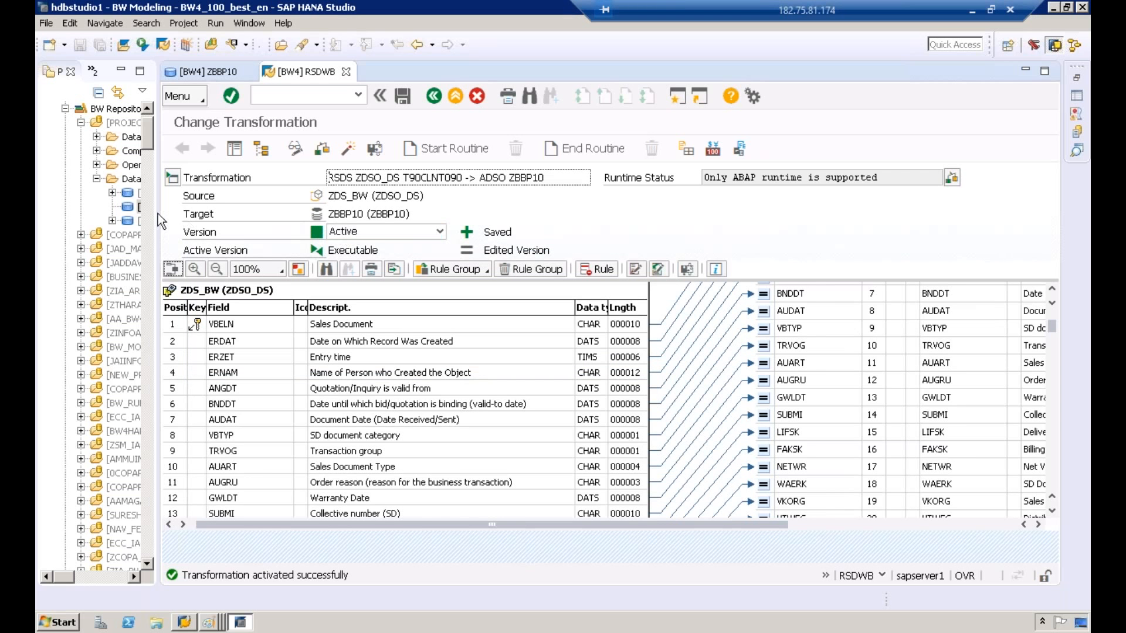
Step: Refresh the BW repository tree and expand ZBBP10 down to its transformation
left_click_drag(159, 214, 170, 186)
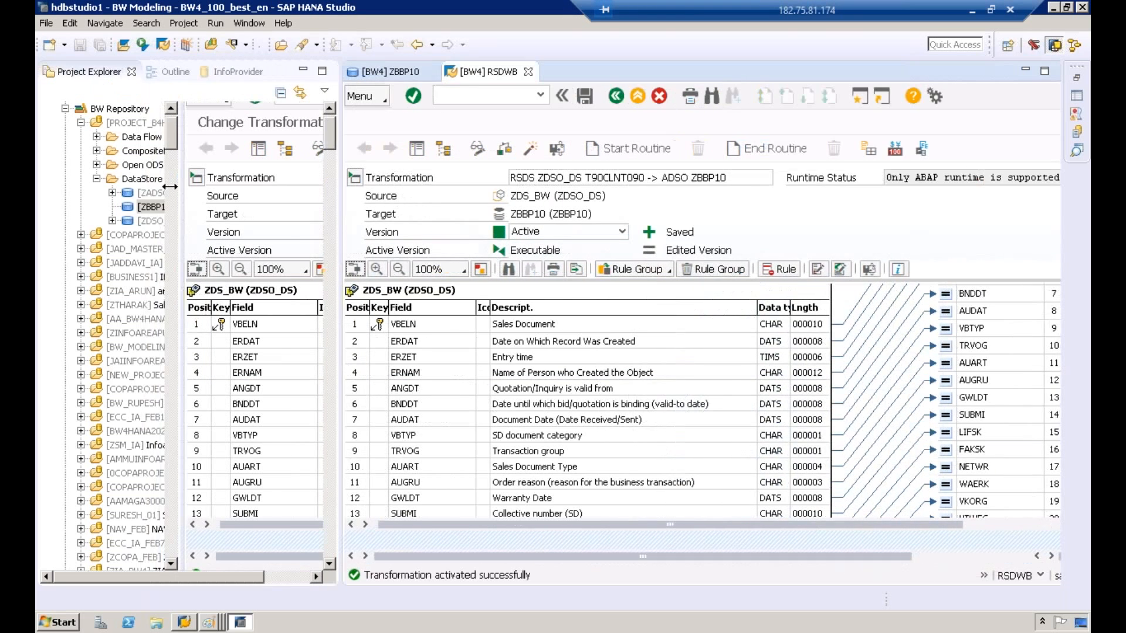
right_click(161, 179)
left_click(234, 251)
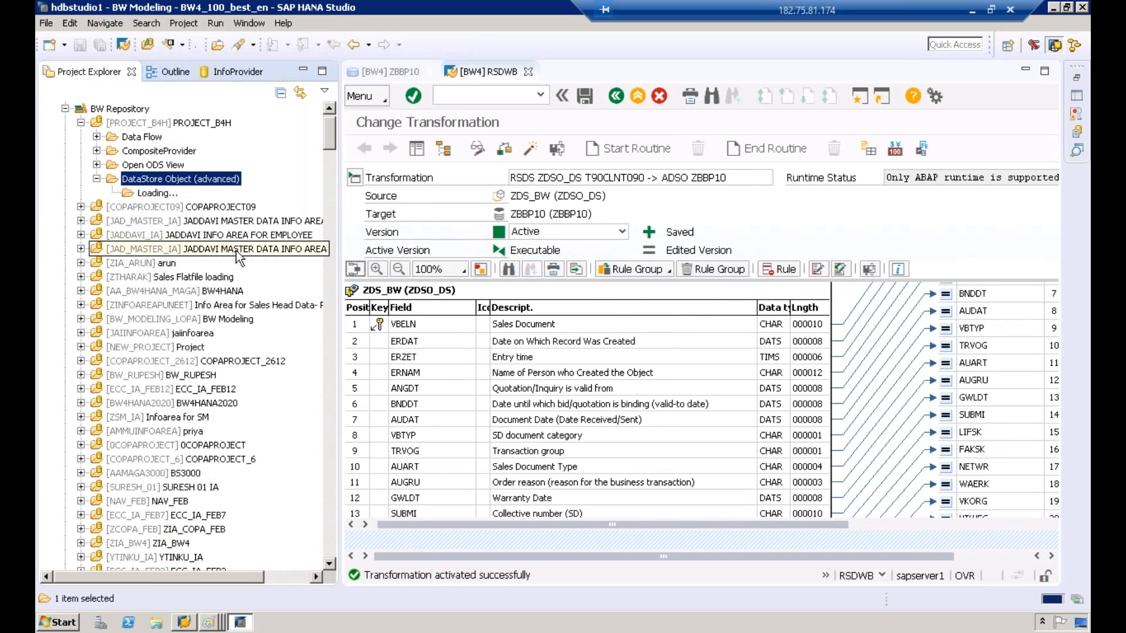
left_click(183, 207)
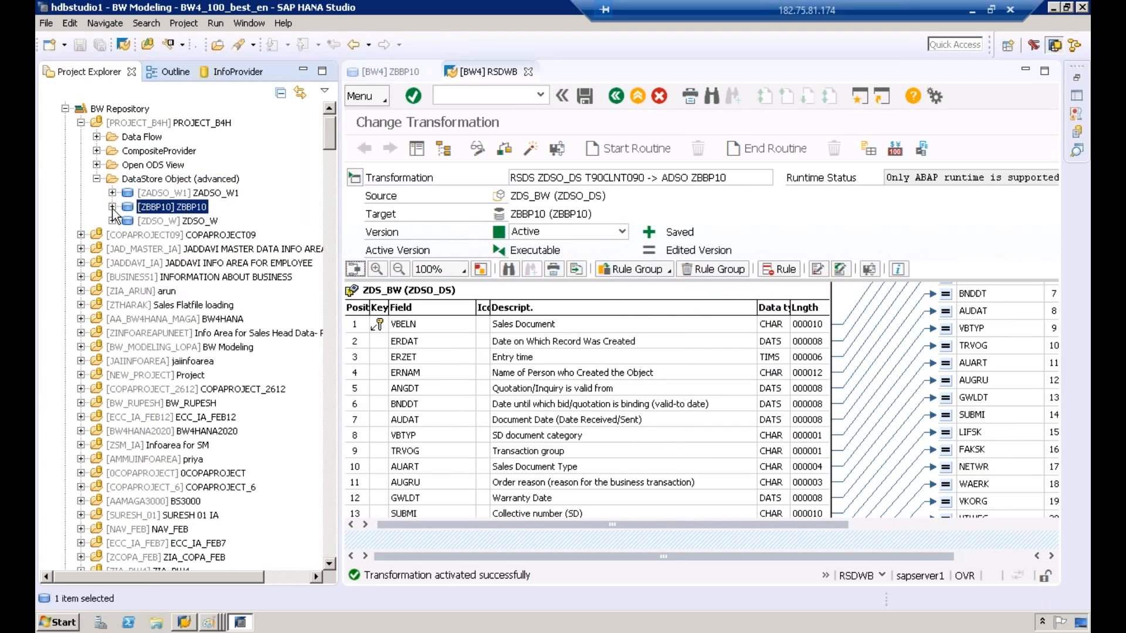
left_click(112, 207)
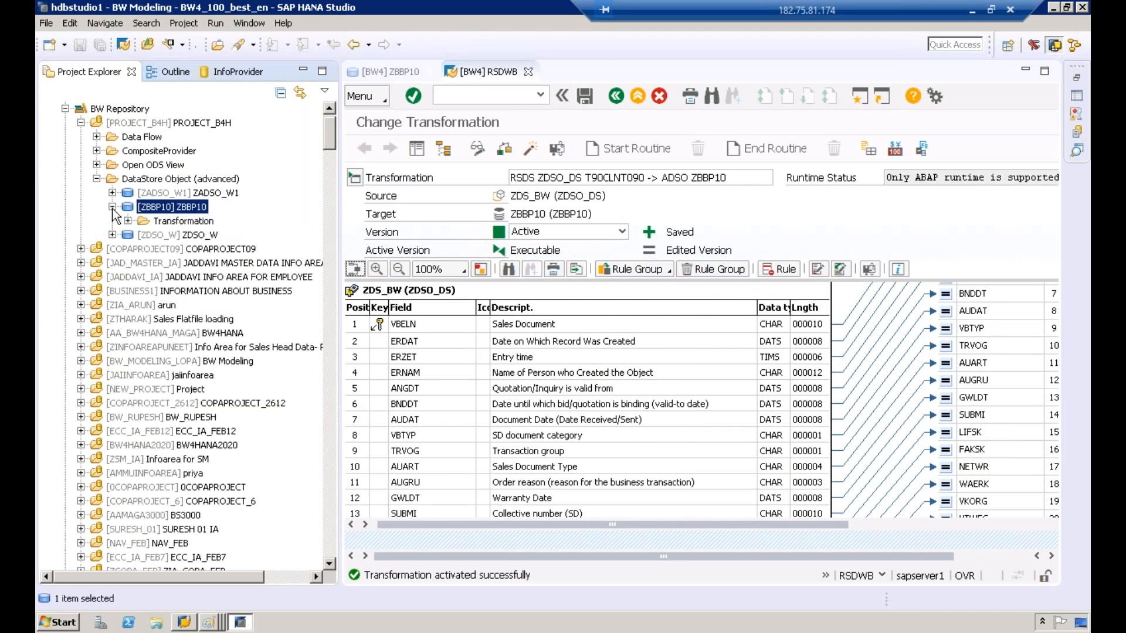
left_click(172, 224)
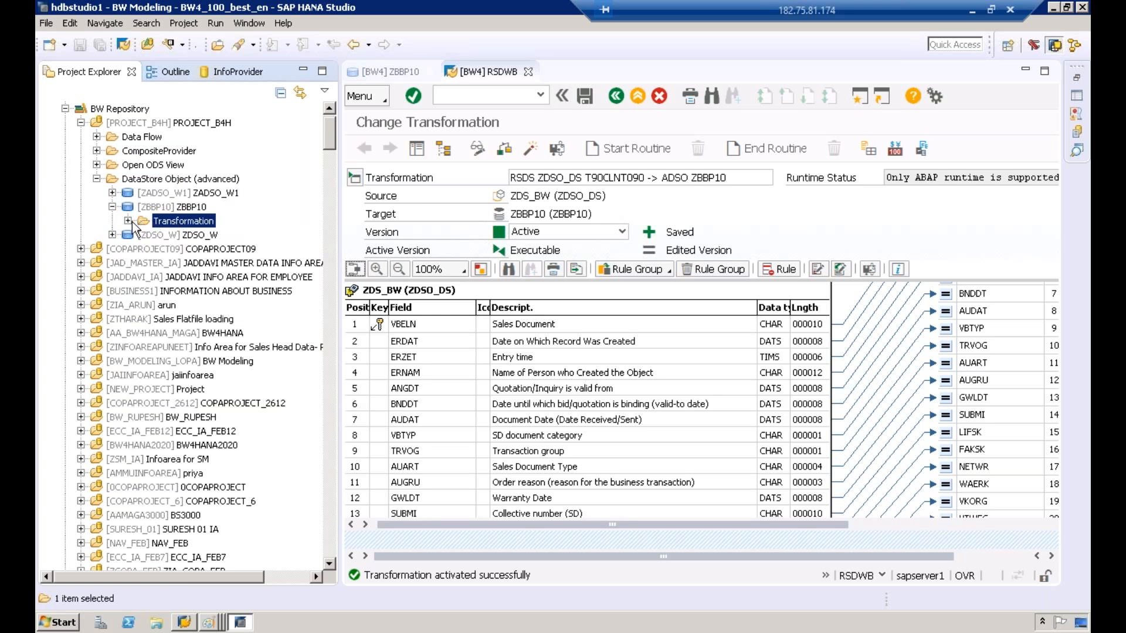
left_click(131, 221)
left_click(193, 235)
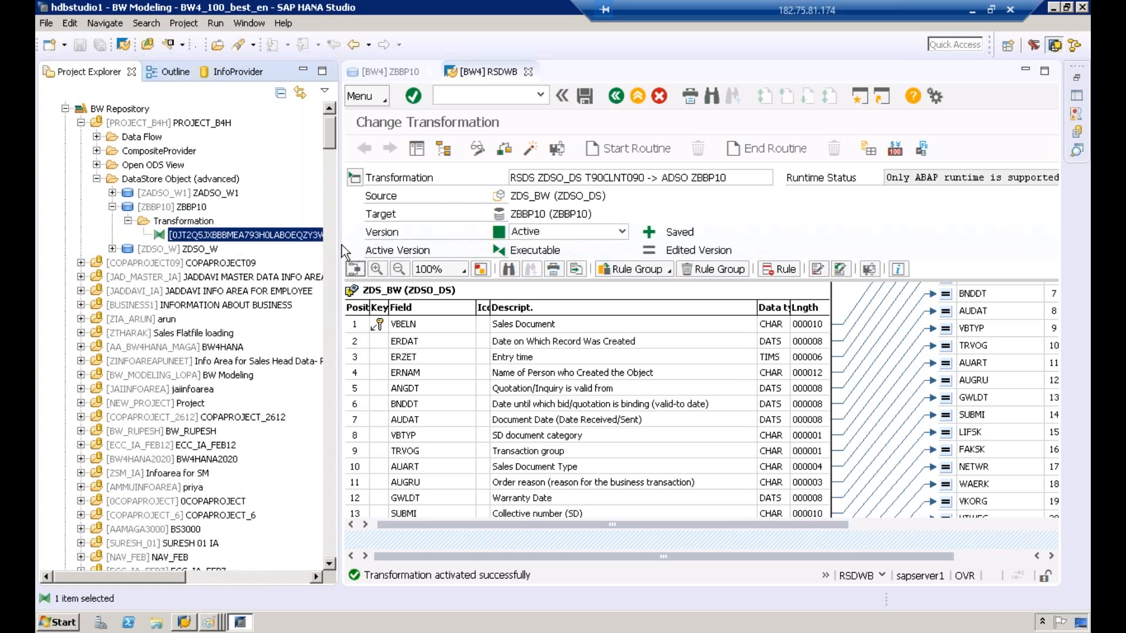
left_click_drag(342, 252, 610, 244)
Step: In Paint, sketch a curved pencil arrow from the DS box up to the ADSO box
mouse_move(211, 622)
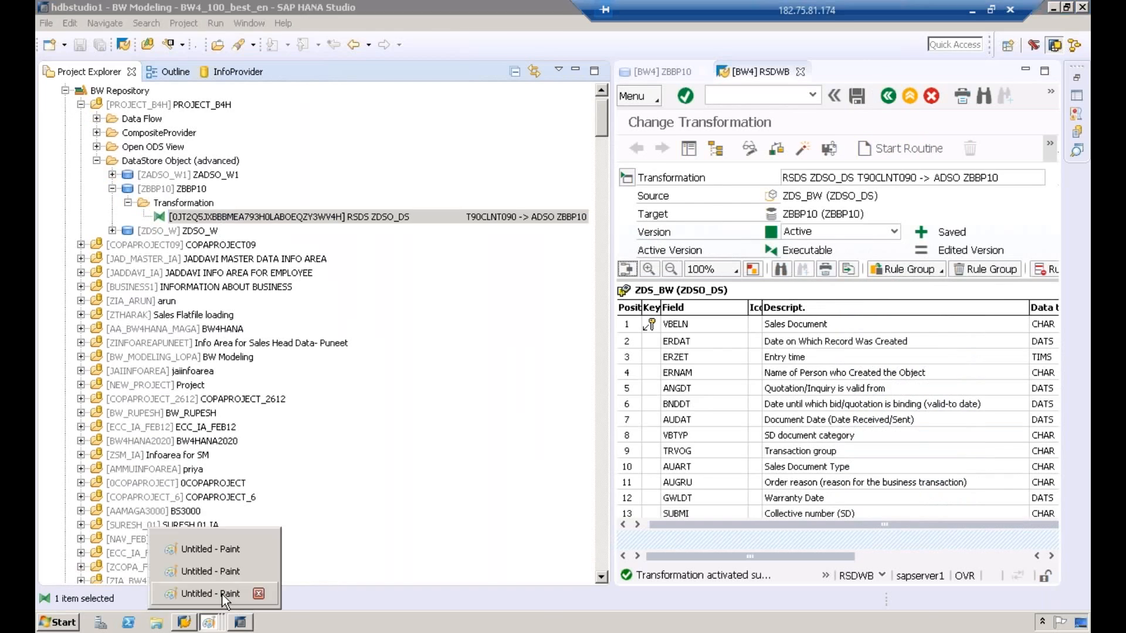
left_click(223, 594)
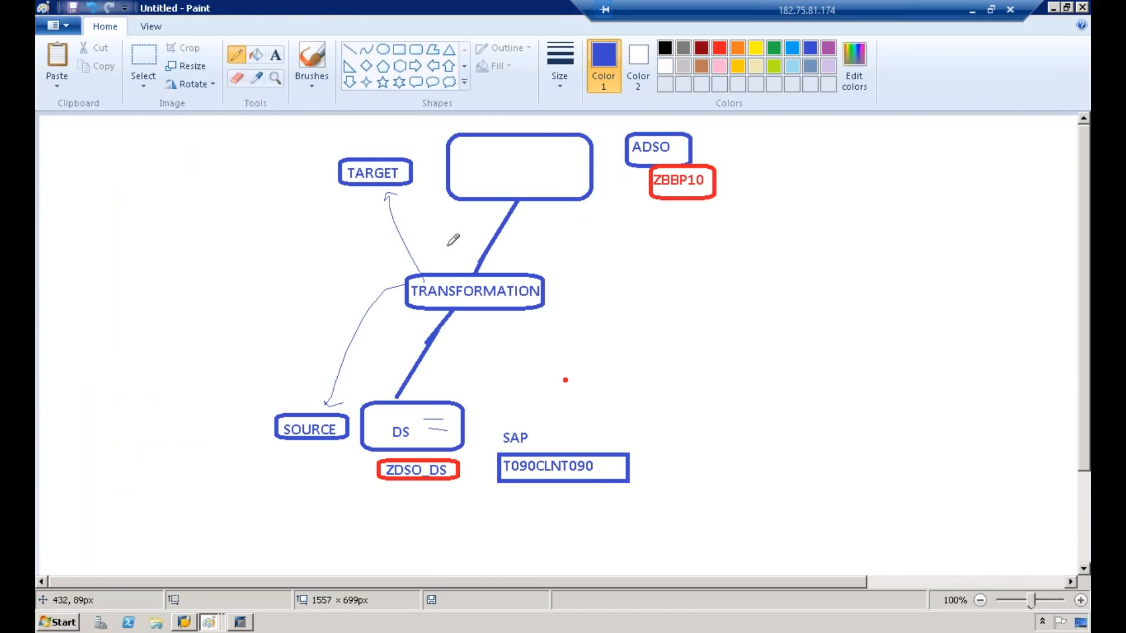
mouse_move(414, 419)
left_mouse_down()
mouse_move(560, 410)
mouse_move(540, 174)
left_mouse_up()
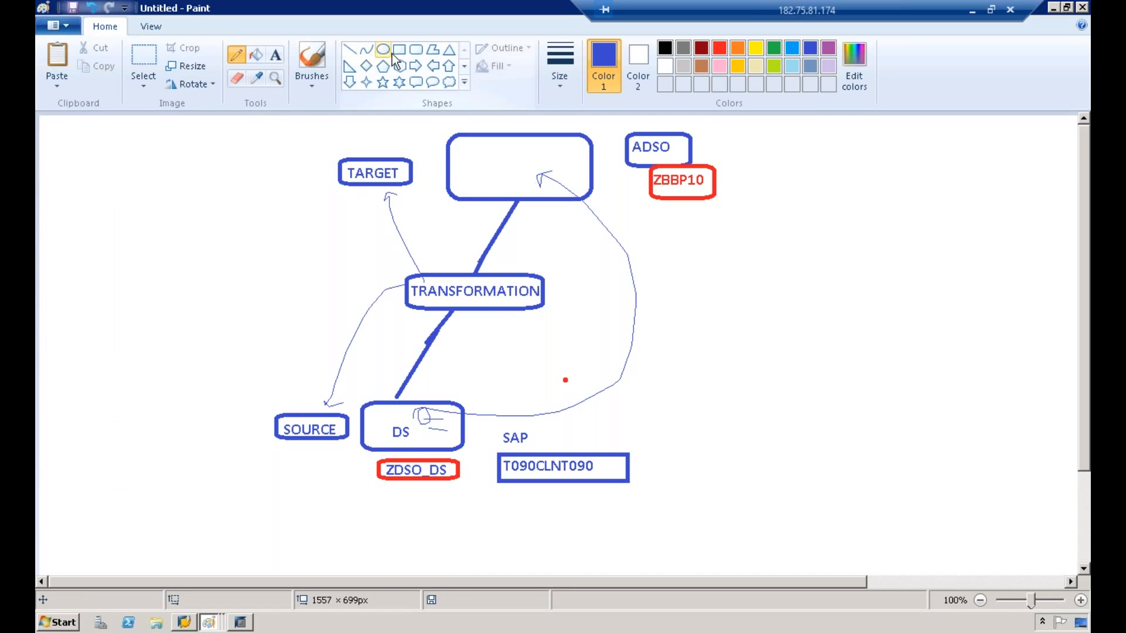
Step: Label the curved arrow DTP and enclose the label in a rounded rectangle
left_click(275, 54)
left_click(658, 317)
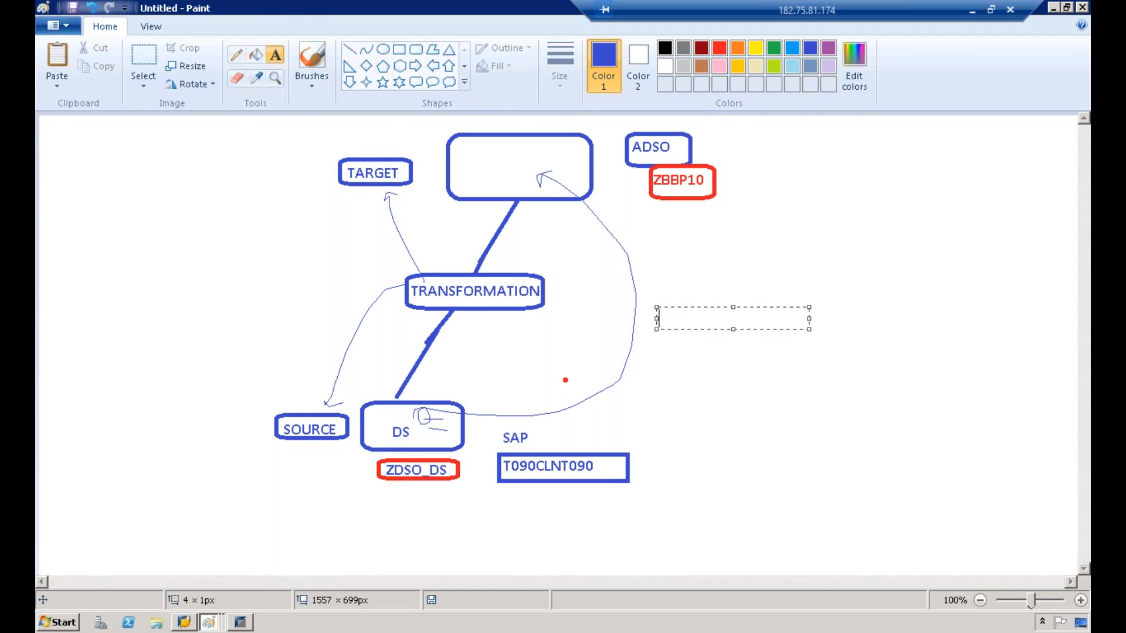
type("DTP")
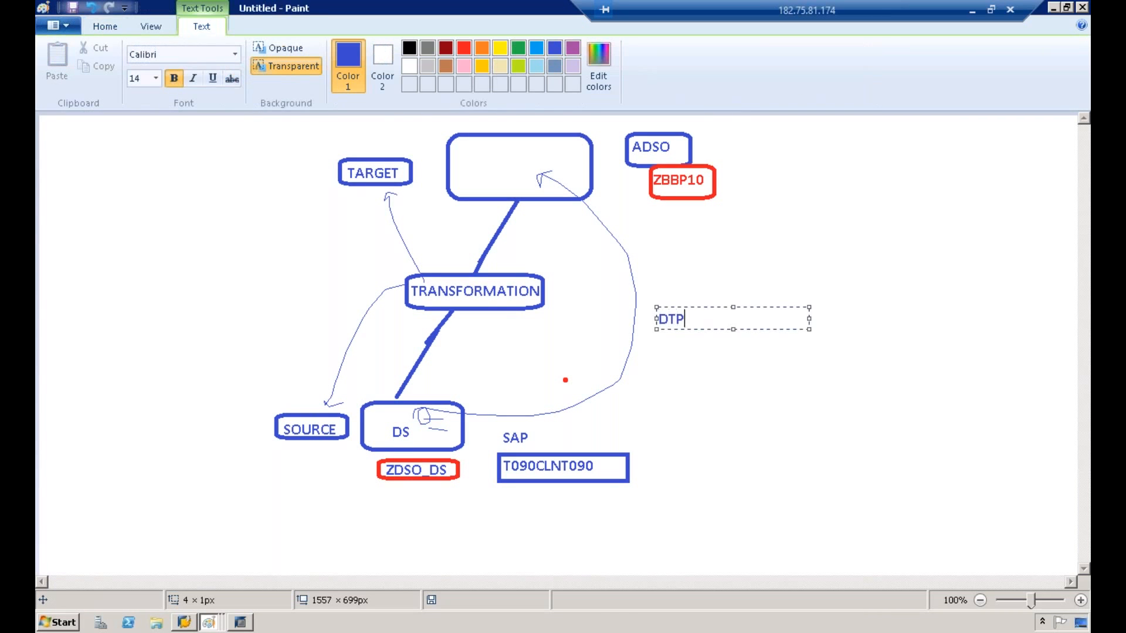
left_click(731, 288)
left_click(415, 51)
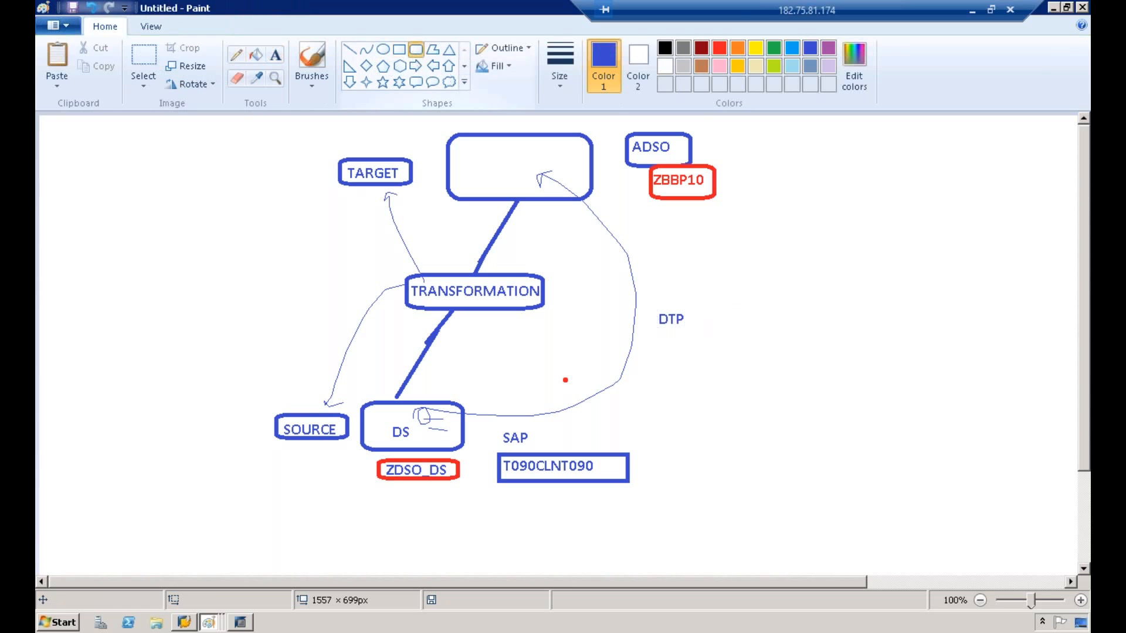
left_click_drag(652, 305, 698, 337)
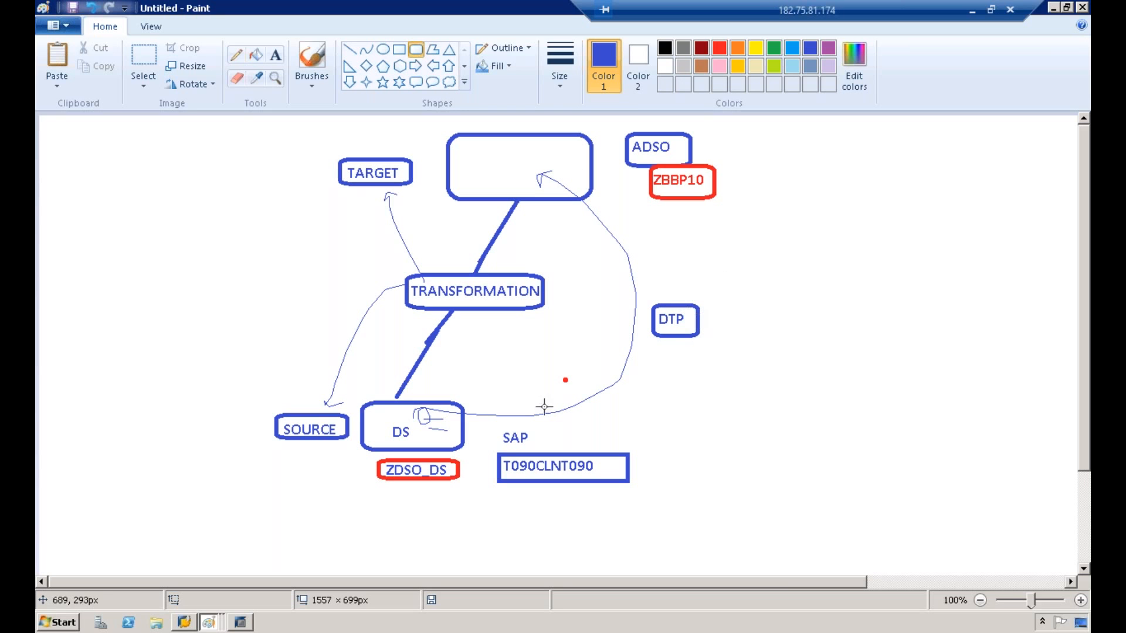
Step: Create a new data transfer process from the ZBBP10 transformation, keeping source ZDSO_DS and target ZBBP10
left_click(243, 628)
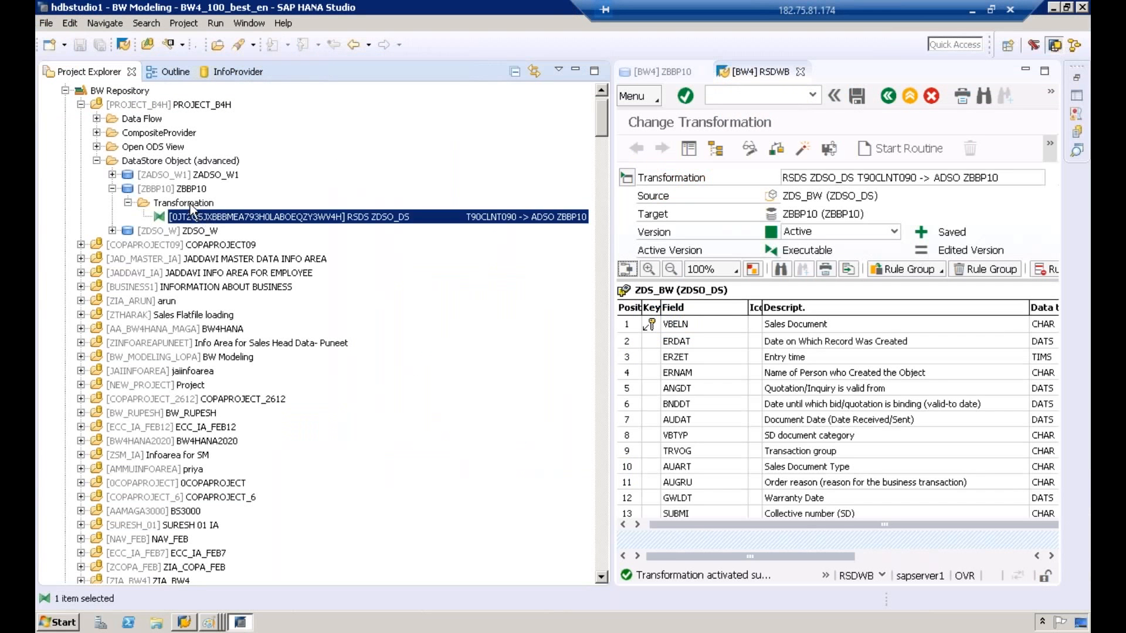
left_click(191, 204)
left_click(189, 217)
right_click(189, 216)
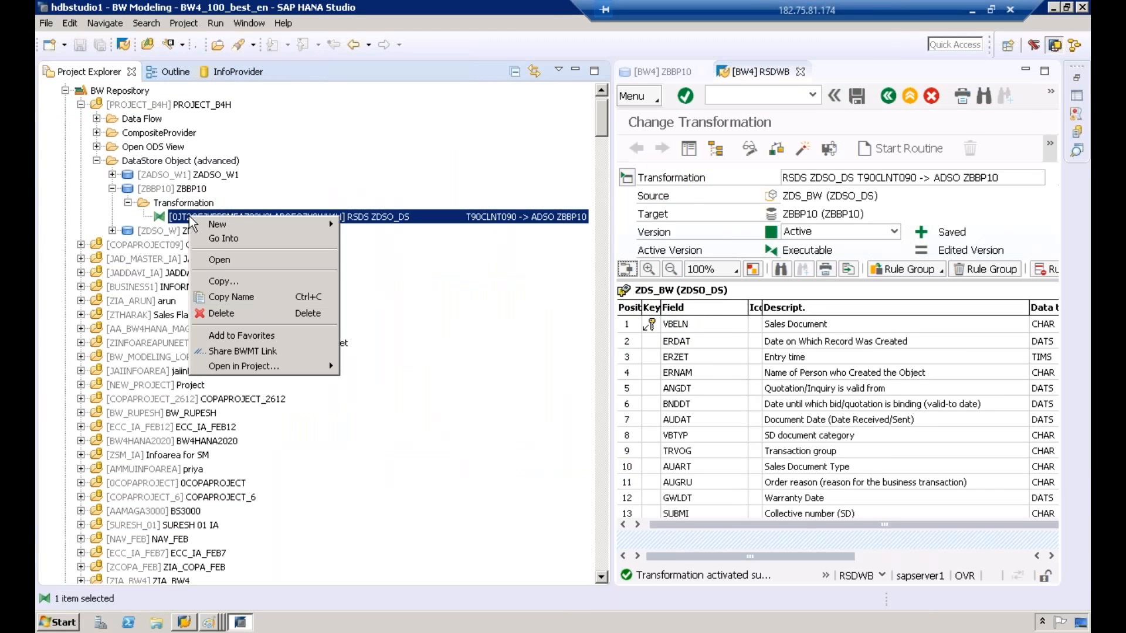
mouse_move(244, 221)
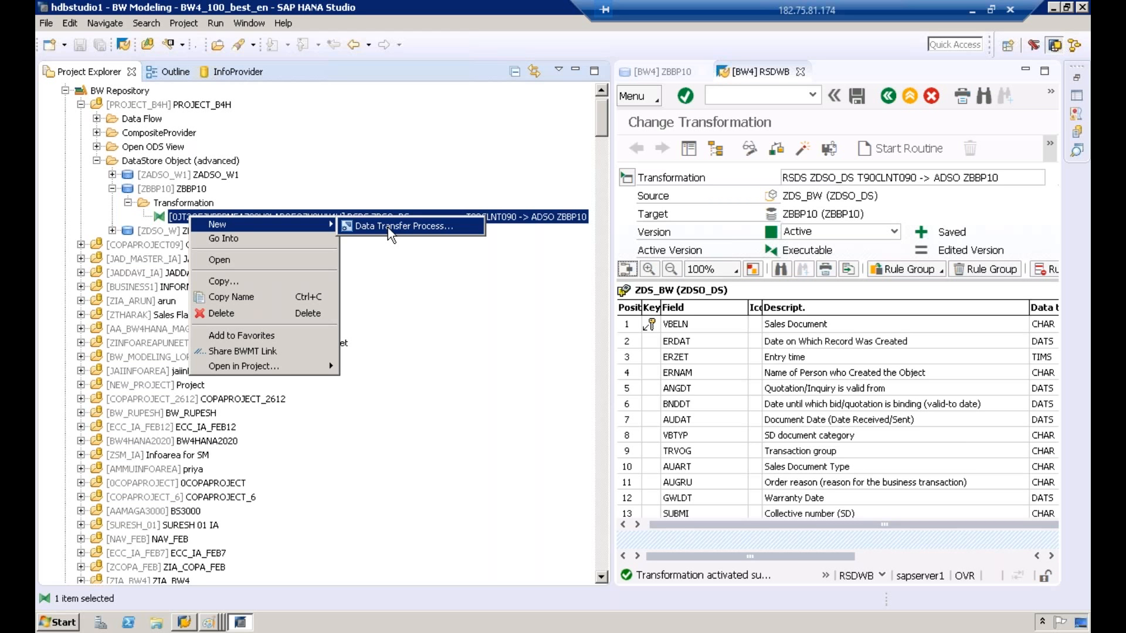
left_click(417, 228)
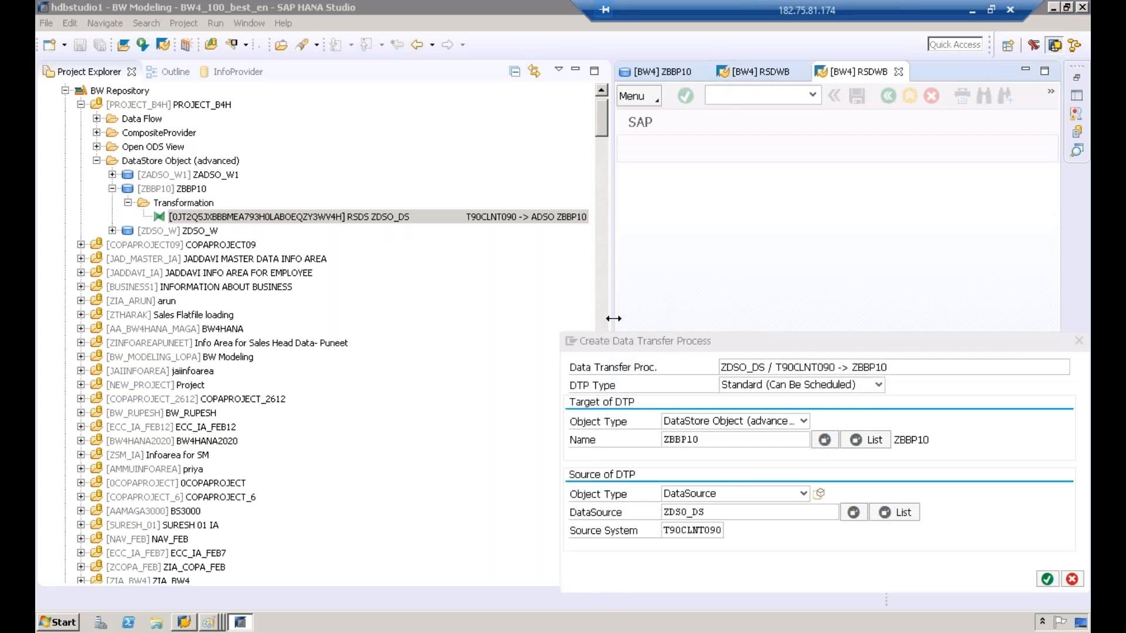
left_click_drag(610, 319, 473, 319)
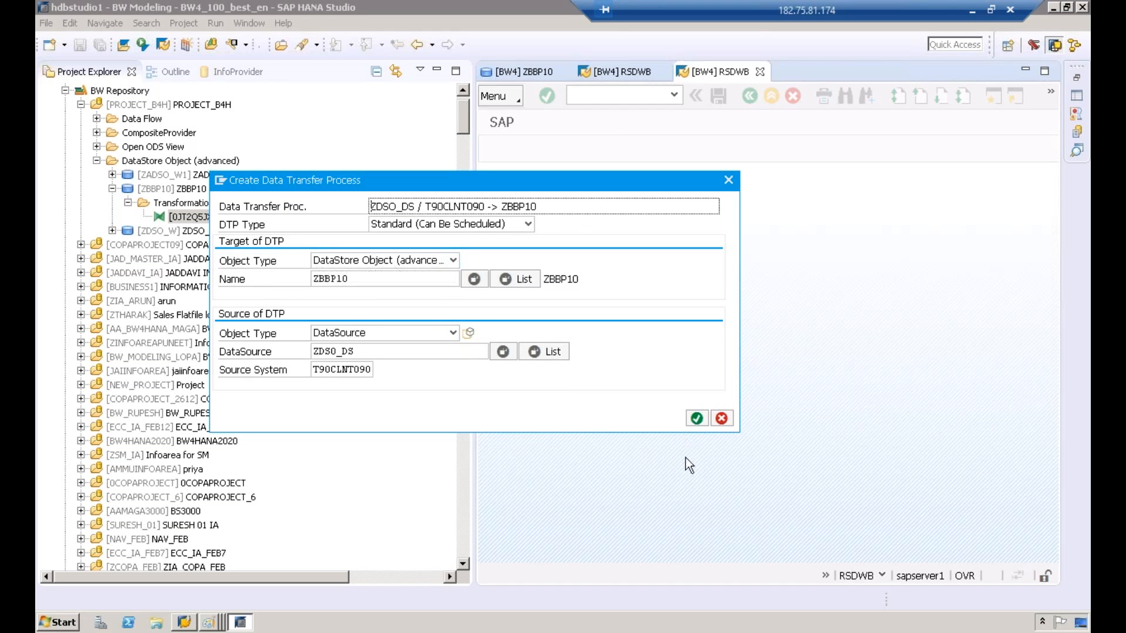
left_click(698, 418)
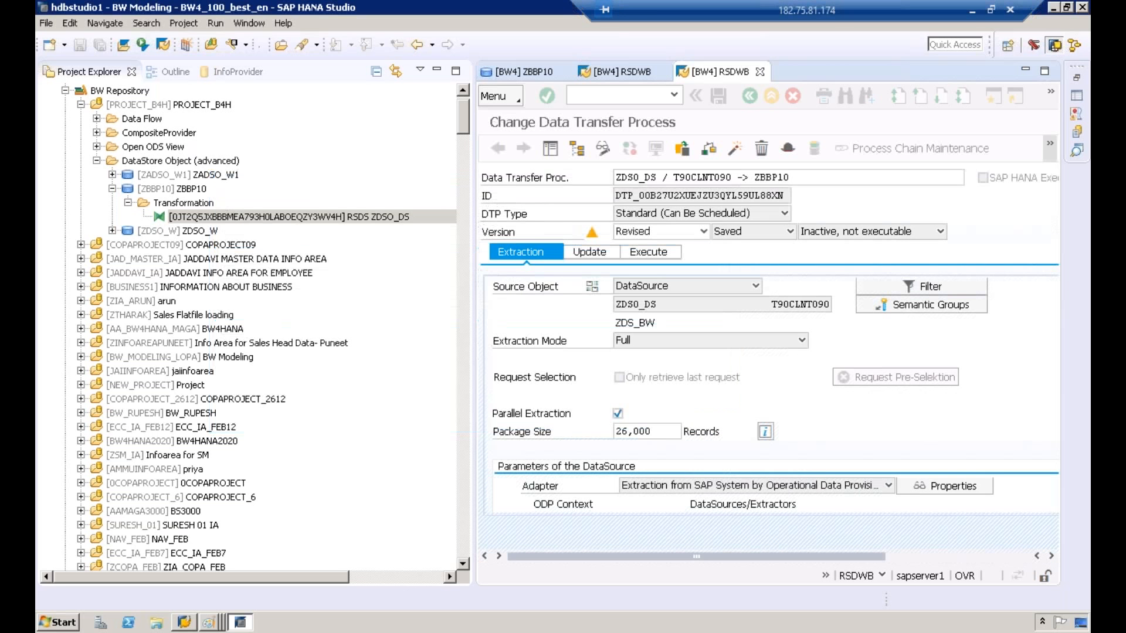
Step: Activate the data transfer process
left_click_drag(463, 316, 301, 316)
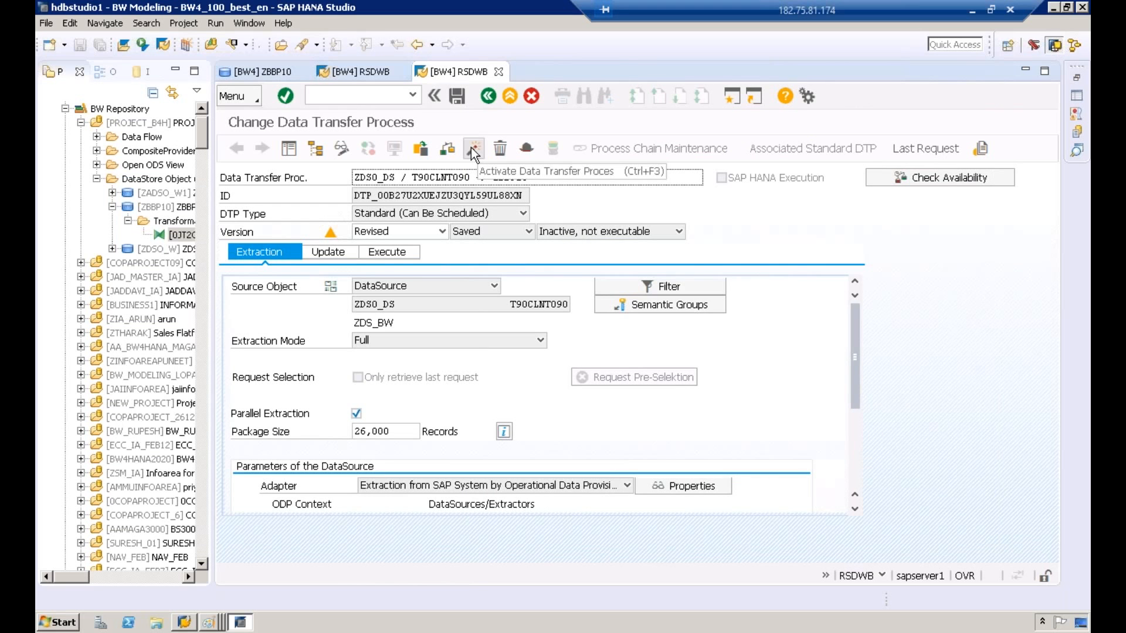
left_click(472, 149)
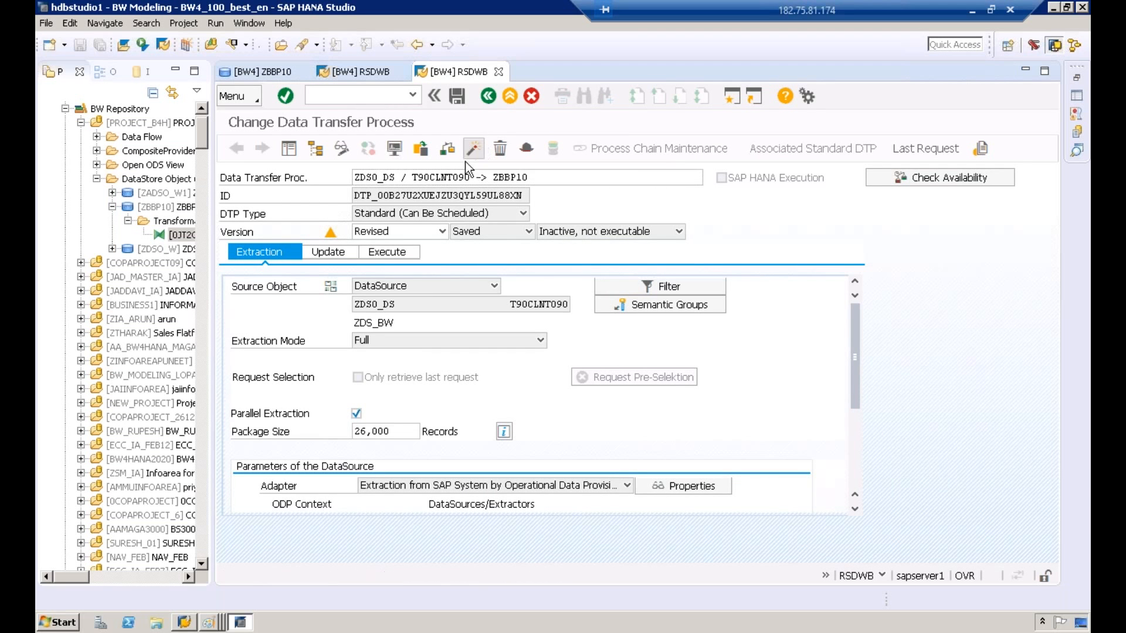
Step: In Paint, add the text 1 left of the ZDSO_DS label
left_click(214, 623)
left_click(228, 590)
left_click(283, 52)
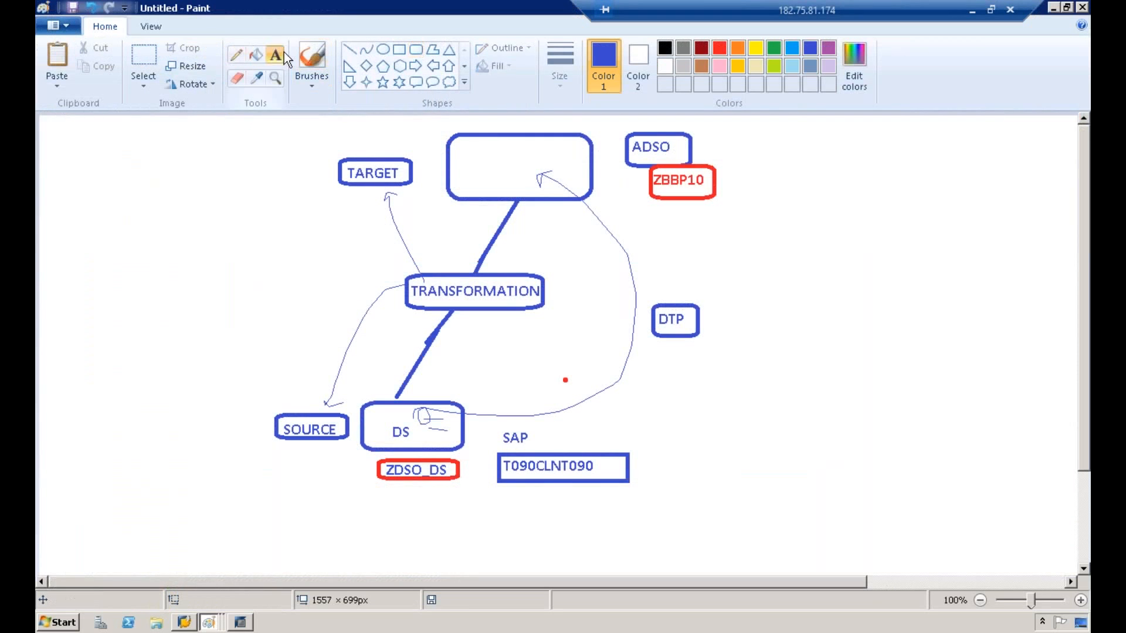
left_click(317, 465)
type("1")
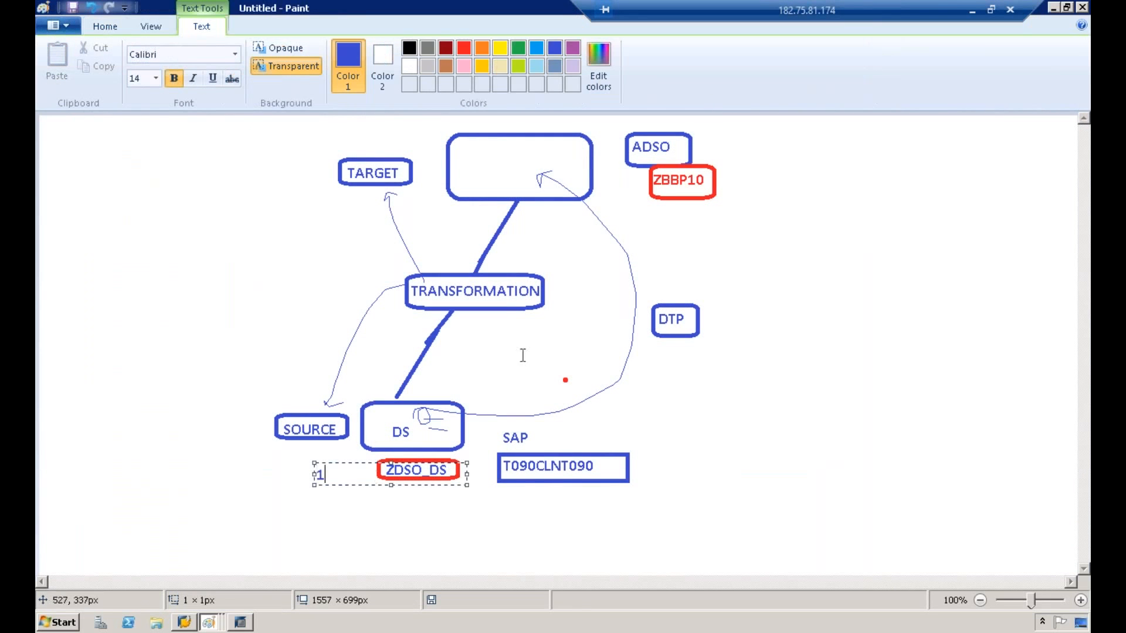
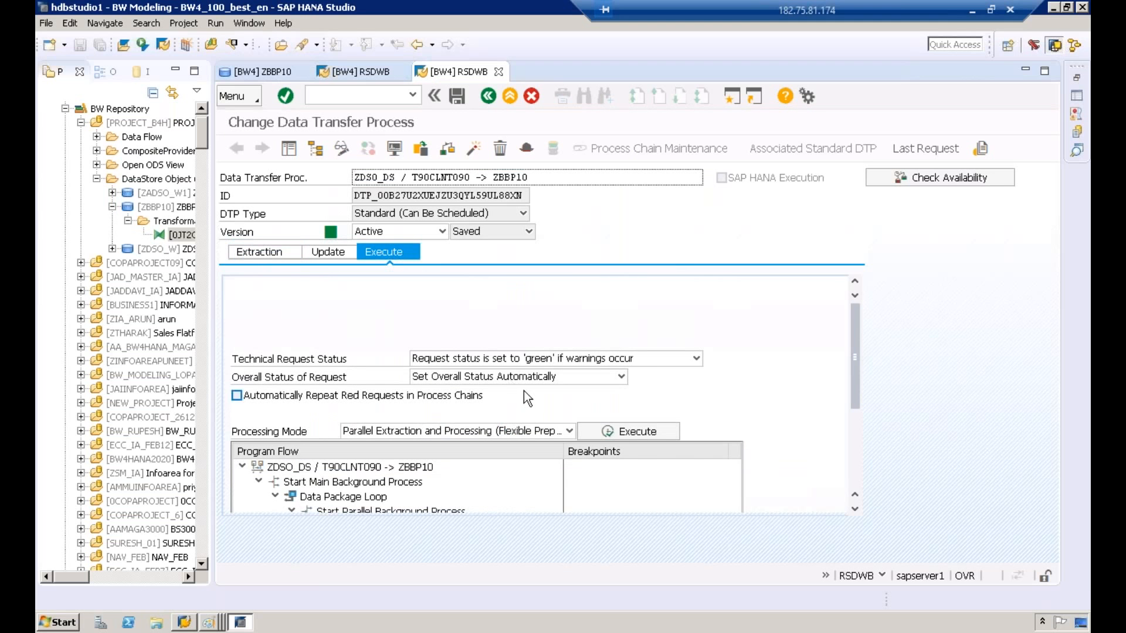
Step: Execute the data transfer process, display its request monitor and refresh the request's processing status, examining Data Package 1
left_click(639, 432)
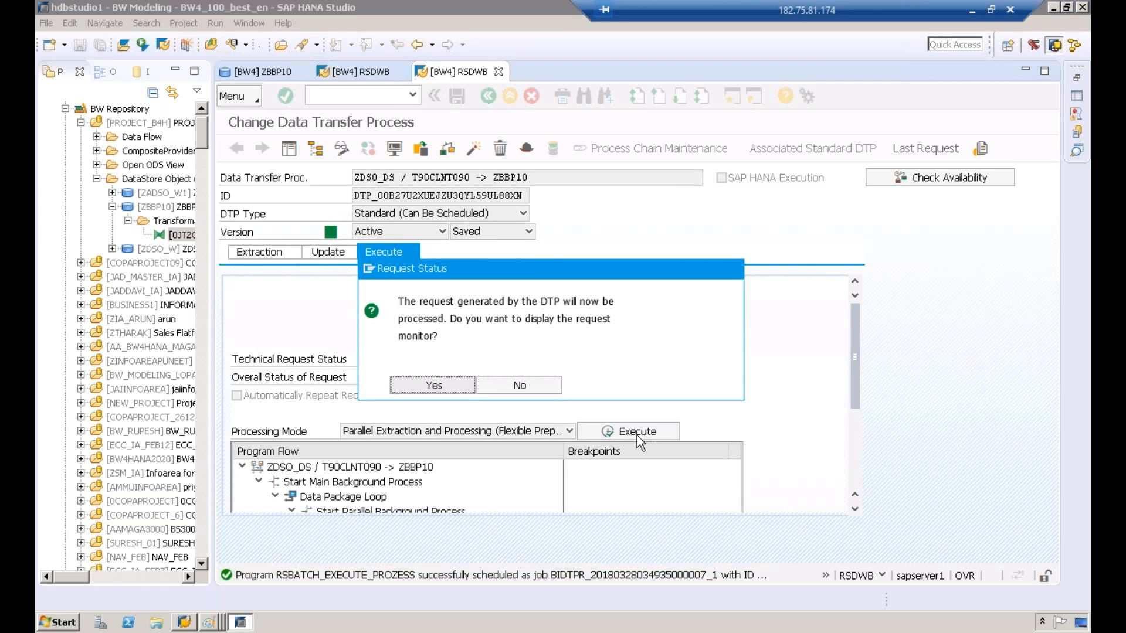
left_click(445, 385)
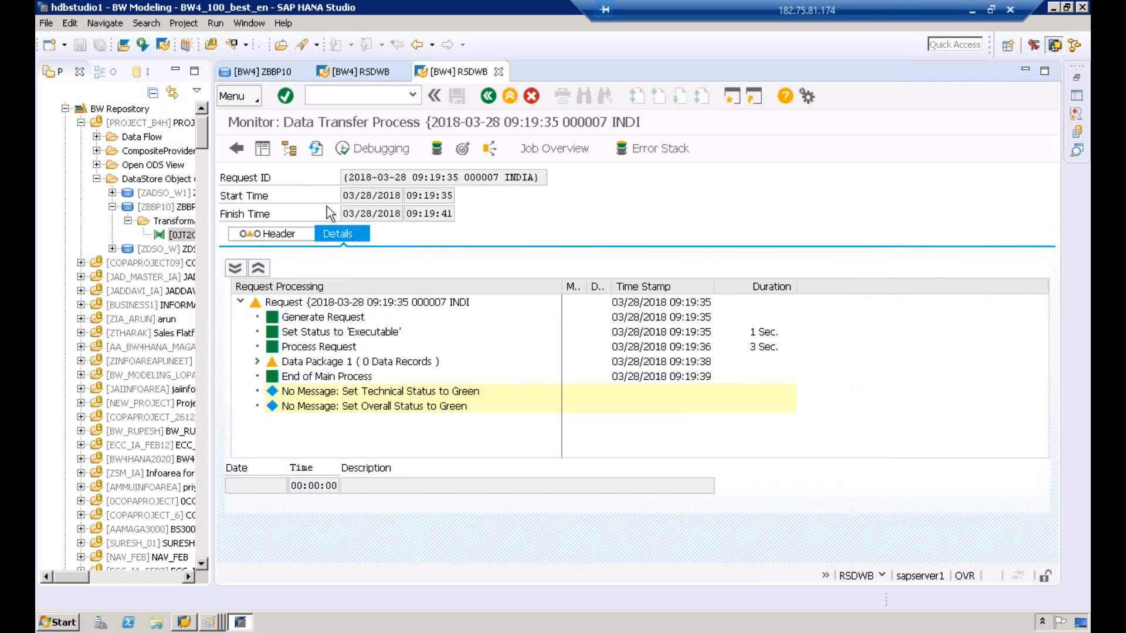
left_click(367, 364)
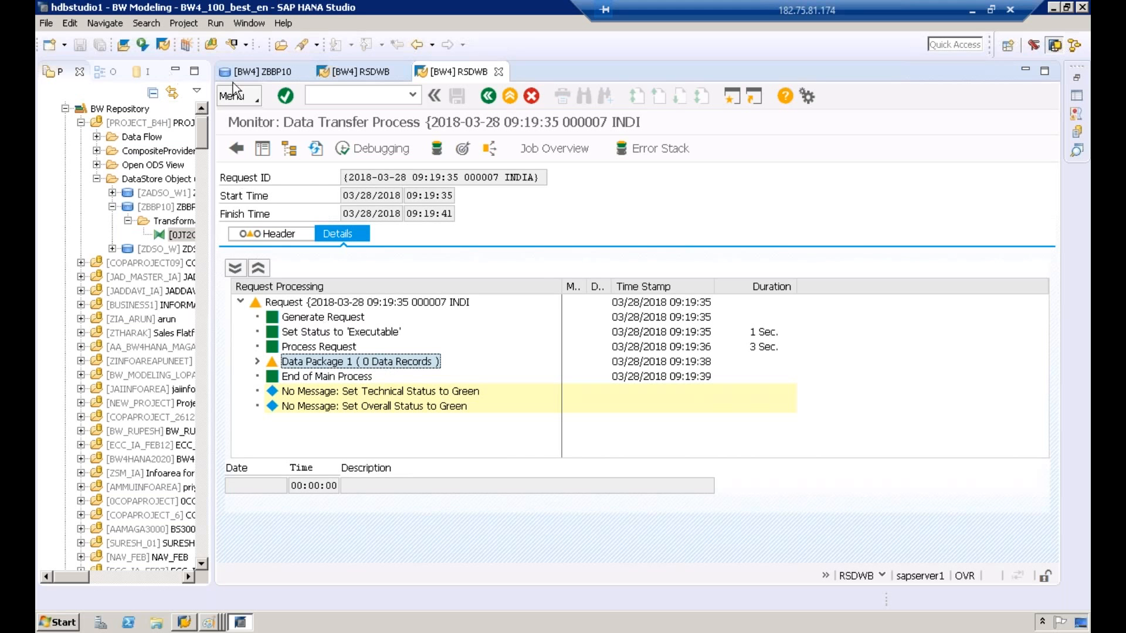
left_click(319, 152)
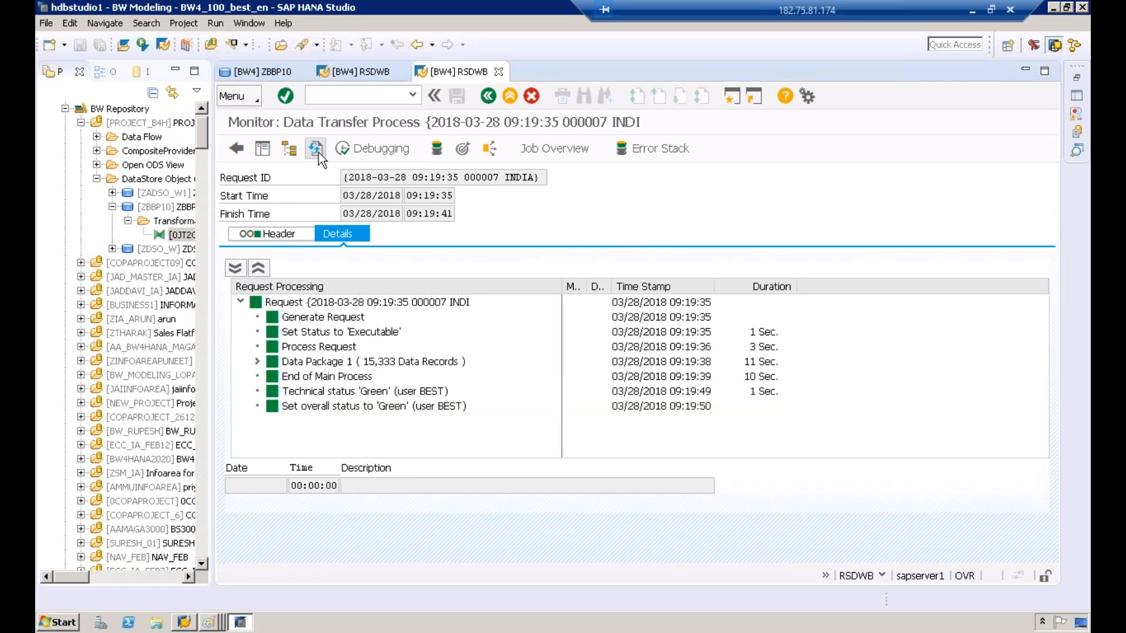
left_click(381, 364)
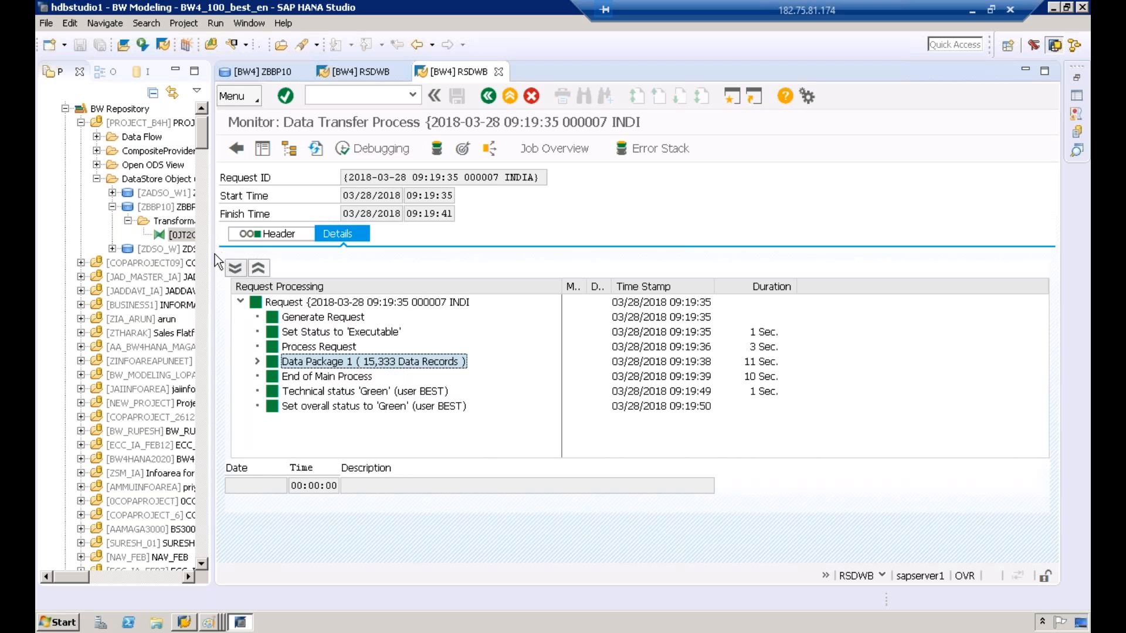
Step: Widen the project tree and open DataStore object ZBBP10 from PROJECT_B4H
left_click_drag(220, 254, 350, 255)
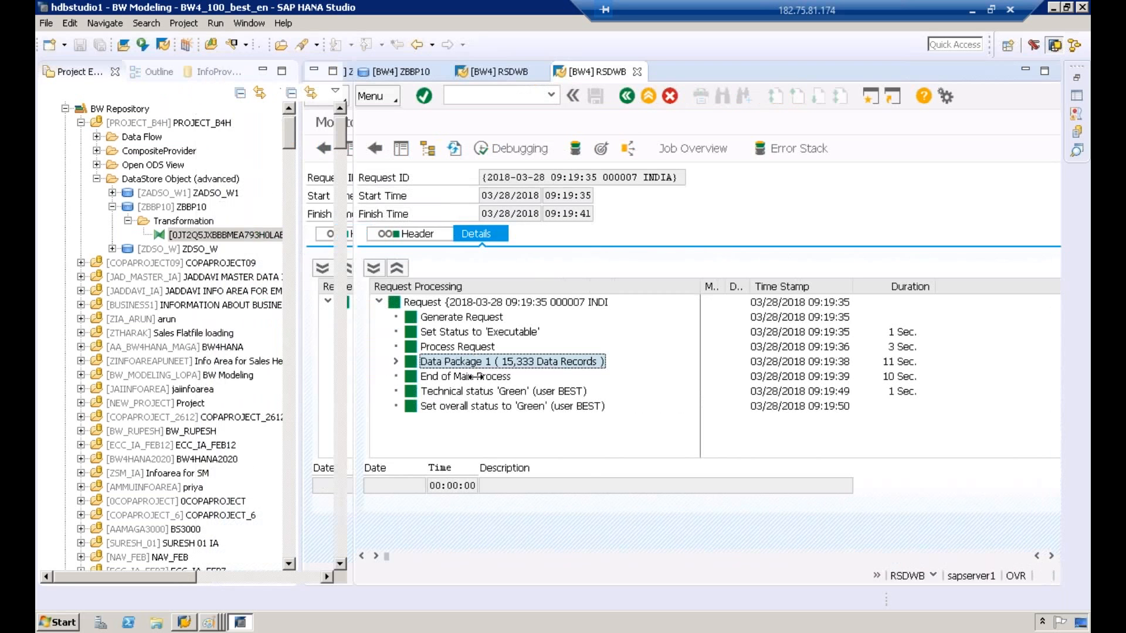
left_click(164, 207)
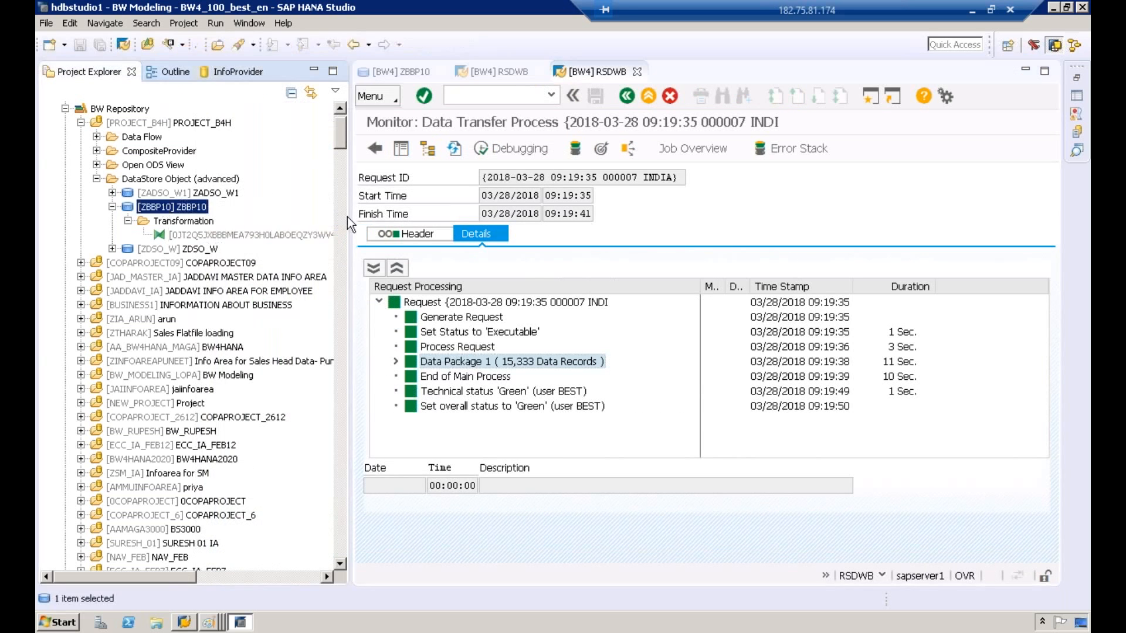
left_click_drag(351, 225, 466, 215)
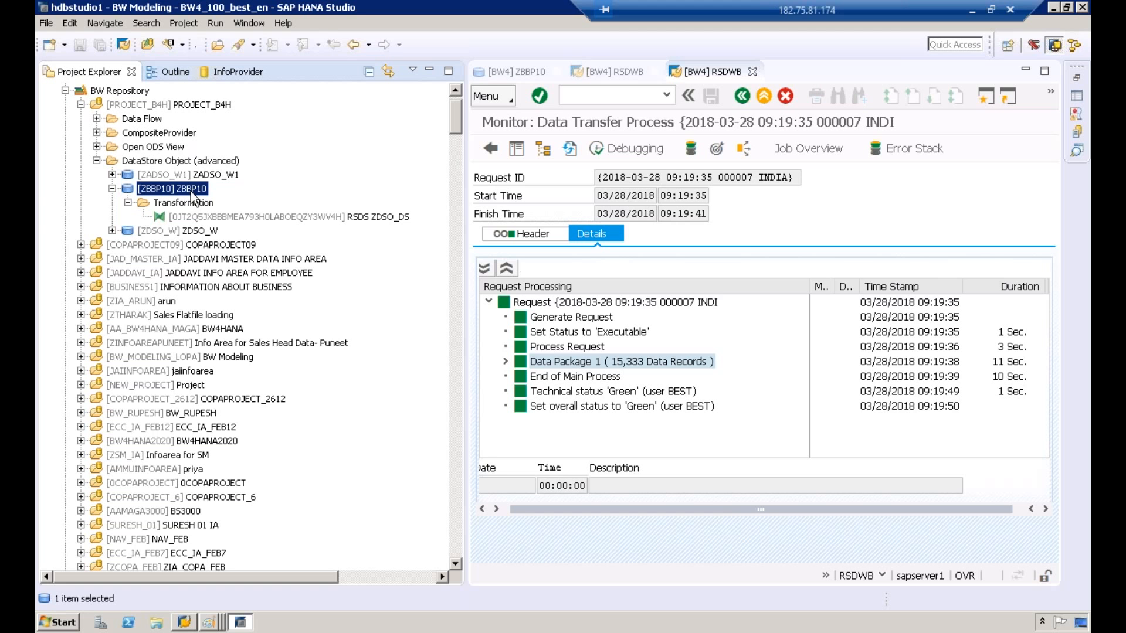
double_click(192, 191)
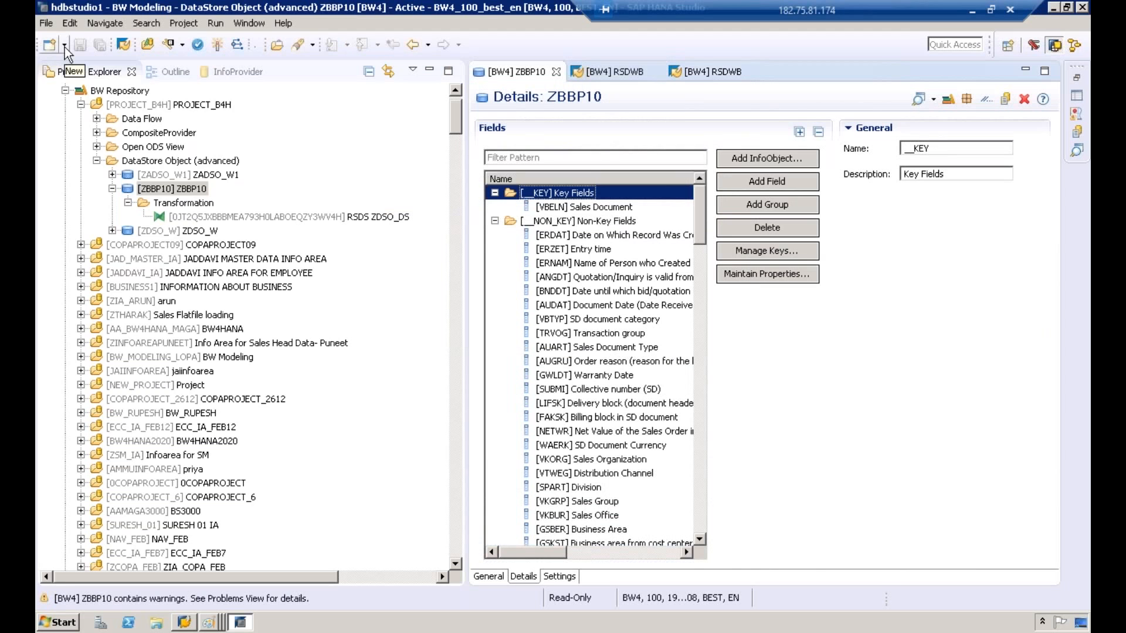
Step: Start a new query in project BW4_100_best_en with ZBBP10 as its InfoProvider
left_click(64, 47)
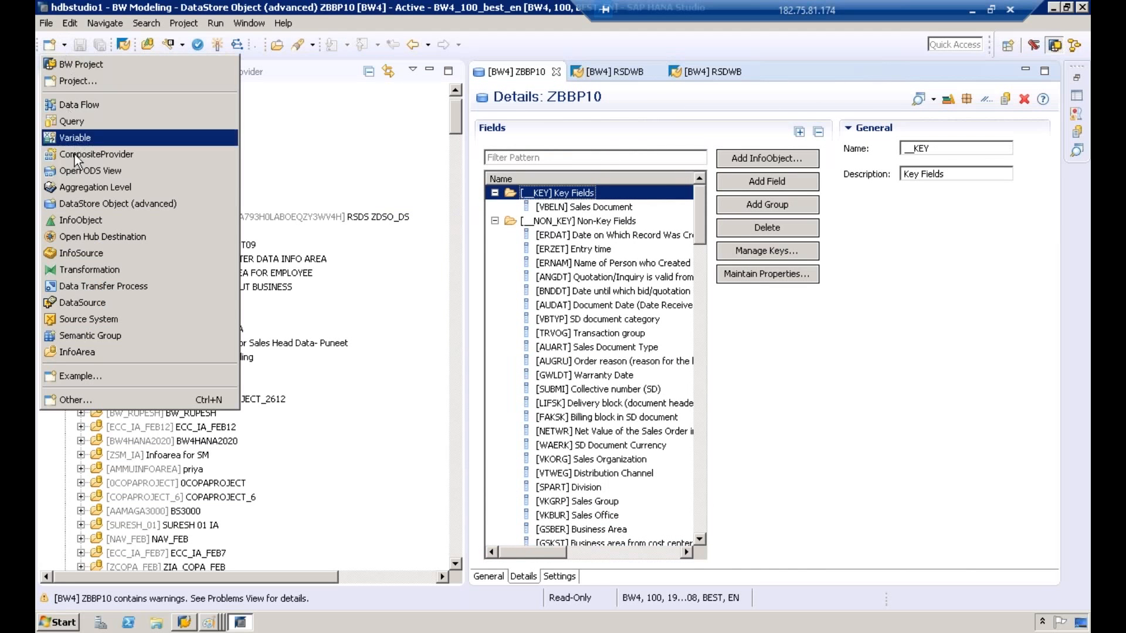
left_click(86, 124)
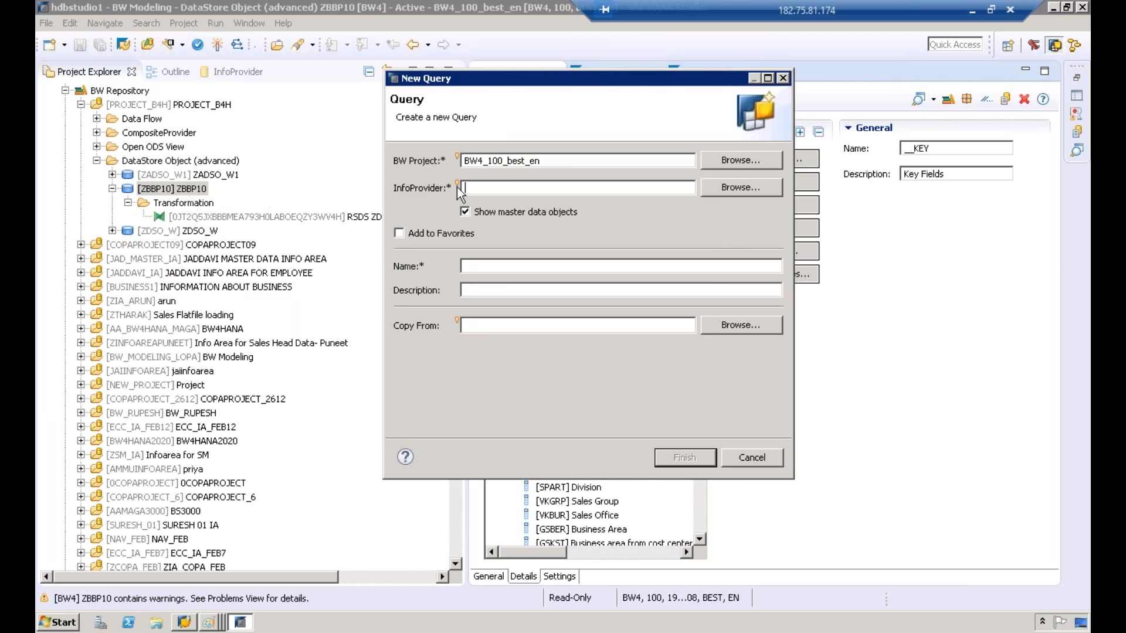
type("ZBBP10")
Step: Set both the new query's name and description to QZBBP10 and create it
left_click_drag(524, 186, 424, 180)
key("ctrl+c")
left_click(526, 265)
key("ctrl+v")
left_click(519, 289)
key("ctrl+v")
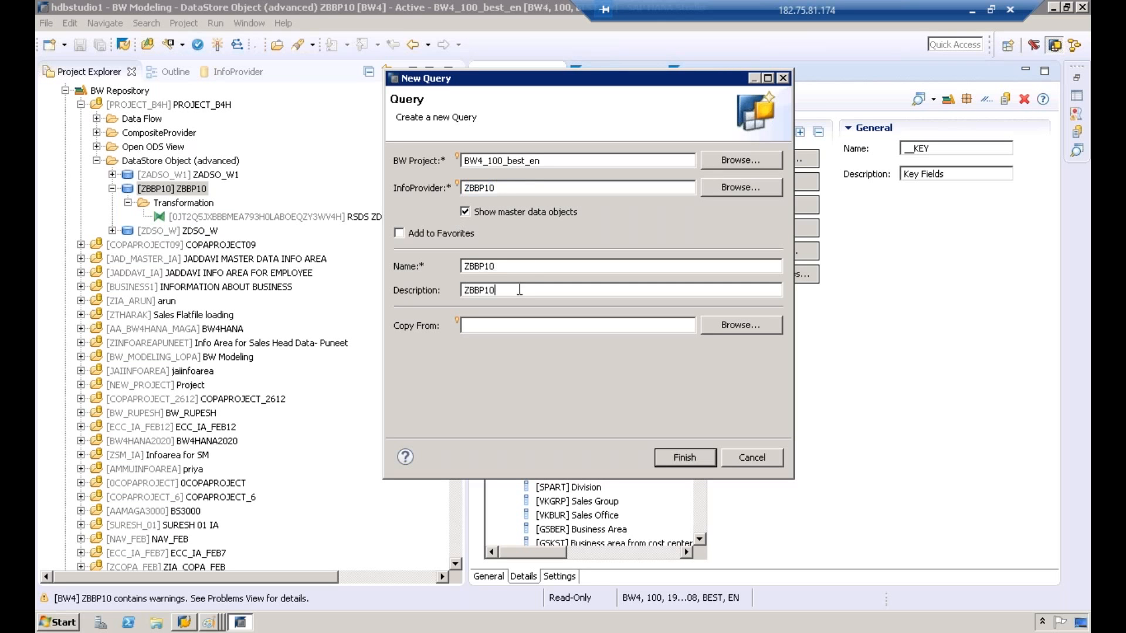
left_click(466, 266)
type("Q")
left_click(467, 289)
type("Q")
left_click(693, 463)
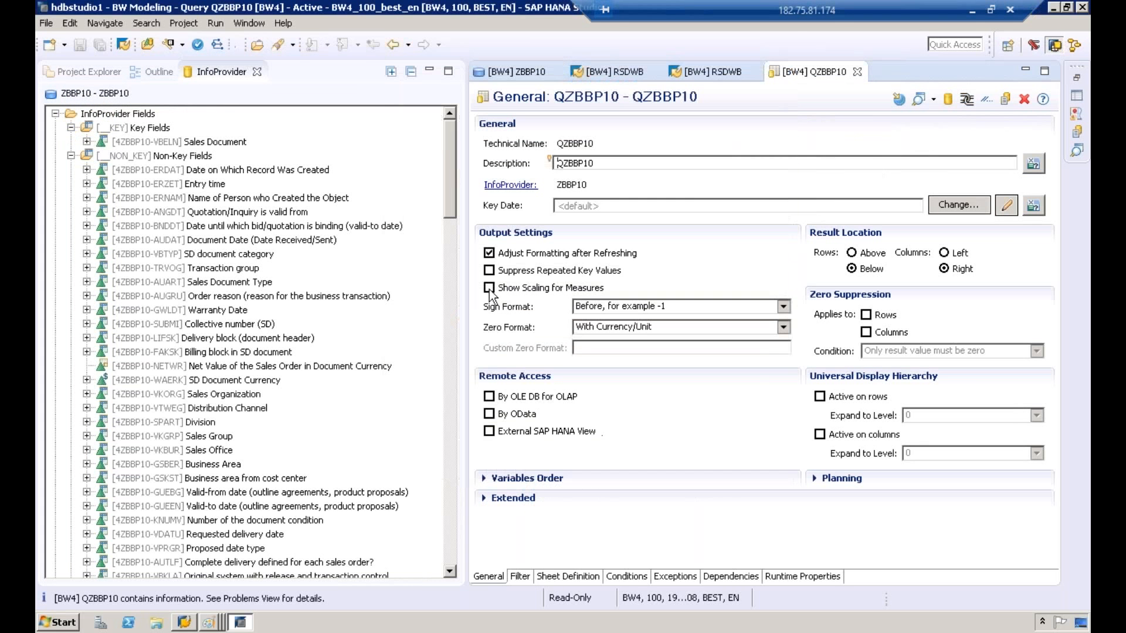
Step: In the query's sheet definition, add the key field Sales Document (4ZBBP10-VBELN) to the rows
left_click_drag(463, 290, 288, 264)
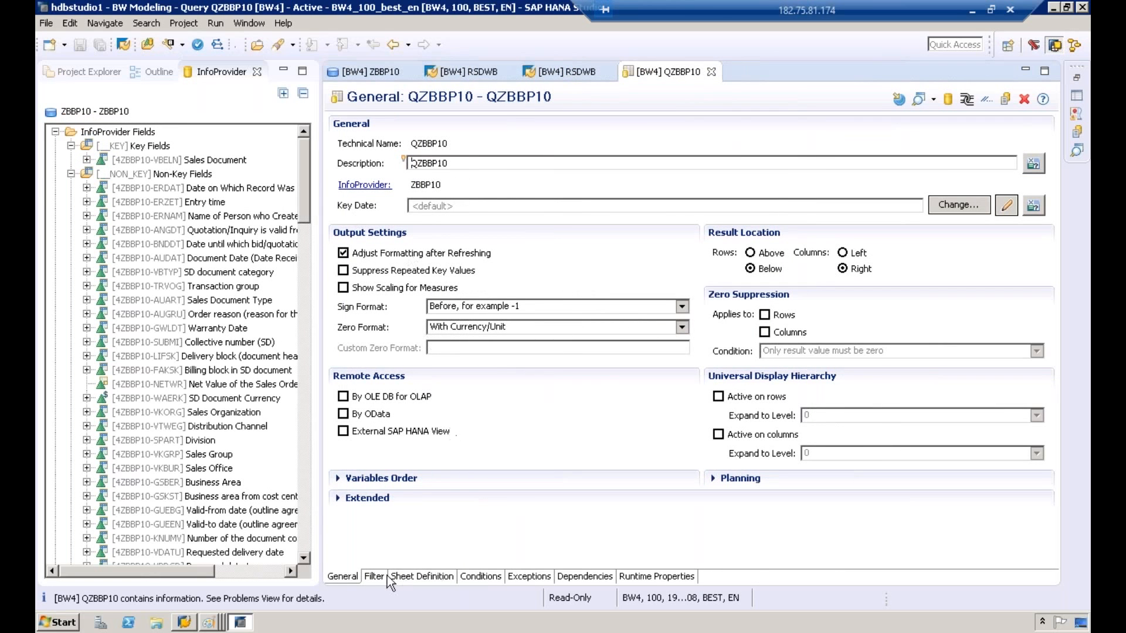
left_click(427, 576)
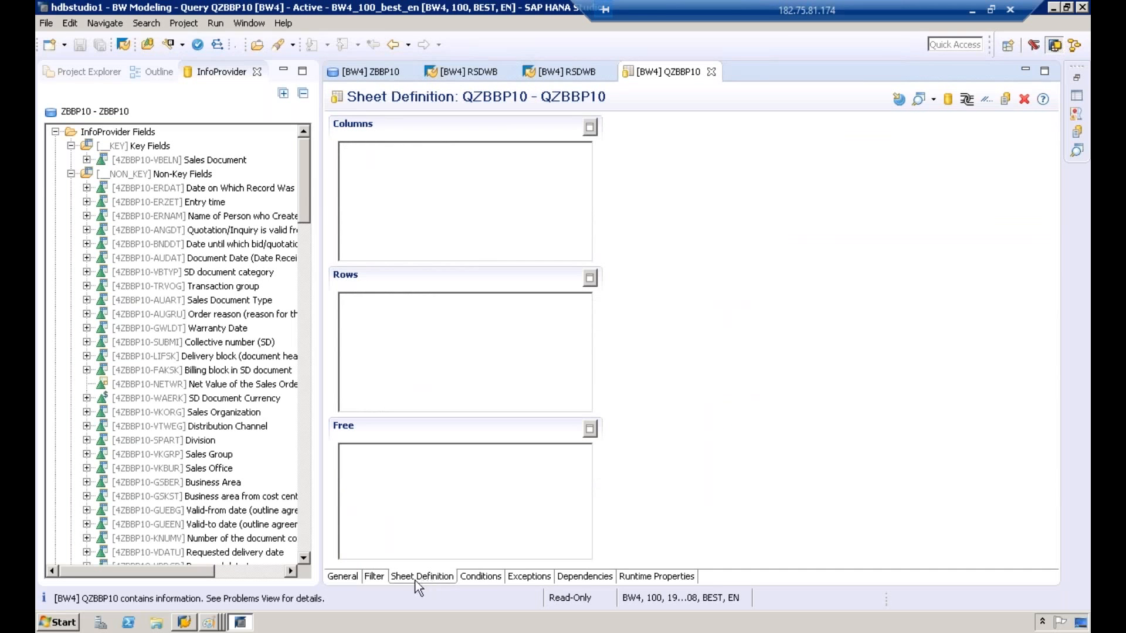
left_click(140, 160)
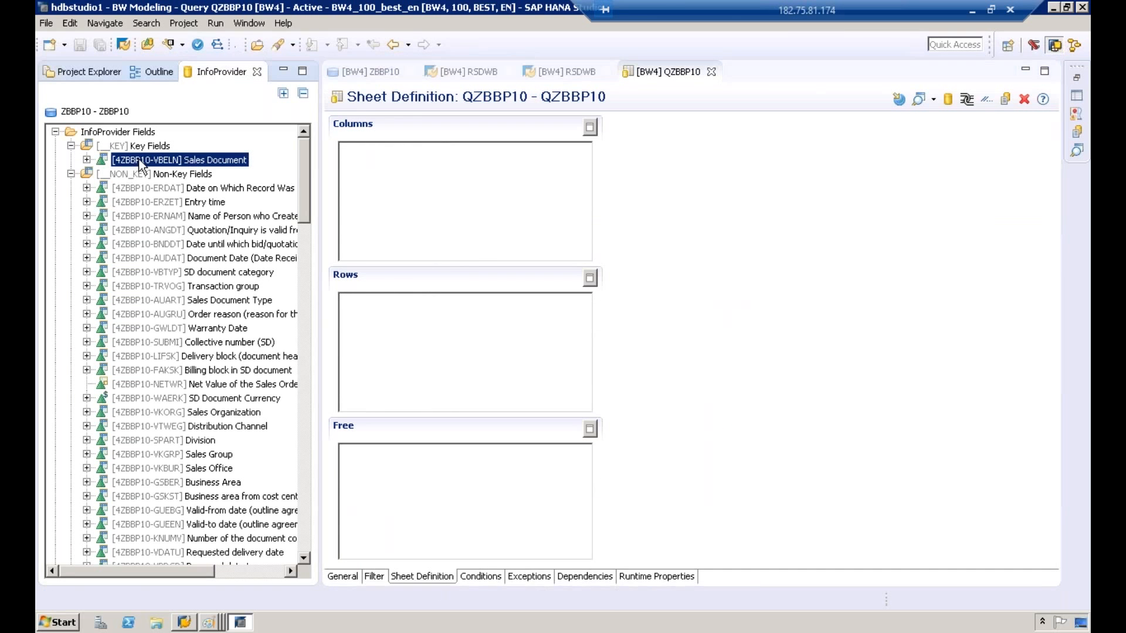
left_click_drag(139, 160, 411, 181)
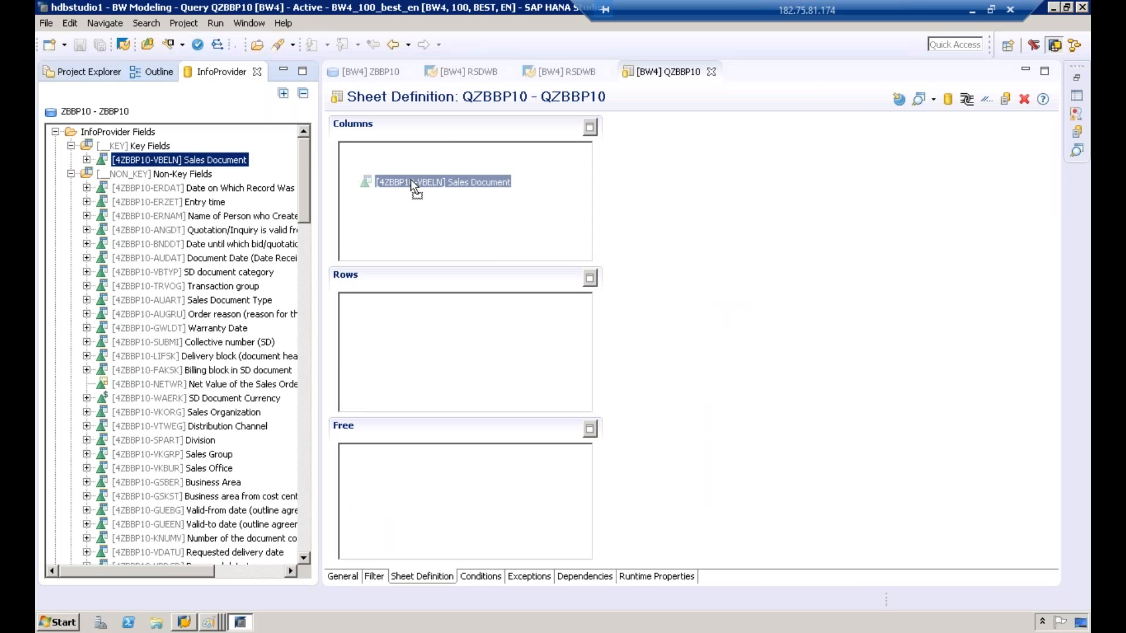
left_click_drag(411, 180, 417, 365)
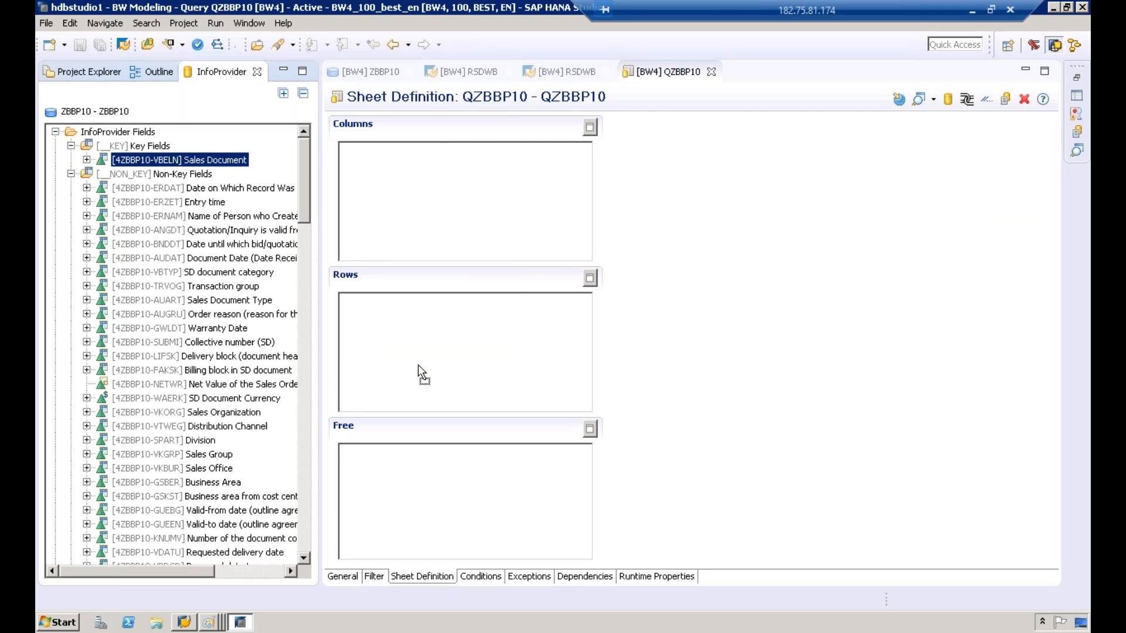
Step: Add Sales Organization (VKORG) and Distribution Channel (VTWEG) to the query rows
left_click_drag(308, 192, 312, 211)
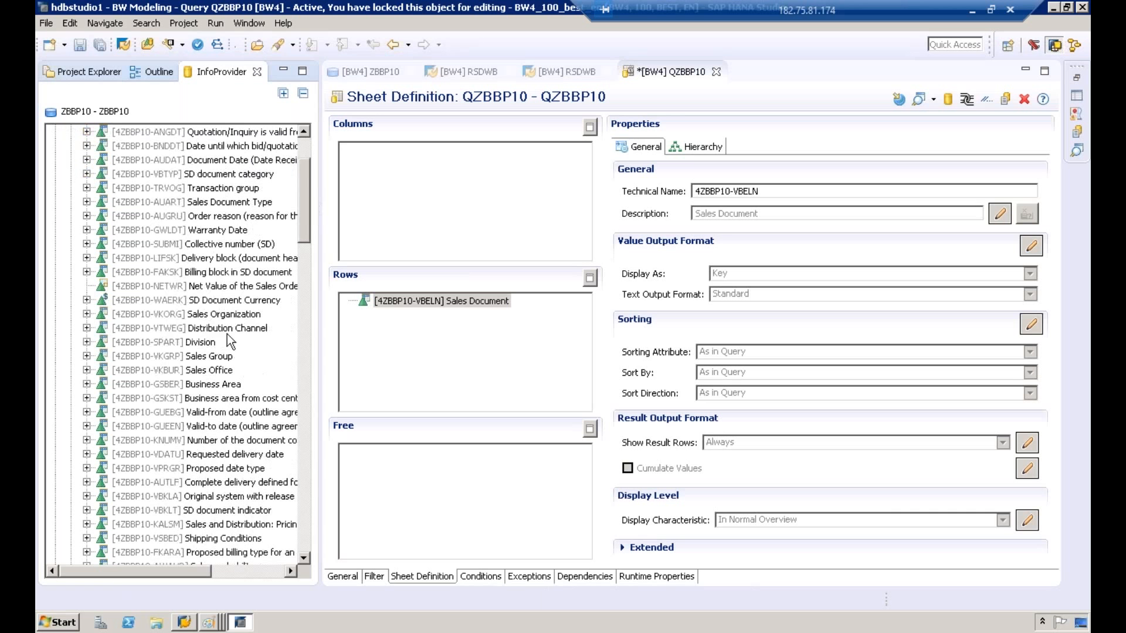
left_click(223, 329)
left_click_drag(202, 315, 390, 350)
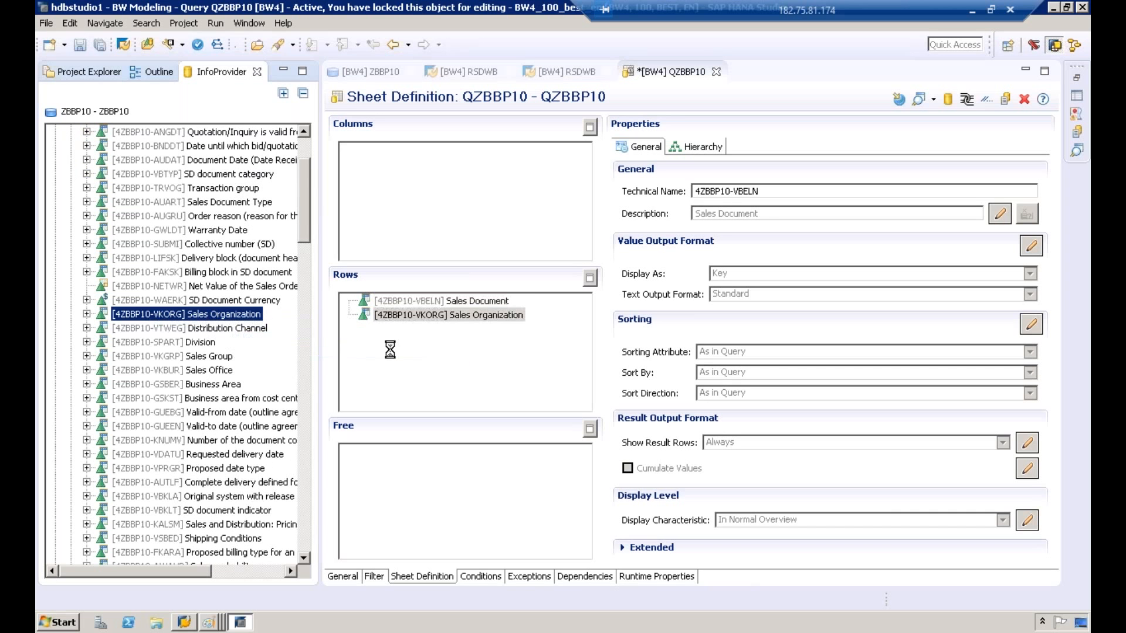
left_click_drag(188, 327, 378, 343)
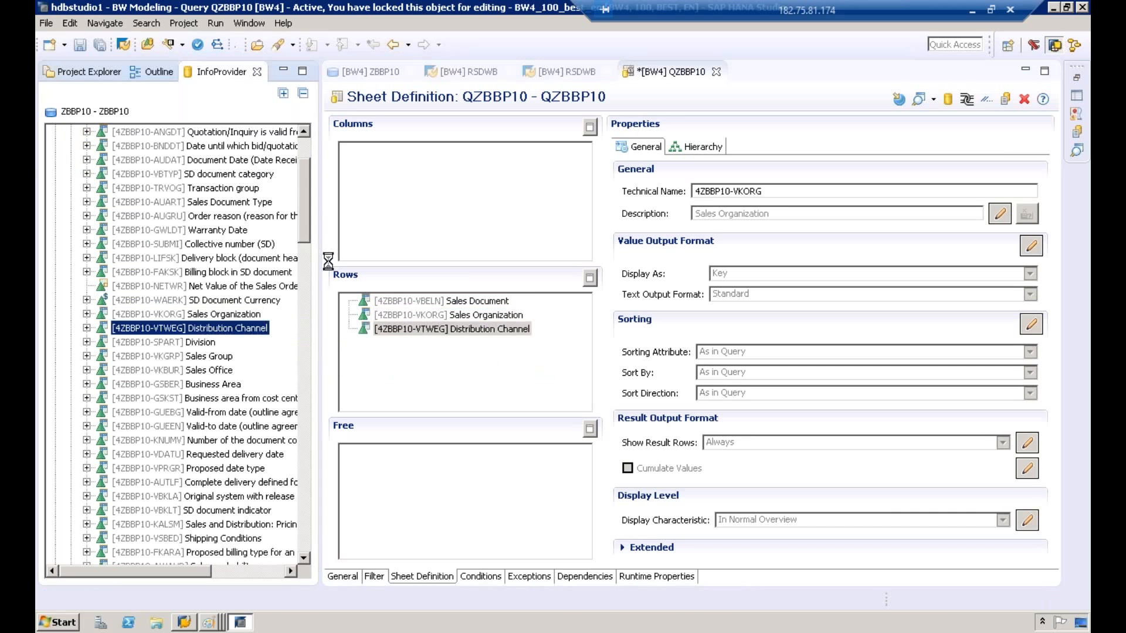
Step: Look through the complete ZBBP10 InfoProvider field list for key figures to use in the query
left_click_drag(303, 227, 194, 559)
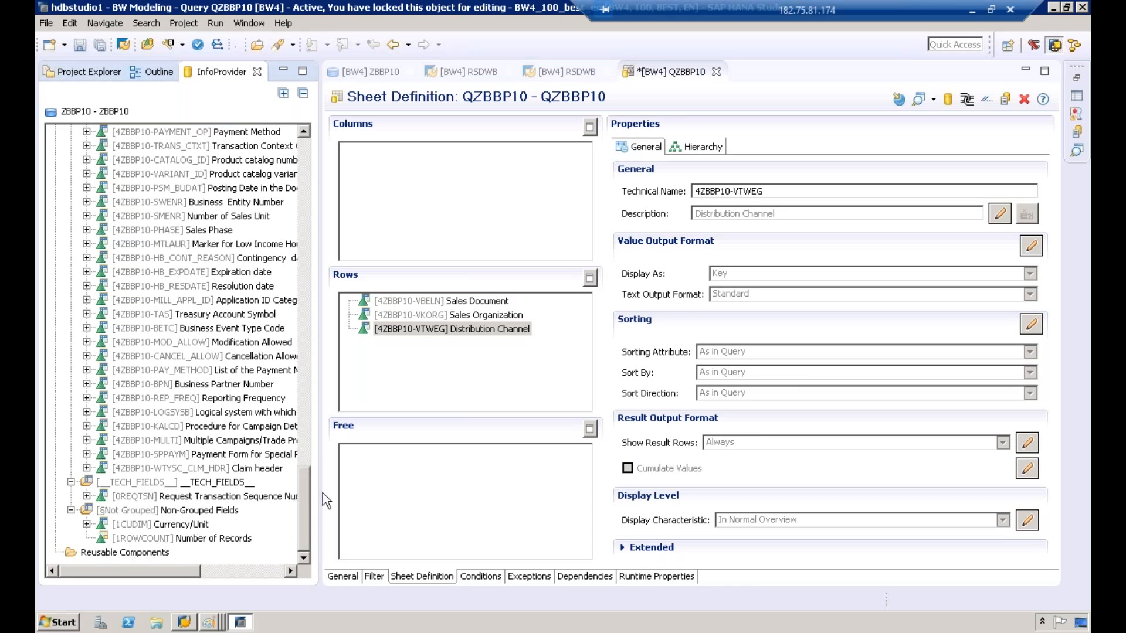
left_click_drag(304, 525, 308, 481)
left_click_drag(320, 421, 443, 410)
scroll(434, 514, "down", 5)
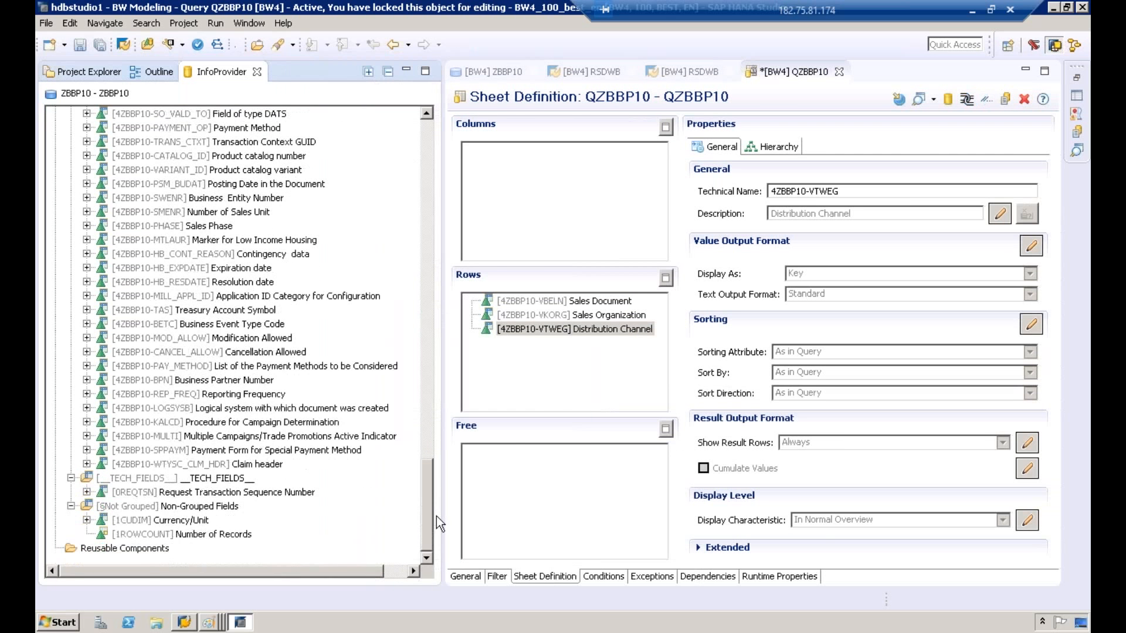
left_click_drag(436, 516, 435, 160)
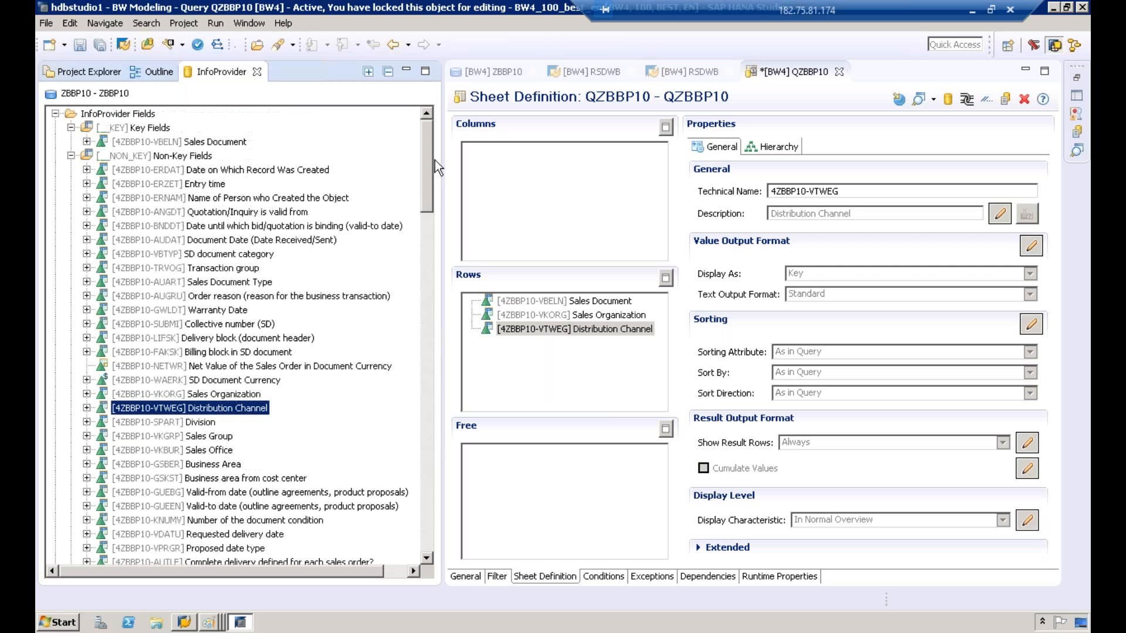
left_click_drag(433, 171, 428, 512)
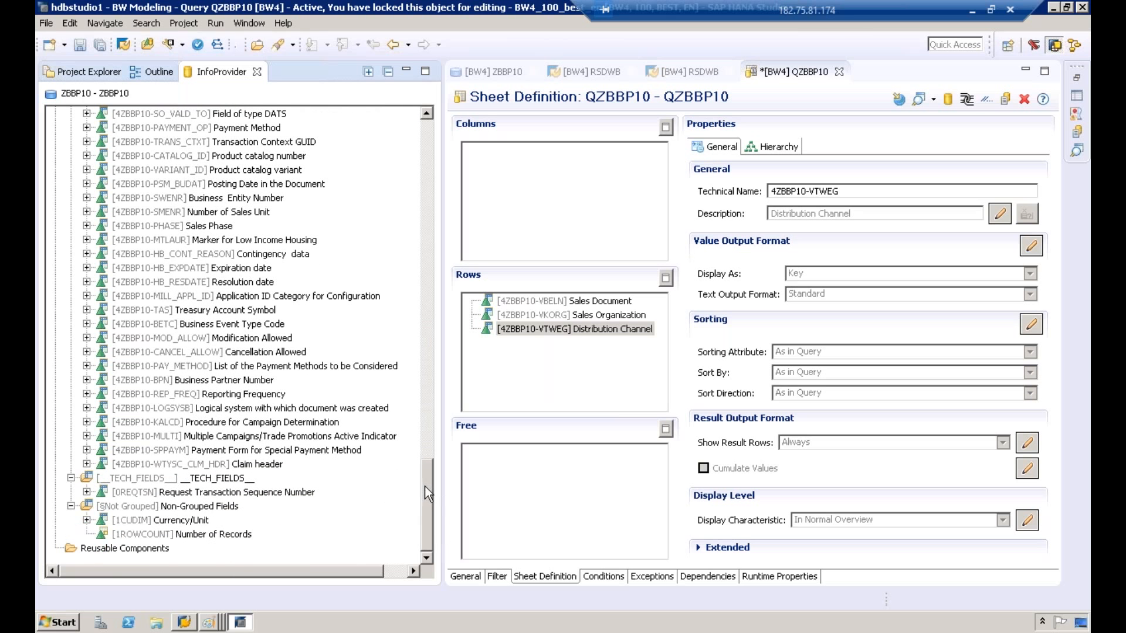
left_click_drag(425, 487, 436, 519)
left_click(220, 437)
scroll(240, 452, "up", 2)
scroll(241, 451, "up", 1)
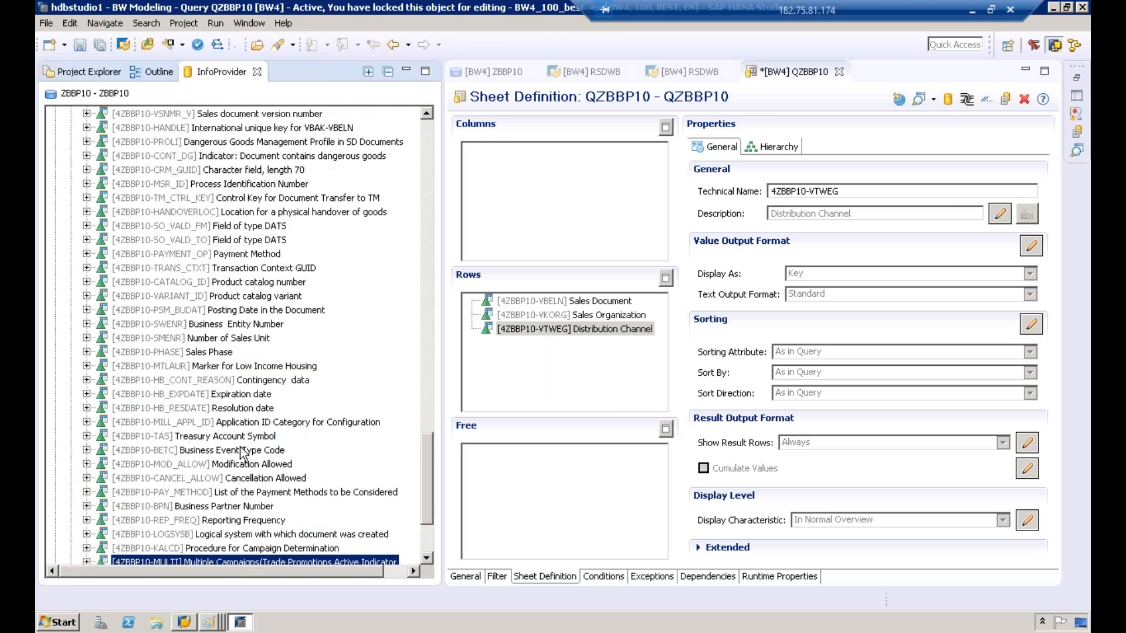
left_click_drag(428, 487, 435, 132)
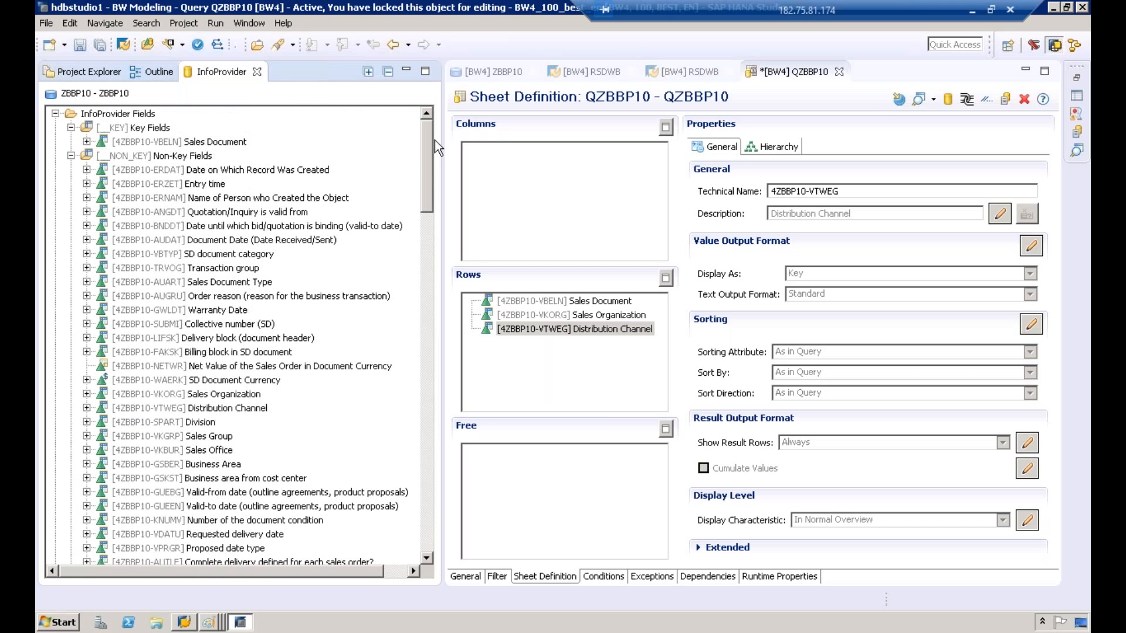
Step: Add the key figure Net Value of the Sales Order in Document Currency (4ZBBP10-NETWR) to the query columns
right_click(517, 171)
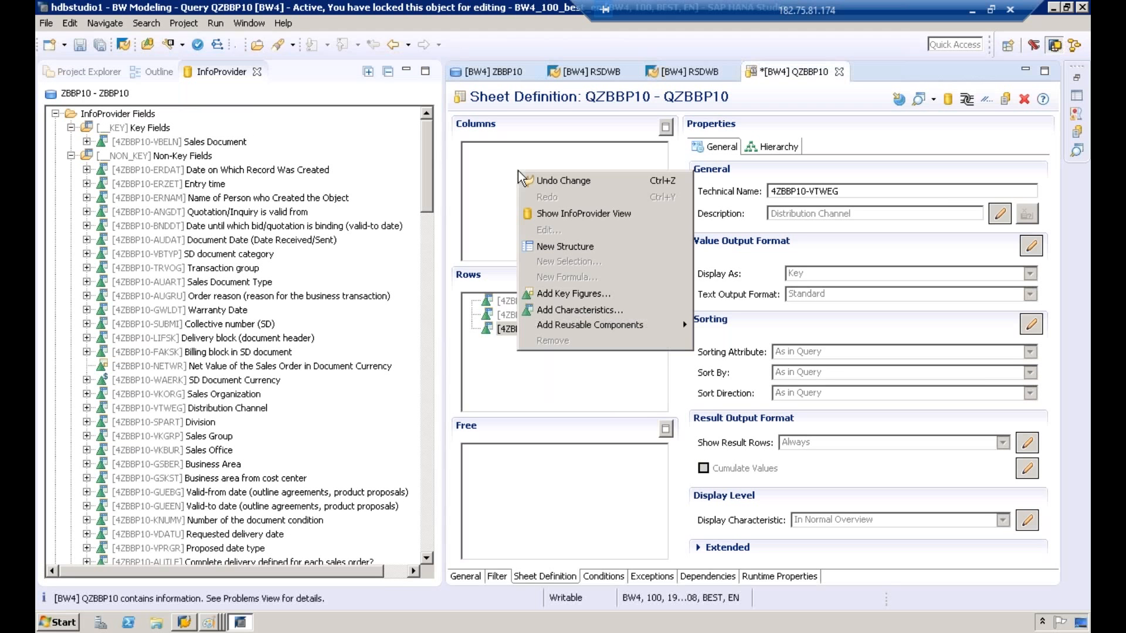
left_click(613, 295)
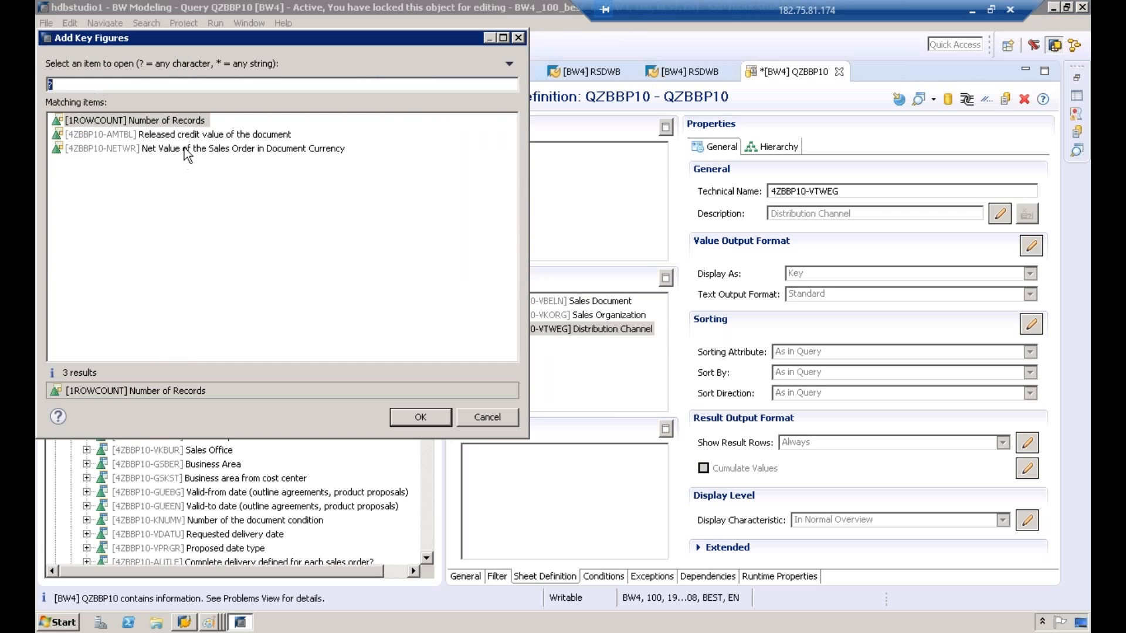
left_click(184, 148)
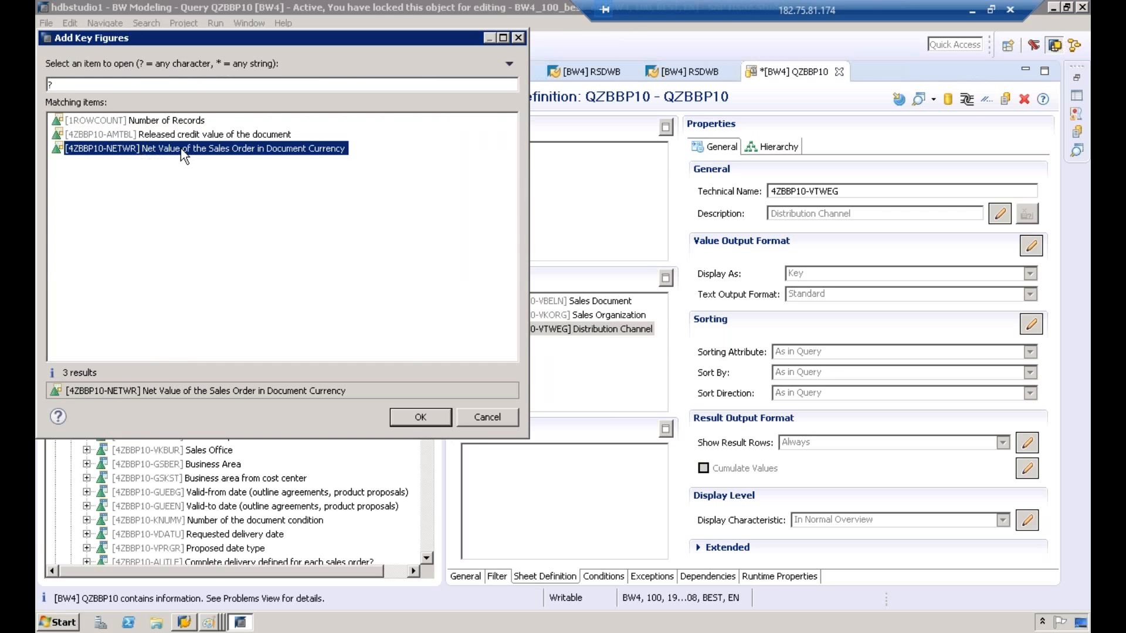
left_click(408, 417)
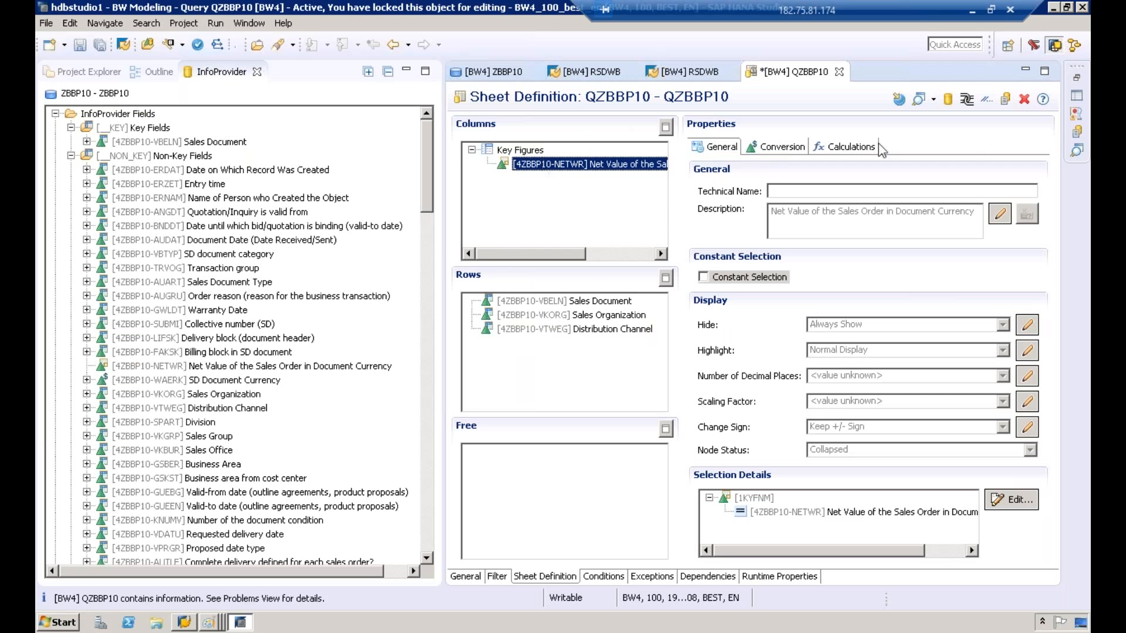
Step: Widen the query editor for the sheet definition and save the query QZBBP10
left_click(441, 242)
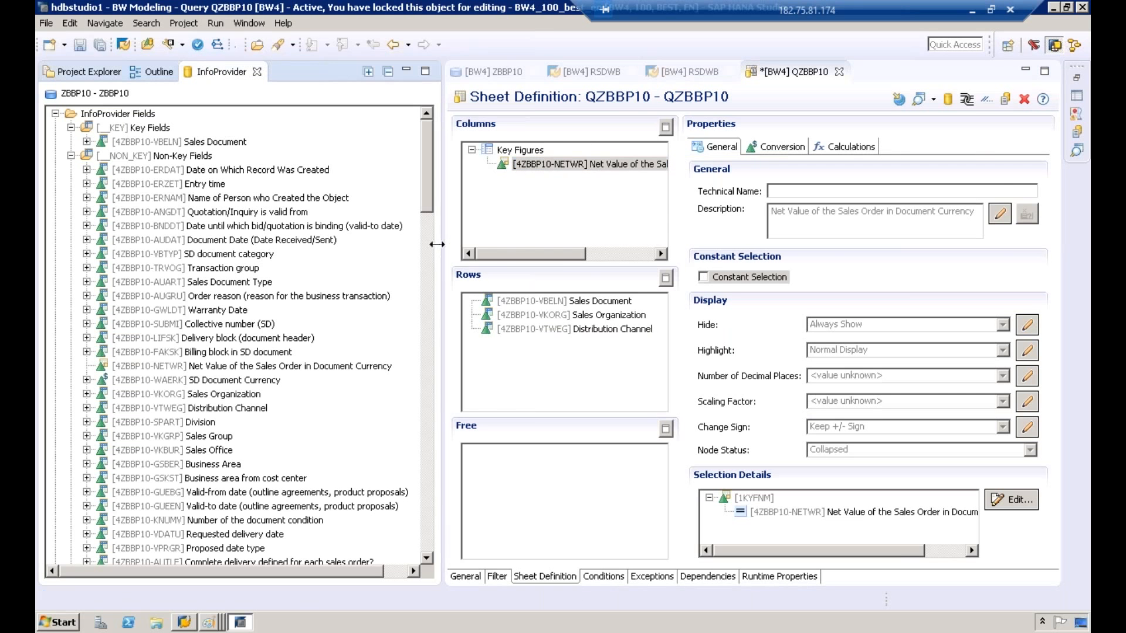
left_click_drag(436, 244, 229, 244)
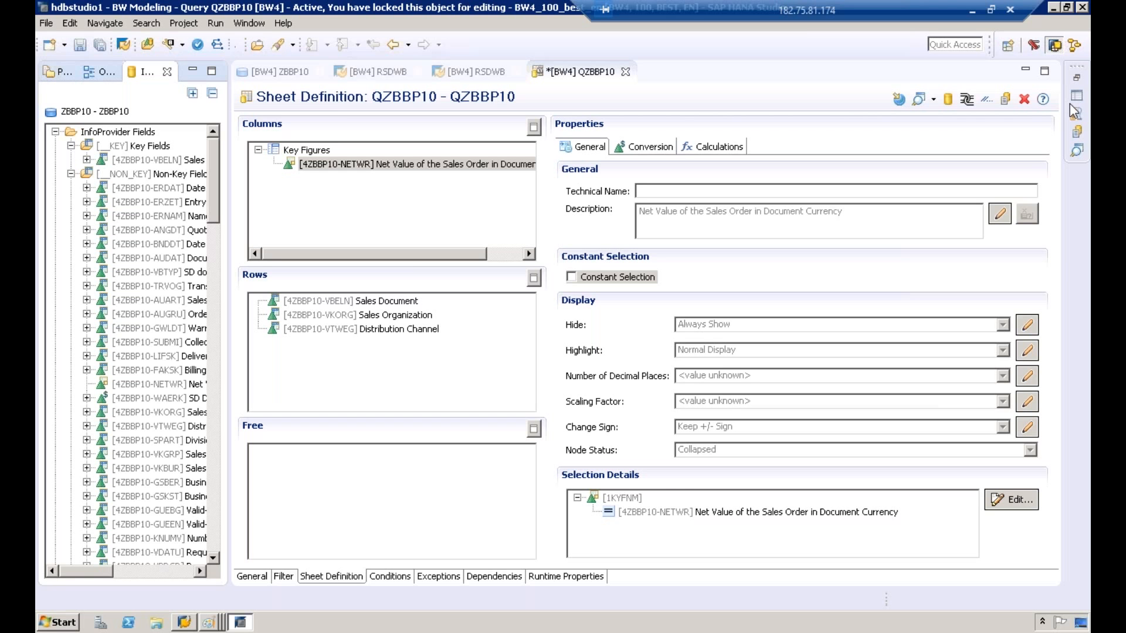
key("ctrl+s")
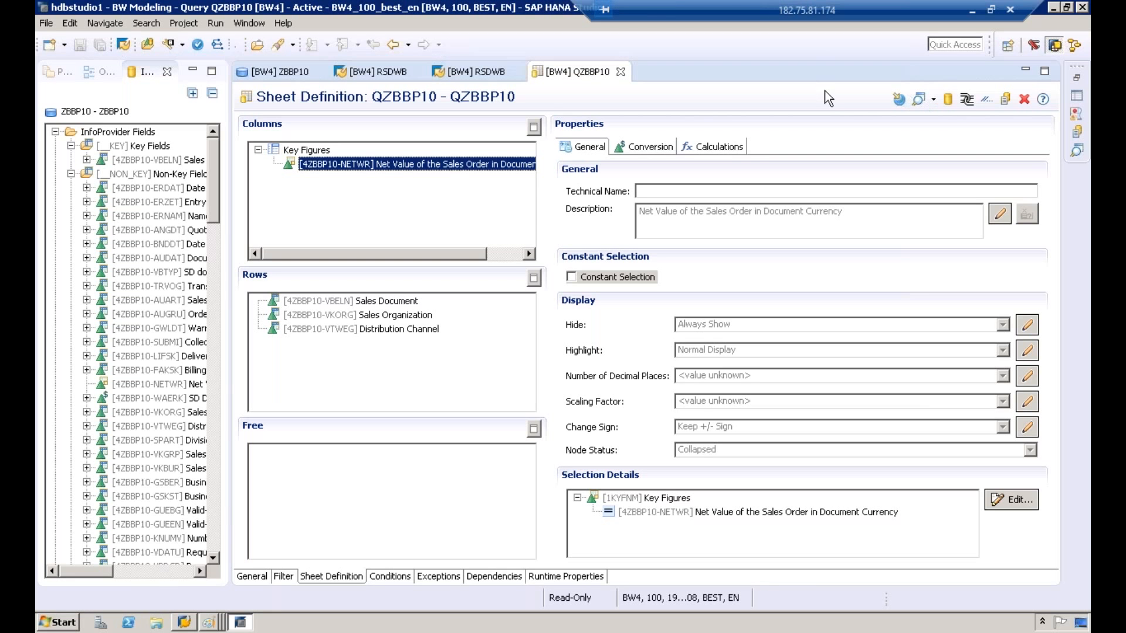
Step: Preview the query QZBBP10 as an Analytics List UIBB report, dismissing the browser security notice
left_click(989, 99)
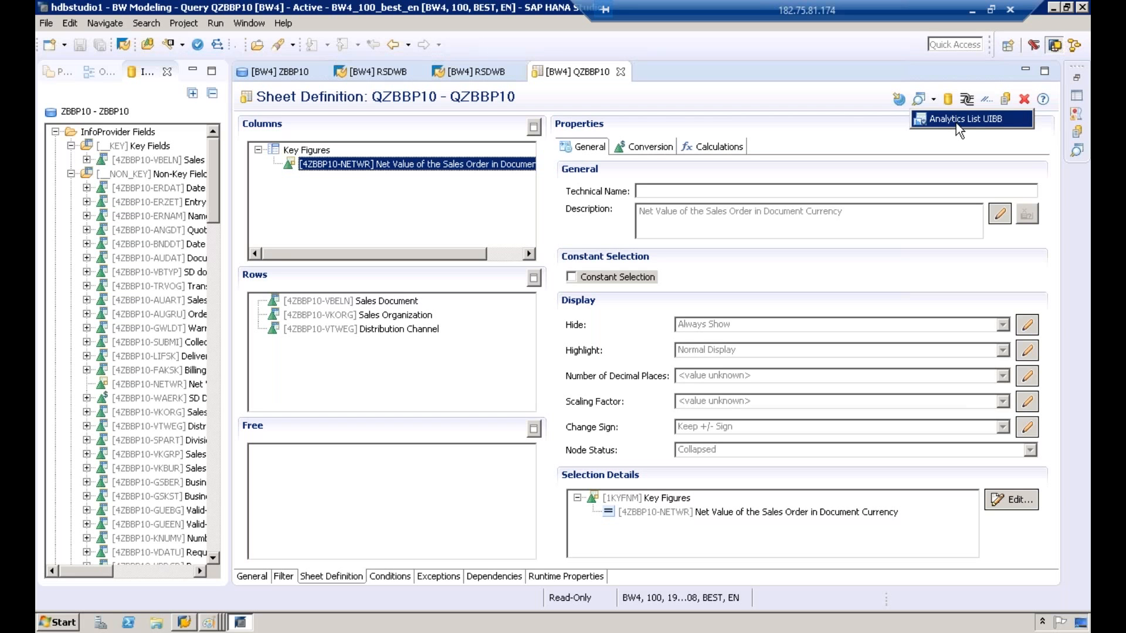
left_click(956, 120)
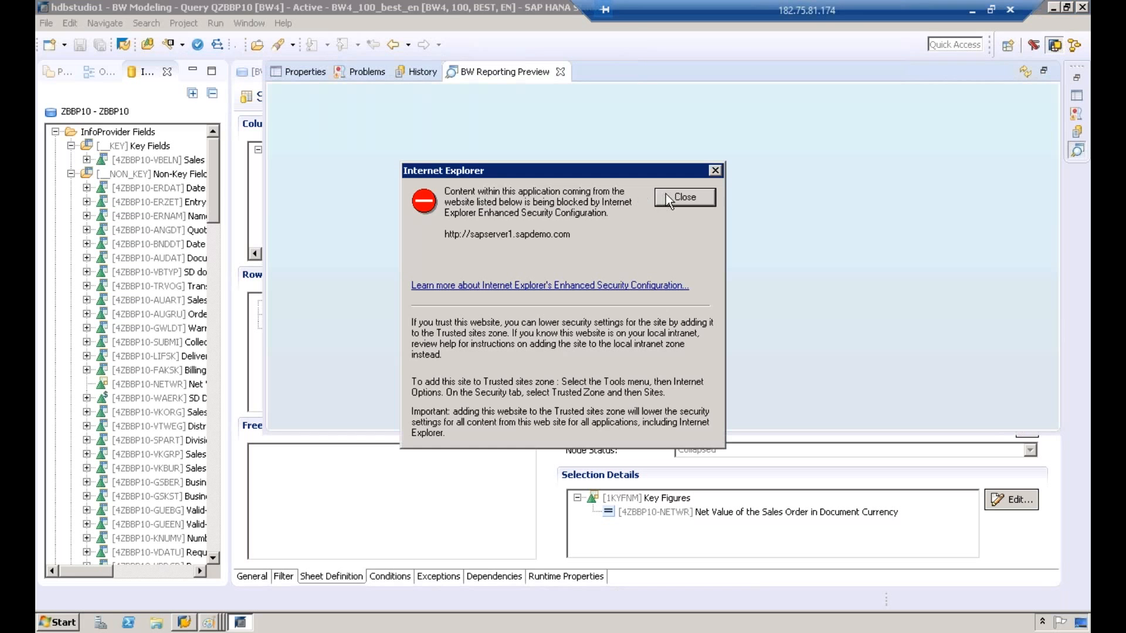
left_click(669, 195)
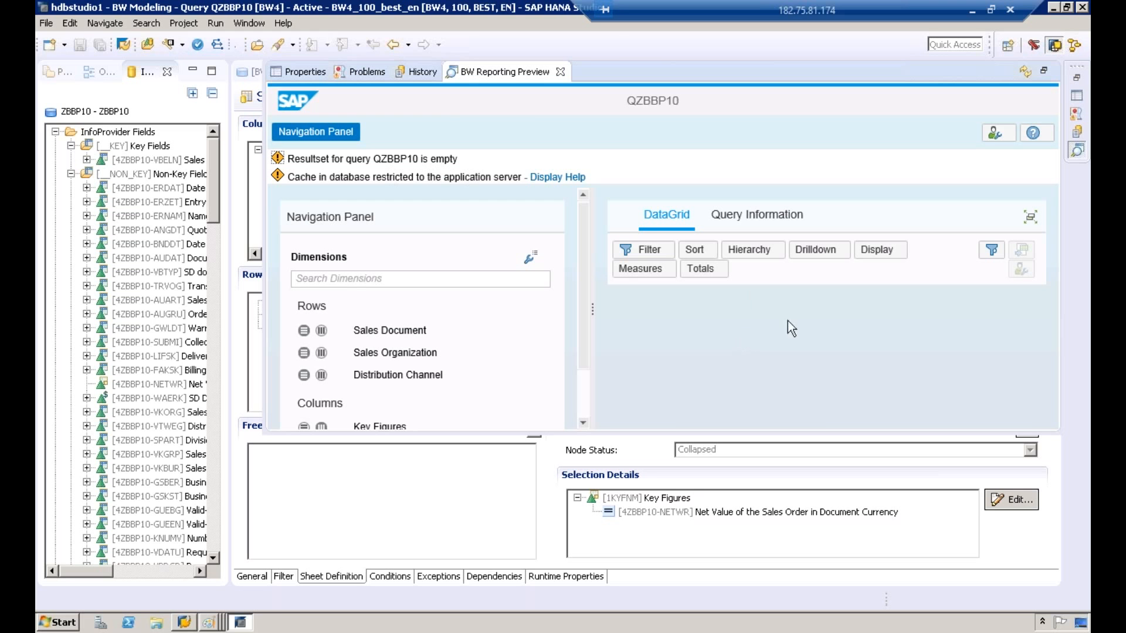
Step: Switch to the Paint data flow diagram and draw pencil arrows from DTP to DS and ADSO, and between ADSO and the empty box
left_click(211, 623)
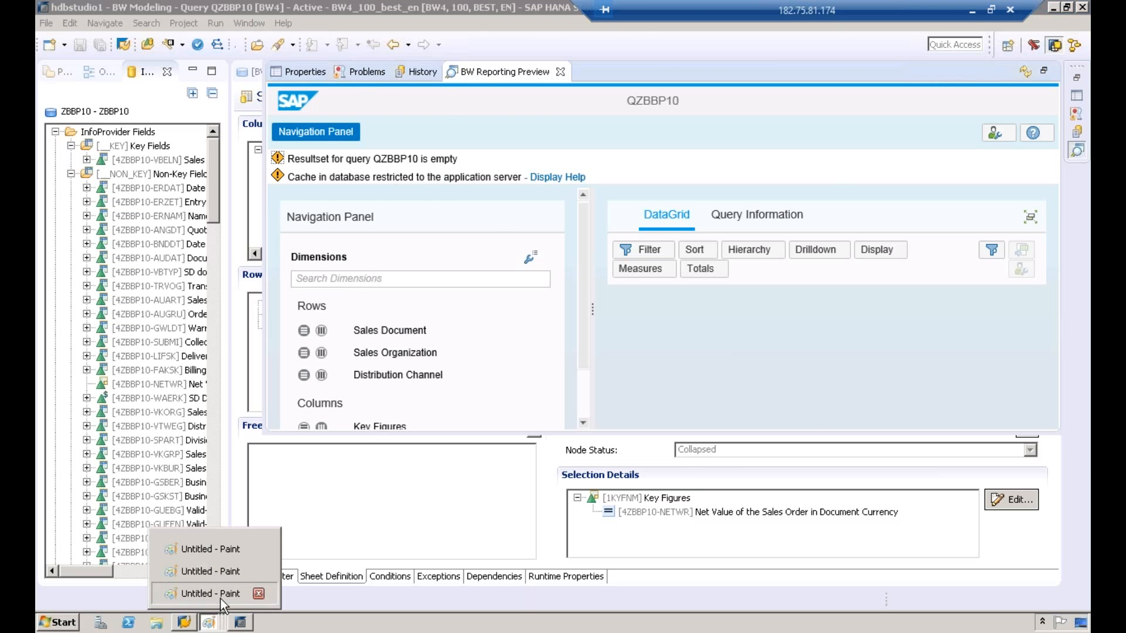
left_click(220, 598)
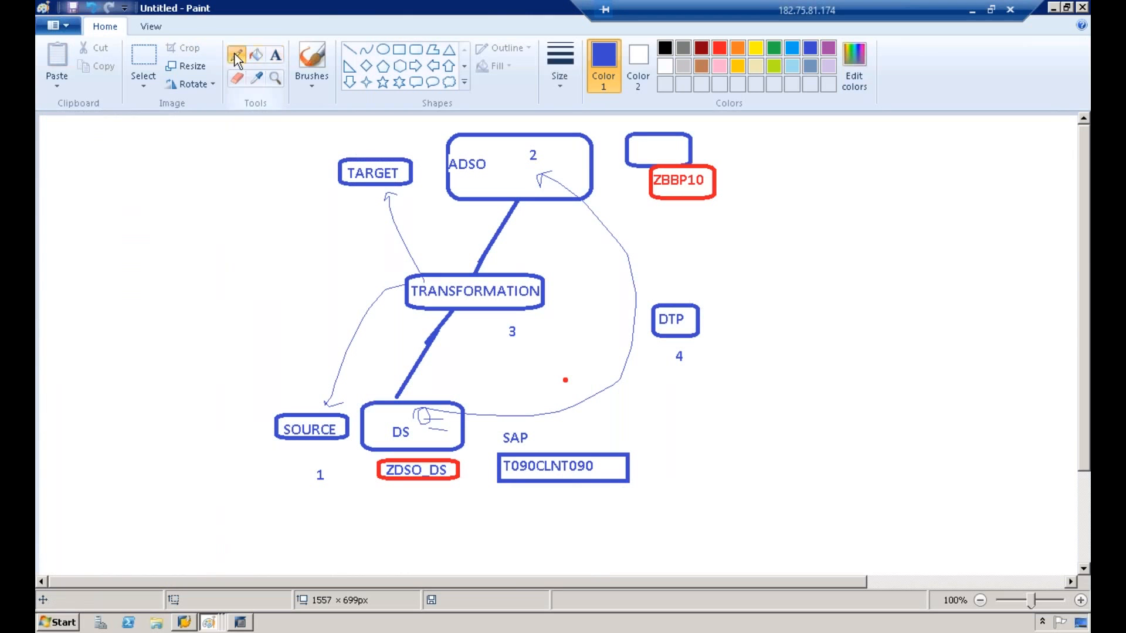
mouse_move(688, 319)
left_mouse_down()
mouse_move(661, 326)
mouse_move(695, 312)
mouse_move(663, 329)
mouse_move(546, 338)
mouse_move(430, 410)
mouse_move(441, 423)
left_mouse_up()
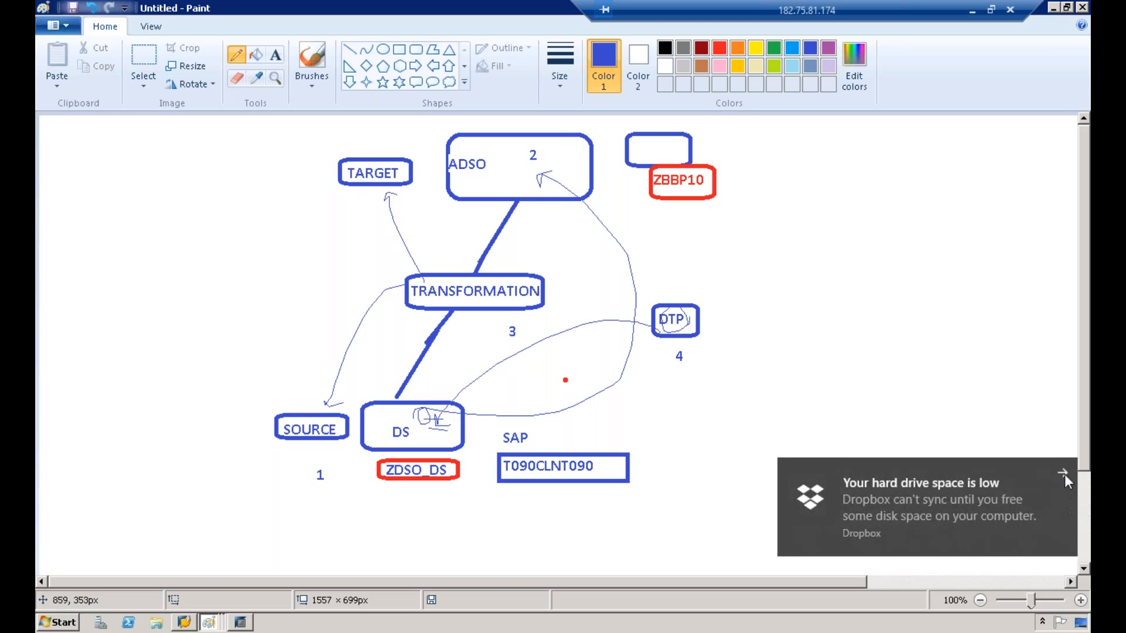
left_click(1062, 476)
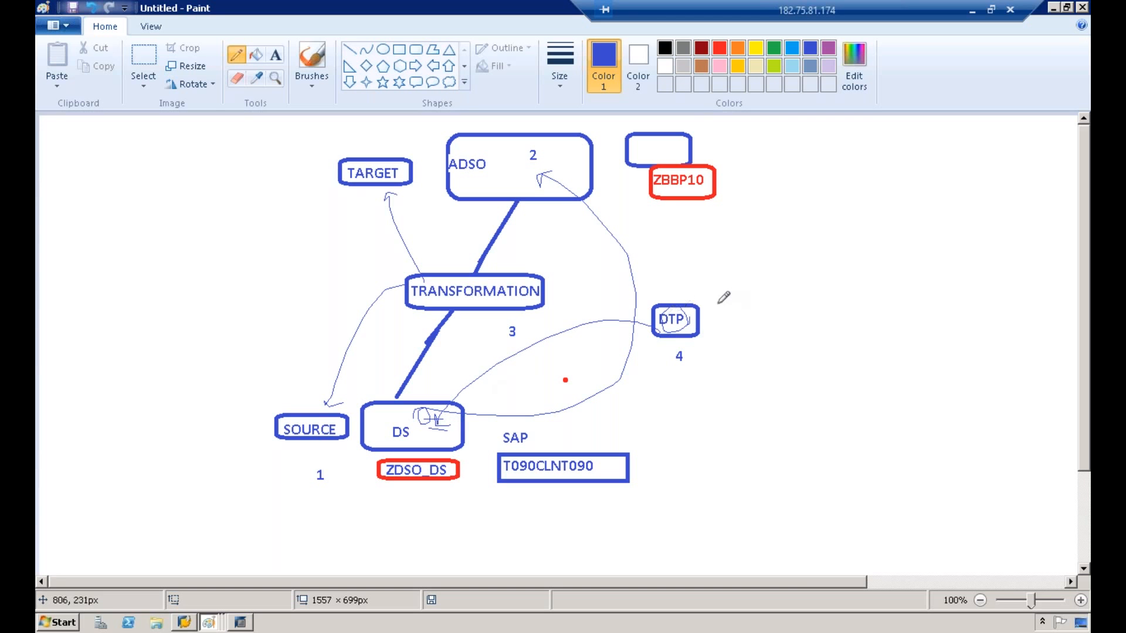
mouse_move(700, 309)
left_mouse_down()
mouse_move(681, 247)
mouse_move(604, 225)
mouse_move(505, 177)
left_mouse_up()
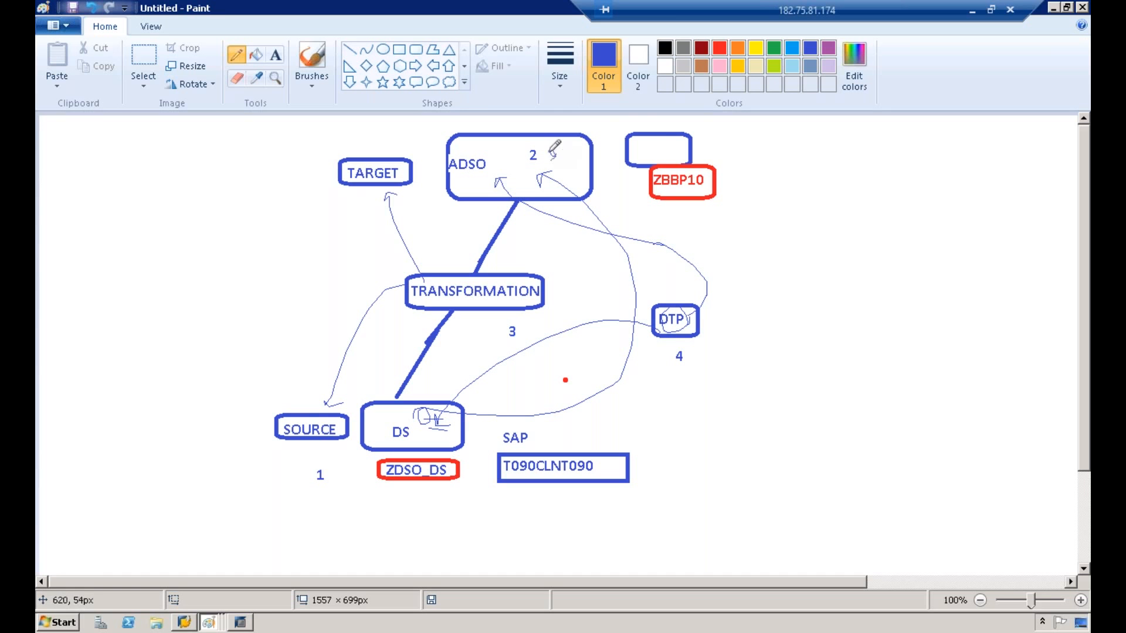
mouse_move(552, 153)
left_mouse_down()
mouse_move(571, 140)
mouse_move(654, 138)
left_mouse_up()
Step: Add the text label Q beside the empty box above ZBBP10 in the diagram
left_click(275, 55)
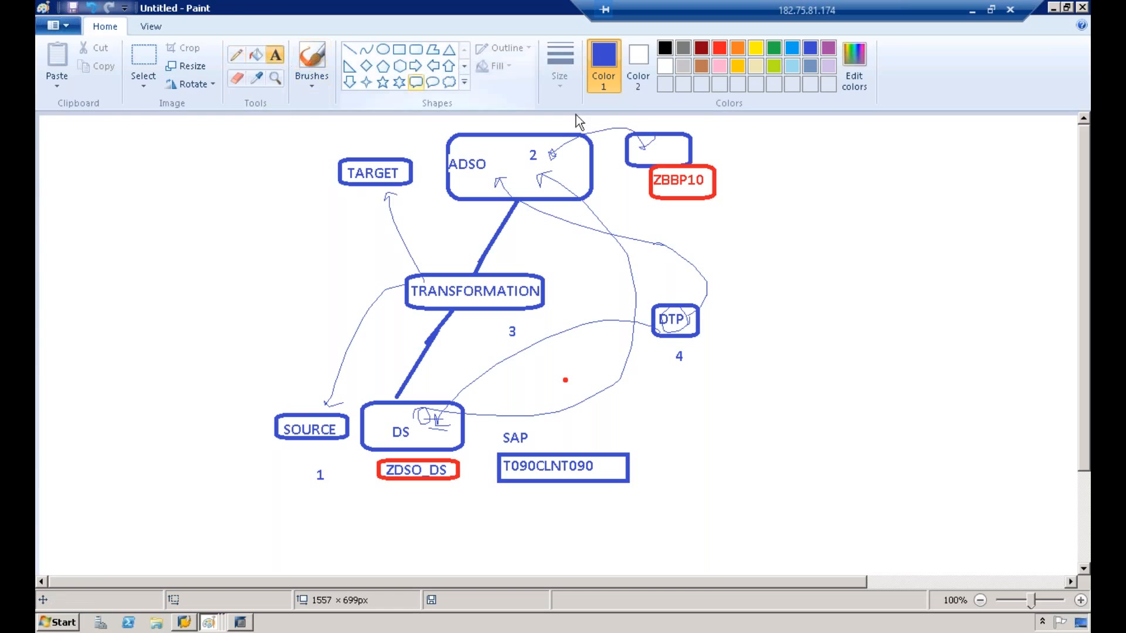
left_click(711, 130)
type("Q")
left_click(719, 207)
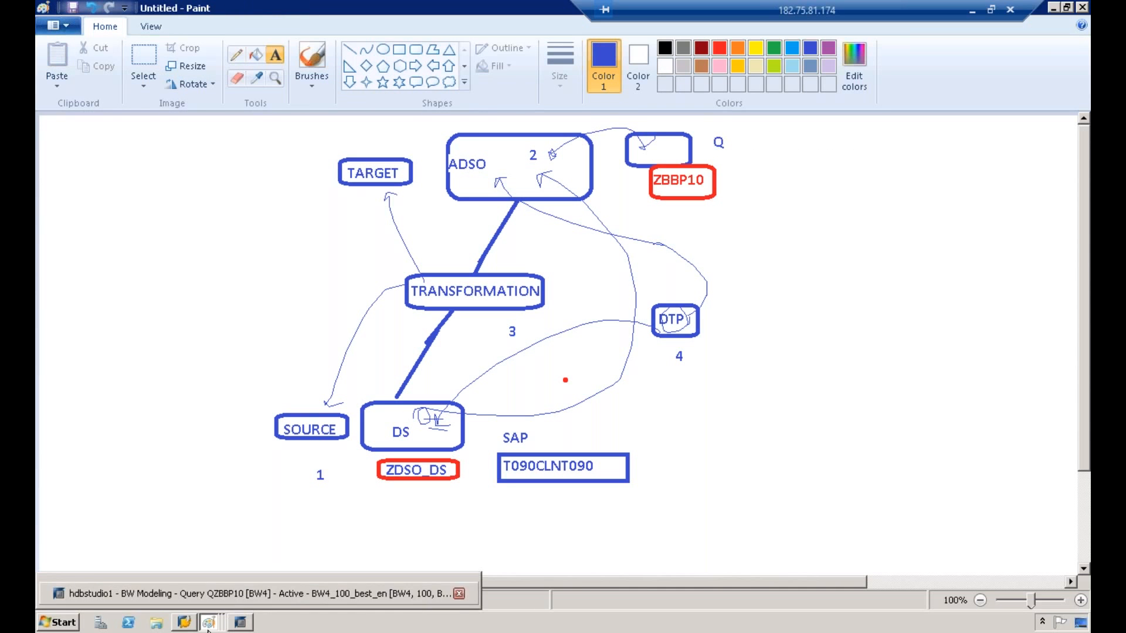
left_click(963, 423)
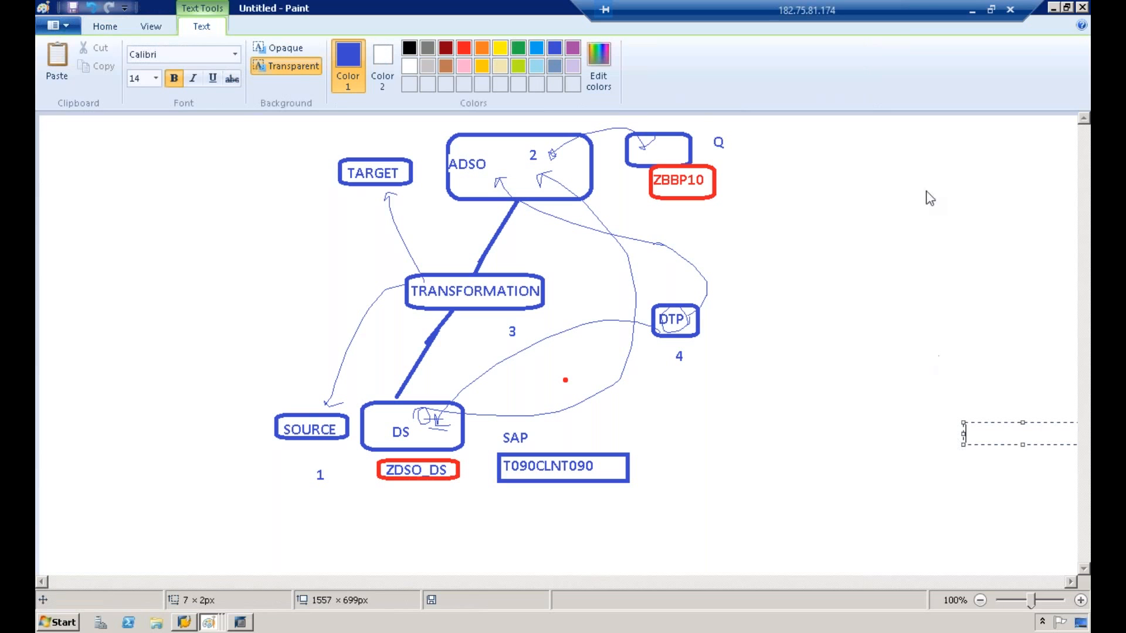
Step: Switch back to SAP HANA Studio and inspect the DataSource ZDSO_DS from the data transfer process monitor
left_click(185, 624)
left_click(241, 624)
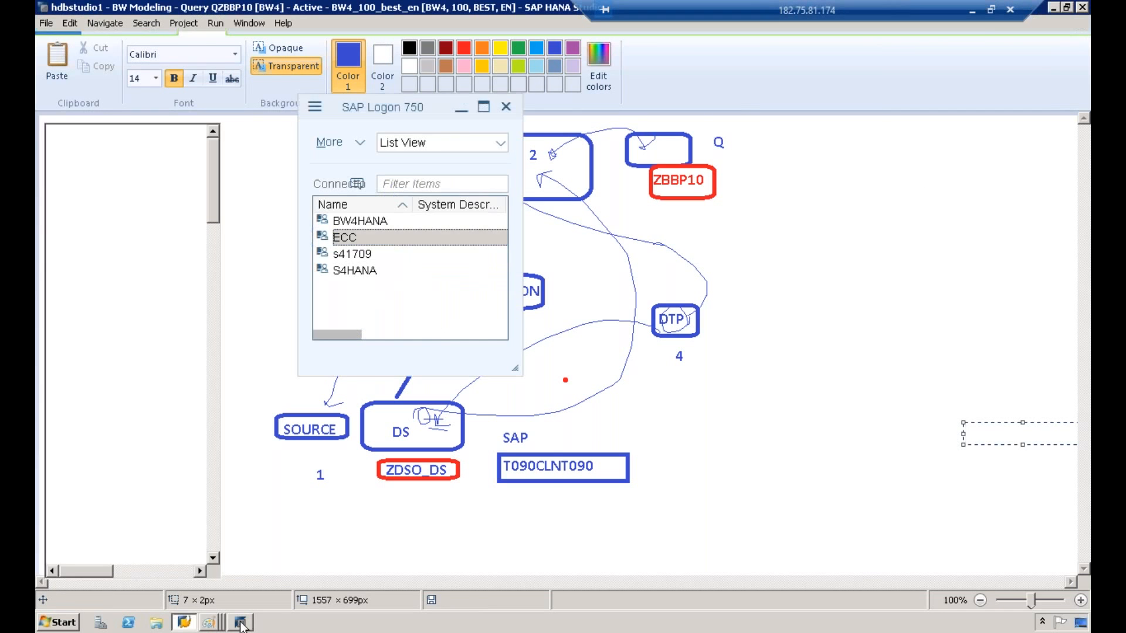
left_click(252, 367)
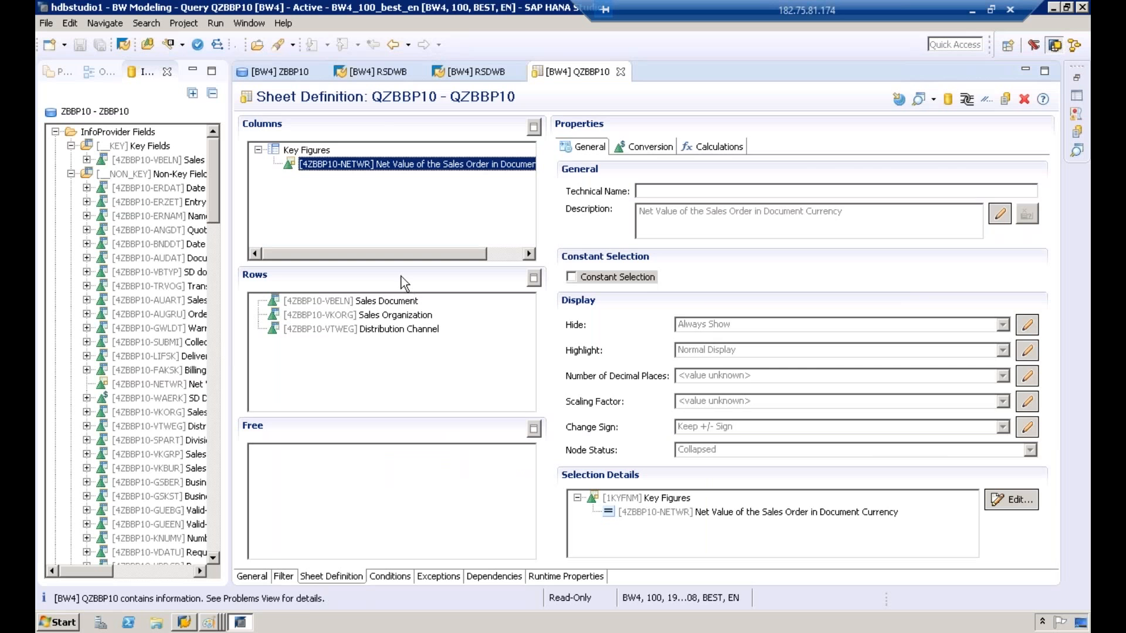
left_click(387, 72)
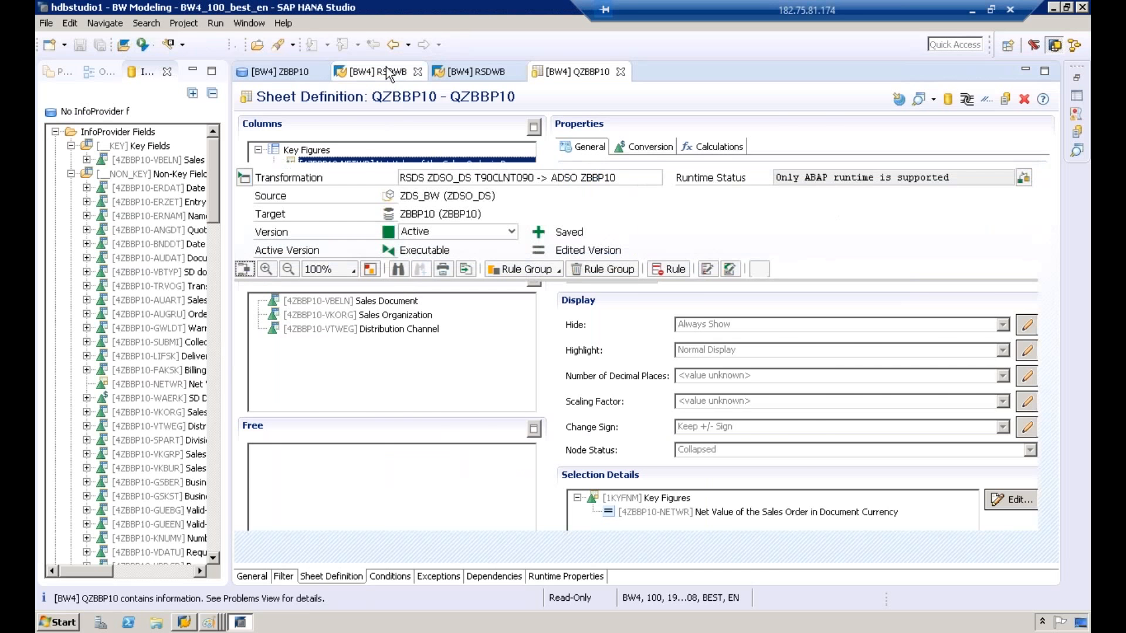
left_click(452, 73)
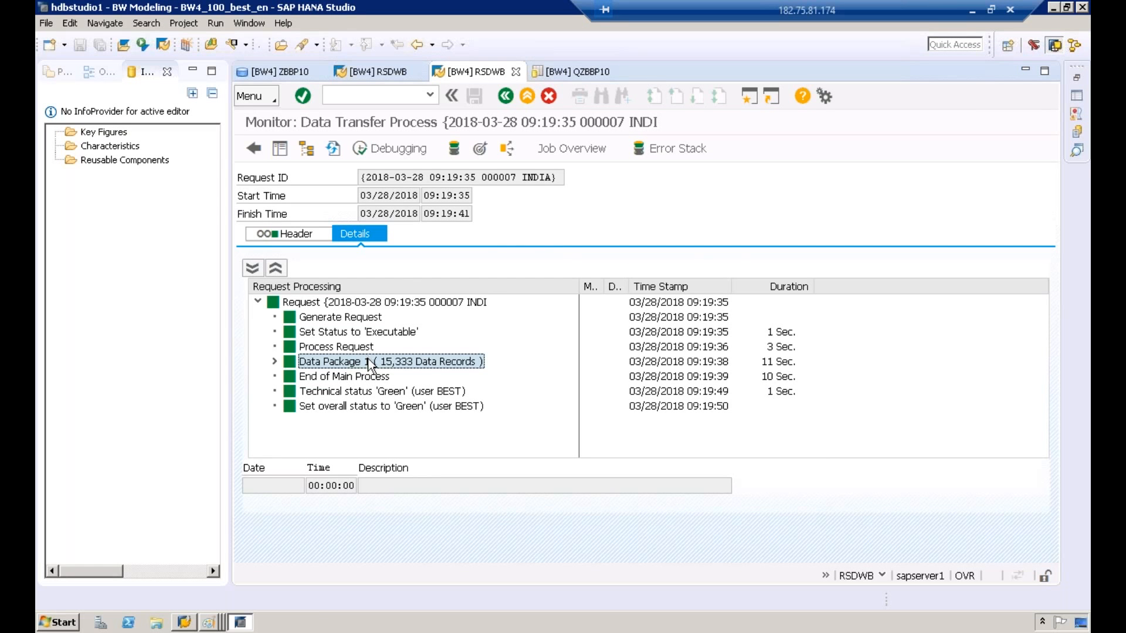
left_click(455, 148)
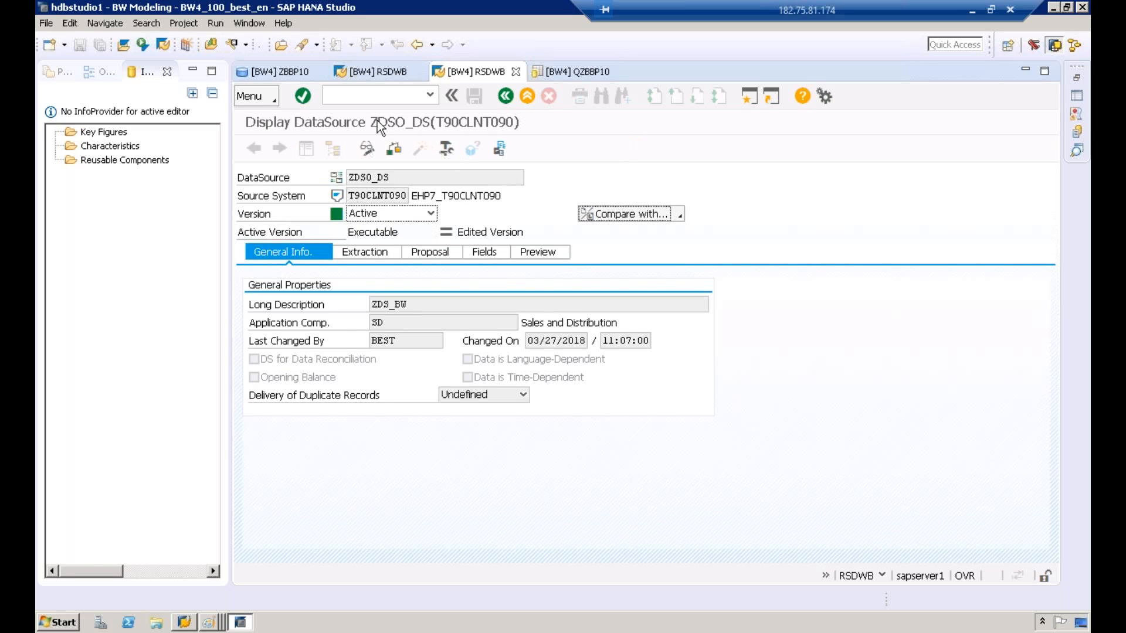
left_click(504, 95)
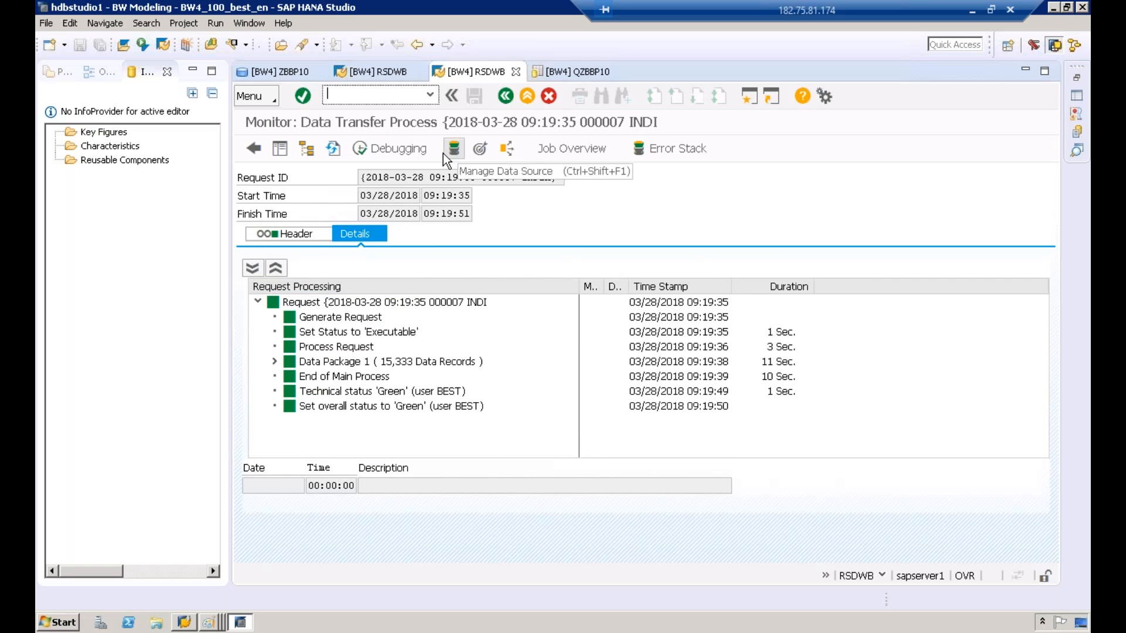
Step: Open the DTP target's management view for ZBBP10 and examine its request list, process log and history
left_click(483, 153)
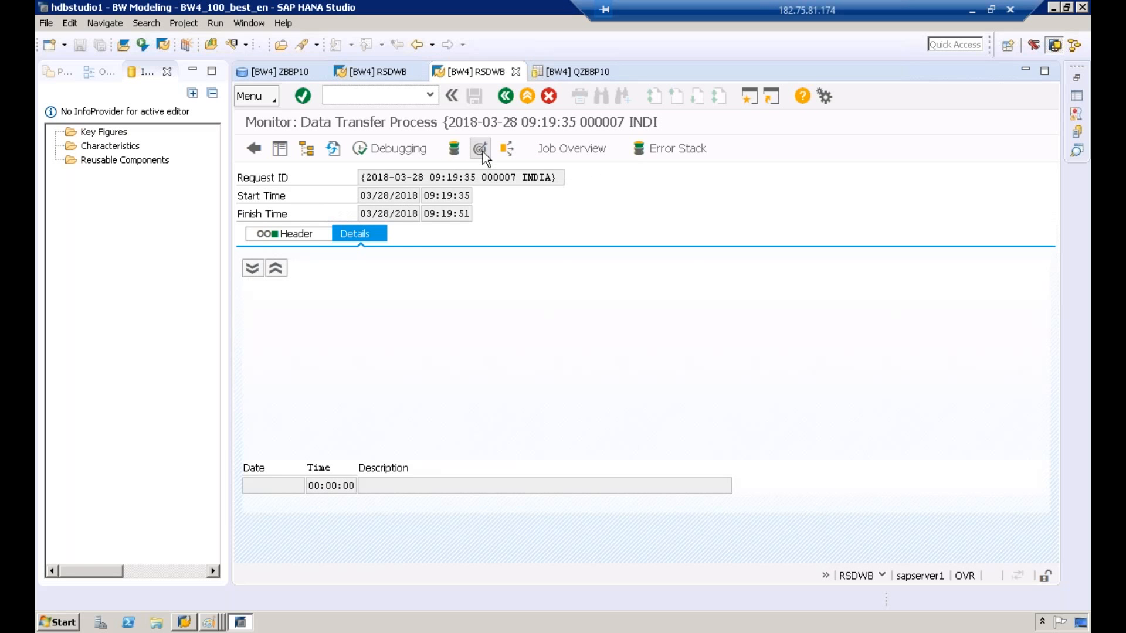
left_click(682, 200)
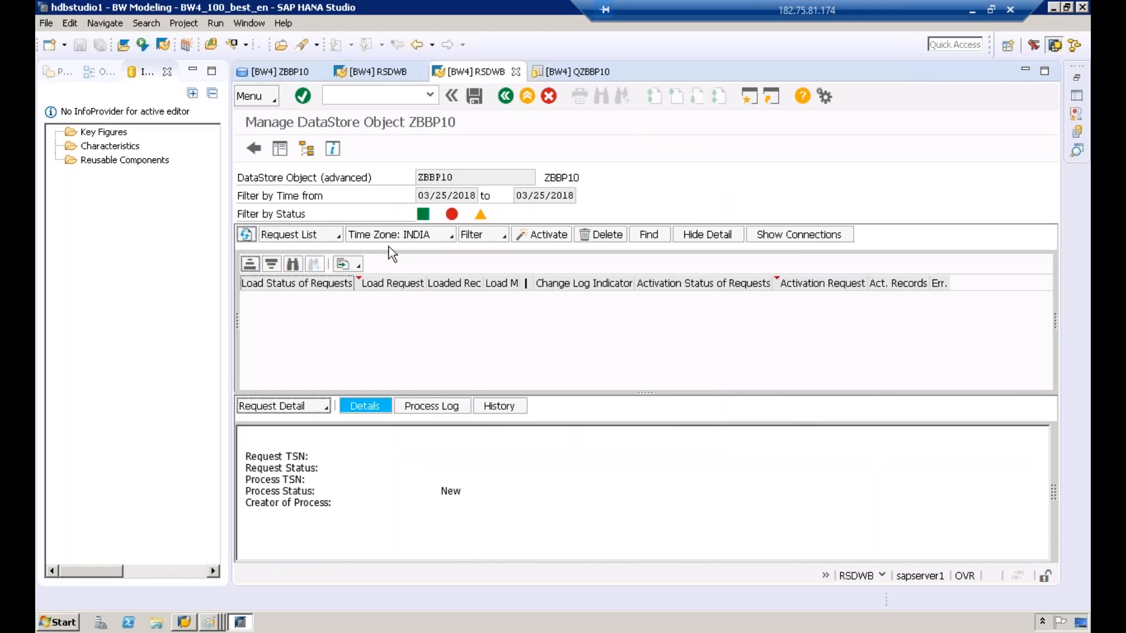
left_click(311, 237)
left_click(308, 309)
left_click(430, 405)
left_click(486, 405)
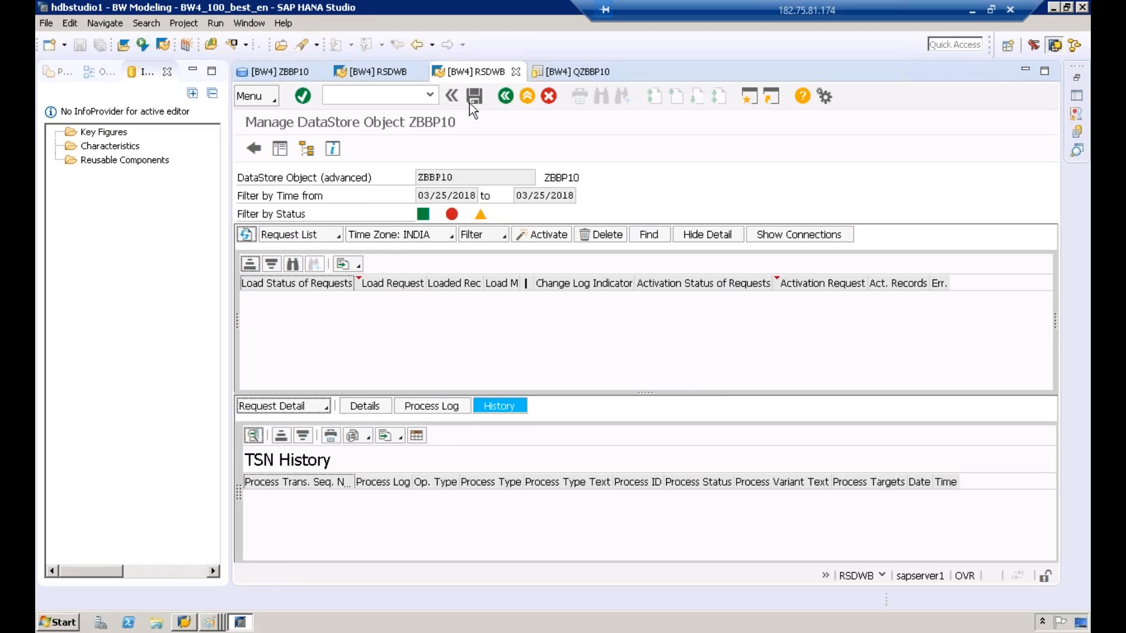
left_click(388, 71)
left_click(476, 71)
Step: Preview the data of the DataStore object ZBBP10 as an Analytics List UIBB report, then close the preview
left_click(290, 73)
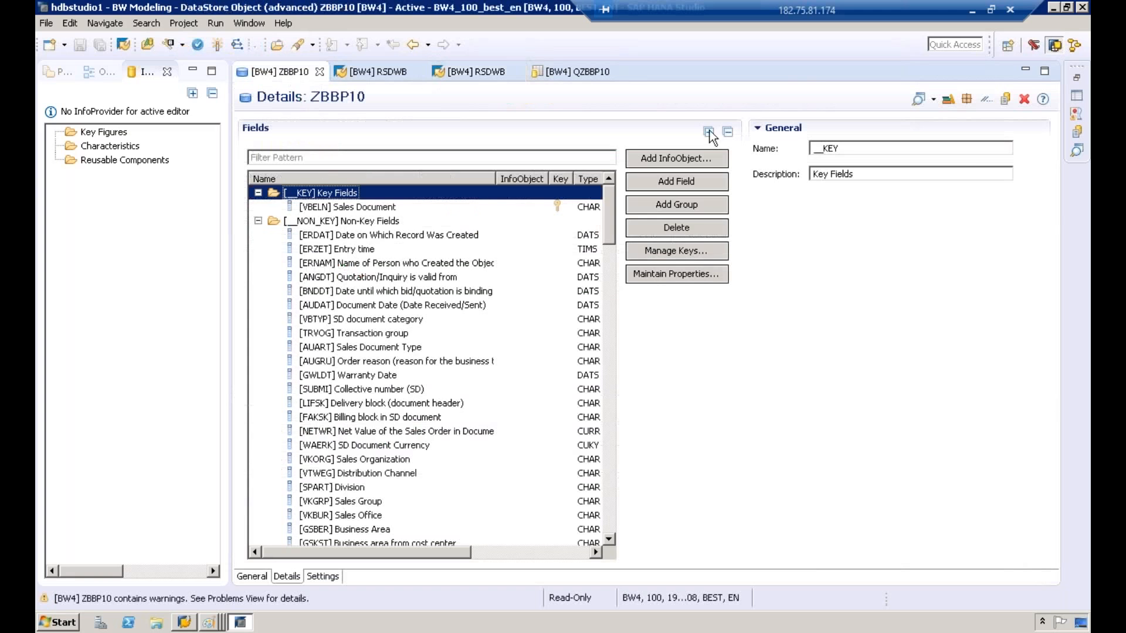
left_click(932, 104)
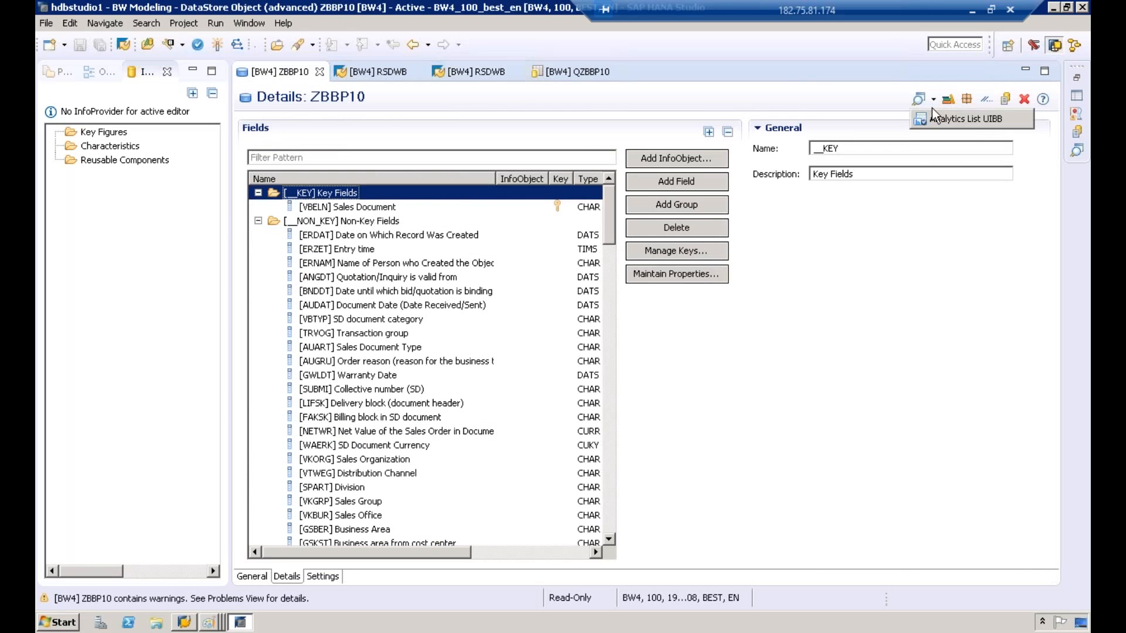
left_click(939, 118)
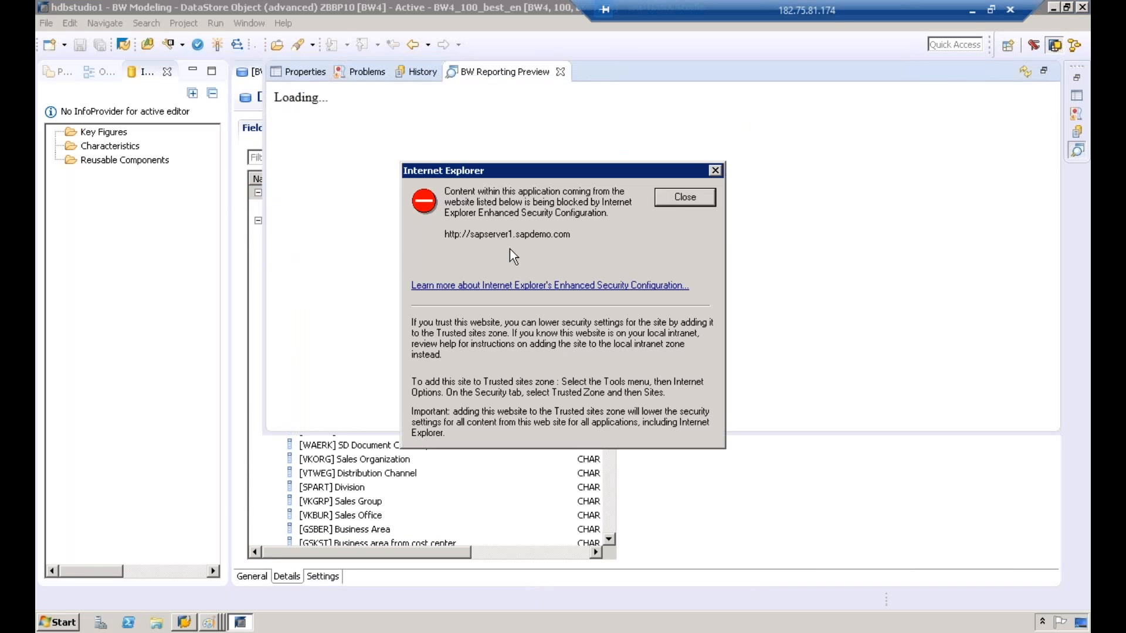
left_click(677, 198)
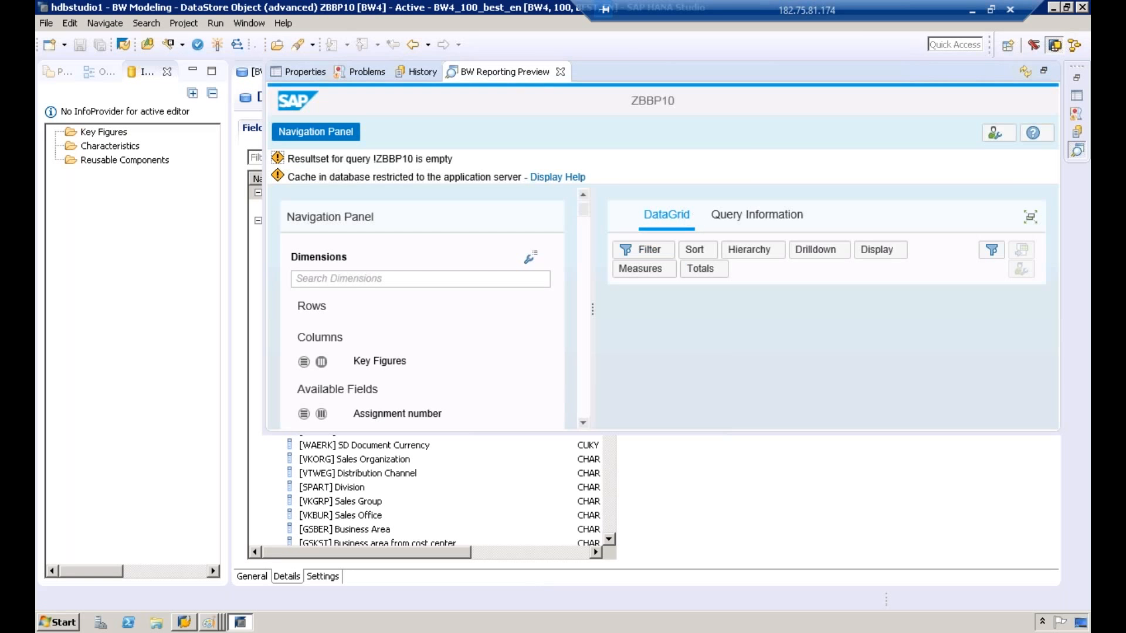
left_click(690, 458)
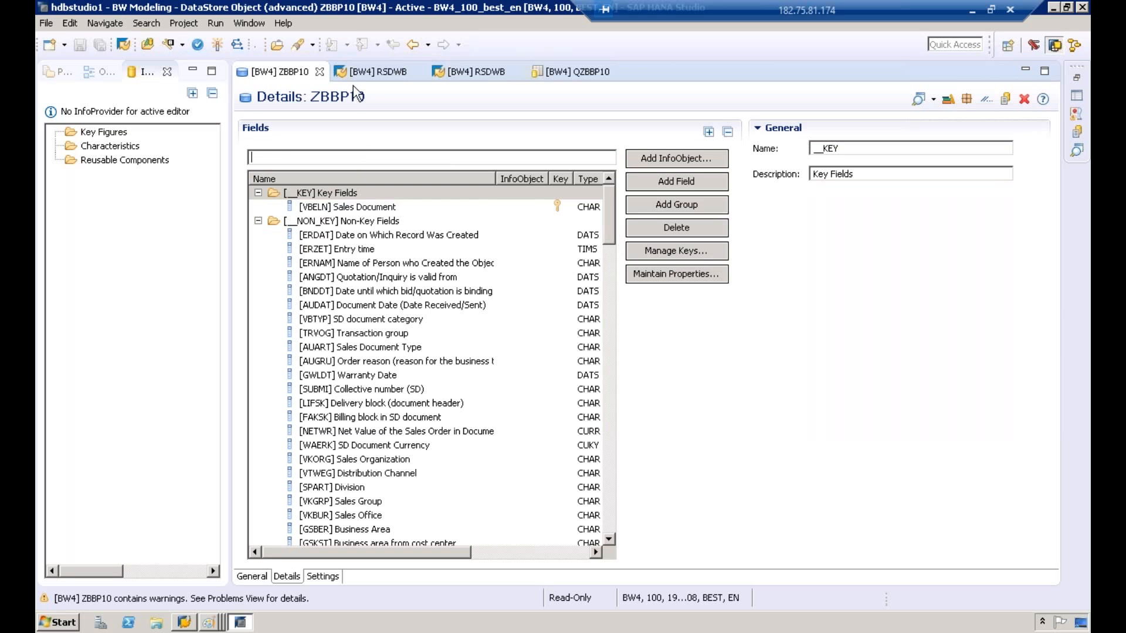
Step: Review the ZDSO_DS to ZBBP10 transformation and the ZBBP10 management view, then leave the management view
left_click(458, 71)
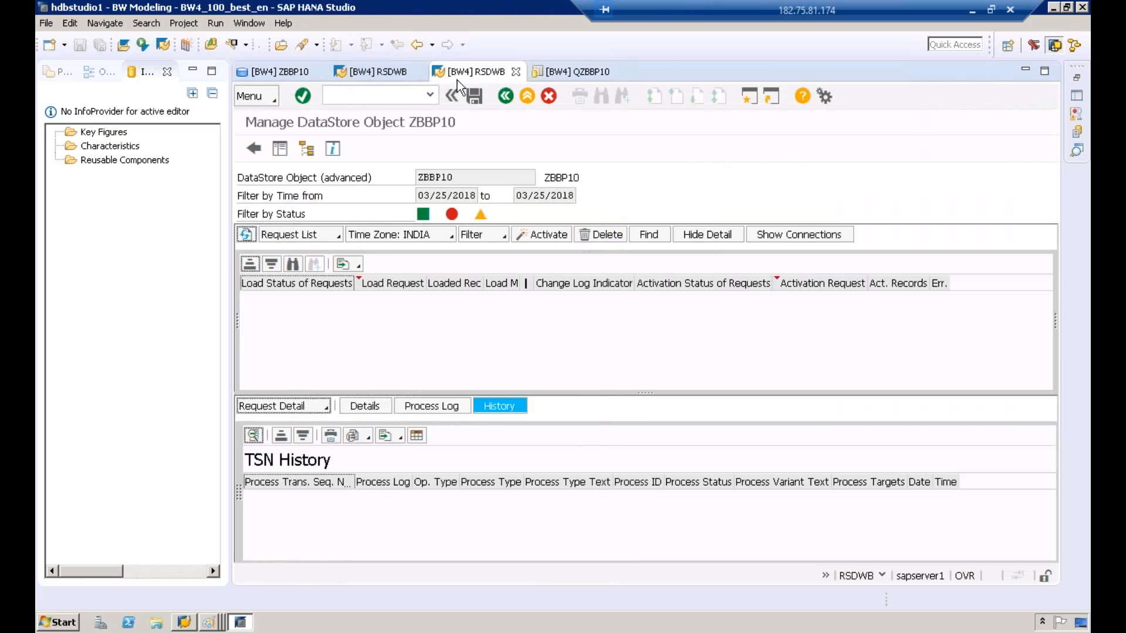
left_click(403, 72)
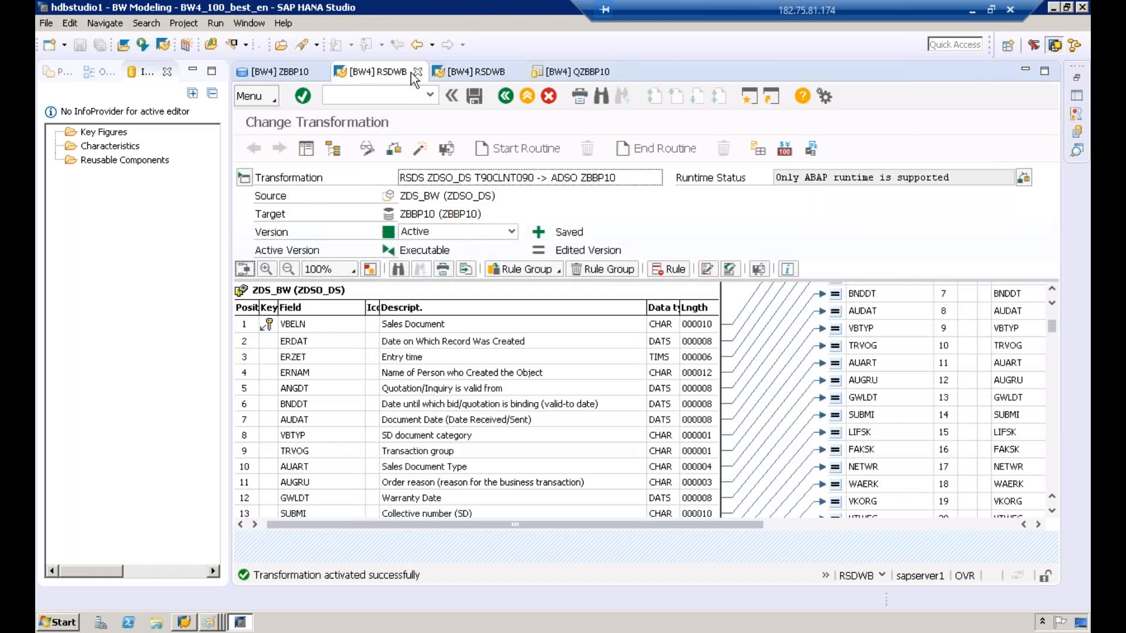
left_click(471, 72)
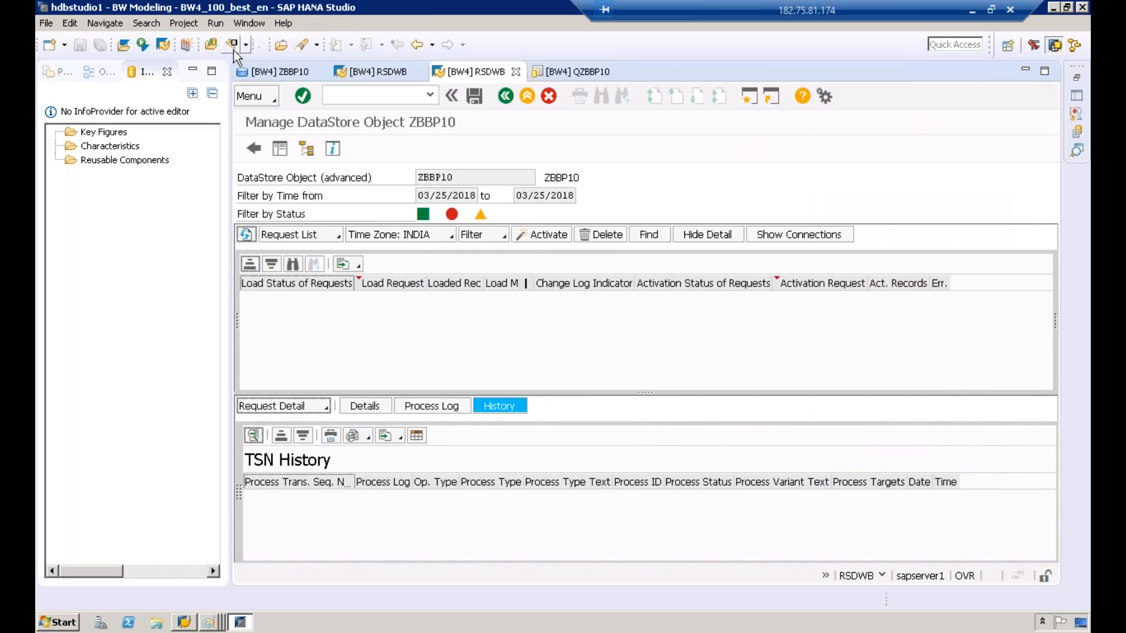
left_click(503, 98)
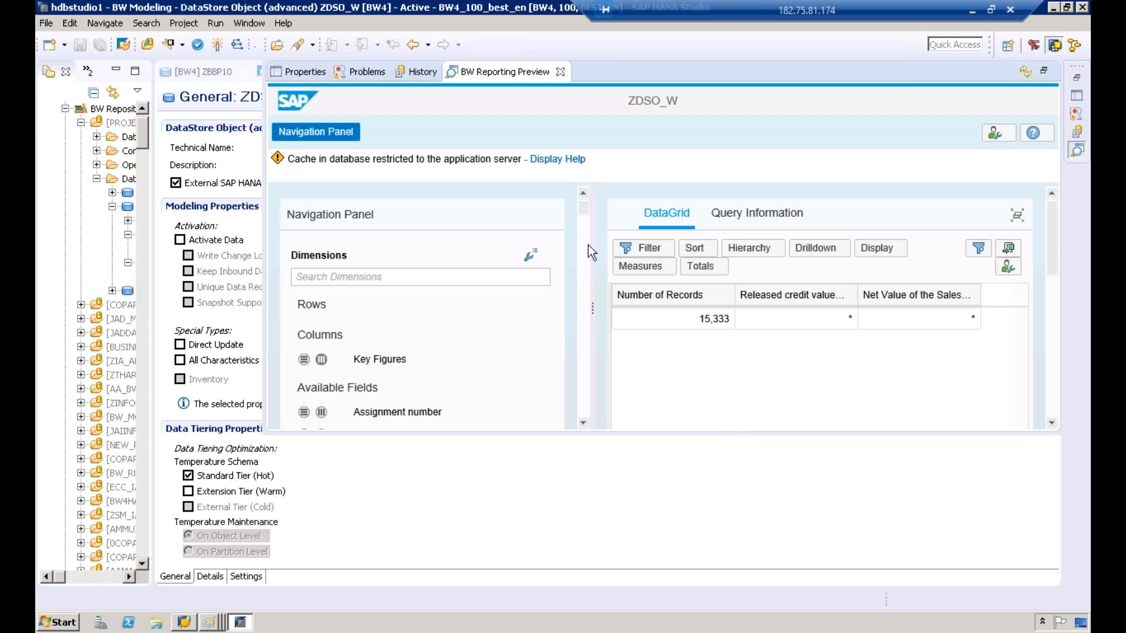
Step: Enlarge the ZDSO_W reporting preview and add the Sales Office field to the columns
left_click_drag(586, 432, 585, 570)
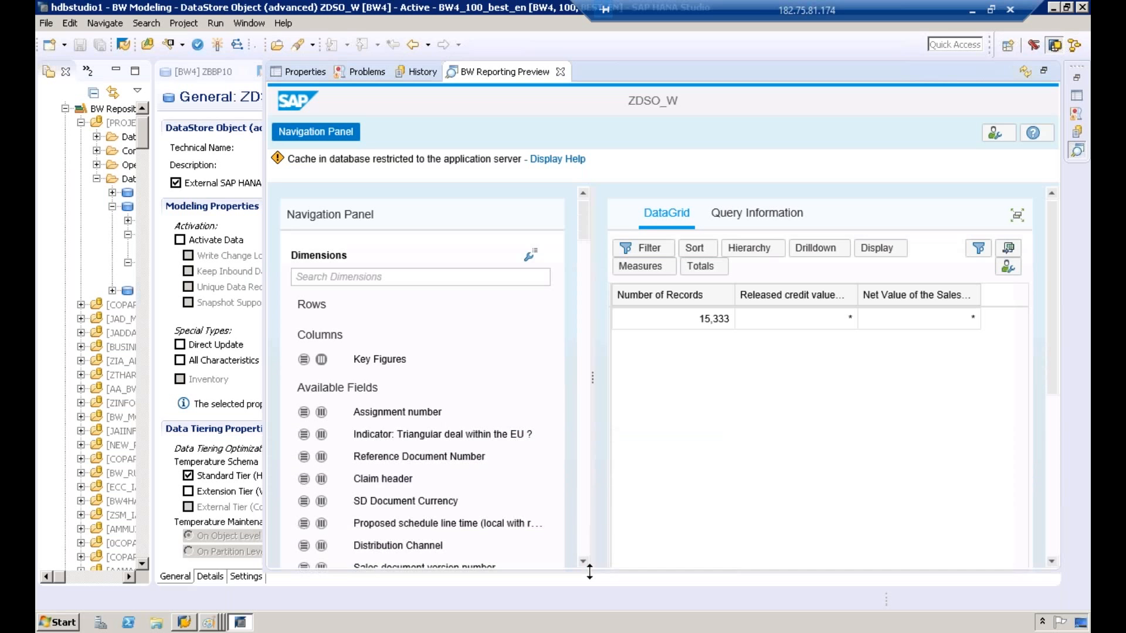
left_click_drag(585, 223, 586, 250)
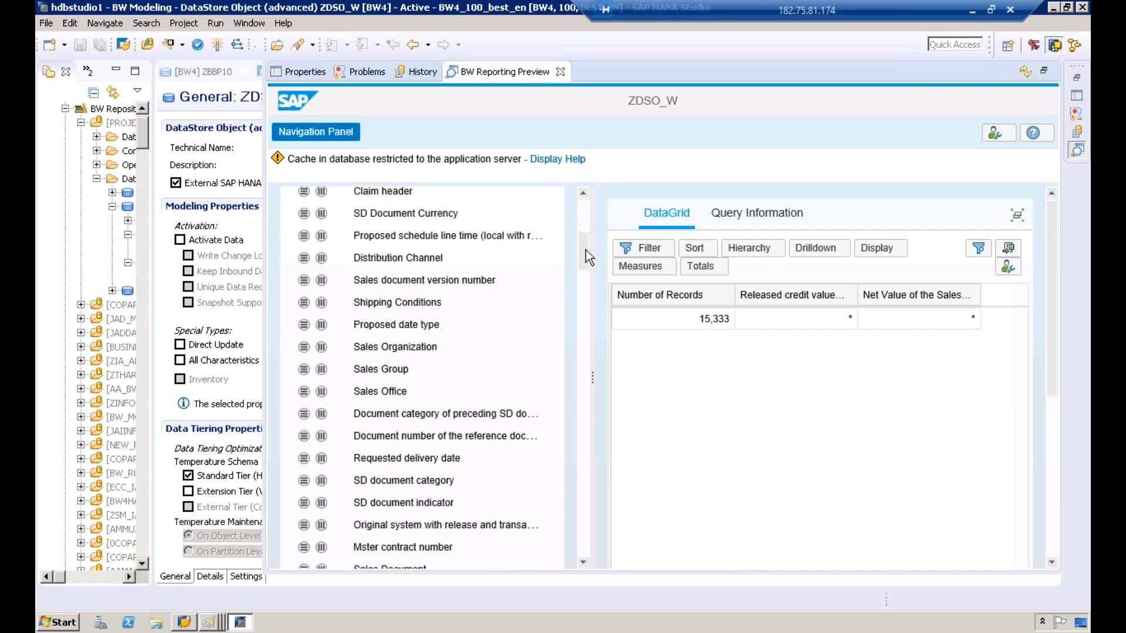
left_click(325, 387)
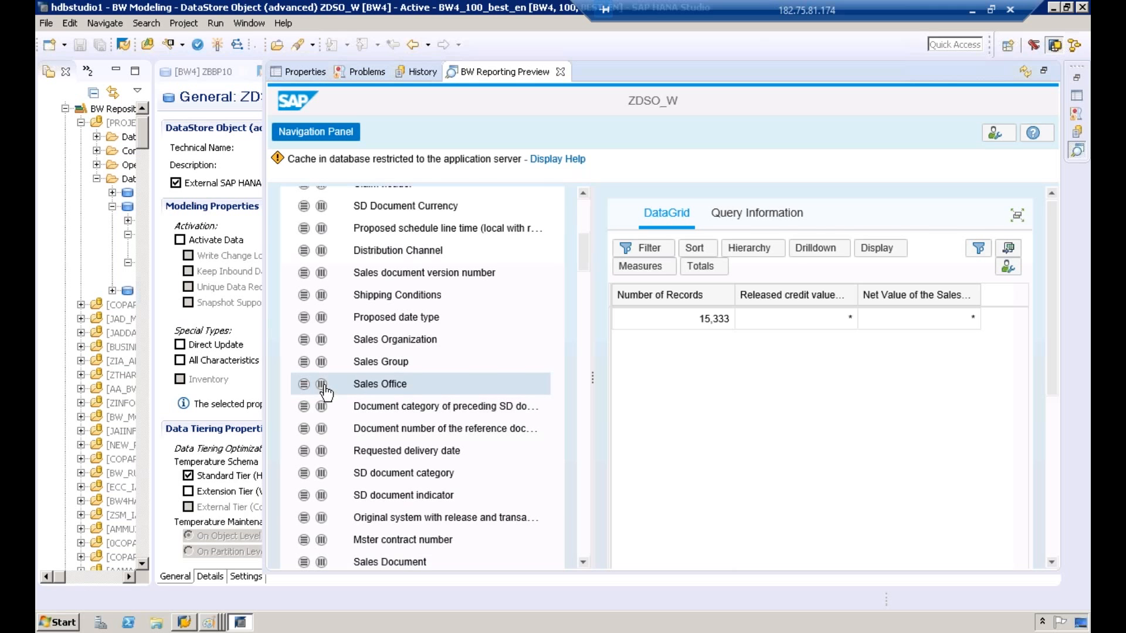
left_click(322, 385)
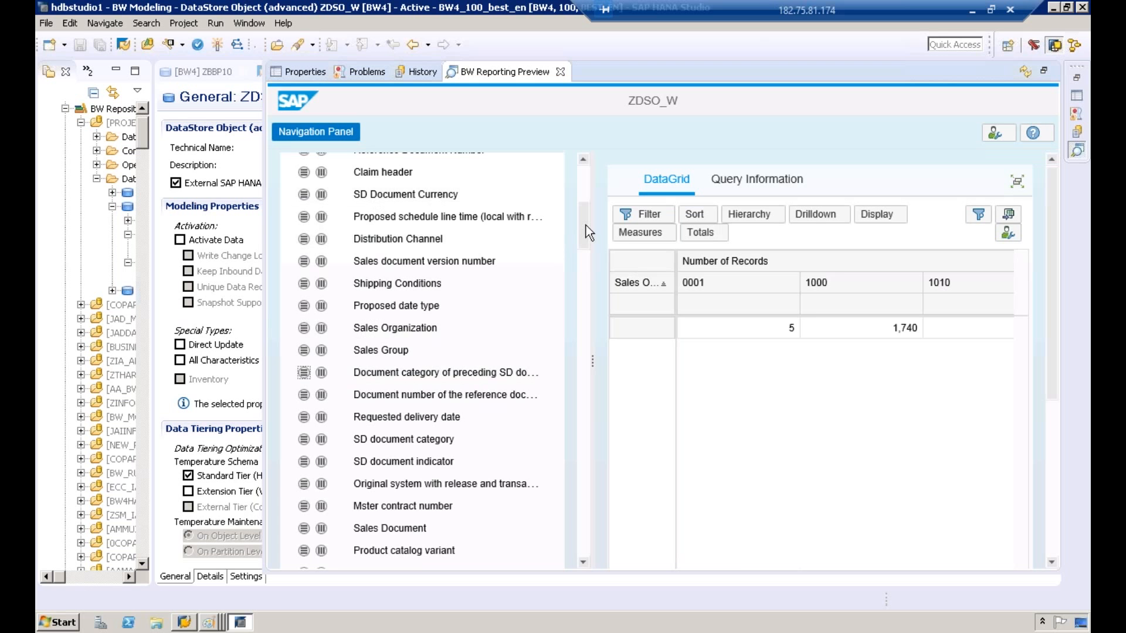
Step: Add the Sales Document and Sales Organization fields to the rows of the ZDSO_W preview
mouse_move(585, 225)
left_mouse_down()
mouse_move(586, 206)
mouse_move(587, 244)
left_mouse_up()
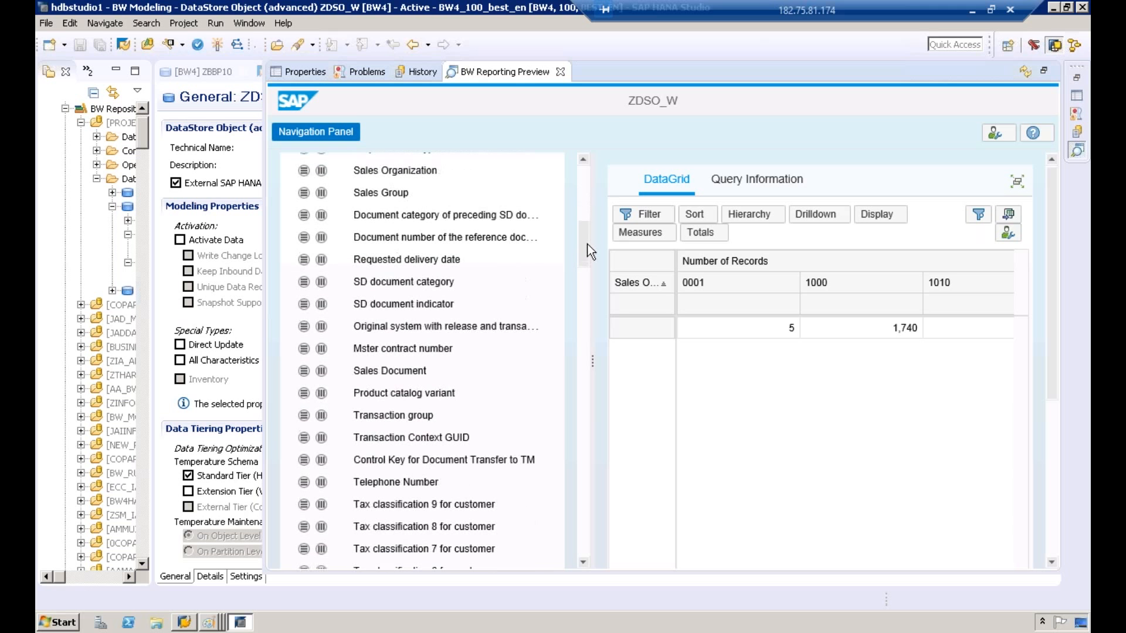
left_click(303, 375)
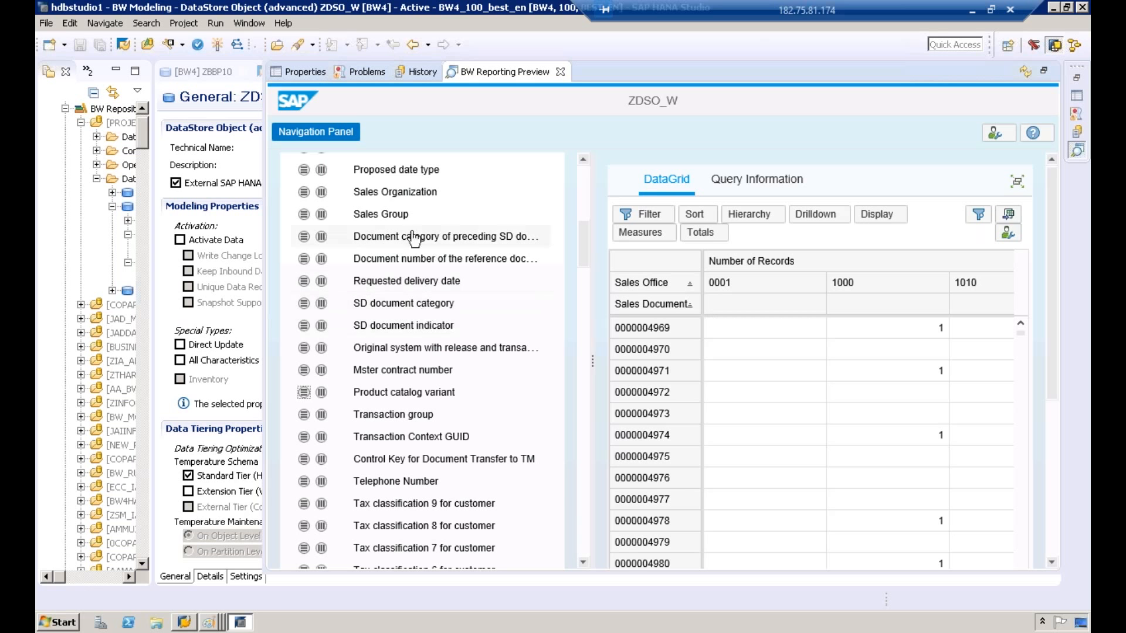
left_click(302, 198)
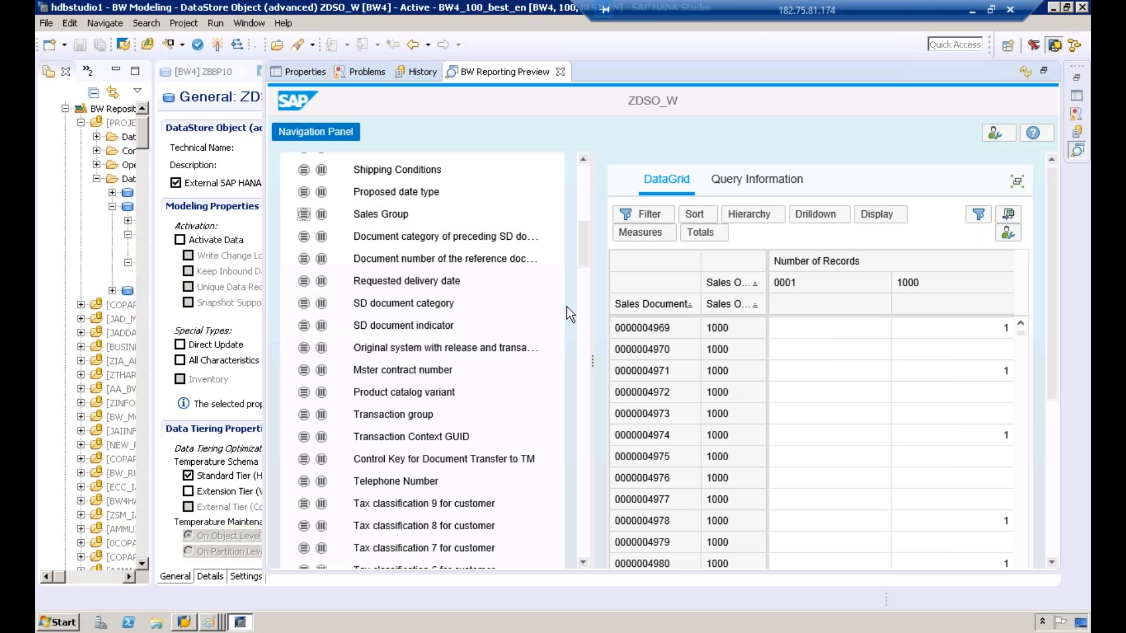
Step: Switch to Paint and draw a rounded box in the lower-left part of the canvas, with the label SAP above it
left_click(209, 624)
left_click(199, 598)
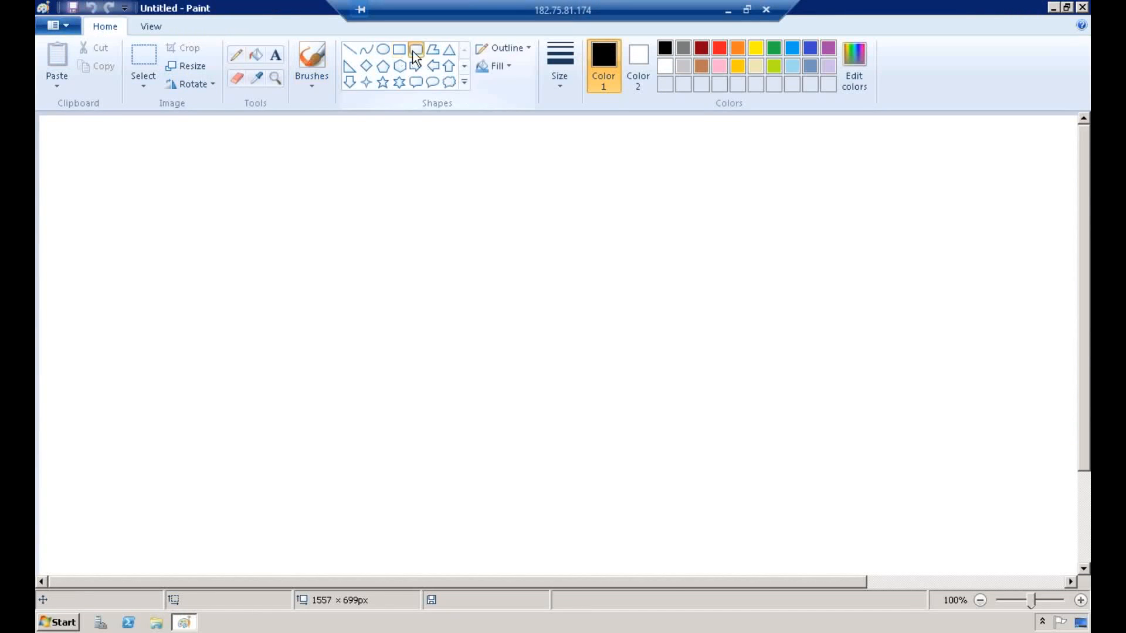
left_click(413, 51)
left_click_drag(133, 375, 270, 516)
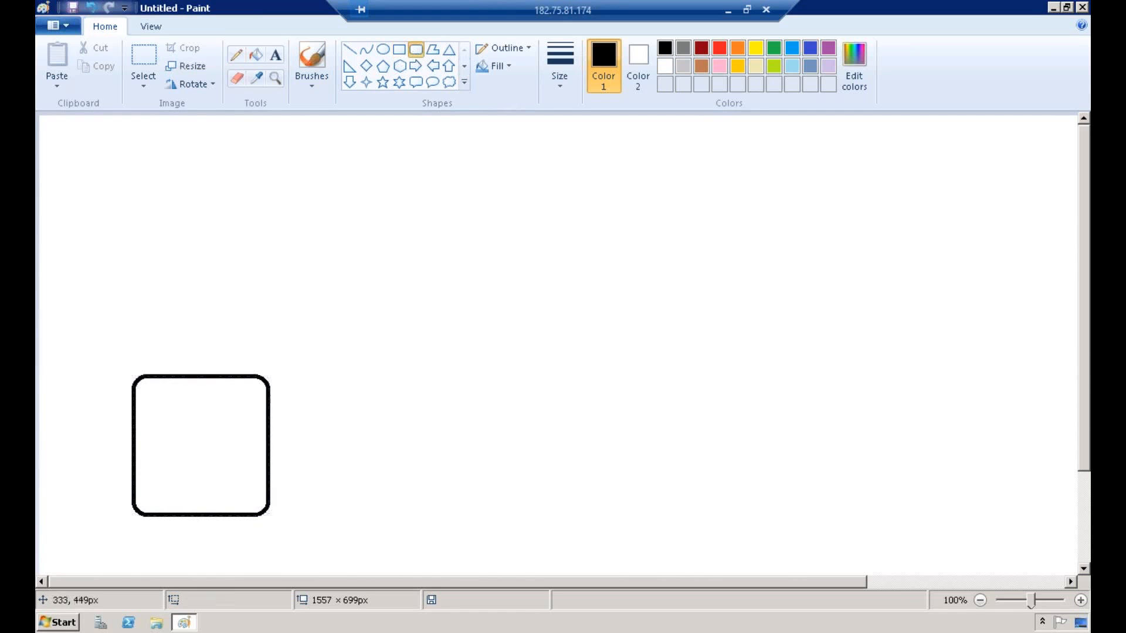
left_click(275, 55)
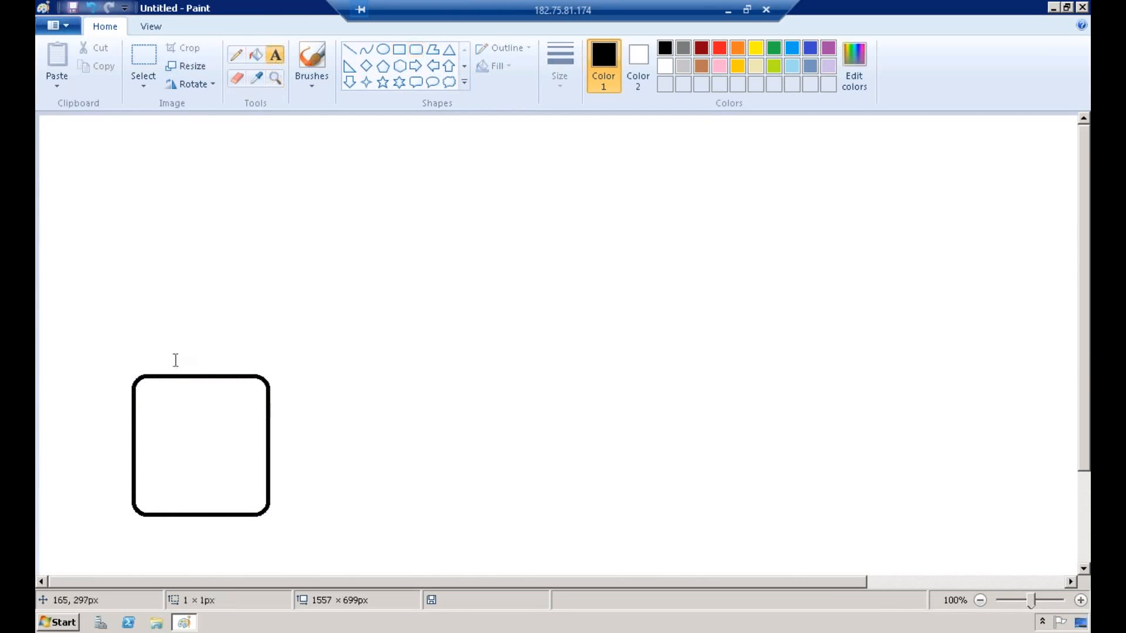
left_click(174, 349)
type("SAP")
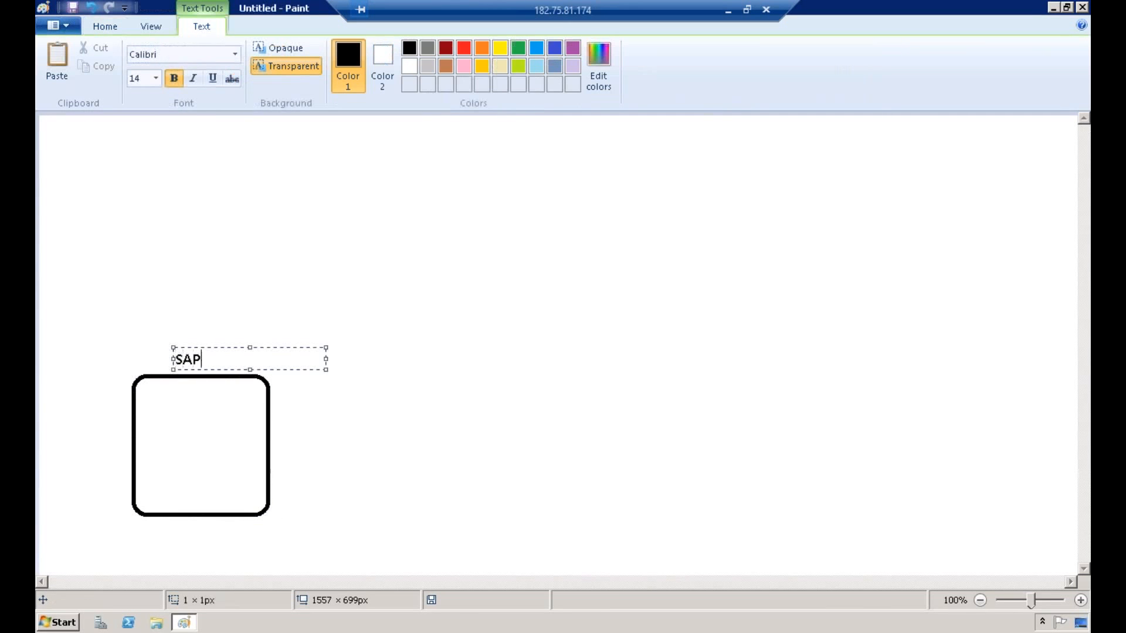
left_click(420, 367)
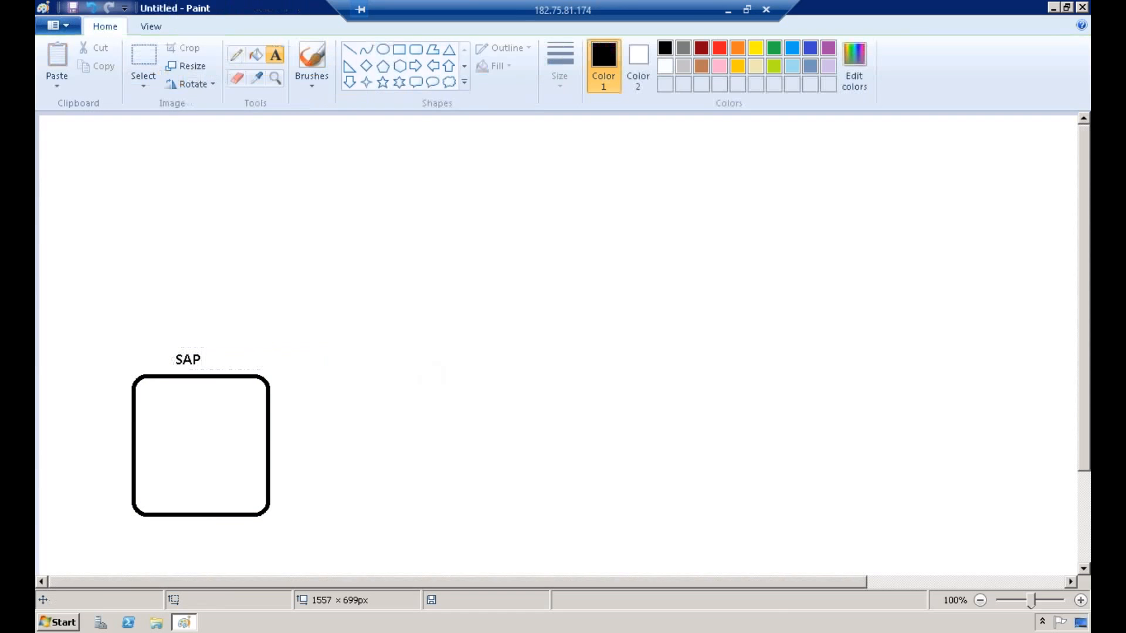
Step: Draw a wide, flat rectangle in the lower-right part of the canvas and write SAP HANA above it
left_click(395, 52)
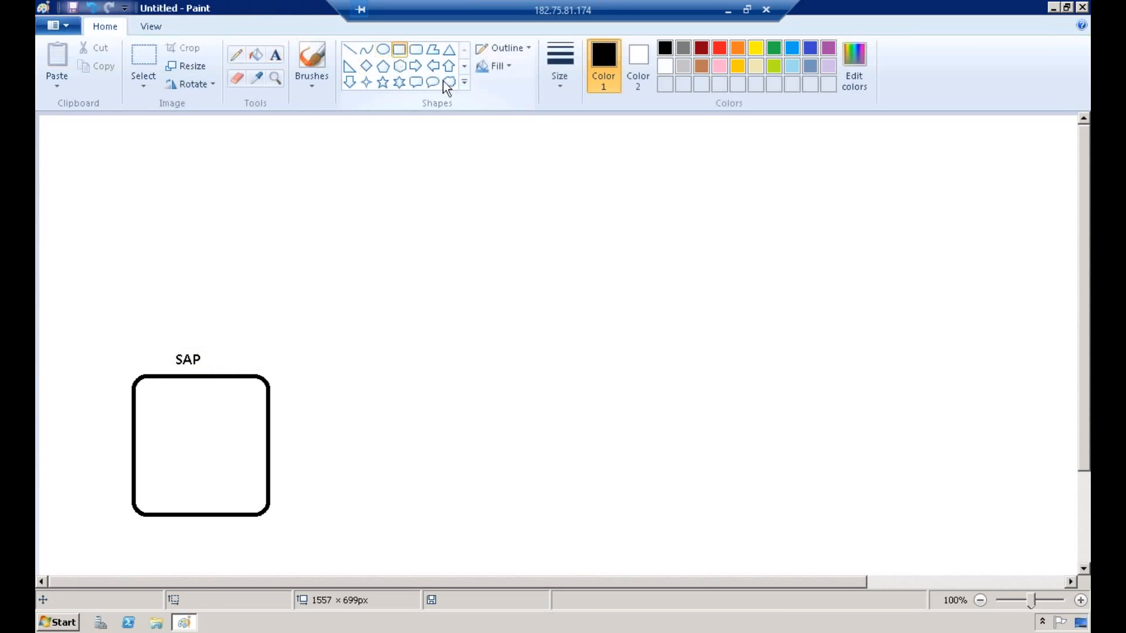
left_click_drag(619, 445, 842, 499)
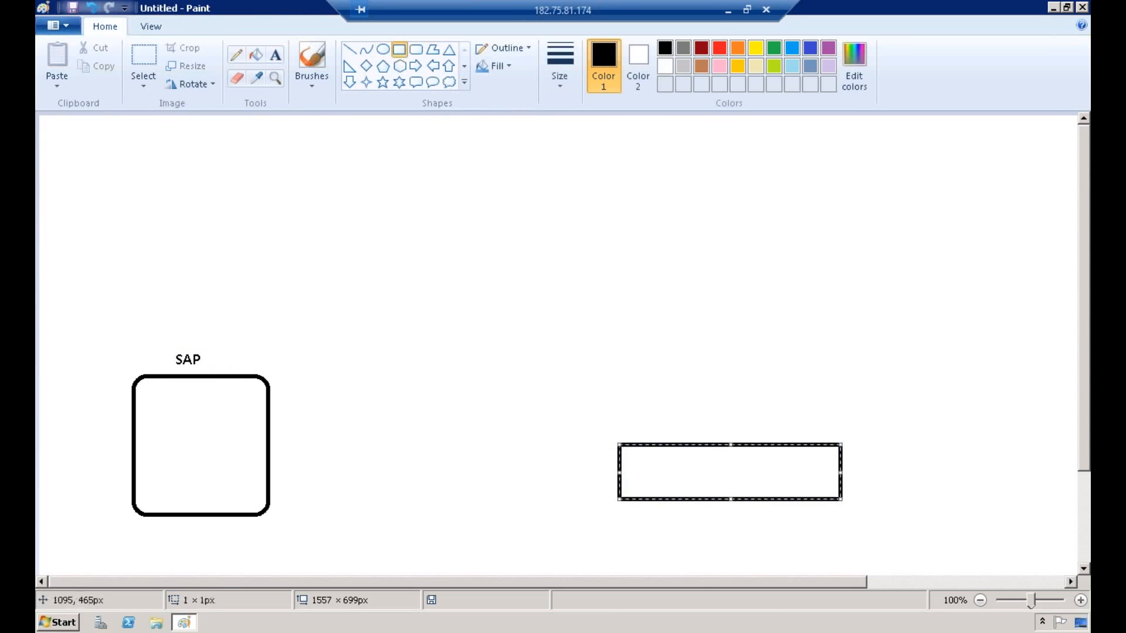
left_click(277, 57)
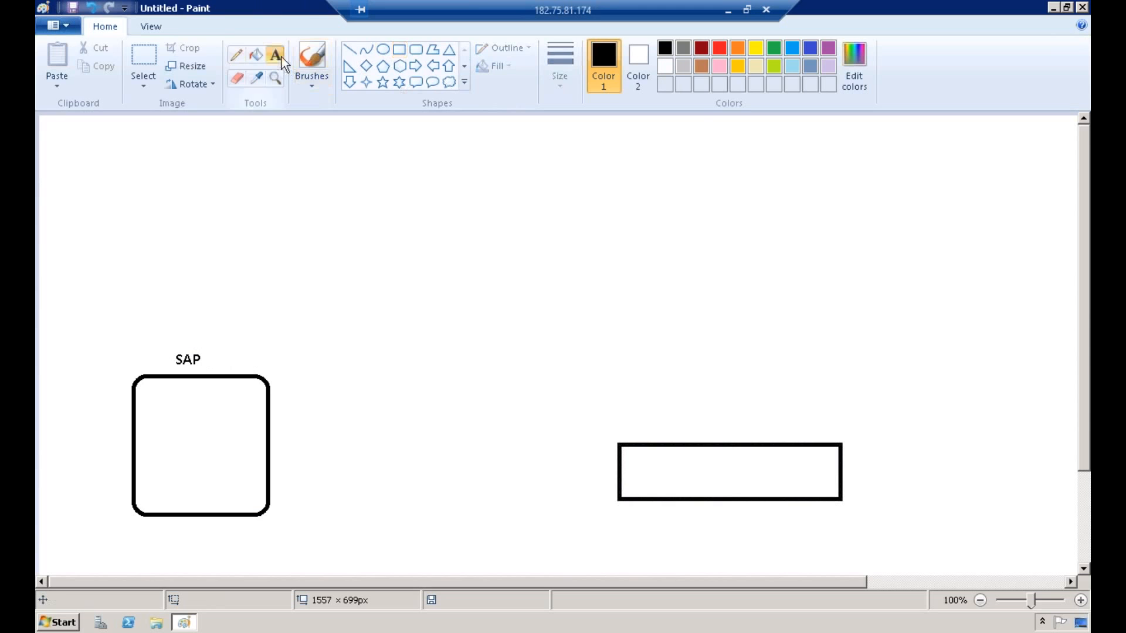
left_click(702, 418)
type("SAP HANA")
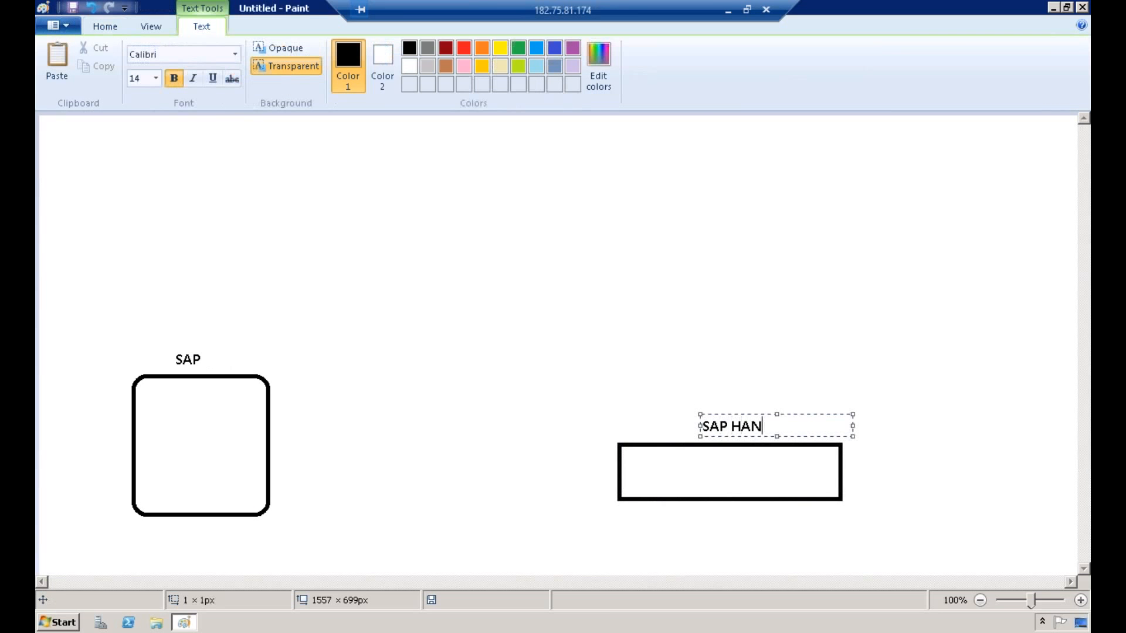
left_click(741, 320)
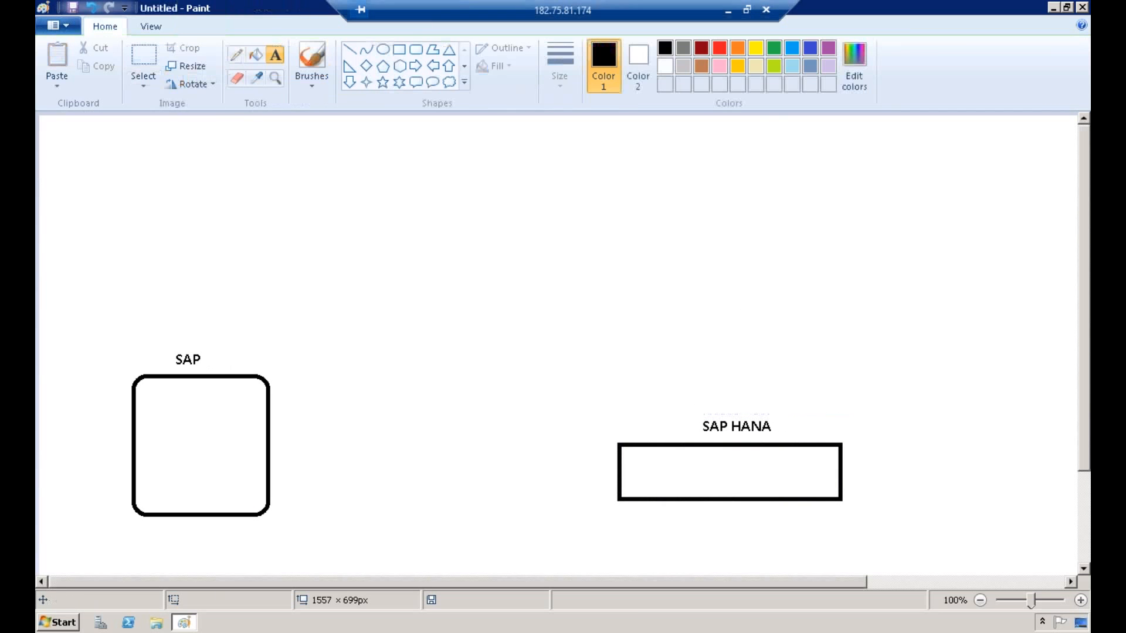
Step: Draw a rounded box standing on the wide rectangle and move the SAP HANA label down inside that rectangle
left_click_drag(663, 346, 792, 444)
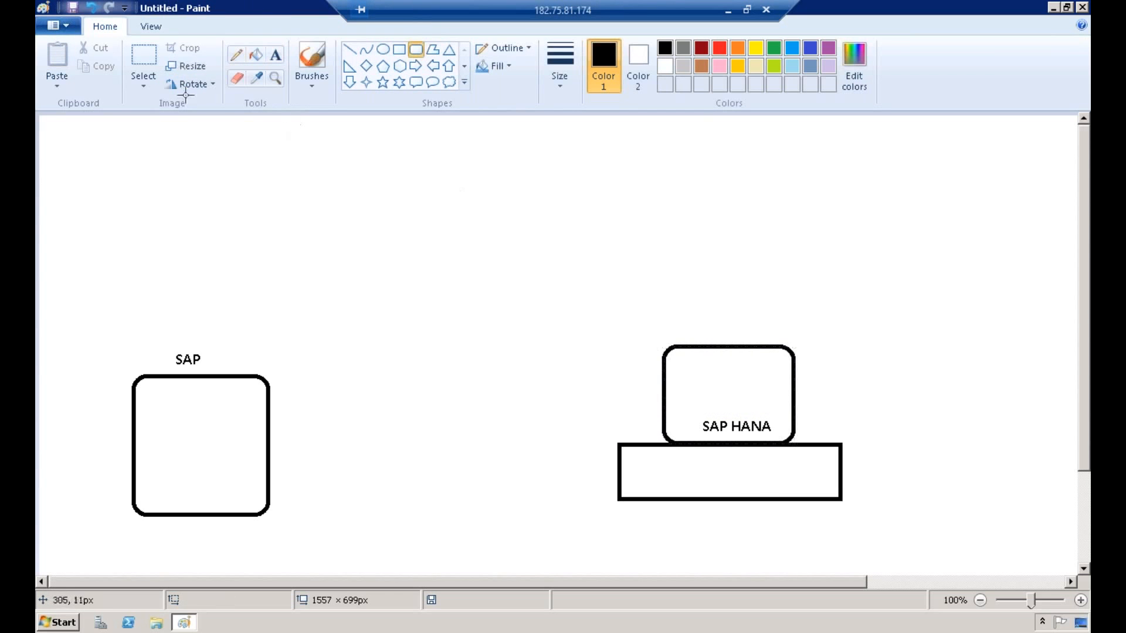
left_click(141, 58)
left_click_drag(688, 414, 738, 471)
left_click(543, 186)
Step: Write the label BW4HANA above the rounded box that stands on the SAP HANA rectangle
left_click(277, 57)
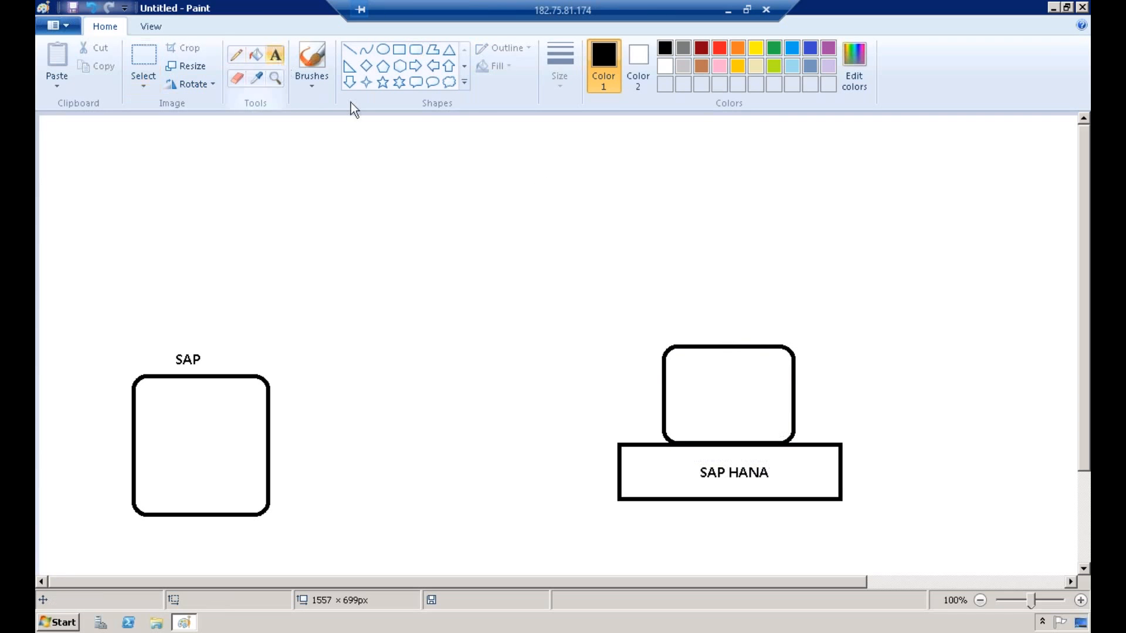
left_click(720, 322)
type("BW")
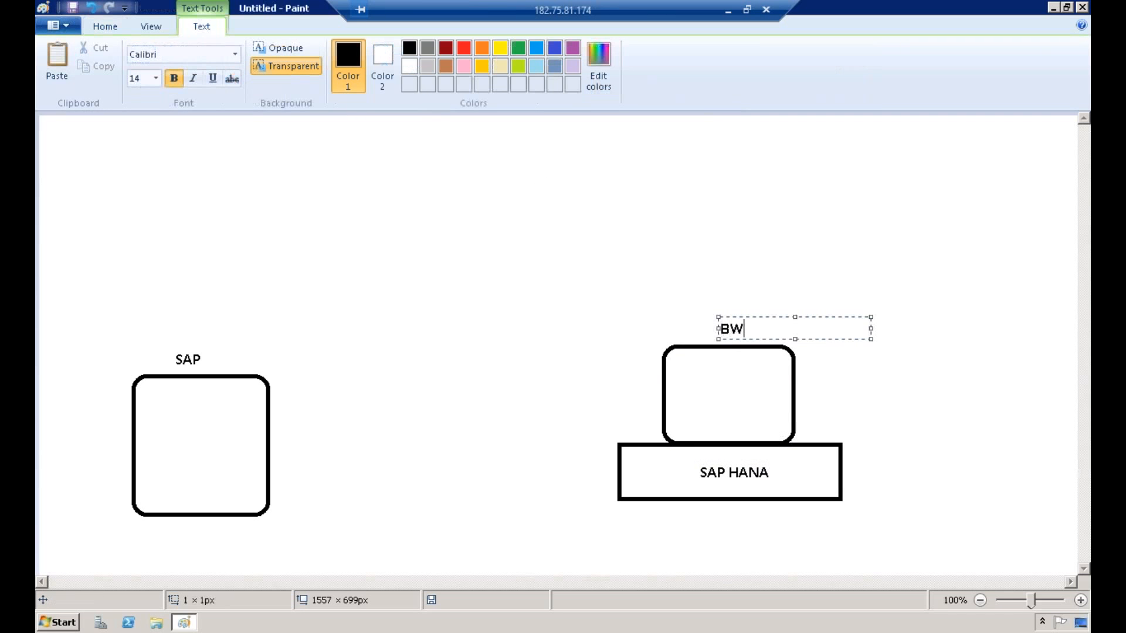
type("4HANA")
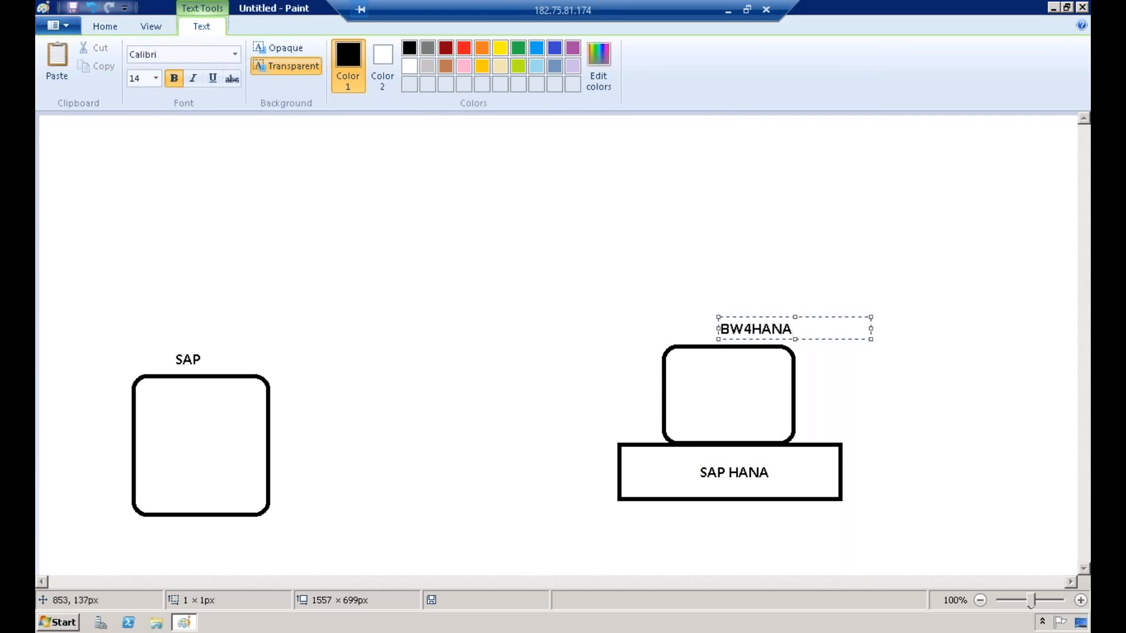
left_click(742, 229)
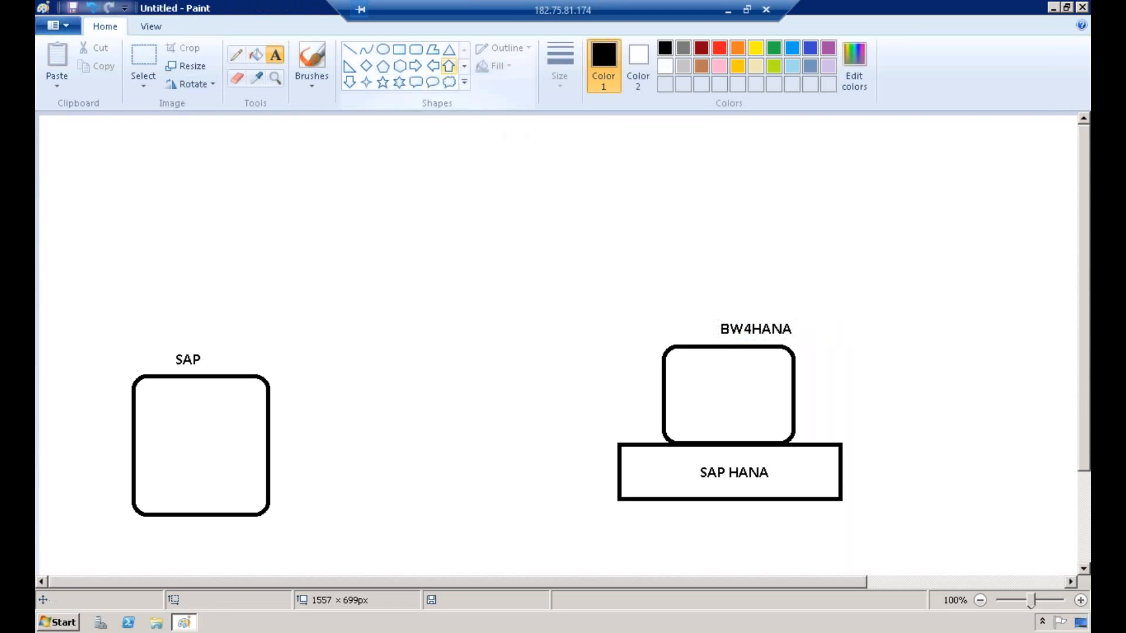
Step: Draw a small rounded box at the right end of the SAP HANA rectangle and label it CV
left_click(399, 50)
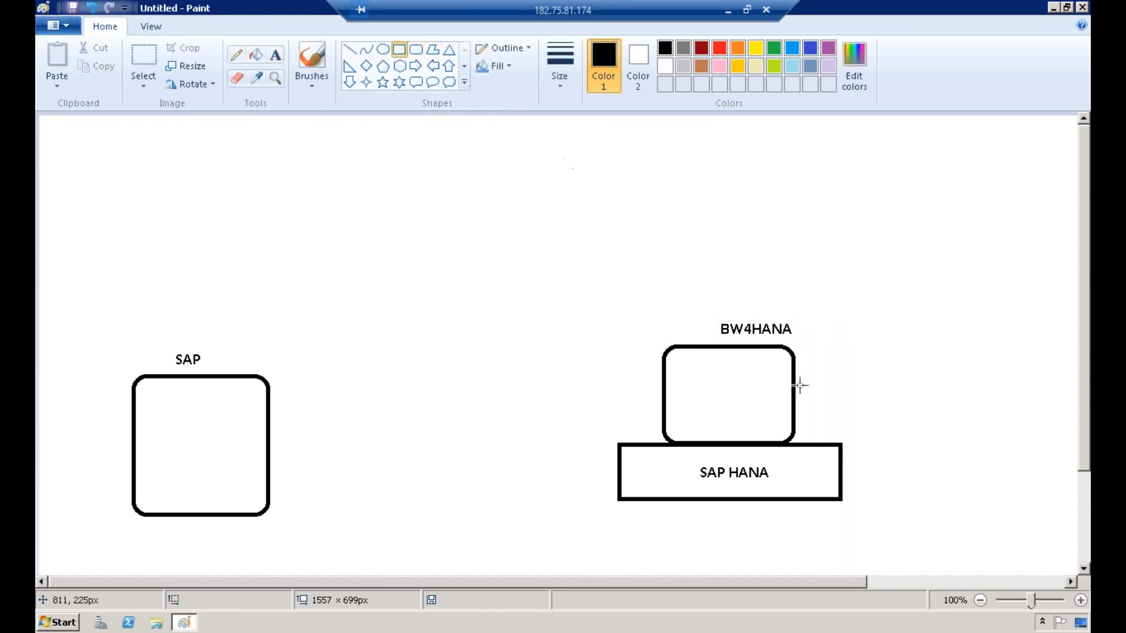
left_click(417, 49)
left_click_drag(785, 459, 835, 483)
left_click(536, 223)
left_click(275, 56)
left_click(795, 458)
type("CV")
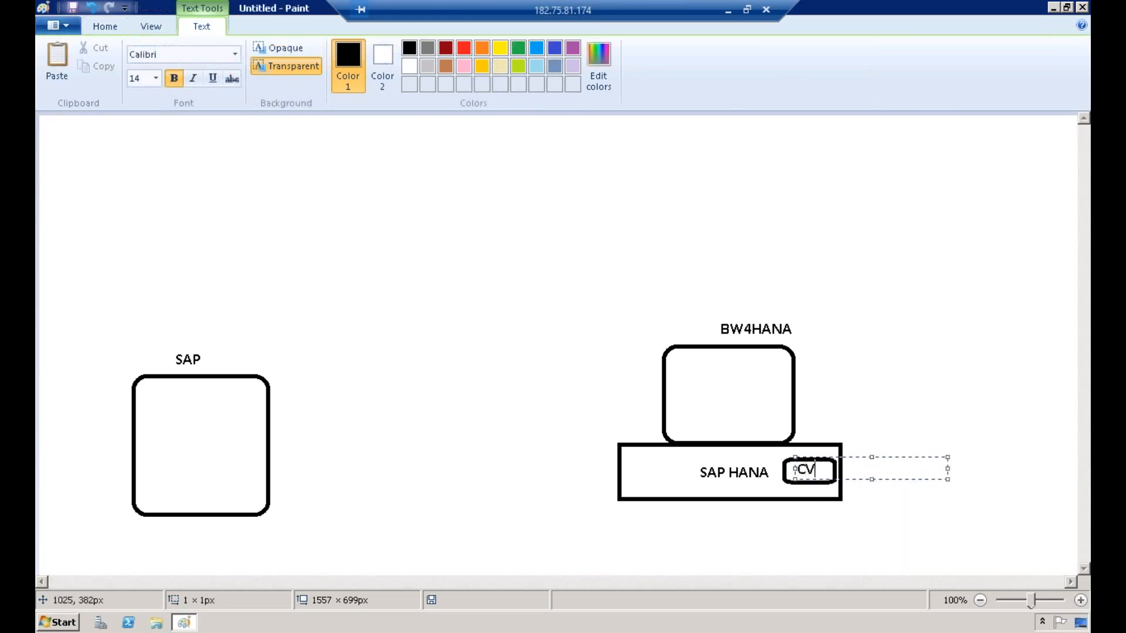
left_click(578, 221)
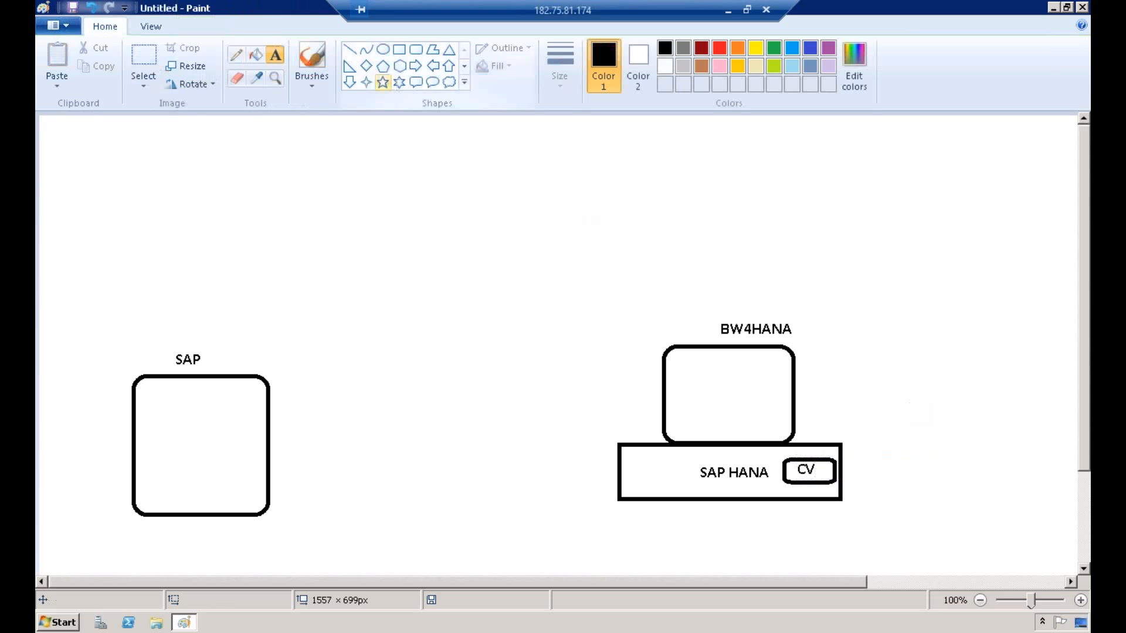
Step: Draw a line from CV up into the BW4HANA box, ending at a new rounded box of about 68 × 48 px labelled CP
left_click(349, 49)
left_click_drag(814, 456, 748, 400)
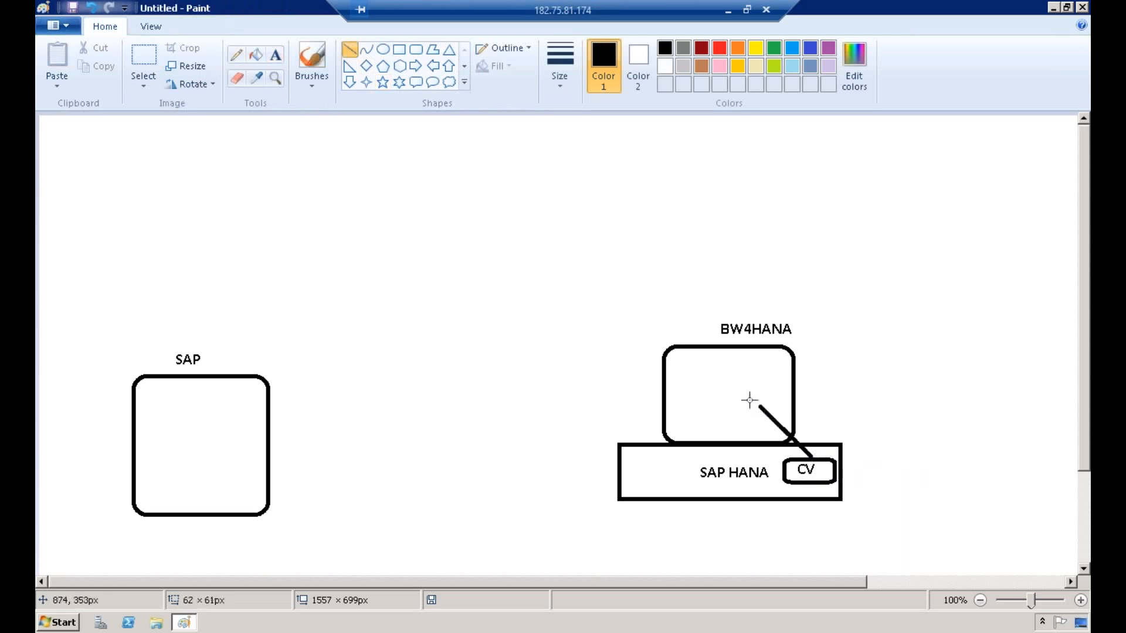
left_click(416, 50)
left_click_drag(724, 358, 779, 398)
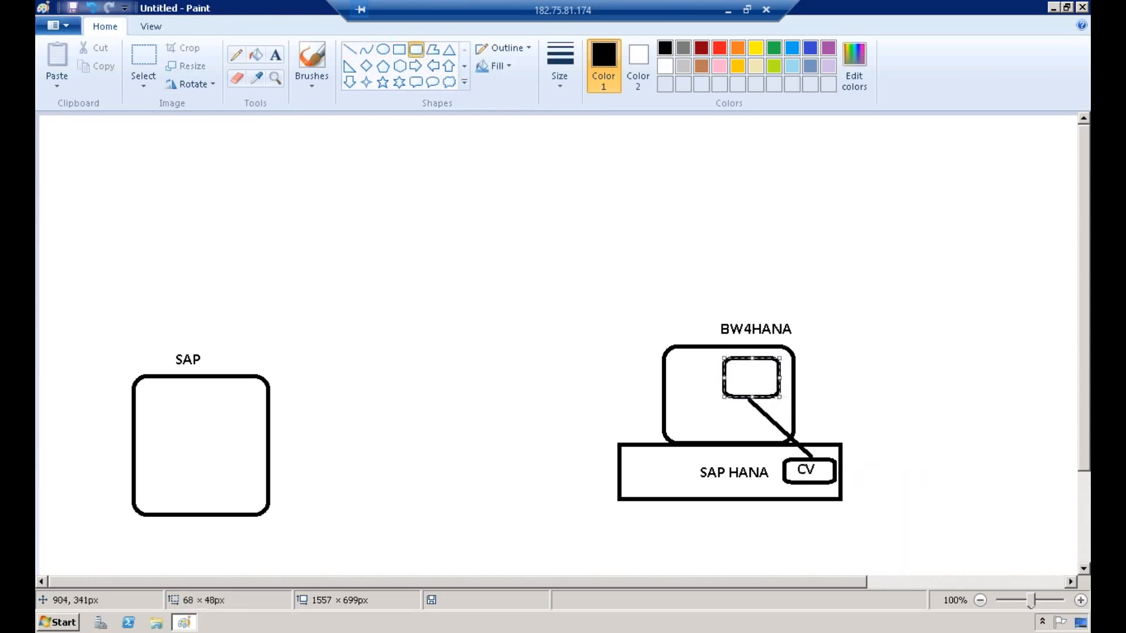
left_click(273, 58)
left_click(733, 371)
type("CP")
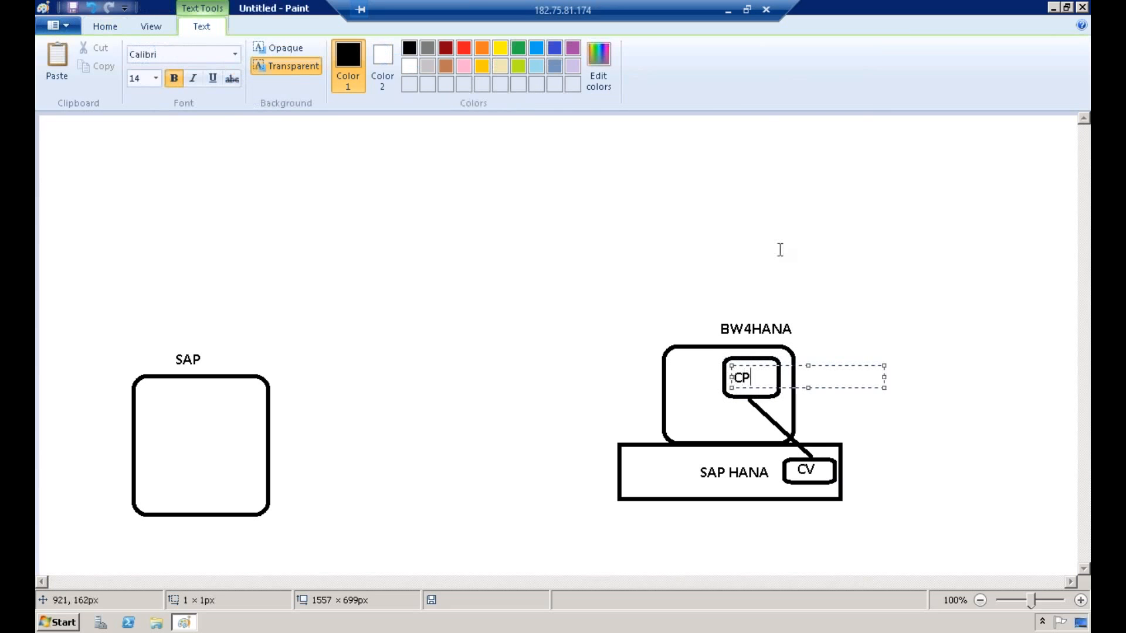
left_click(771, 249)
Step: Draw a small rounded box labelled ADSO in the lower-left corner of the BW4HANA box and connect it to CP with a line
left_click(416, 50)
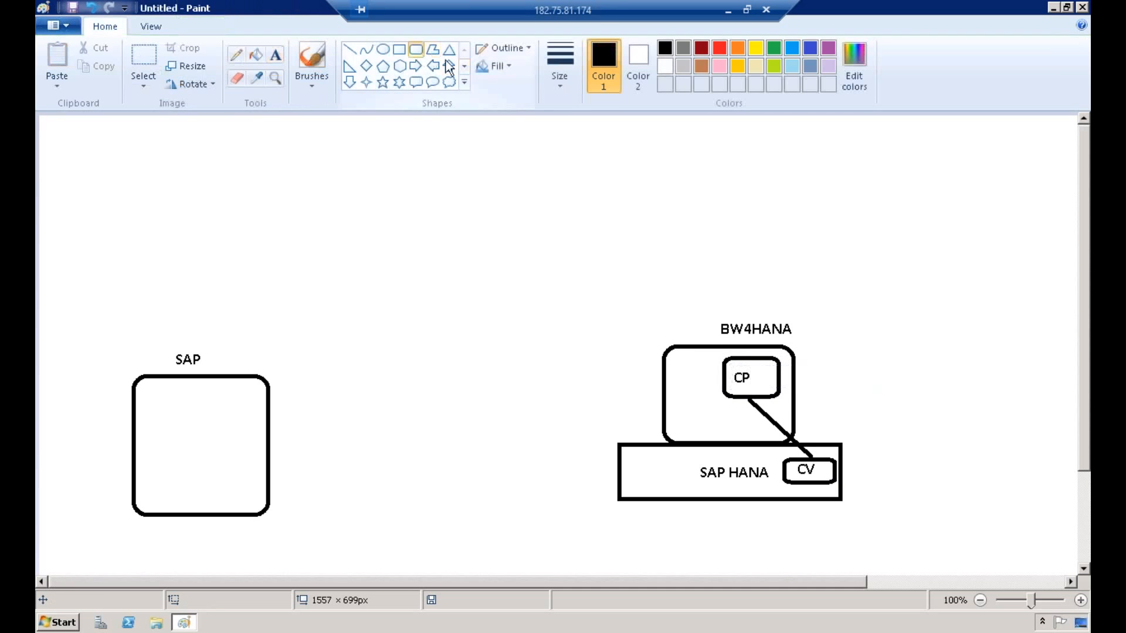
left_click_drag(670, 404, 722, 434)
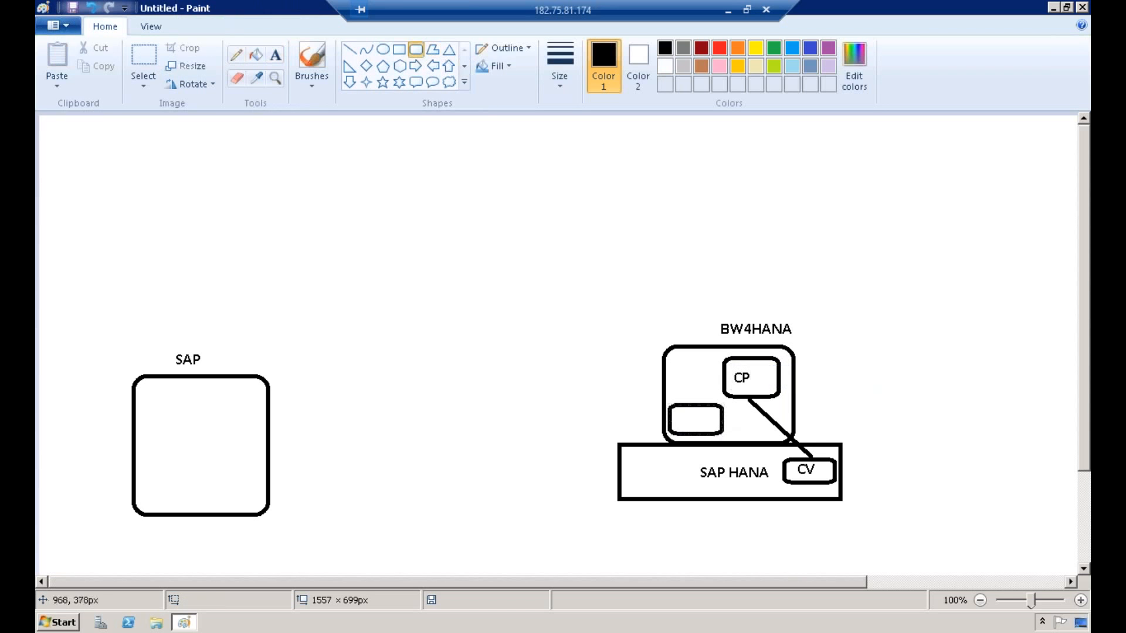
left_click(275, 55)
left_click(674, 411)
type("ADSO")
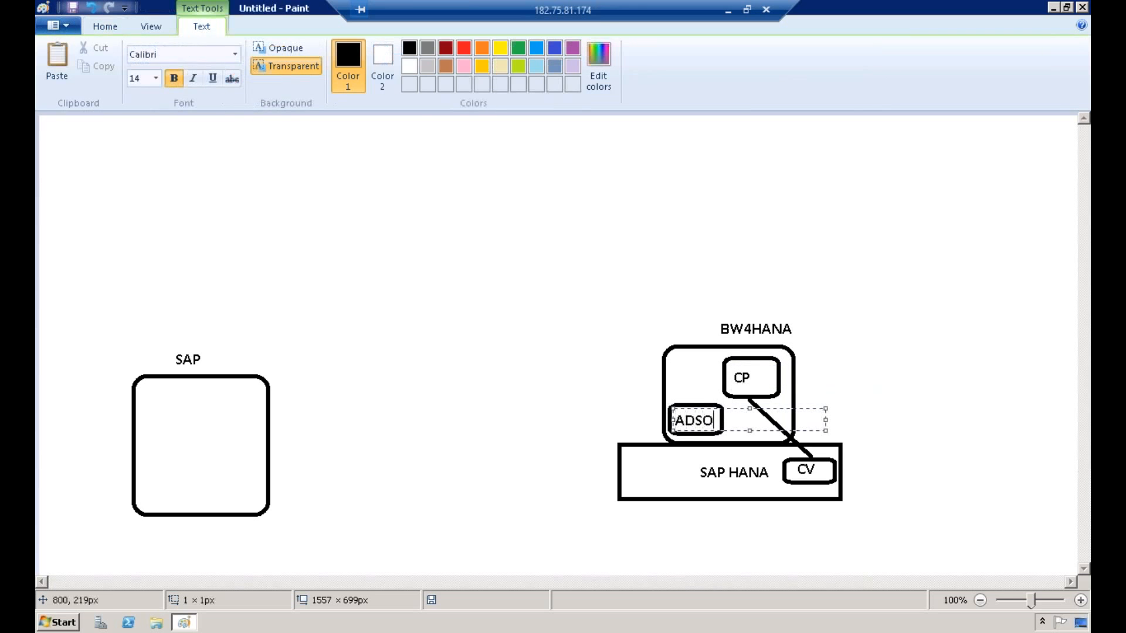
left_click(706, 266)
left_click(349, 50)
left_click_drag(687, 402, 728, 379)
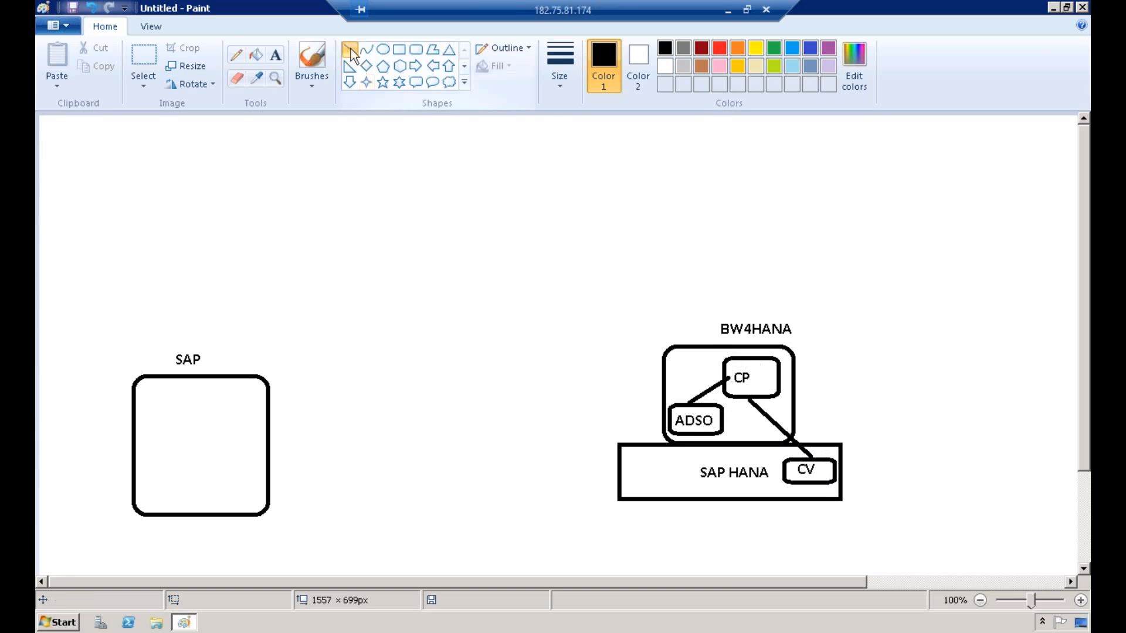
Step: Draw a line from CP to above and left of the BW4HANA box, ending at a new rounded box labelled UI
left_click_drag(730, 357, 659, 273)
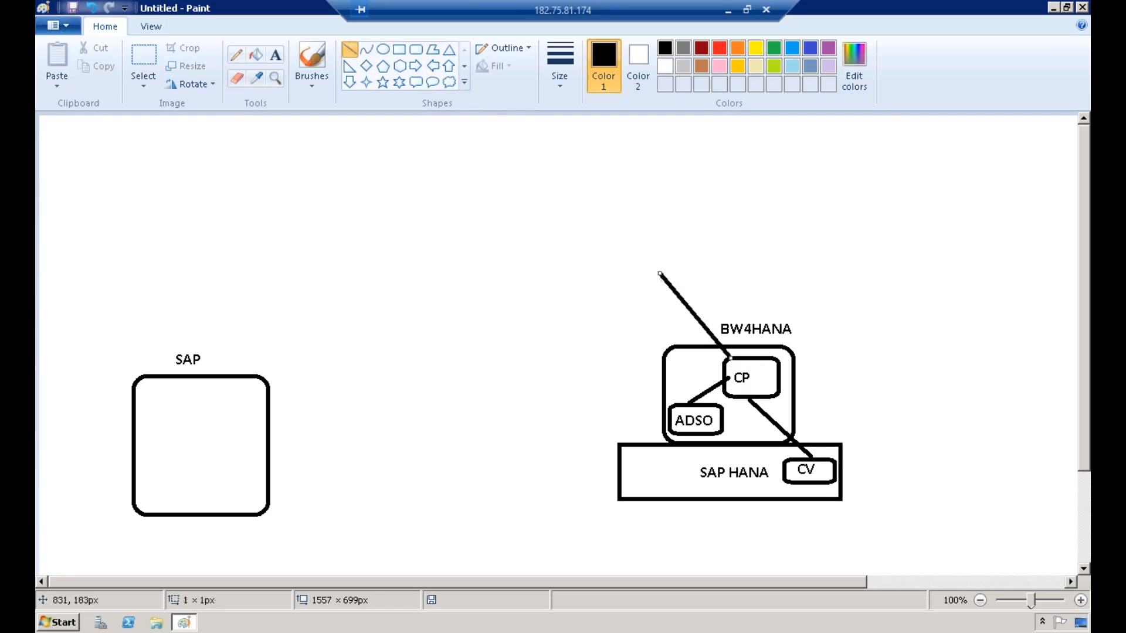
left_click(417, 49)
left_click_drag(627, 236, 687, 271)
left_click(274, 56)
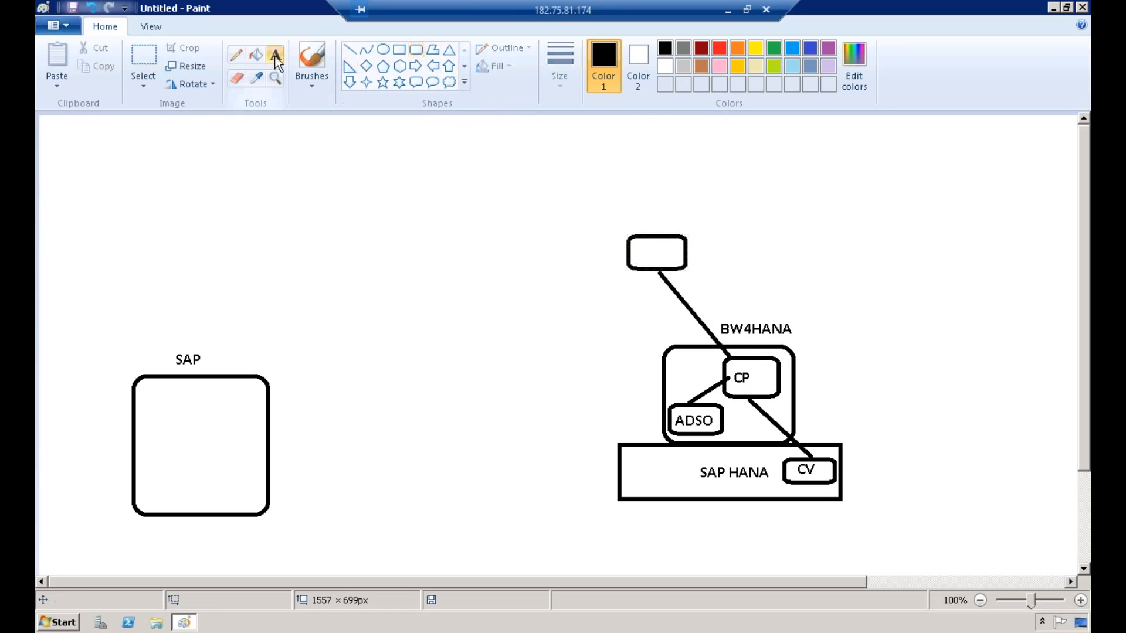
left_click(642, 250)
type("IU")
key("BackSpace")
key("BackSpace")
type("UI")
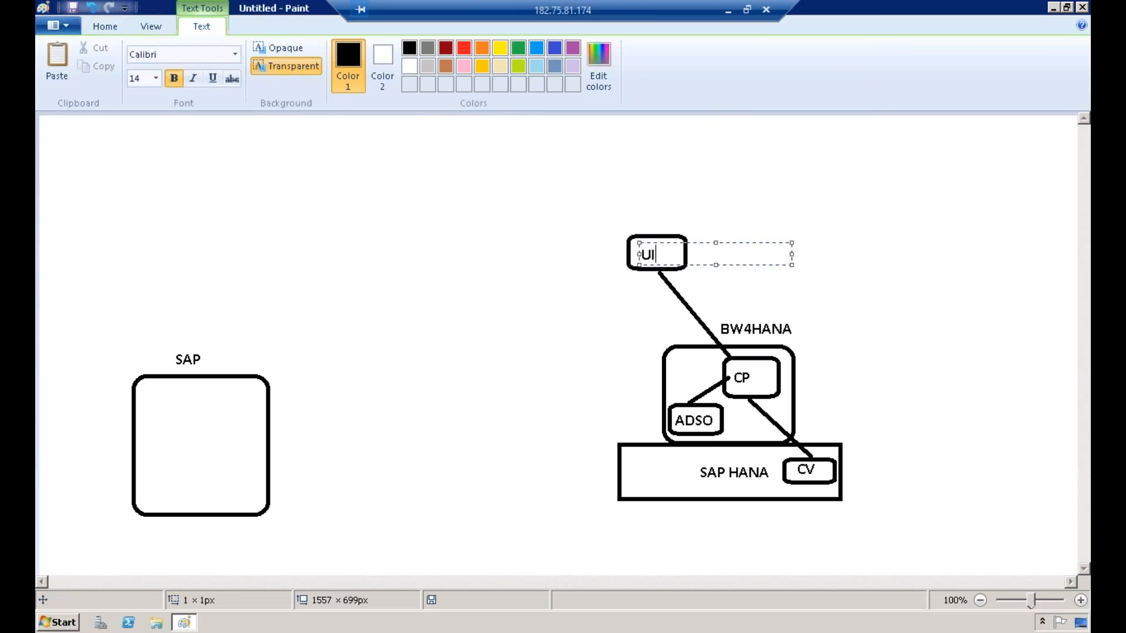
Step: Draw a rounded box of about 84 × 29 px around the SAP label
left_click(678, 178)
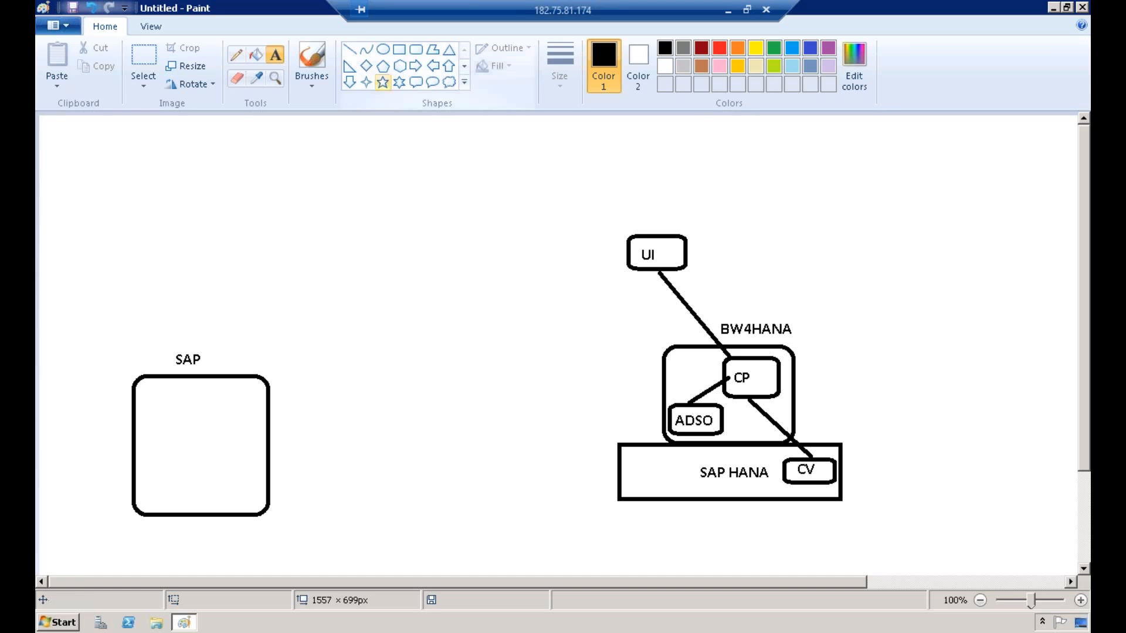
left_click(415, 49)
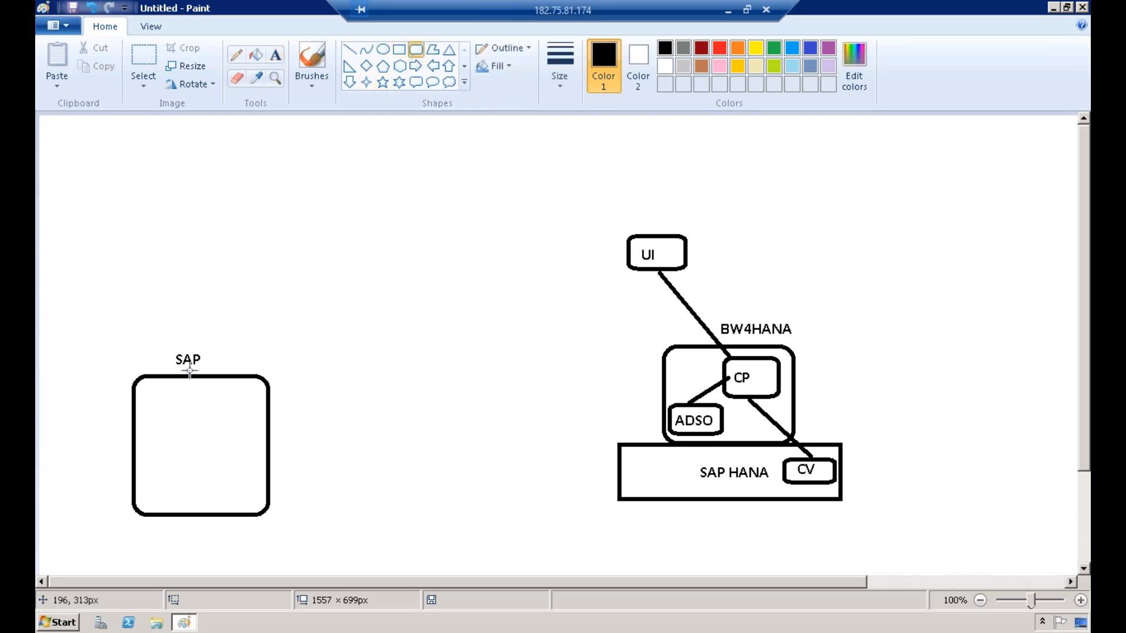
left_click_drag(164, 347, 235, 372)
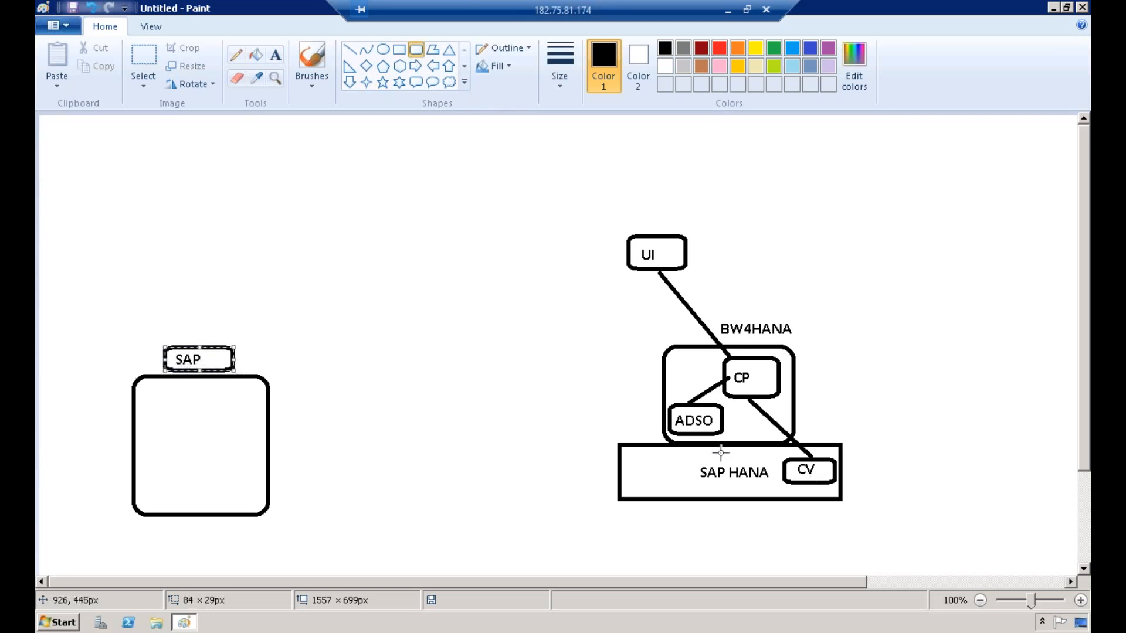
Step: Draw a rounded box between the large SAP box and the SAP HANA rectangle and label it SLT above
left_click_drag(450, 461, 524, 510)
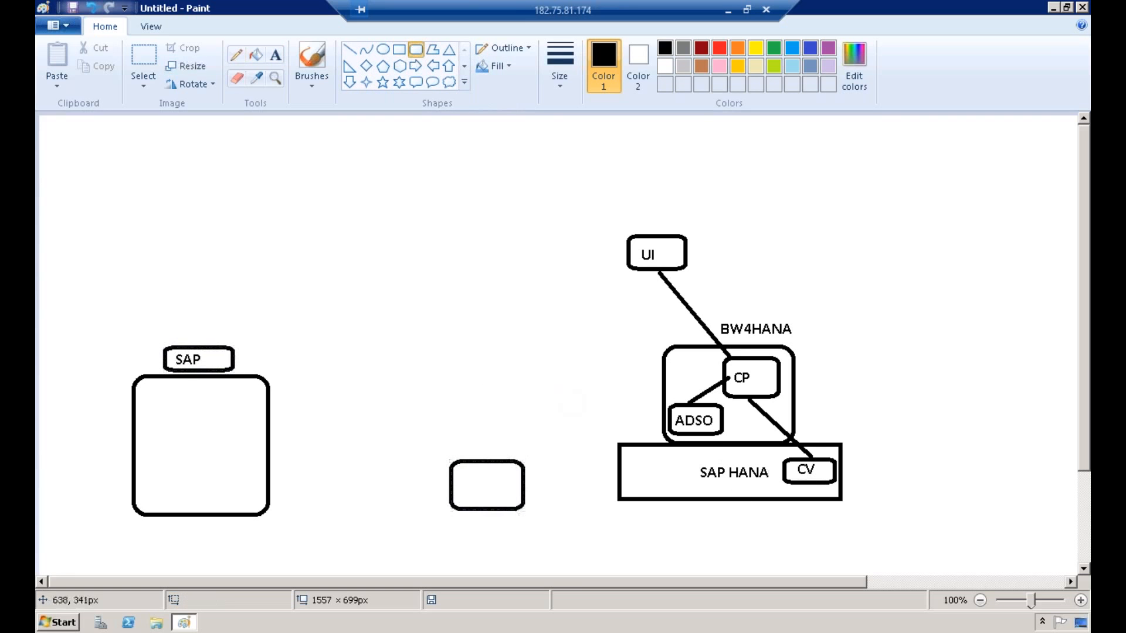
left_click(275, 55)
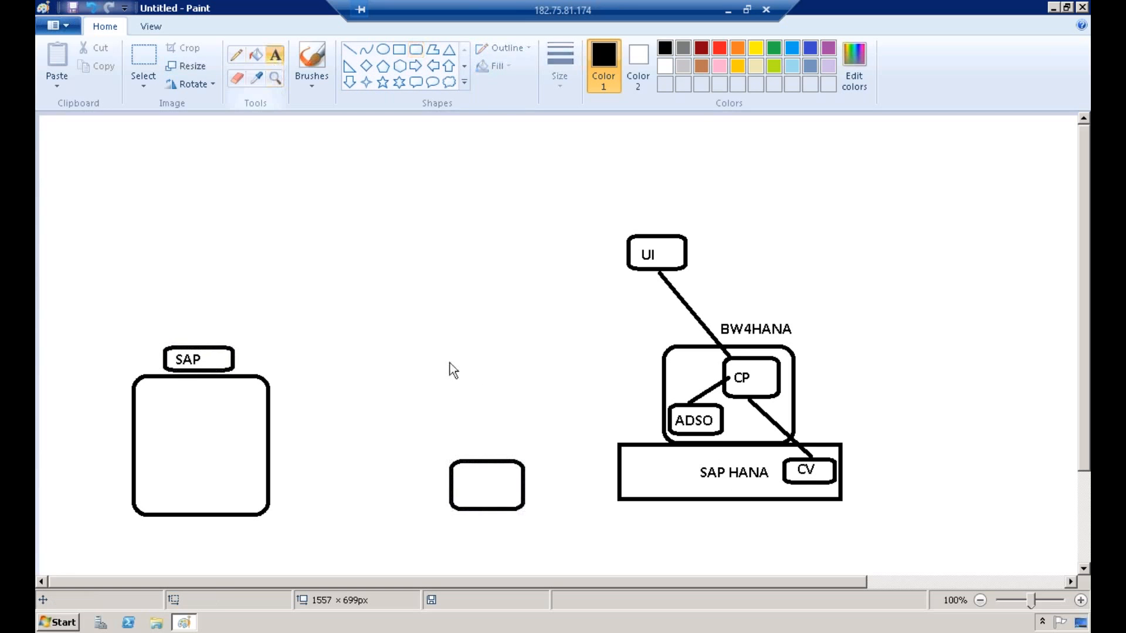
left_click(471, 425)
type("SLT")
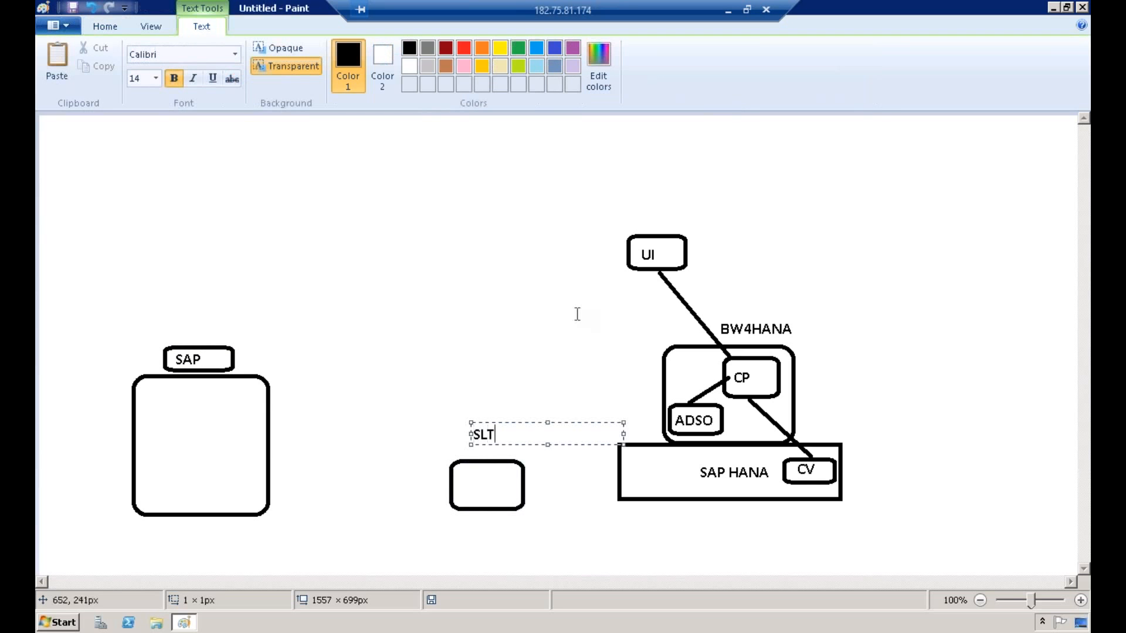
left_click(455, 156)
Step: Connect the large SAP box to the SLT box and the SLT box to the SAP HANA rectangle with straight lines
left_click(350, 49)
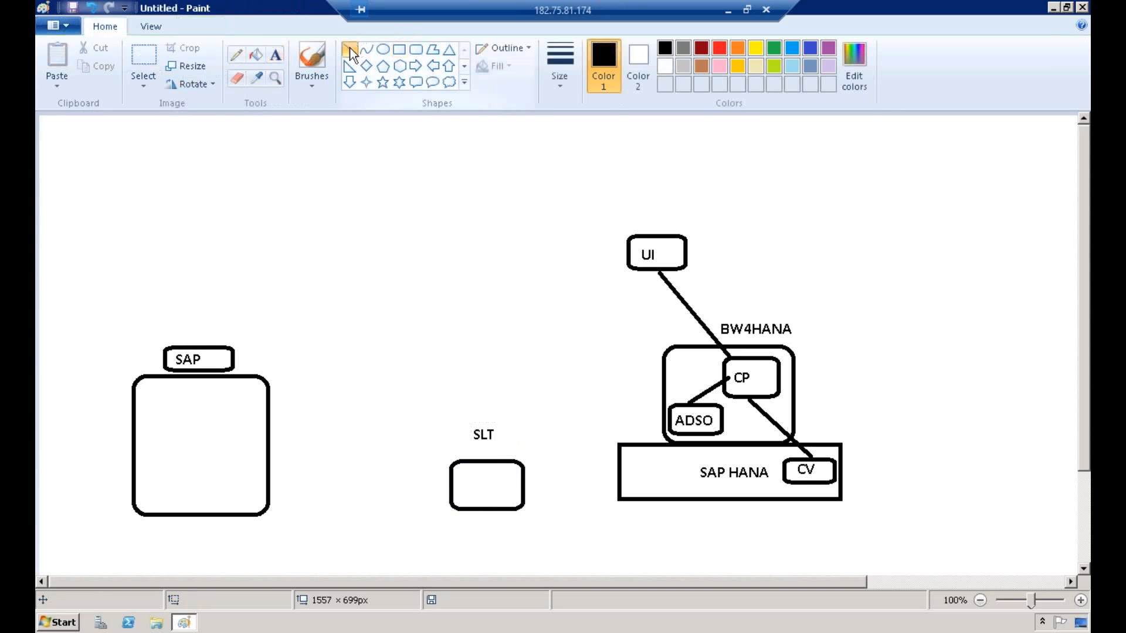
left_click_drag(270, 427, 447, 494)
left_click_drag(526, 480, 647, 481)
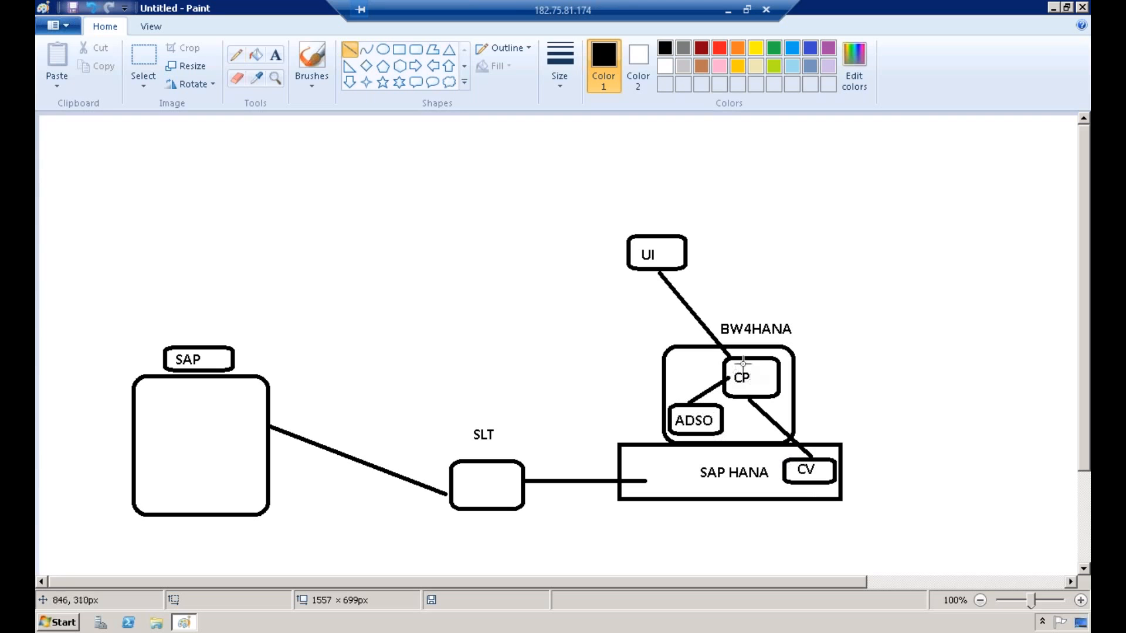
Step: Add the text UNION just right of the BW4HANA box and the text BU above the UI box
left_click(275, 56)
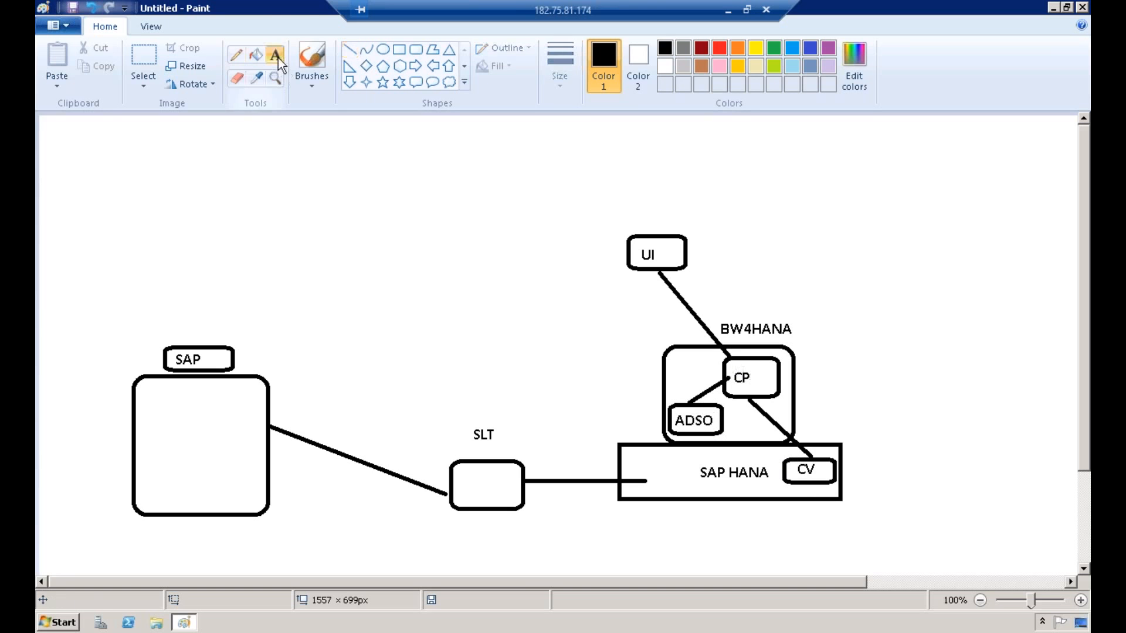
left_click(802, 362)
type("UNION")
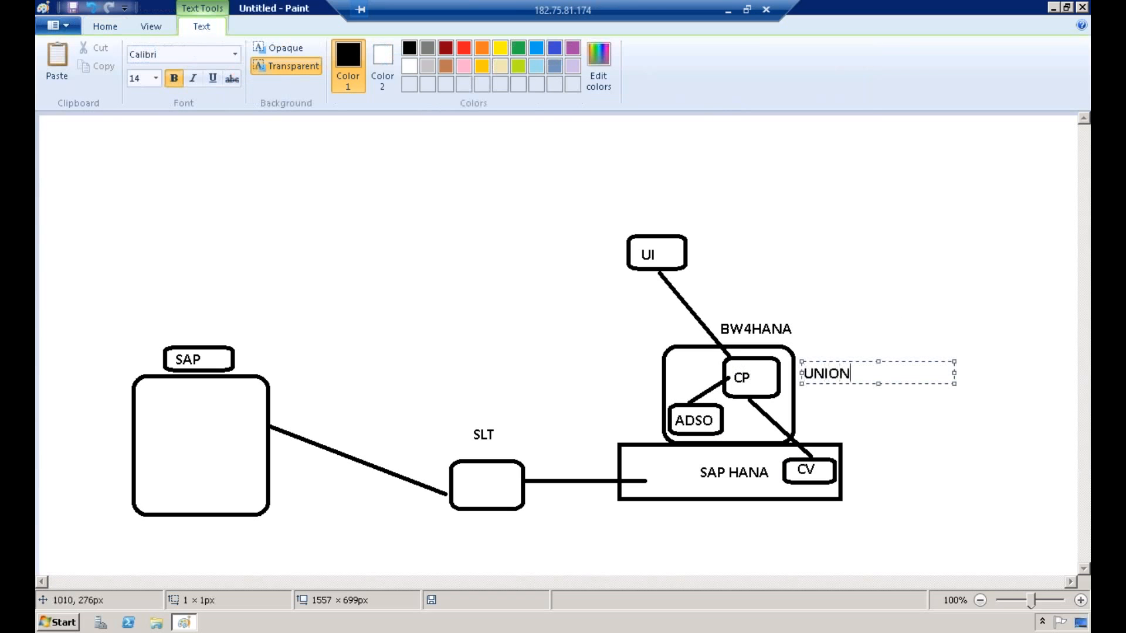
left_click(893, 323)
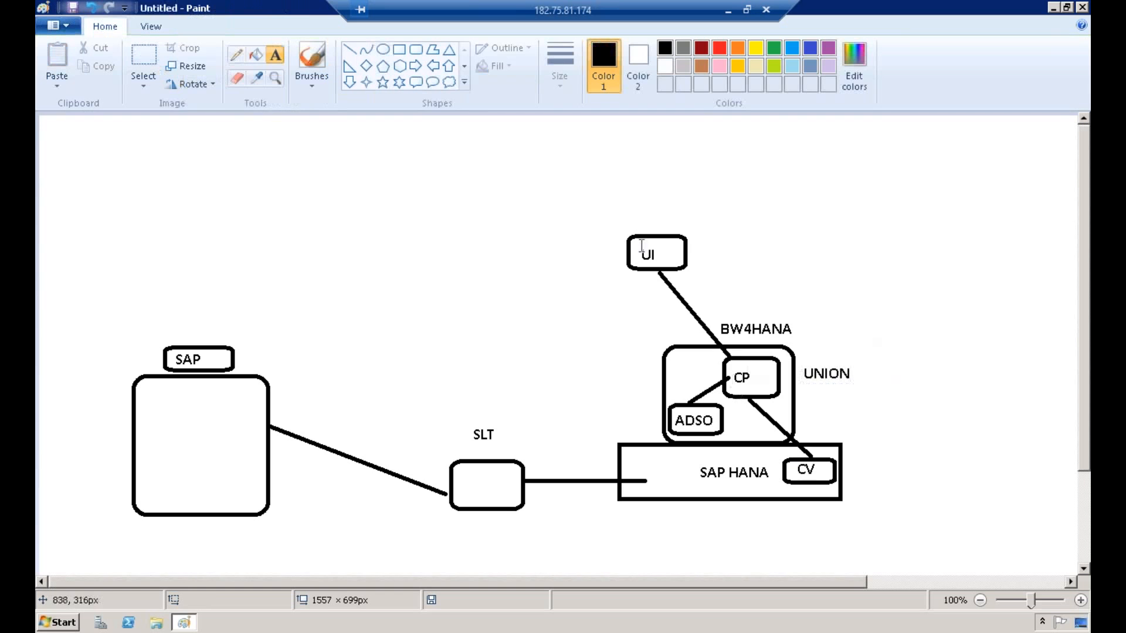
left_click(655, 223)
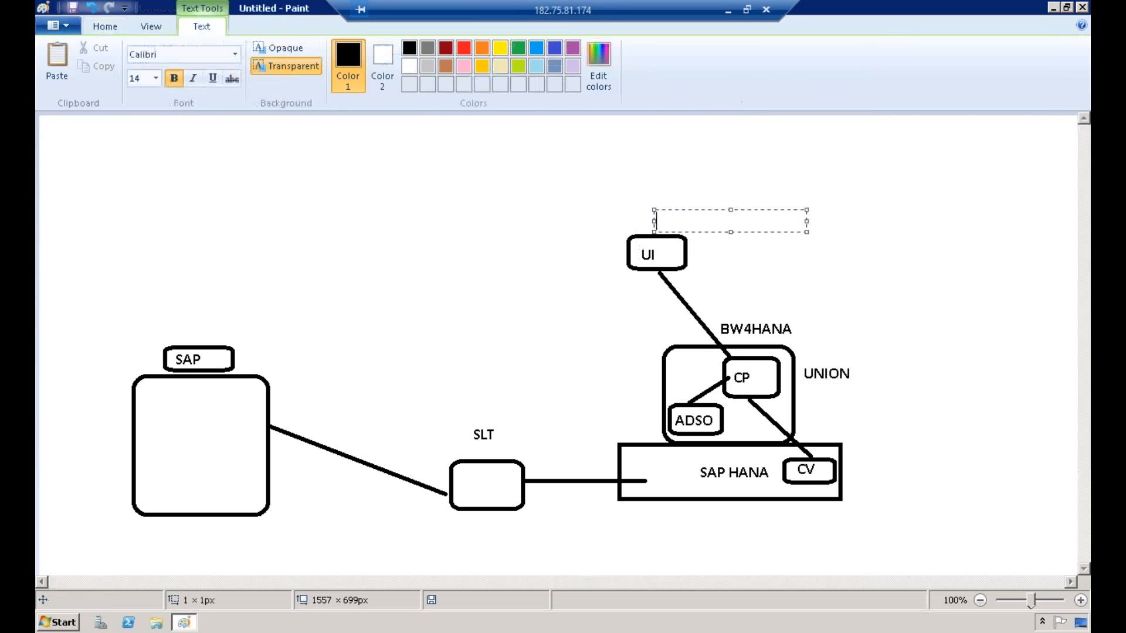
type("BU")
left_click(676, 189)
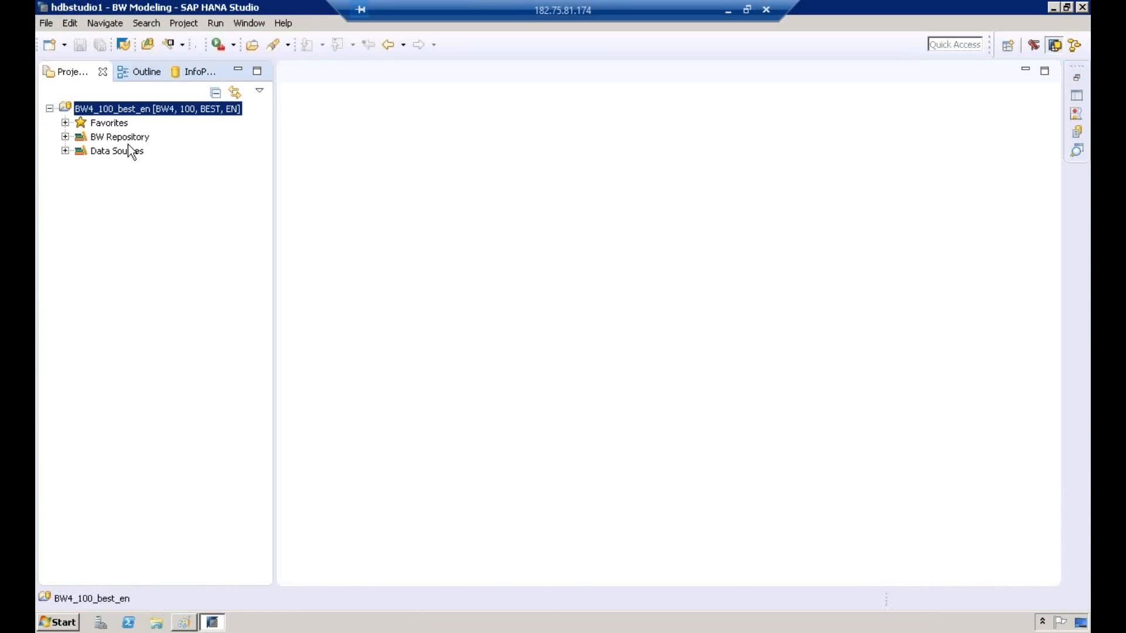
Step: Switch to SAP HANA Studio and expand the PROJECT_B4H InfoArea in the BW Repository, widening the project tree
left_click(128, 140)
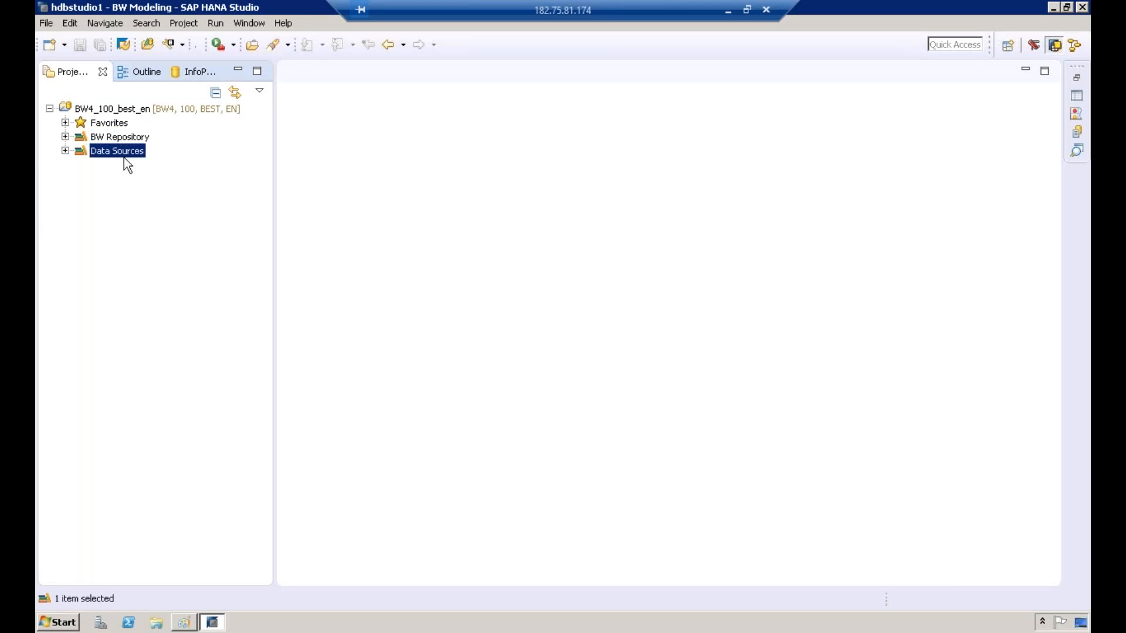
left_click(66, 137)
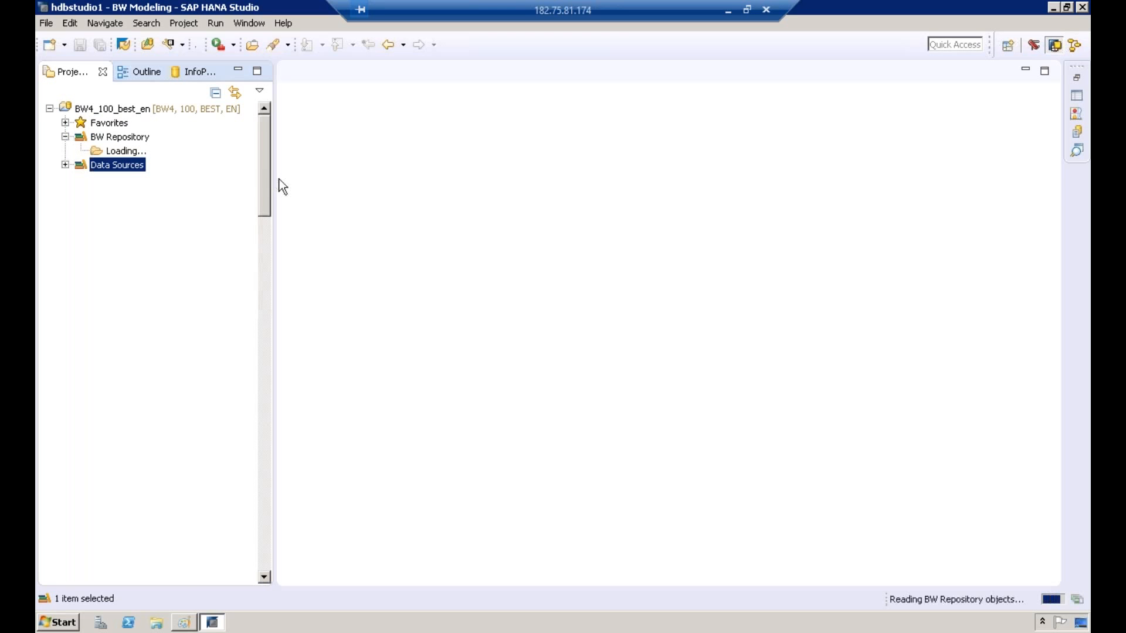
left_click_drag(276, 176, 346, 176)
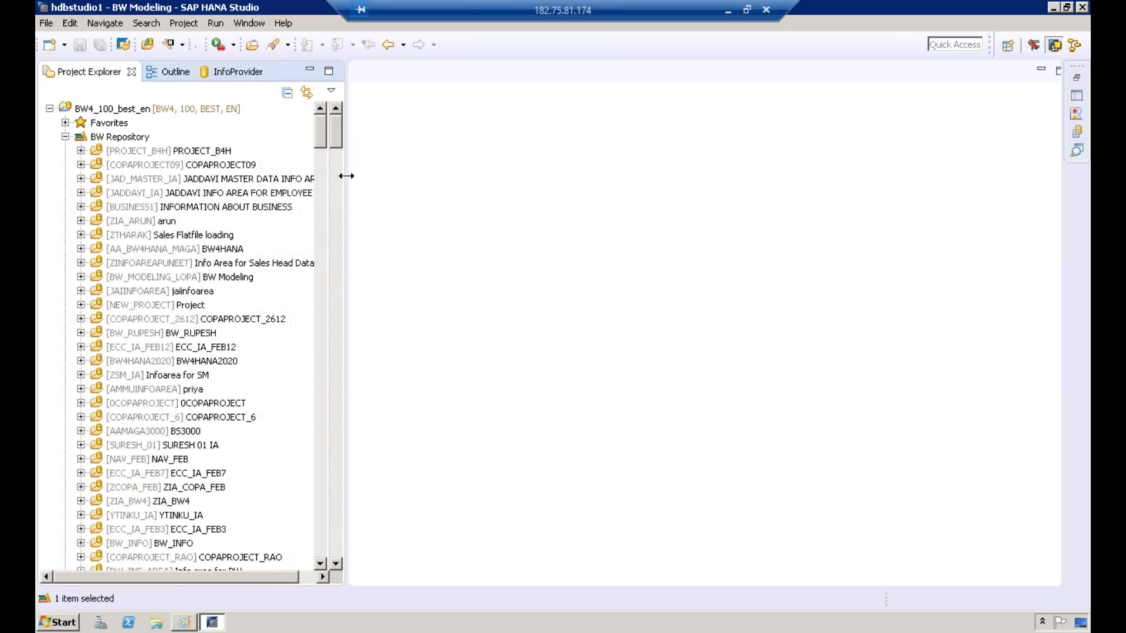
left_click(164, 151)
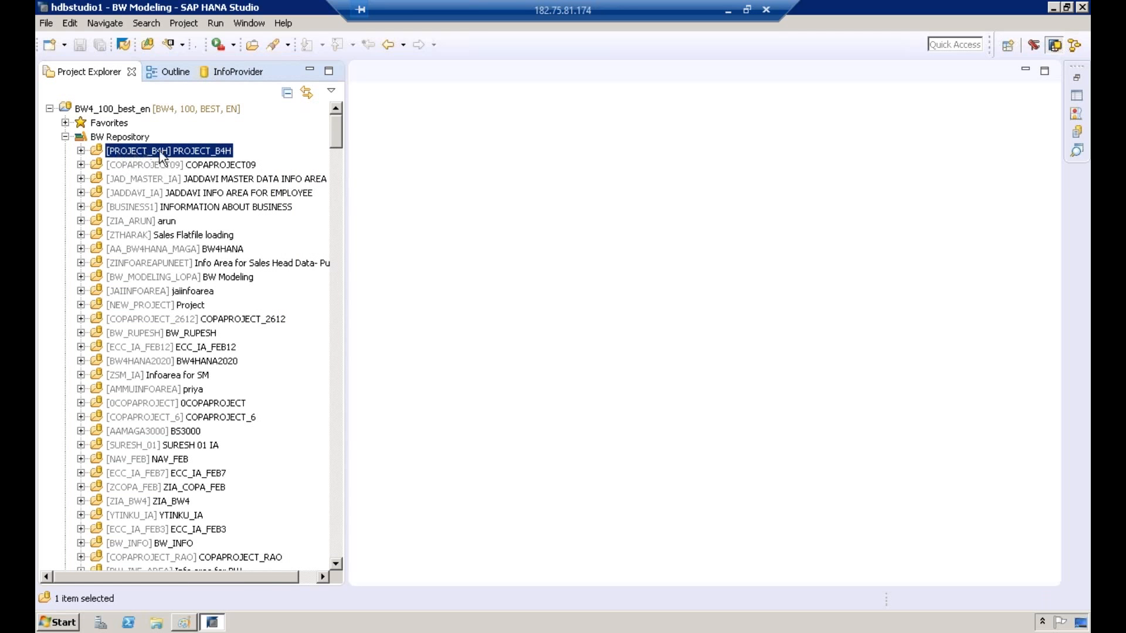
left_click(83, 152)
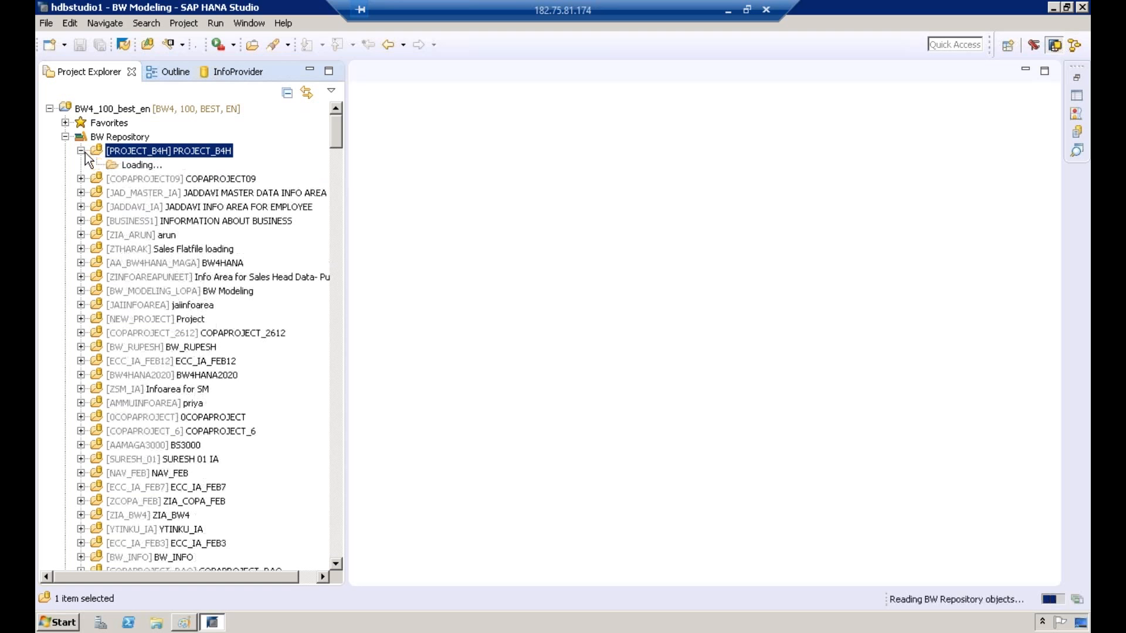
Step: Start a new CompositeProvider in the PROJECT_B4H InfoArea with ZCP009 as its name and description
right_click(152, 153)
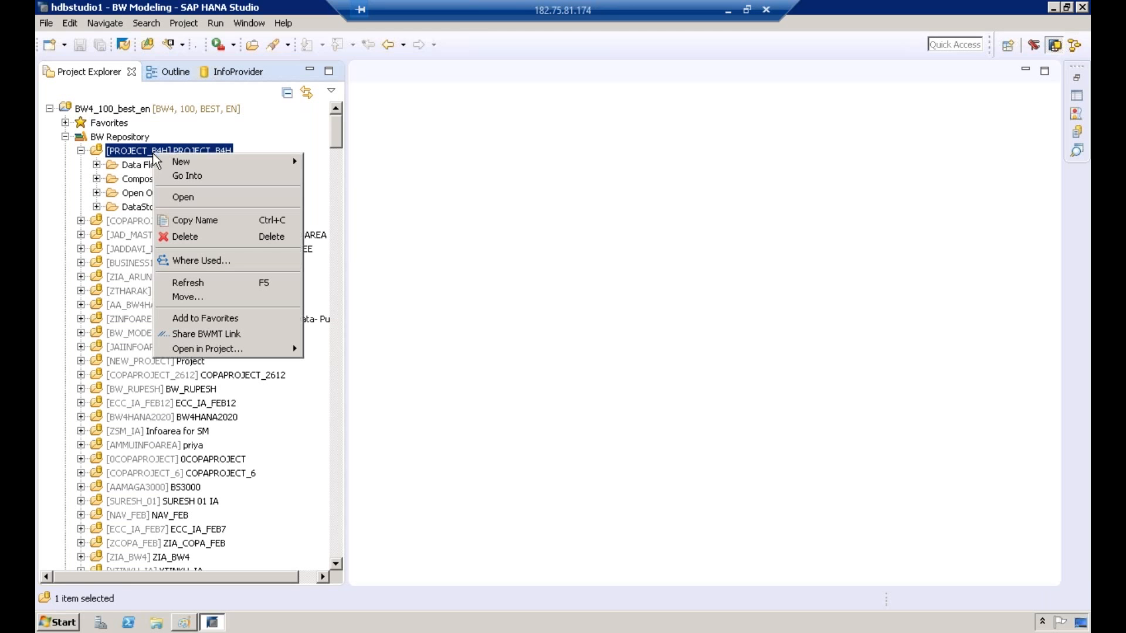
mouse_move(181, 165)
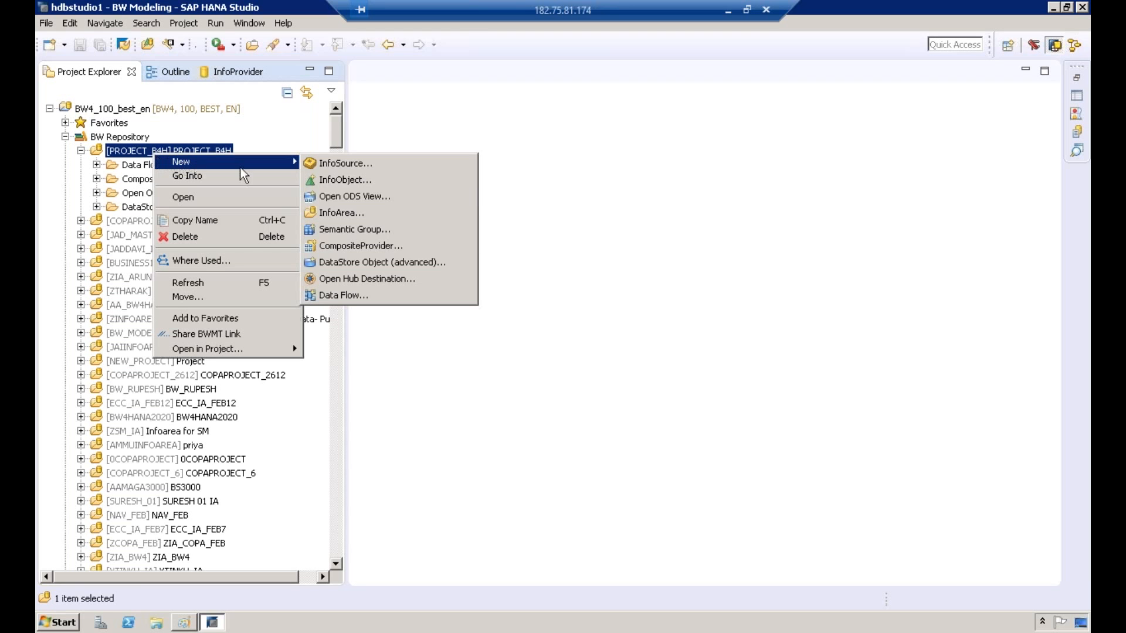
left_click(362, 248)
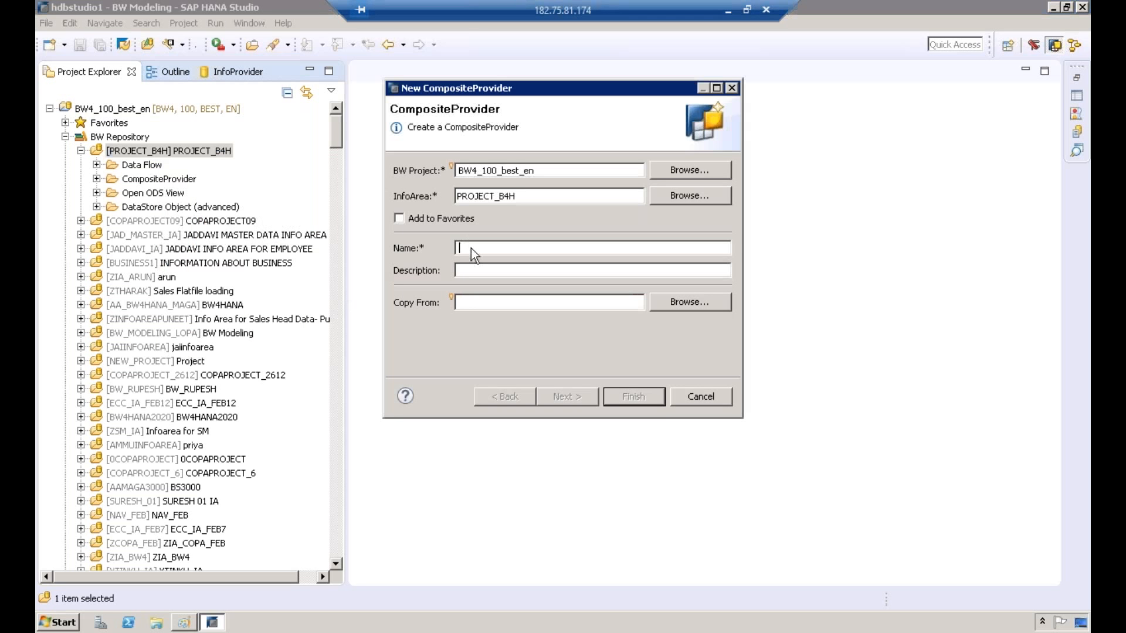
type("ZCP009")
key("Tab")
type("ZCP009")
left_click(576, 402)
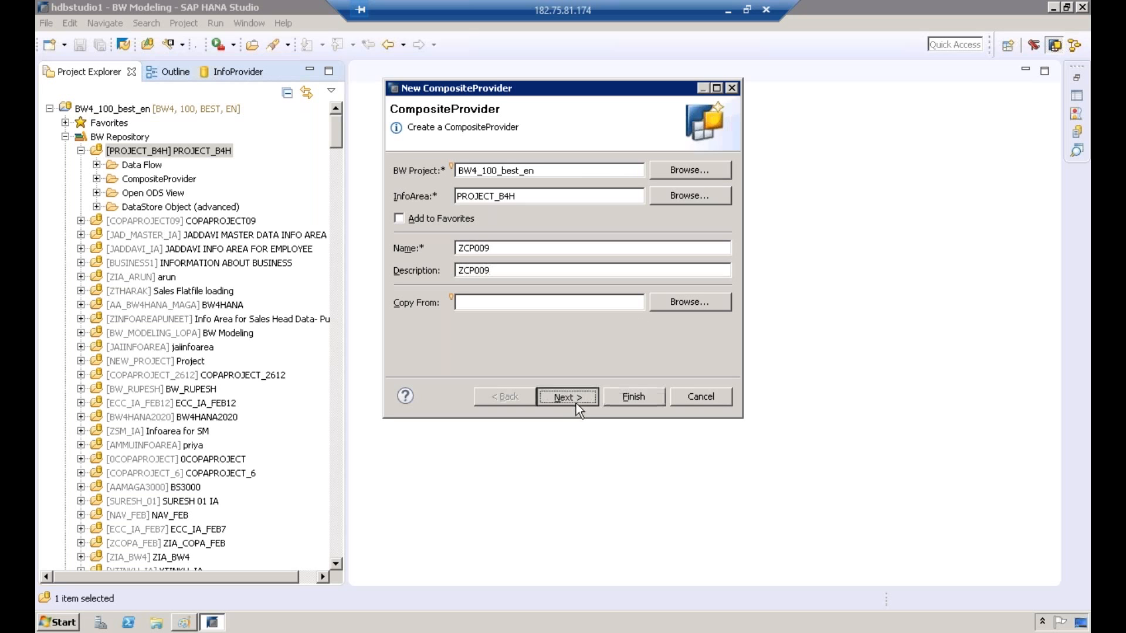
Step: Change the CompositeProvider's name and description to ZCP0091 and continue to the PartProvider selection
left_click(504, 250)
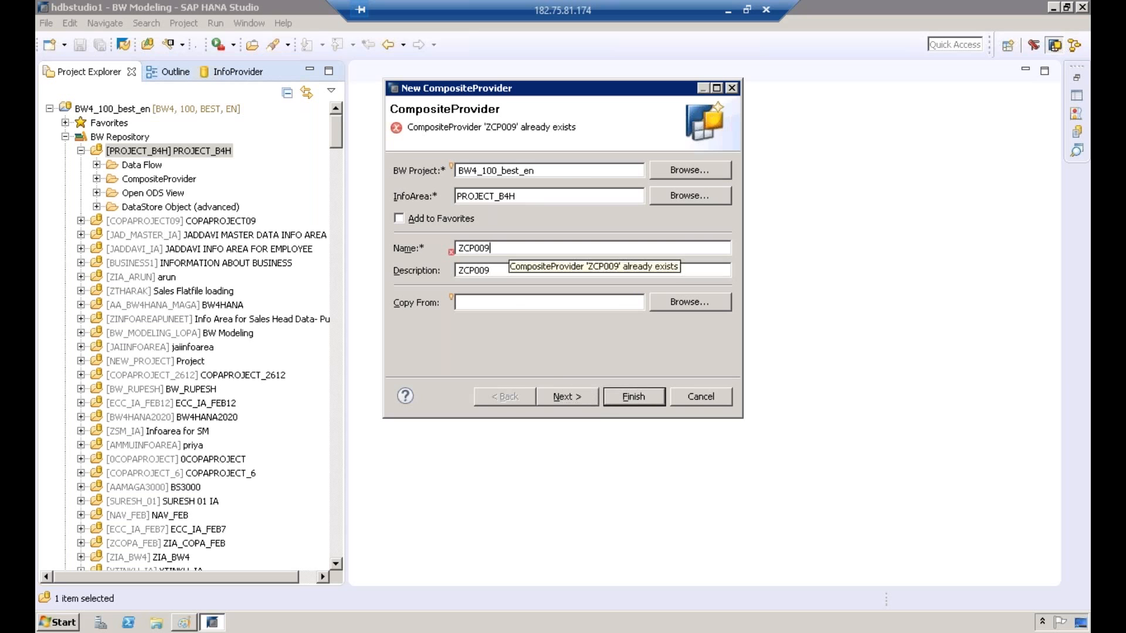
type("1")
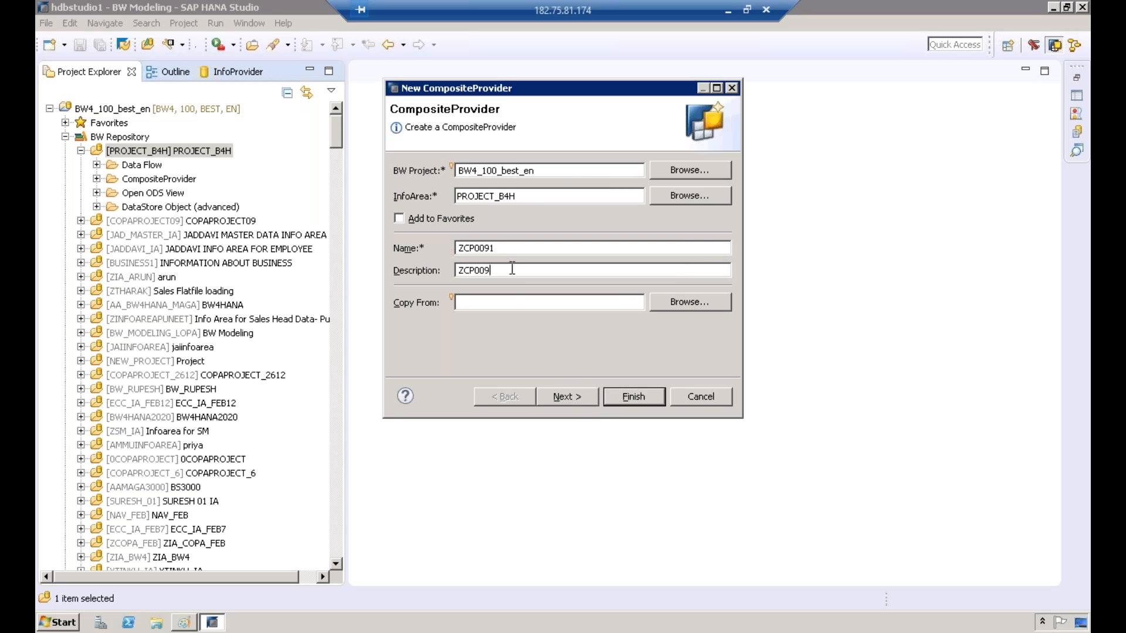
type("1")
left_click(566, 396)
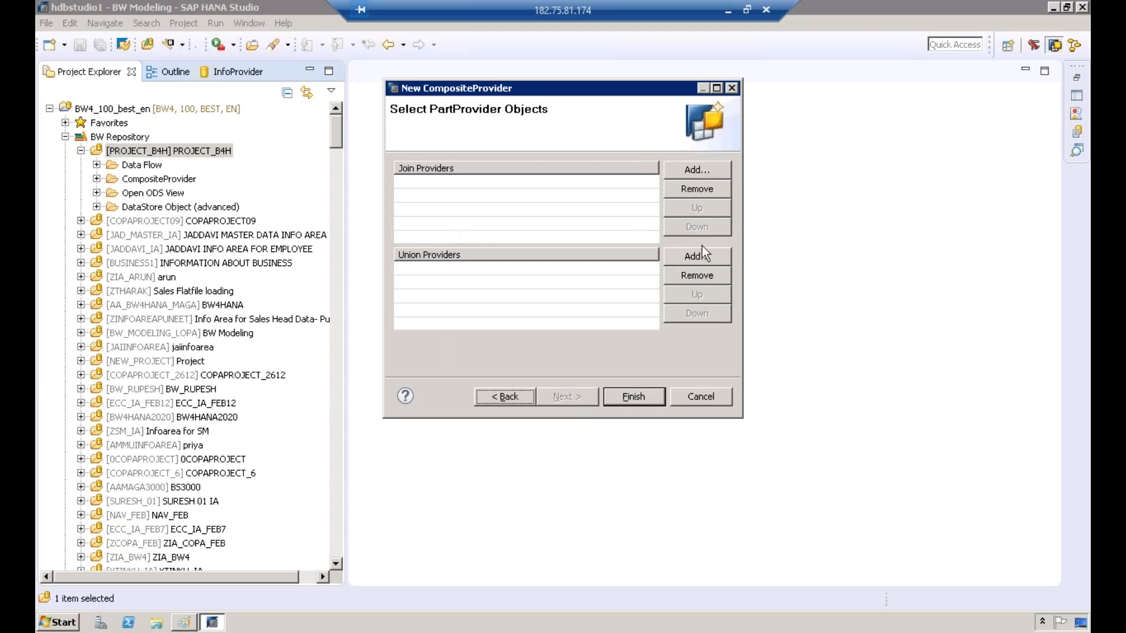
Step: Start adding a union provider, set the search scope to SAP HANA View and search for ZCOPA
left_click(690, 258)
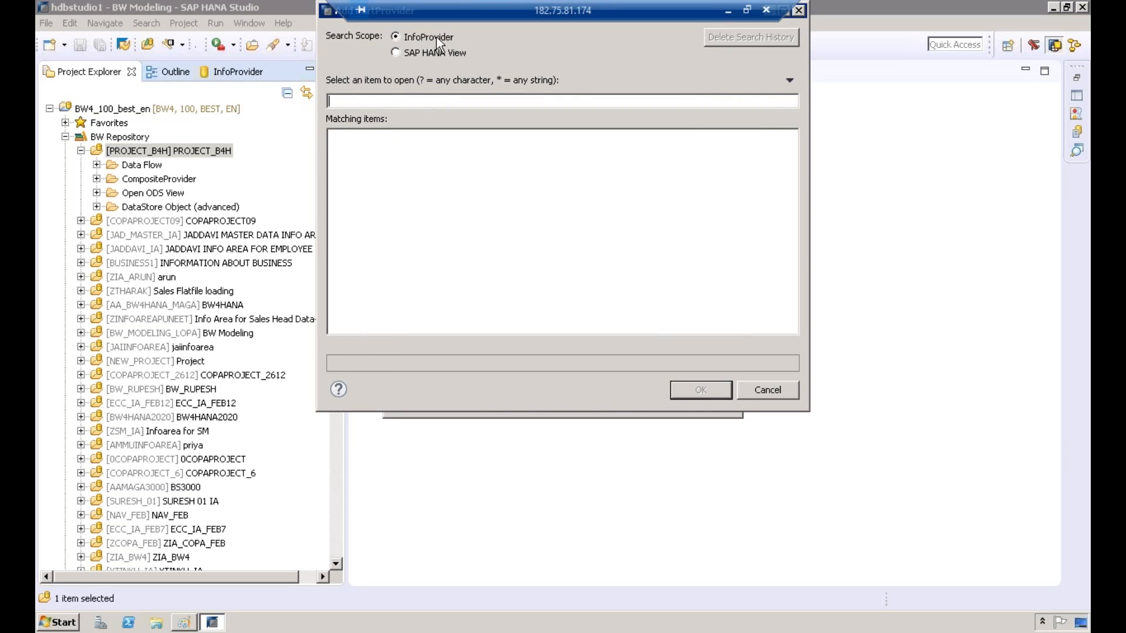
left_click(427, 52)
left_click(396, 100)
type("ZCOPA")
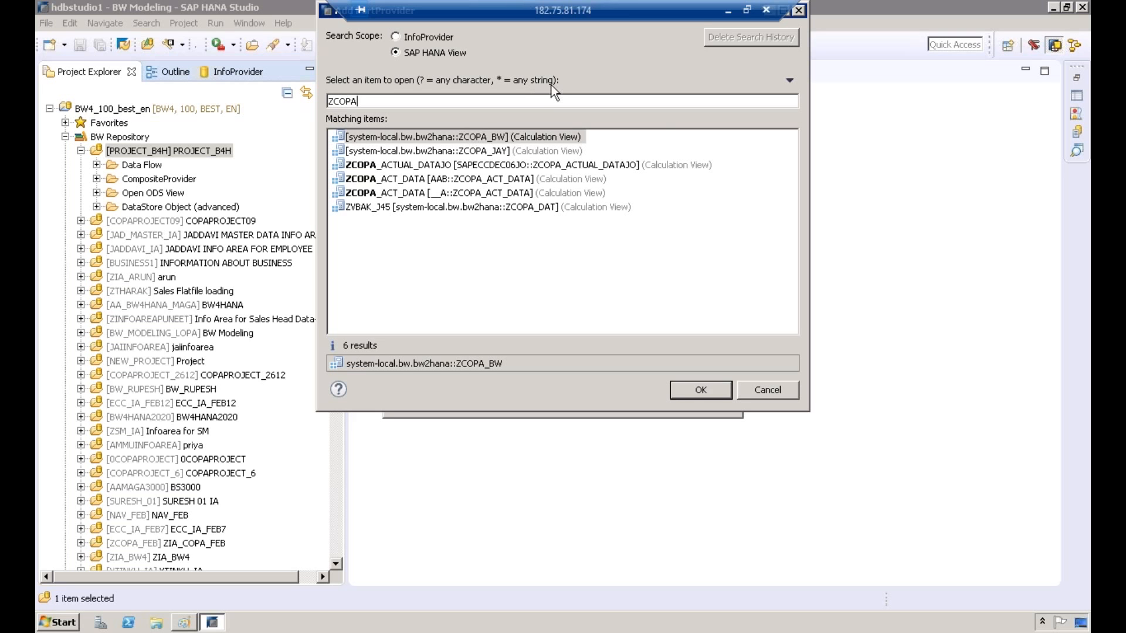
Step: Search the SAP HANA views for COPA instead and look through the matching items
key("BackSpace")
key("BackSpace")
key("BackSpace")
key("BackSpace")
key("BackSpace")
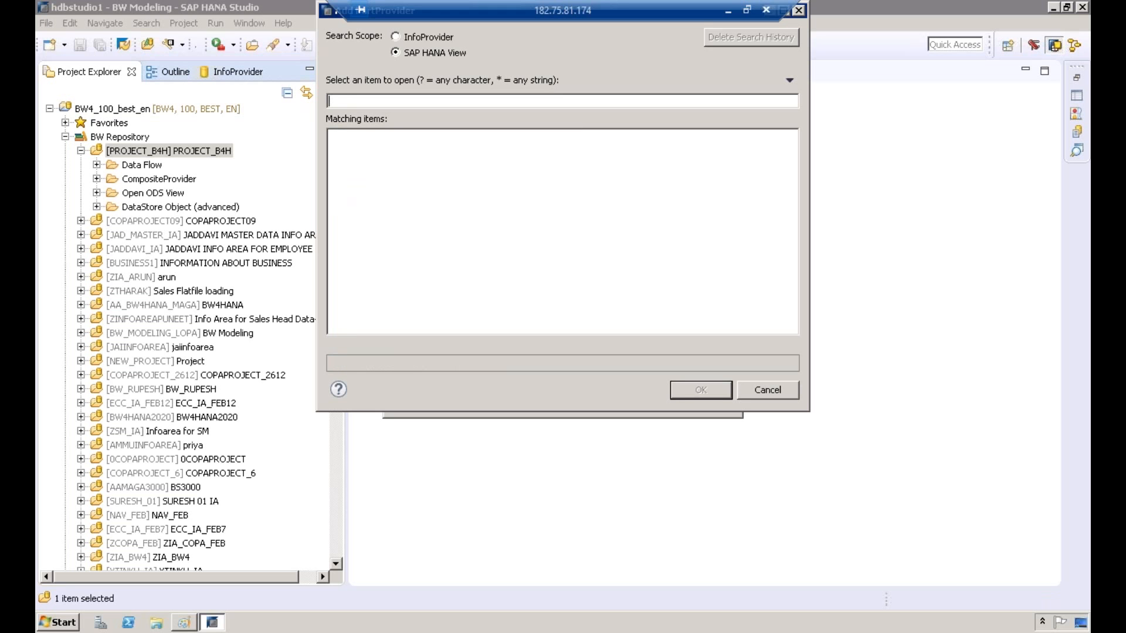
type("COPA")
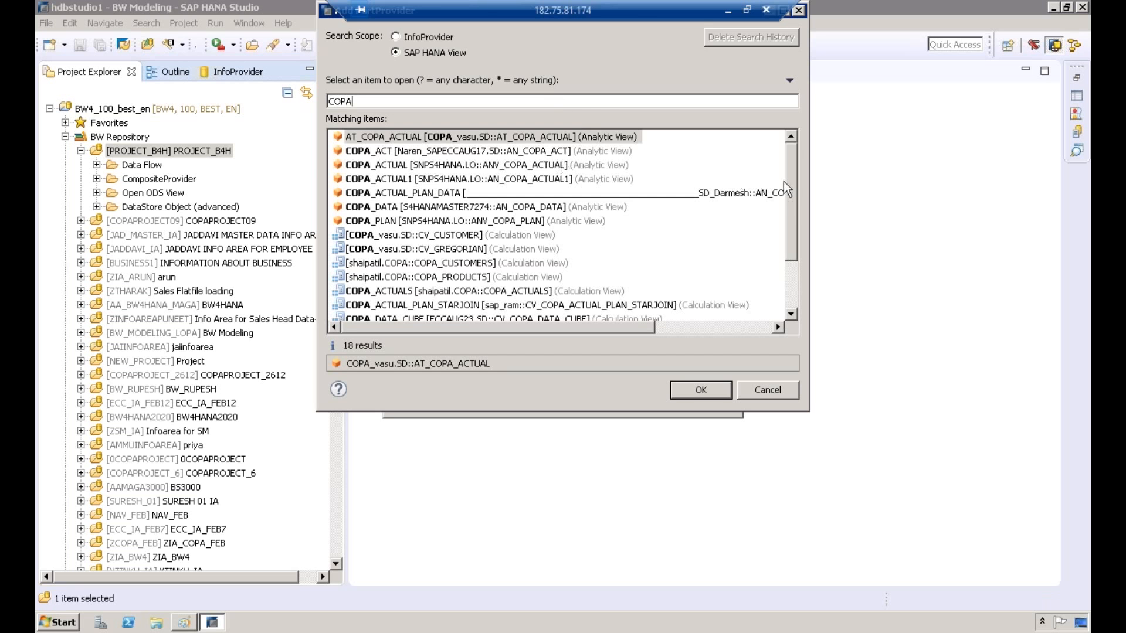
left_click_drag(789, 198, 797, 149)
left_click_drag(793, 206, 795, 181)
Step: Search the SAP HANA views for AN instead and look through the matching analytic views for the SURYASAPHANA.SD package
key("BackSpace")
key("BackSpace")
key("BackSpace")
key("BackSpace")
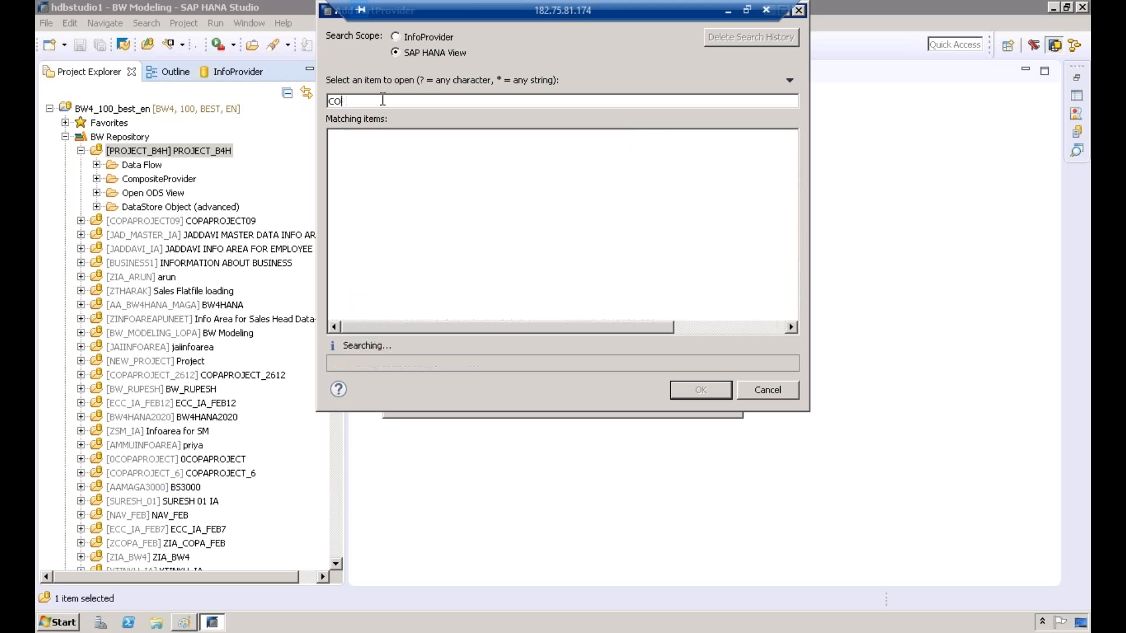
type("AN")
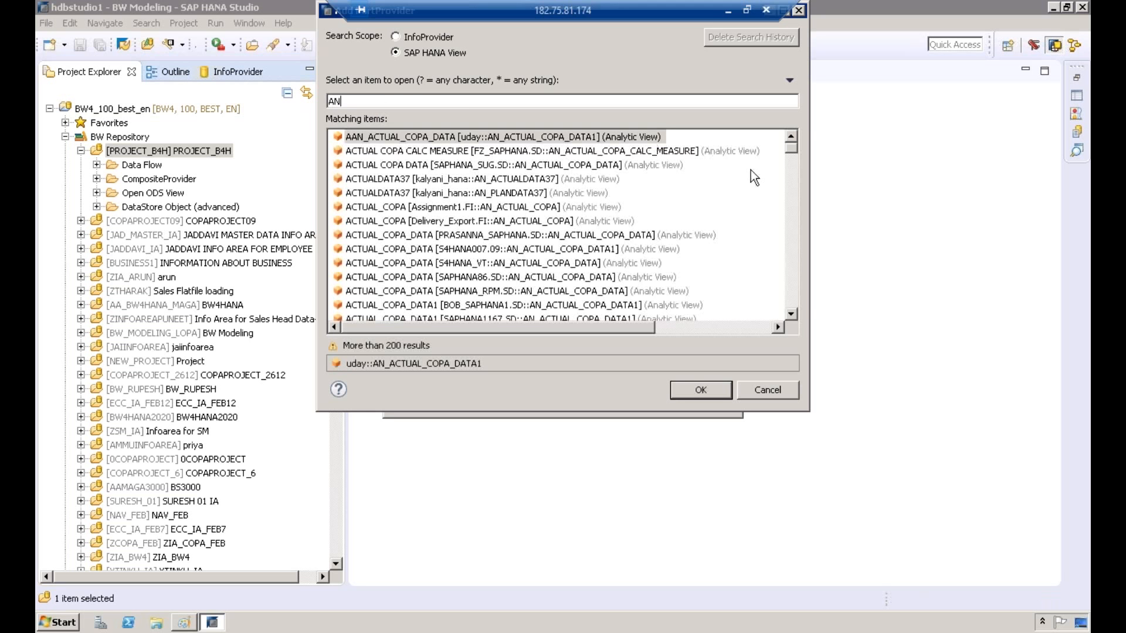
left_click(794, 280)
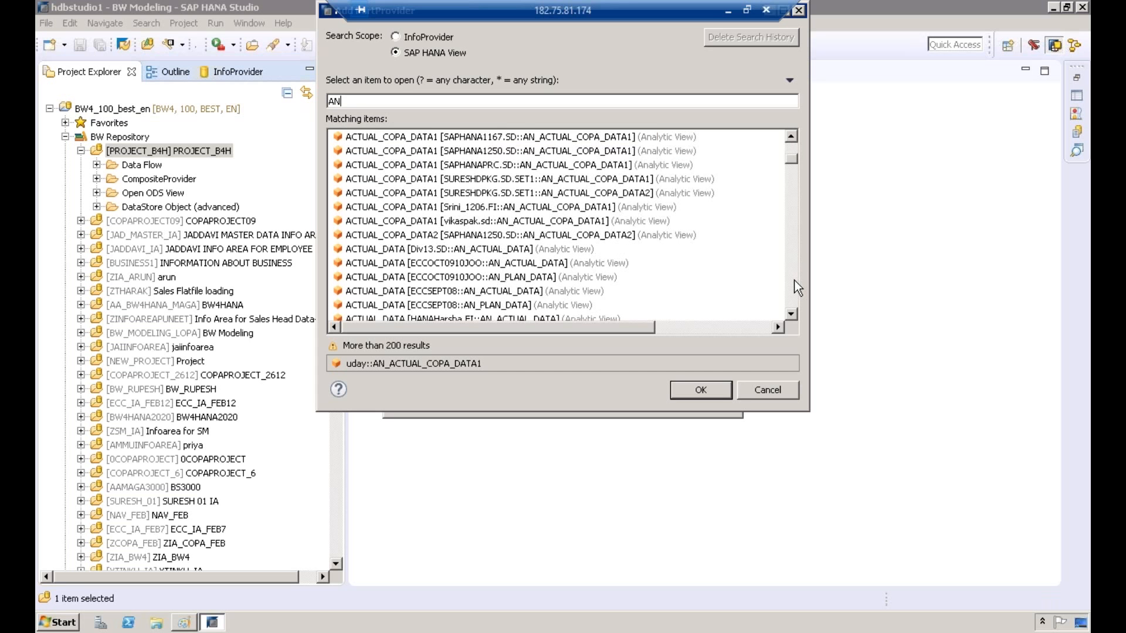
left_click(794, 280)
left_click(794, 279)
left_click(794, 280)
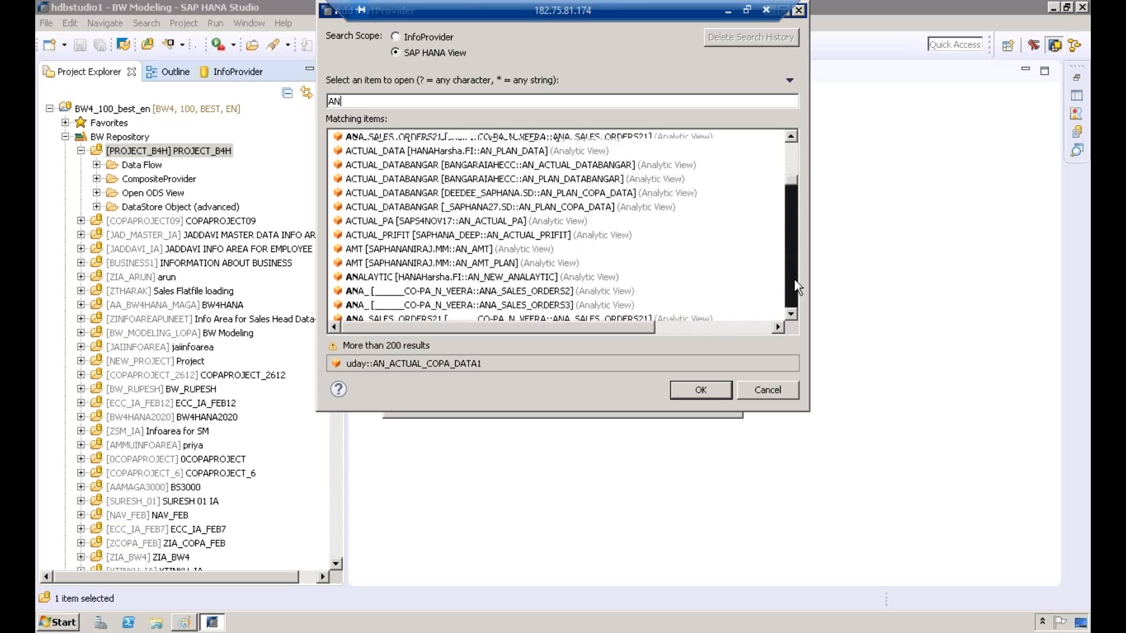
left_click(794, 279)
left_click(794, 279)
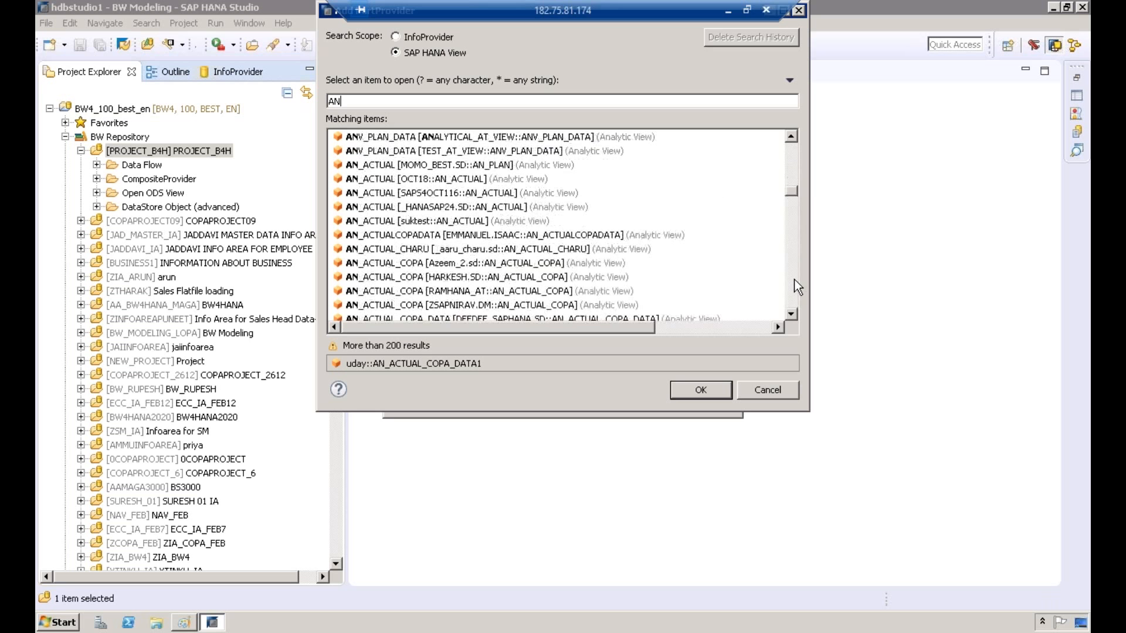
left_click(794, 279)
left_click(794, 279)
left_click(794, 280)
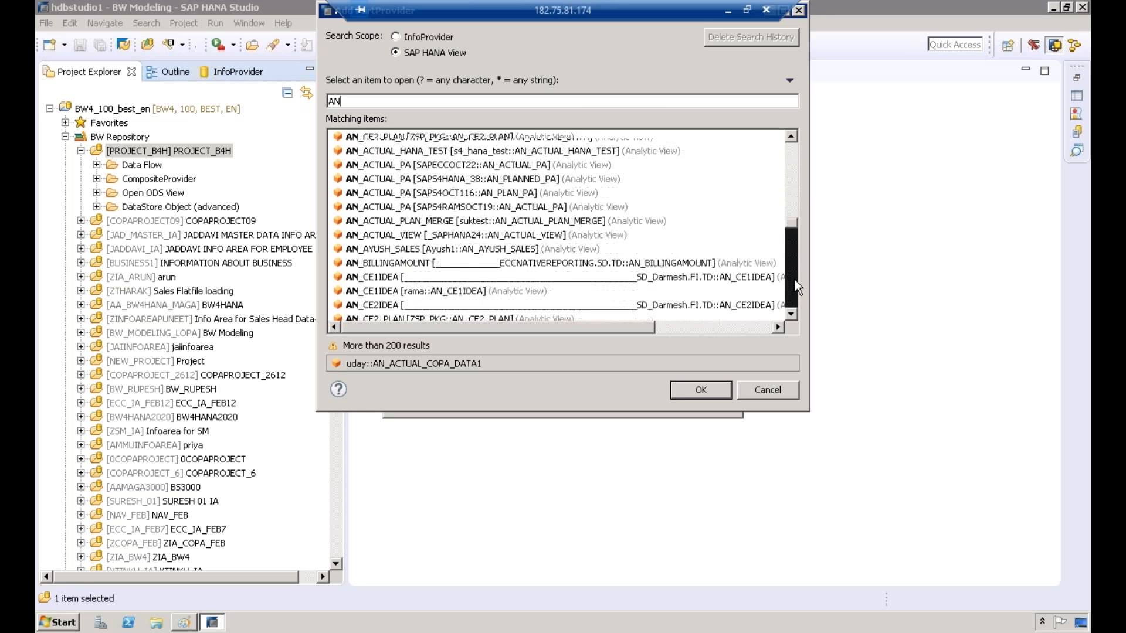
left_click(794, 279)
left_click(794, 279)
left_click(793, 279)
left_click(794, 279)
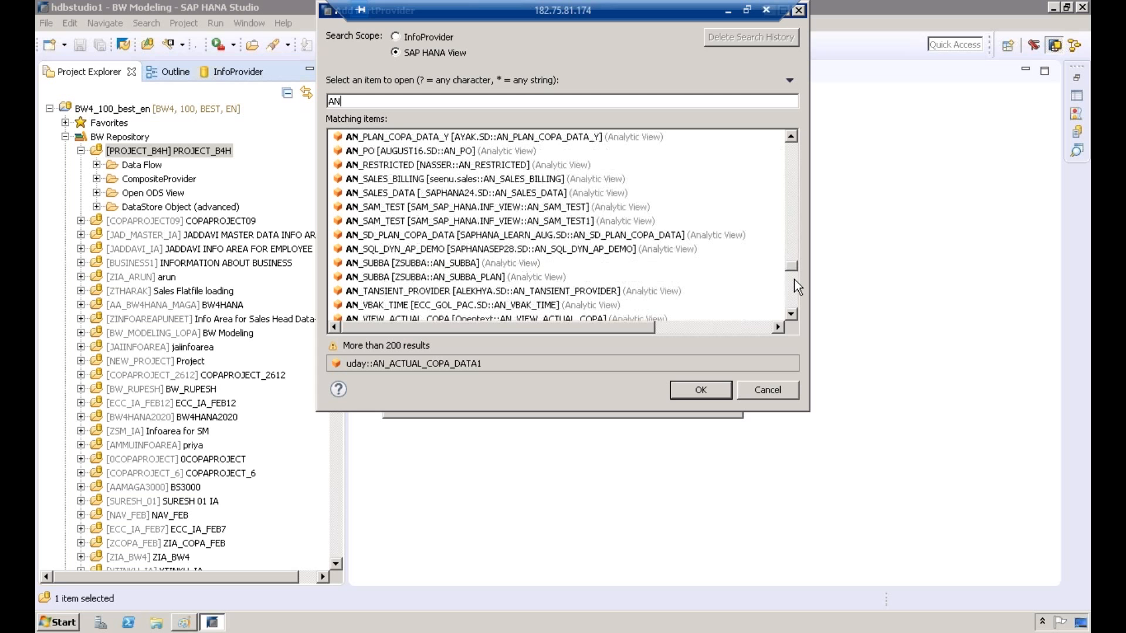
left_click(794, 279)
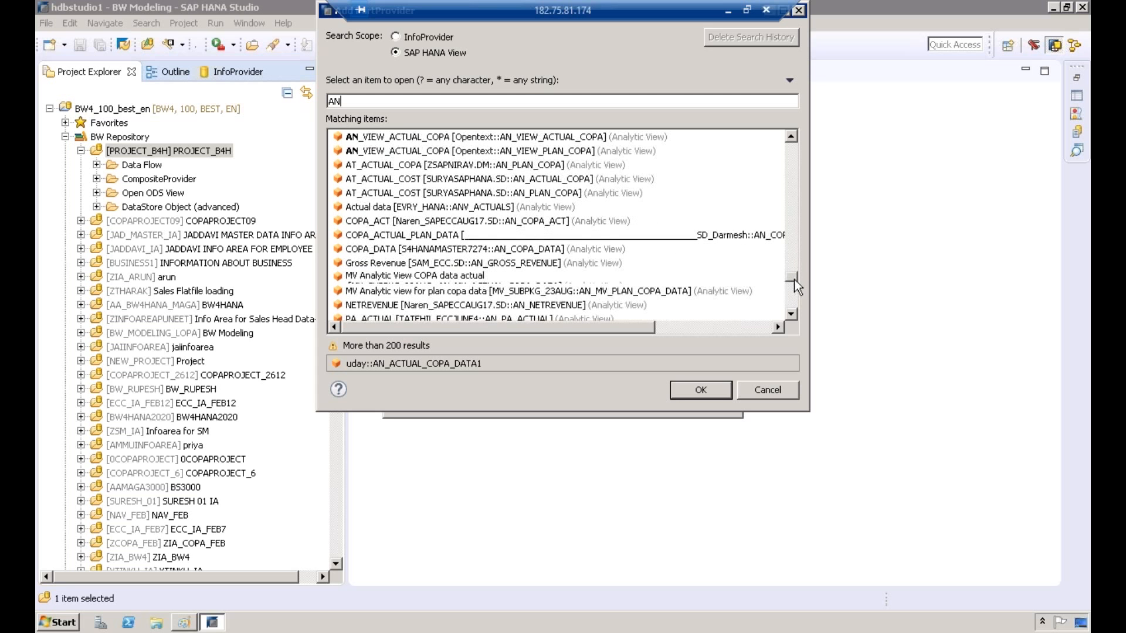
Step: Add the SURYASAPHANA.SD views AN_ACTUAL_COPA and AN_PLAN_COPA as union providers and finish creating the CompositeProvider
left_click(522, 184)
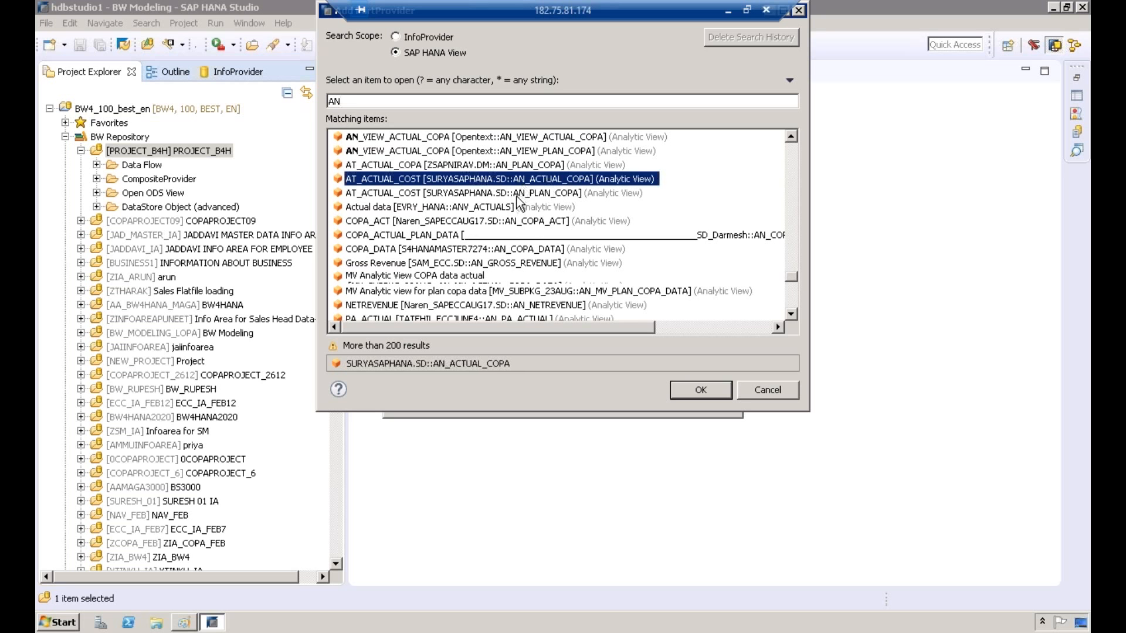
left_click(518, 195)
left_click(488, 179)
left_click(564, 194)
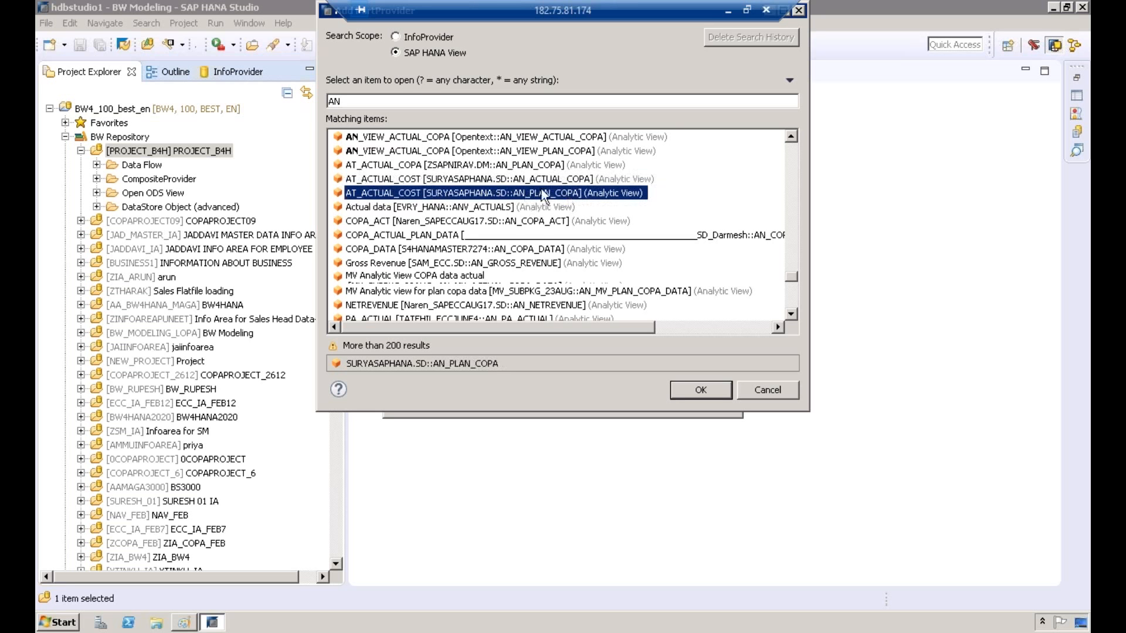
left_click(548, 182)
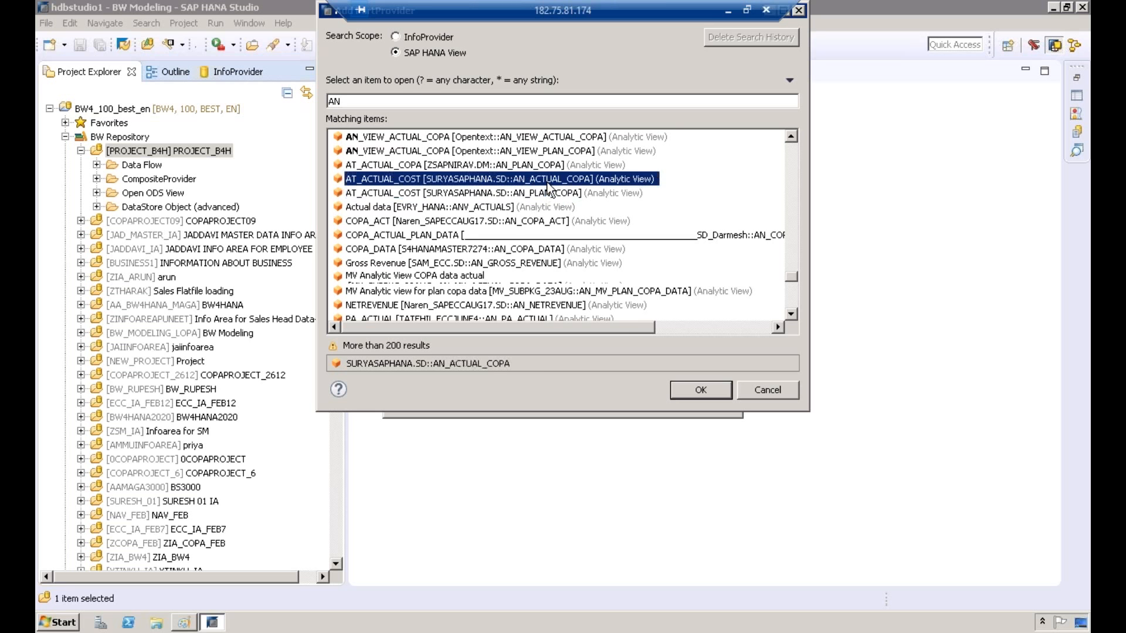
left_click(543, 195, "ctrl")
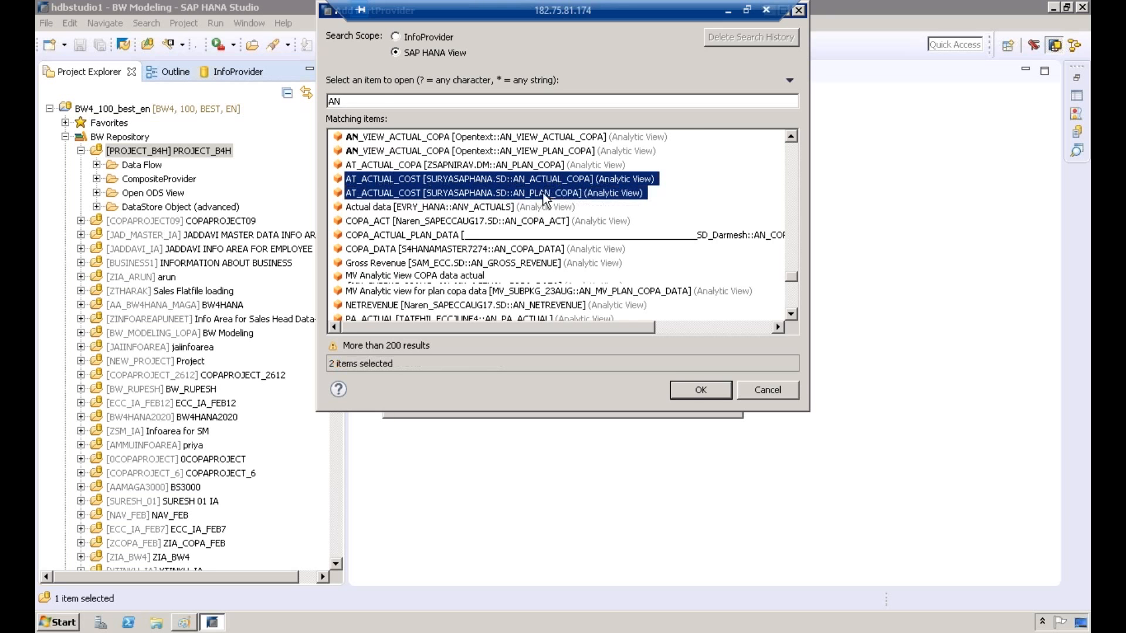
left_click(687, 388)
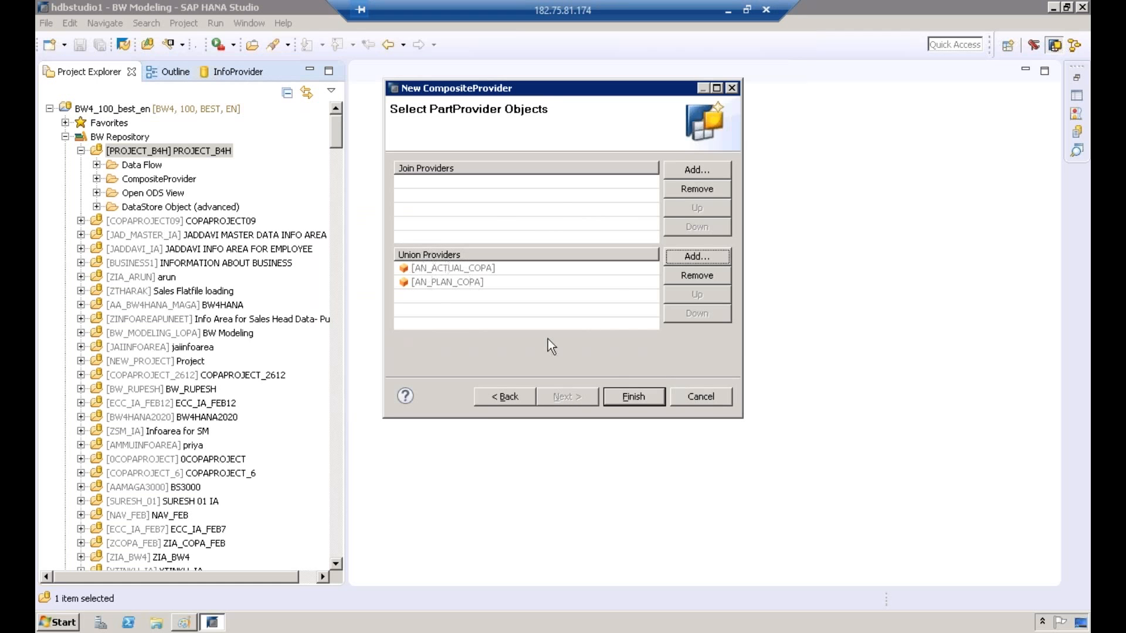
left_click(628, 396)
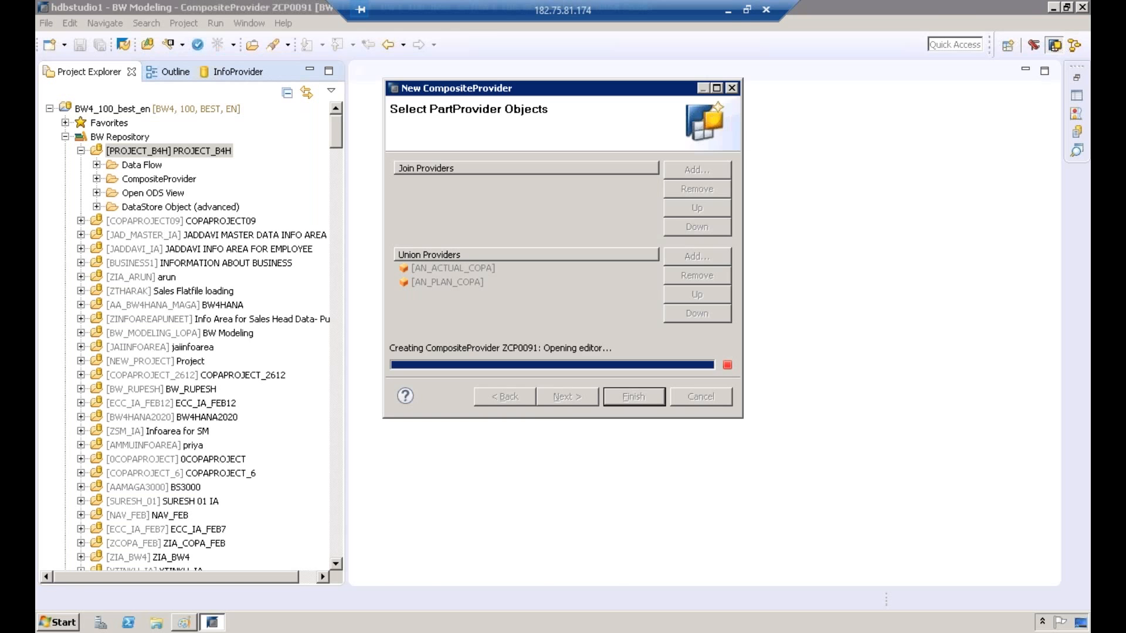
Step: Open the scenario of ZCP0091 and enlarge the source and target mapping area
left_click(408, 576)
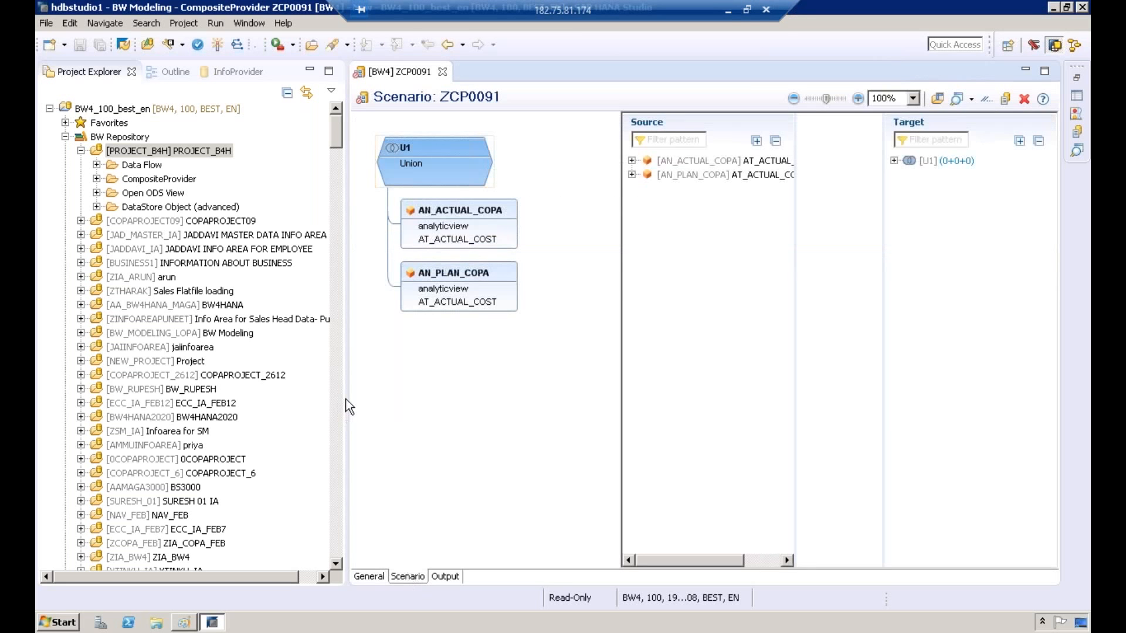
left_click_drag(347, 397, 157, 397)
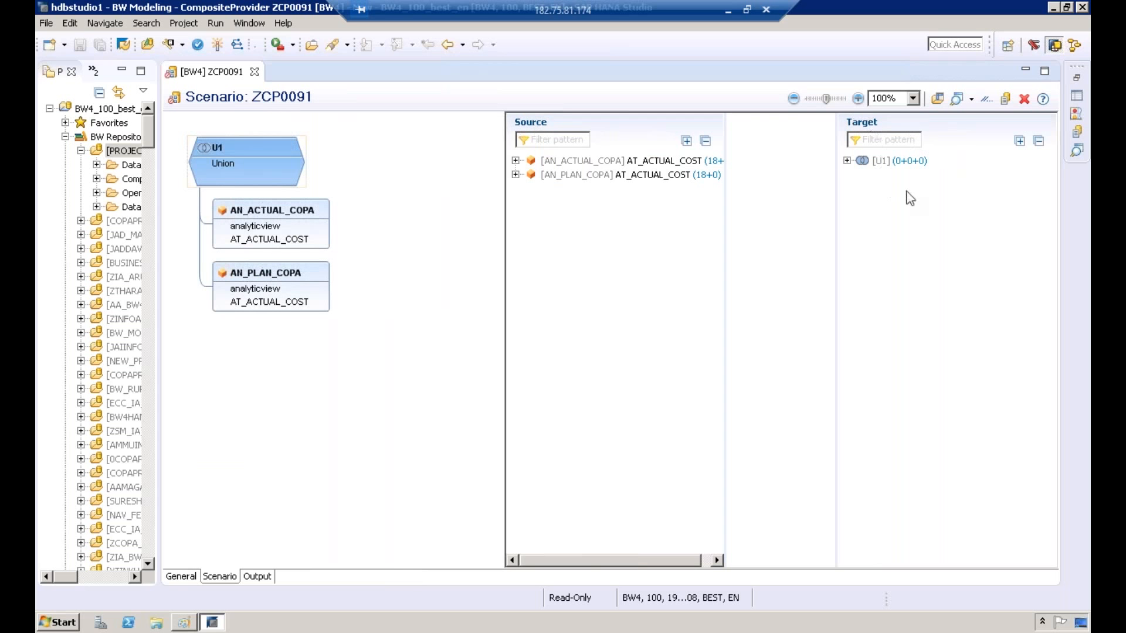
left_click_drag(502, 285, 424, 279)
left_click_drag(503, 177, 370, 162)
Step: Examine the non-grouped fields of the AN_ACTUAL_COPA and AN_PLAN_COPA sources, and collapse both sources again
left_click(381, 161)
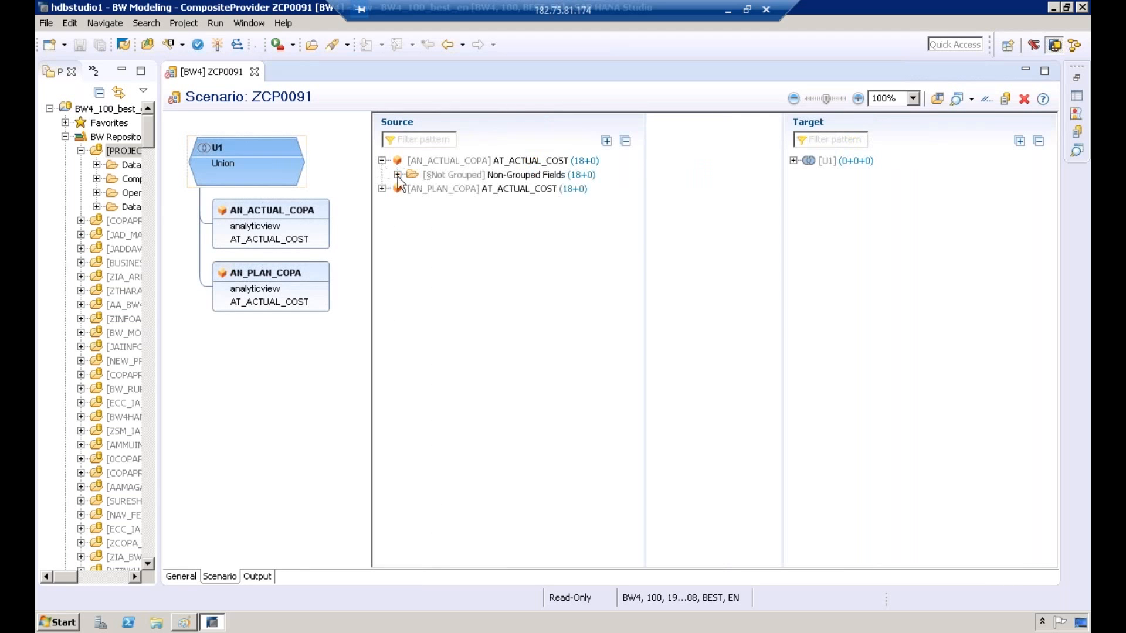
left_click(398, 176)
left_click(382, 441)
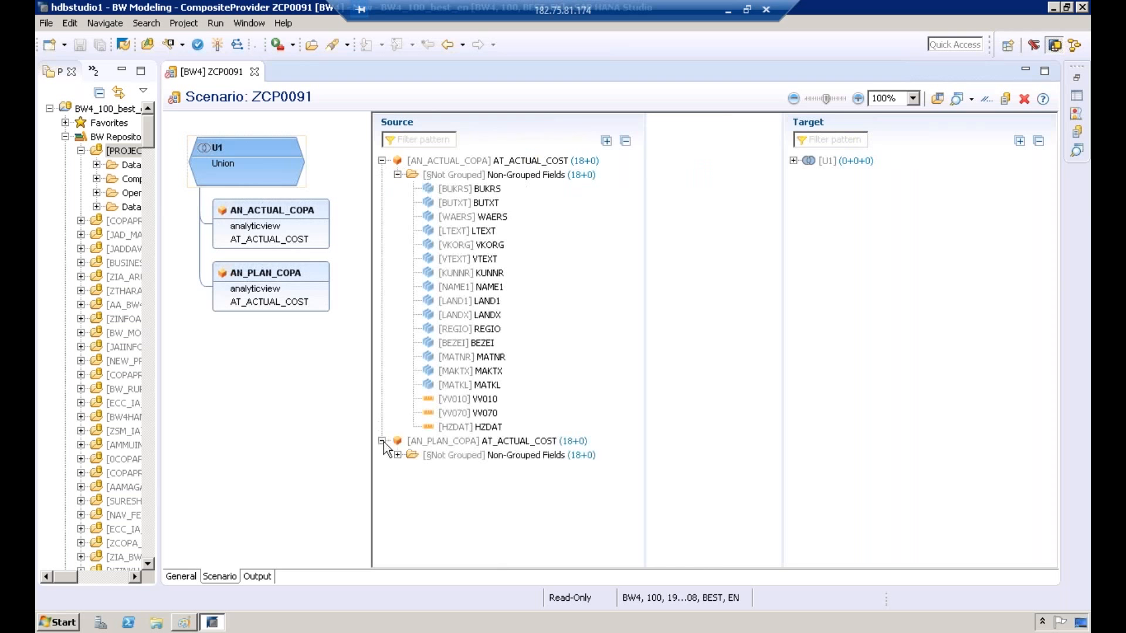
left_click(399, 456)
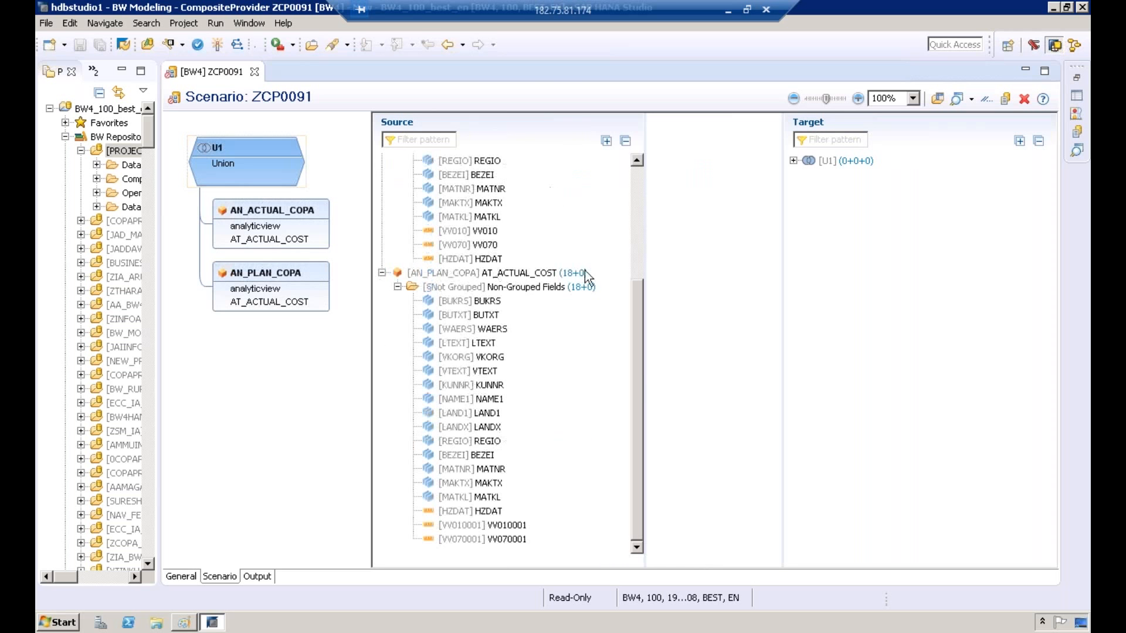
left_click_drag(639, 379, 637, 194)
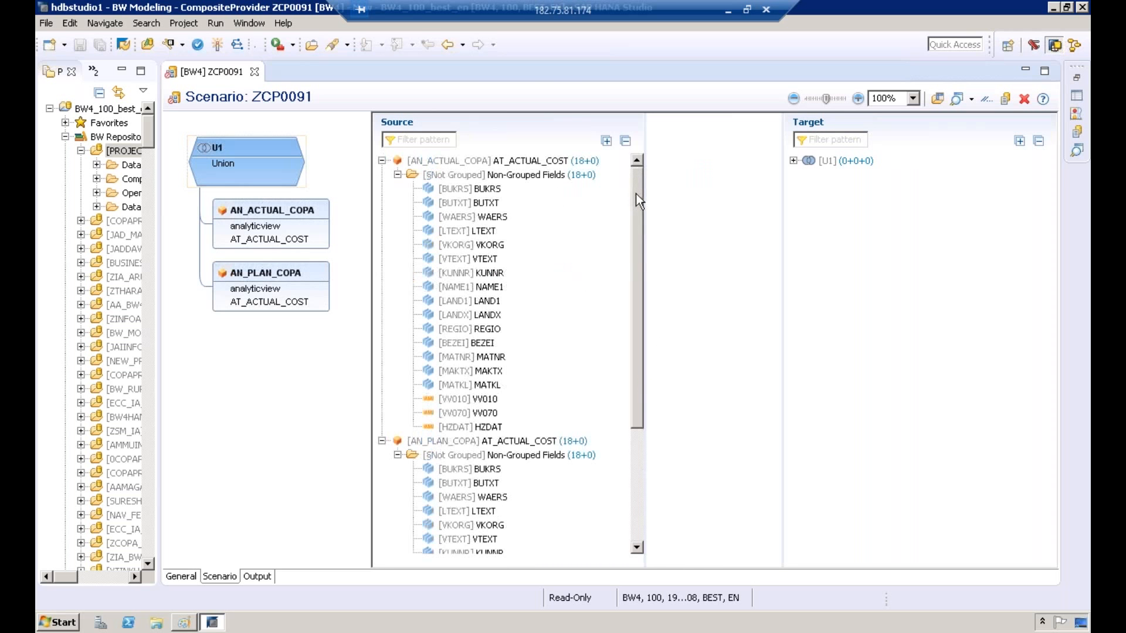
left_click(520, 179)
left_click(490, 162)
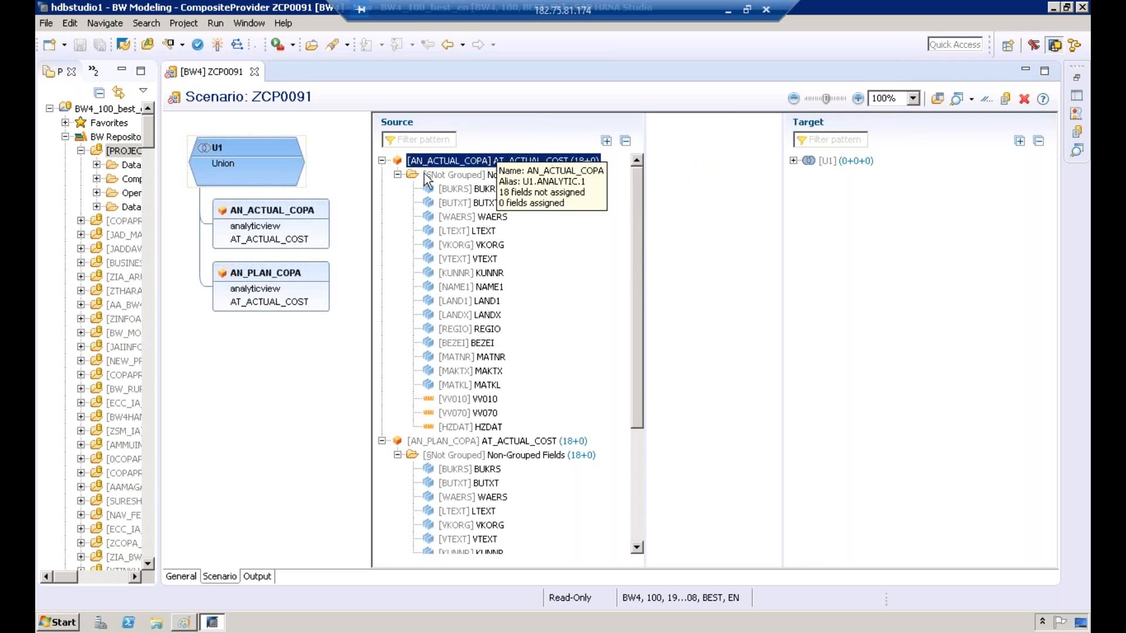
left_click(383, 160)
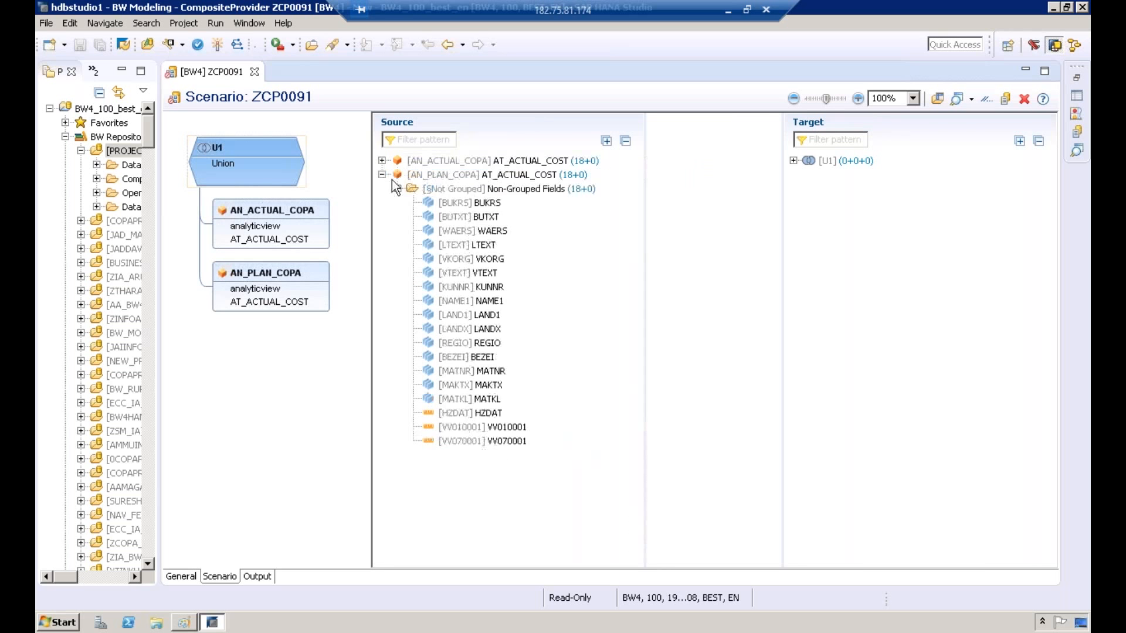
left_click(382, 174)
key("ctrl+a")
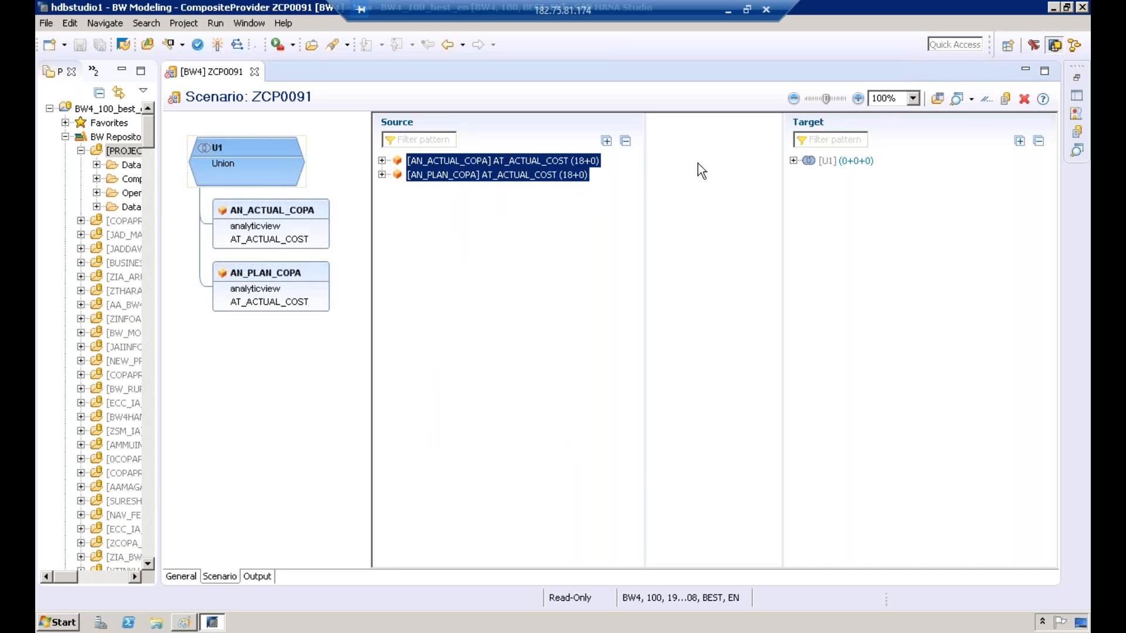
right_click(547, 175)
key("Escape")
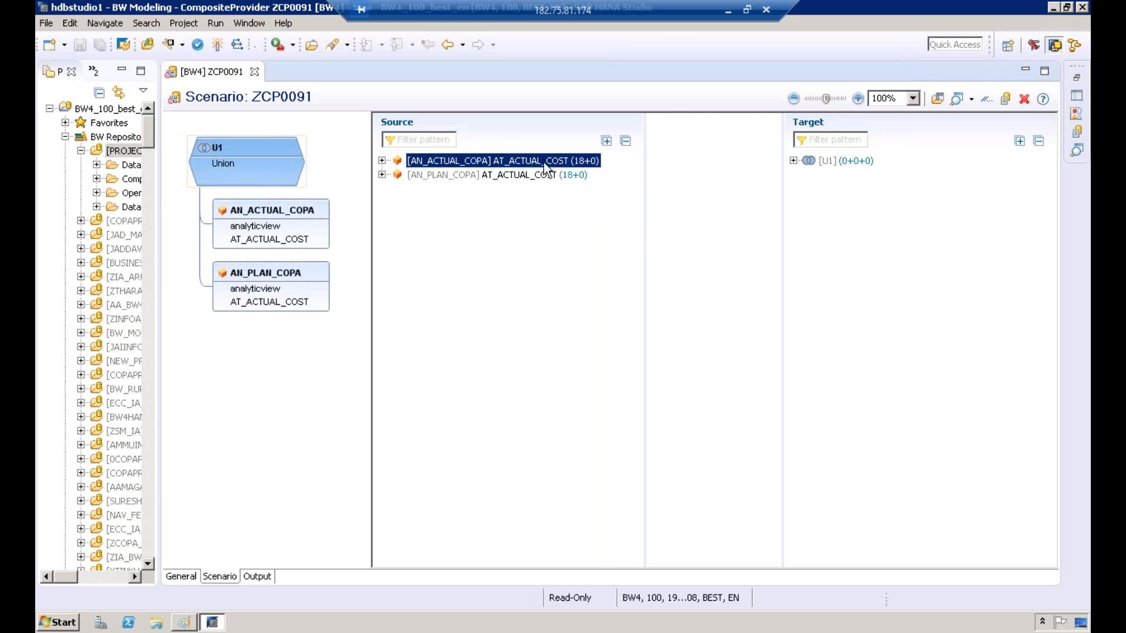
right_click(545, 174)
Step: Create assignments to the union target for all fields of AN_ACTUAL_COPA and AN_PLAN_COPA
left_click(541, 159)
right_click(540, 156)
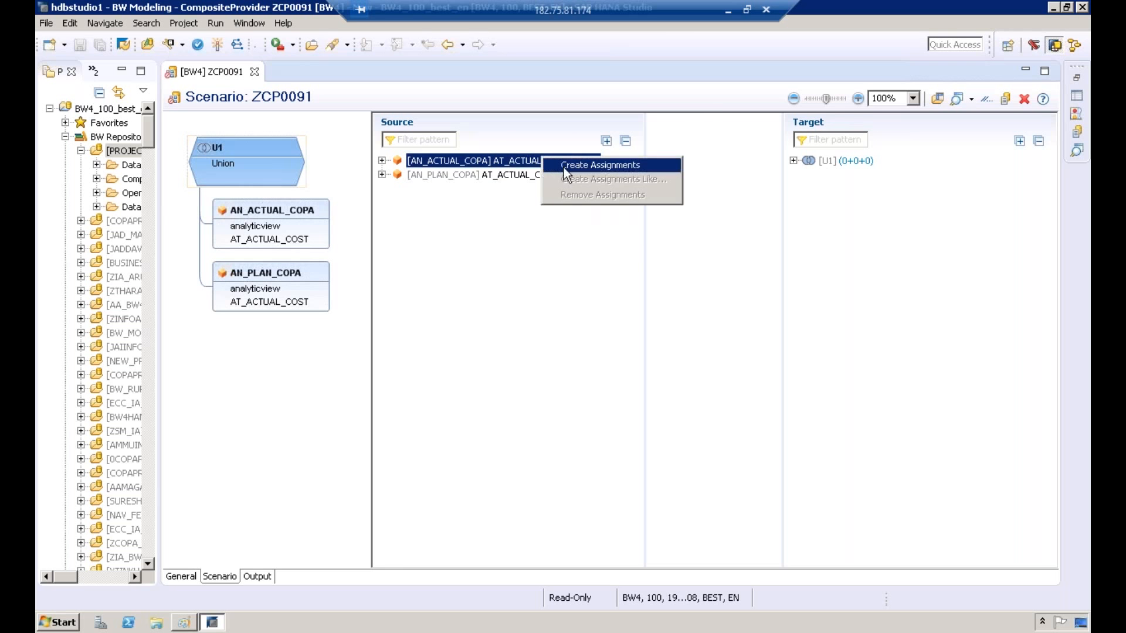
left_click(563, 167)
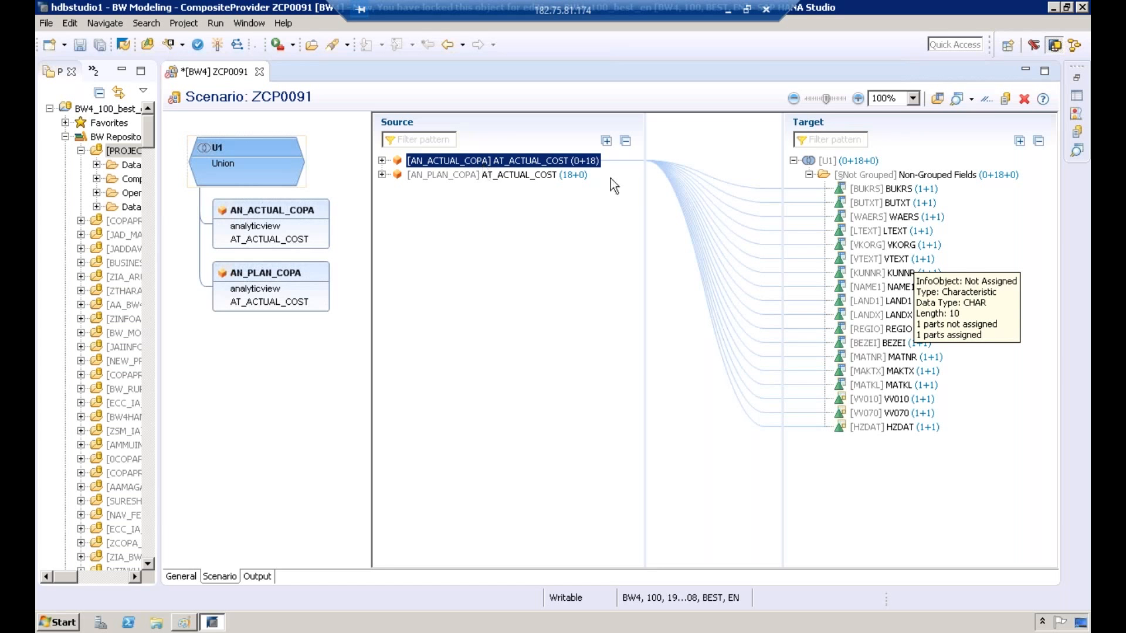
left_click(526, 175)
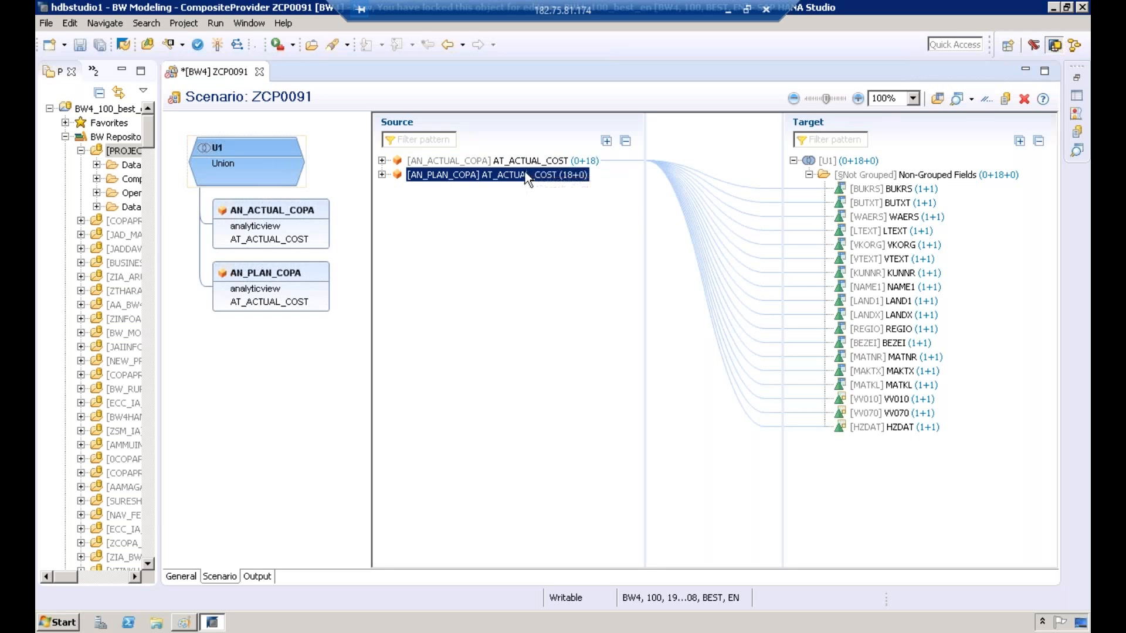
right_click(526, 174)
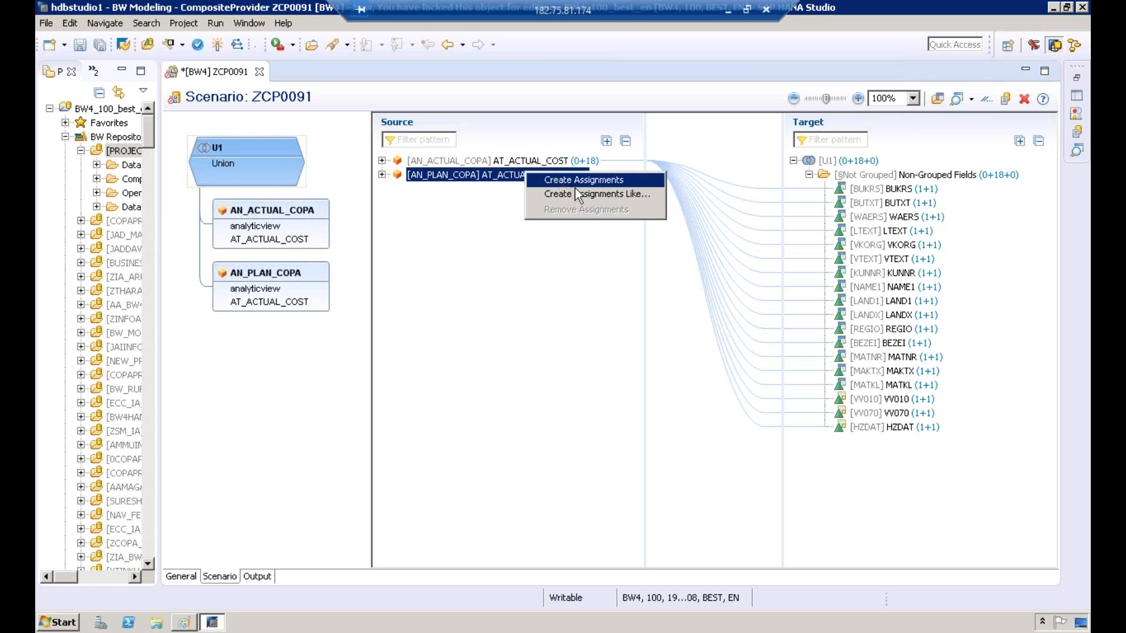
left_click(655, 182)
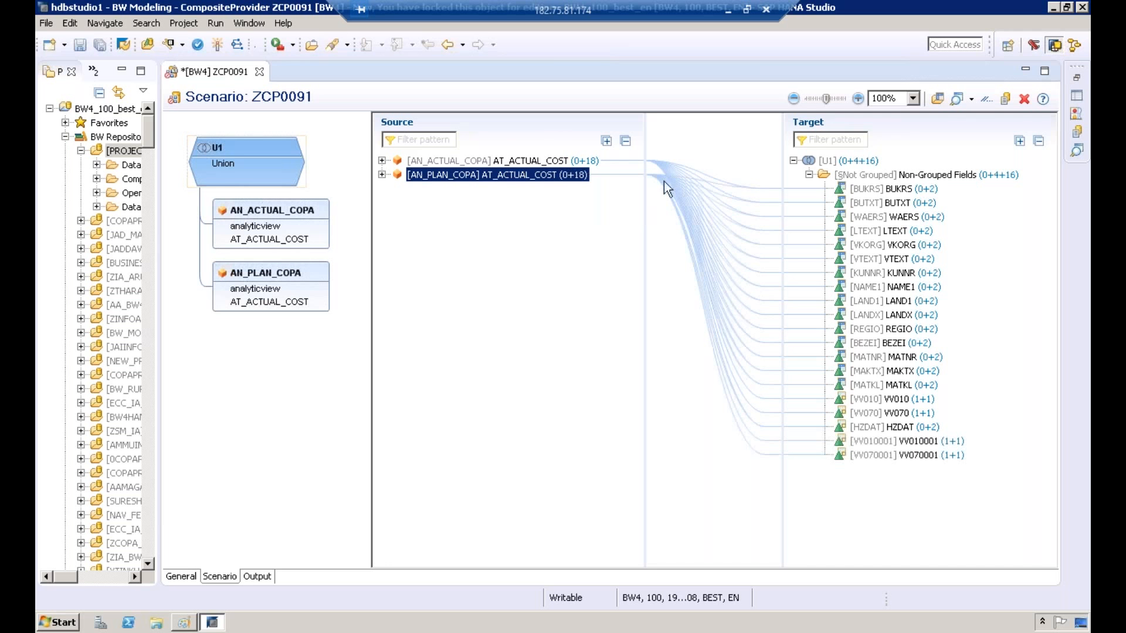
Step: Check which sources feed the target fields BUKRS, BUTXT, VV010, VV070, HZDAT, VV010001 and VV070001
left_click(908, 189)
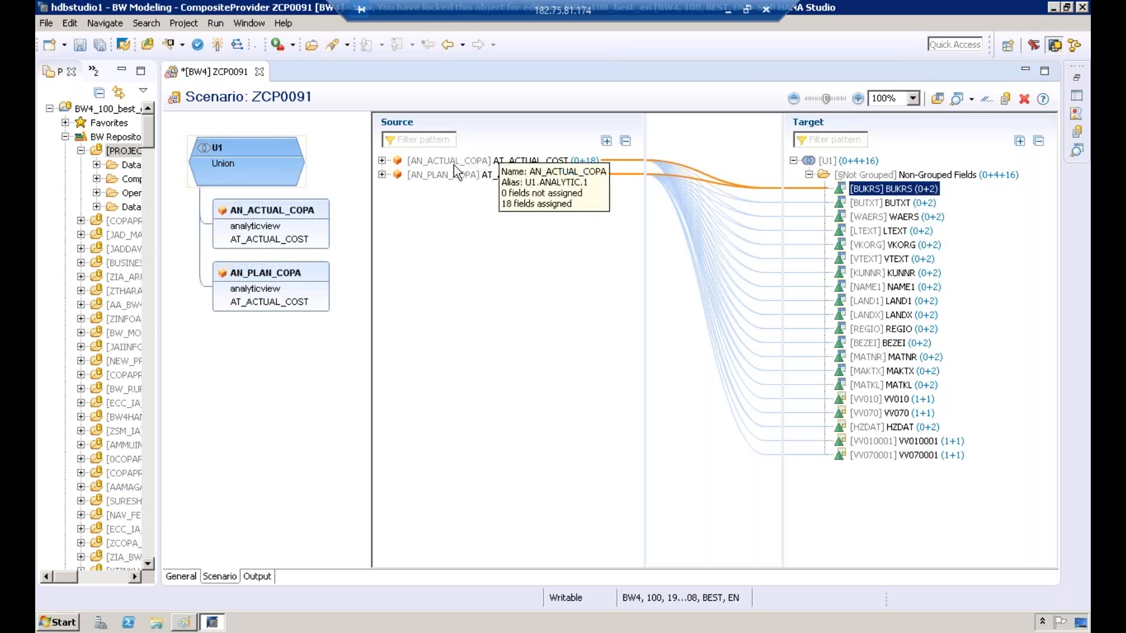
left_click(917, 205)
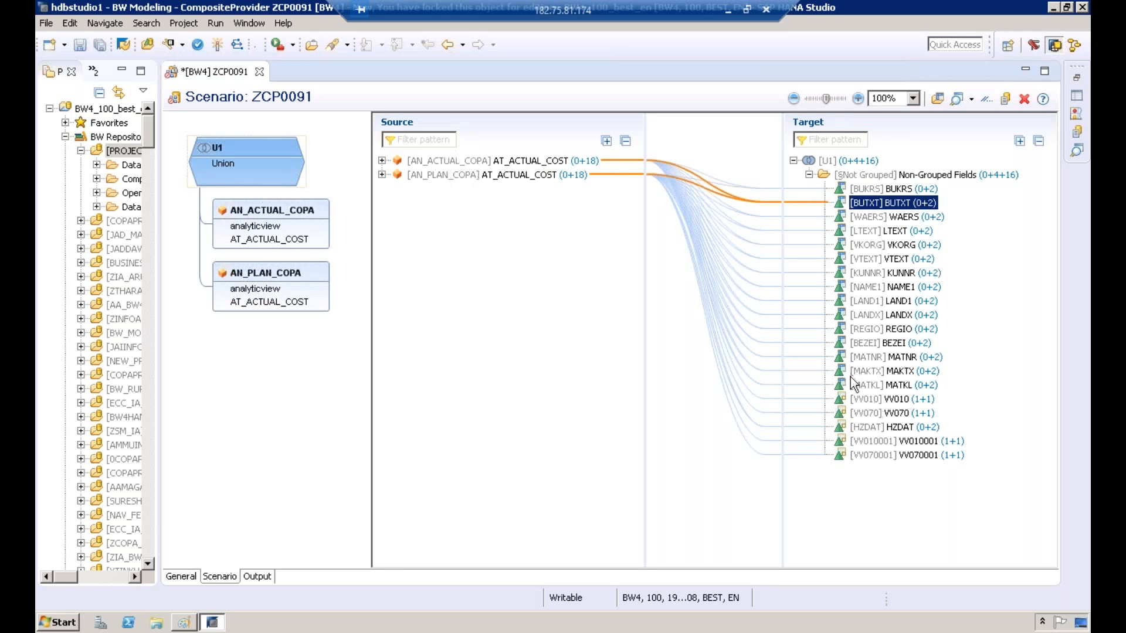
left_click(878, 400)
left_click(880, 413)
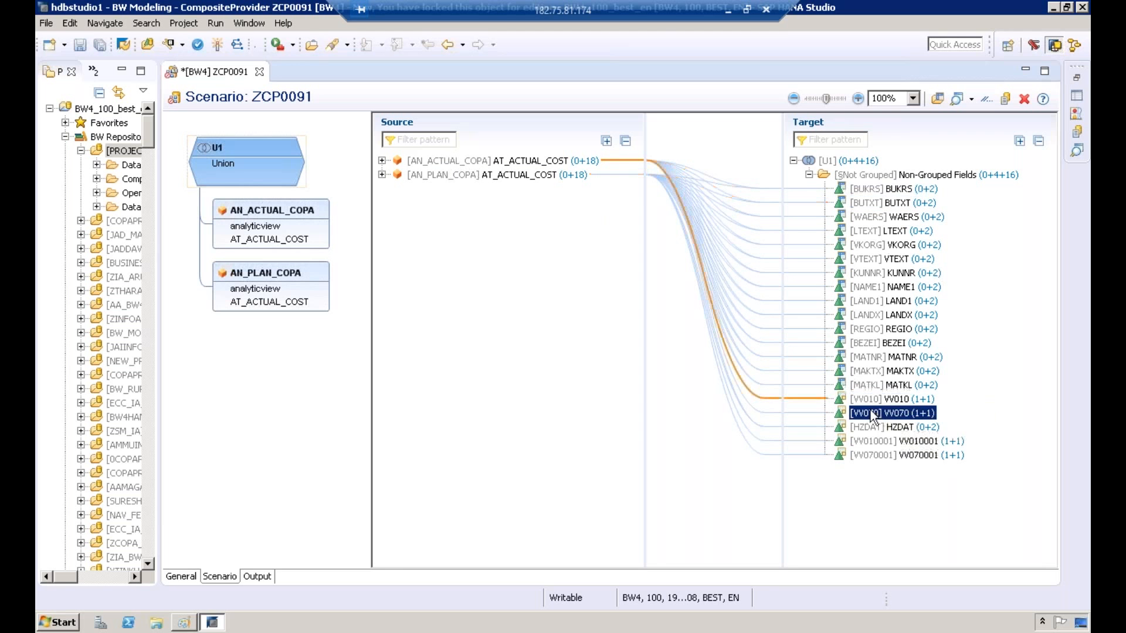
left_click(871, 427)
left_click(865, 442)
left_click(860, 455)
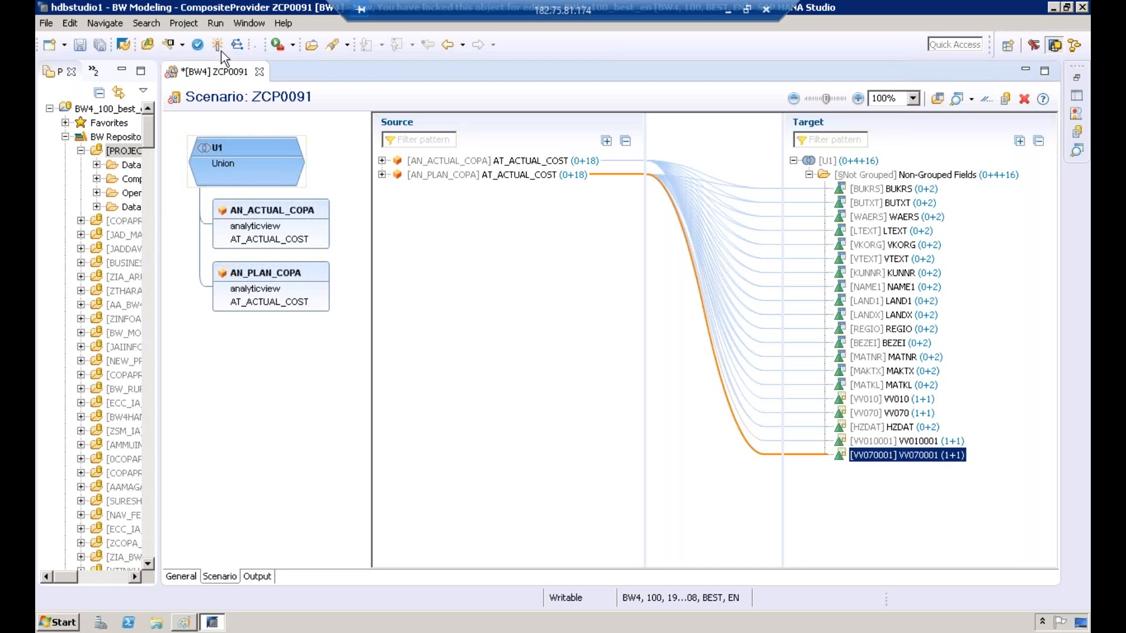
Step: Save the CompositeProvider ZCP0091 and return from the list of problems to its scenario
key("ctrl+s")
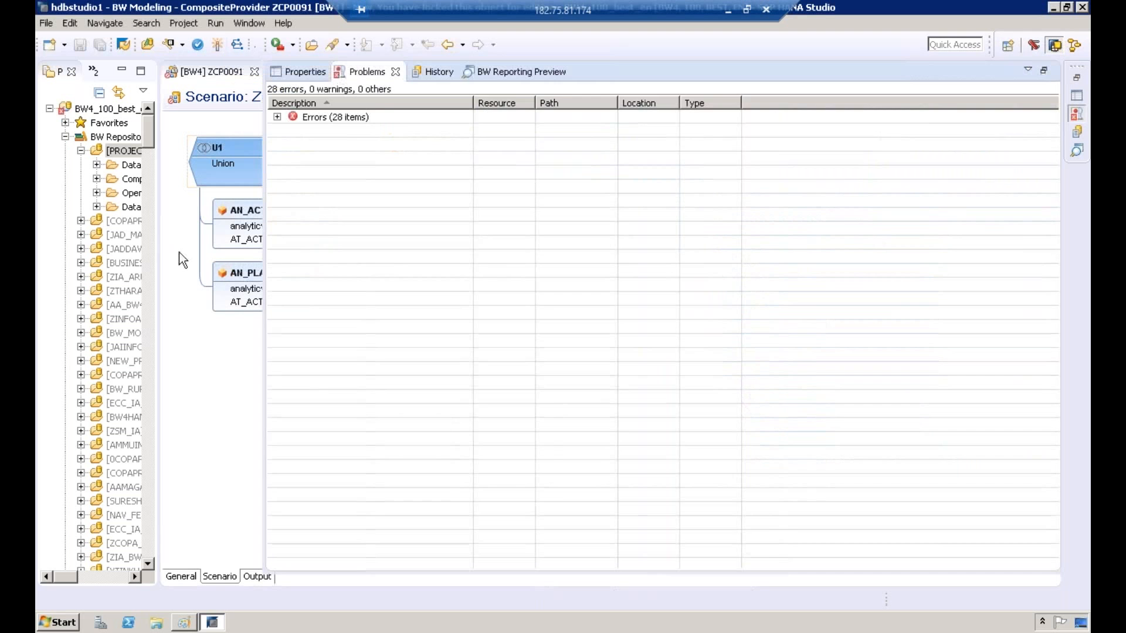
left_click(178, 252)
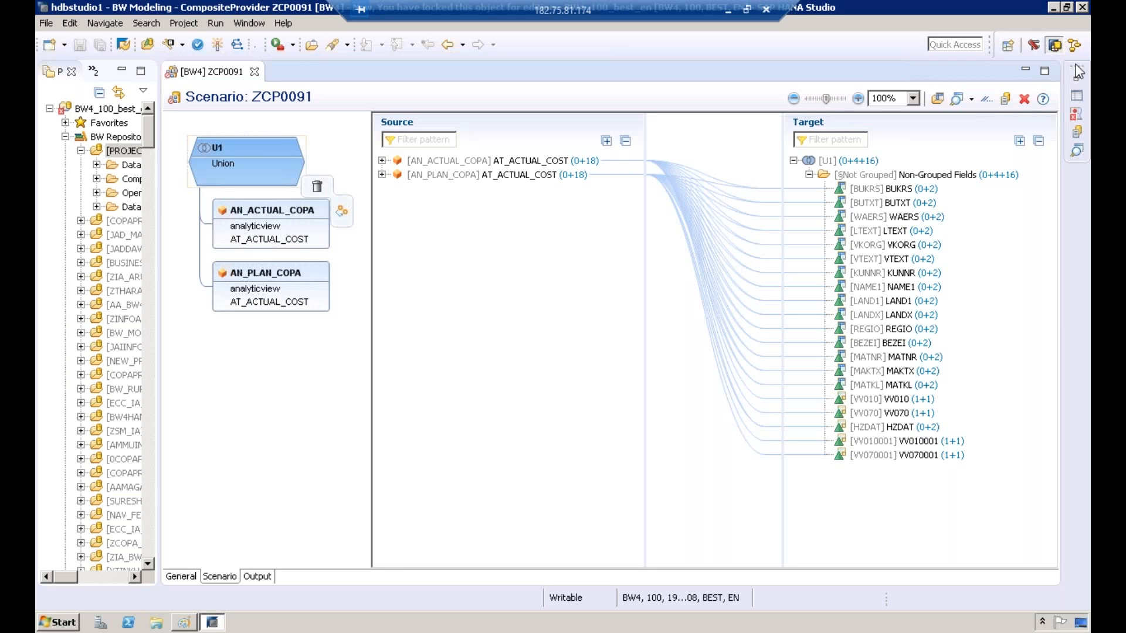
Step: Check which sources feed the target fields LANDX, BUTXT and BUKRS
left_click(905, 316)
left_click(898, 203)
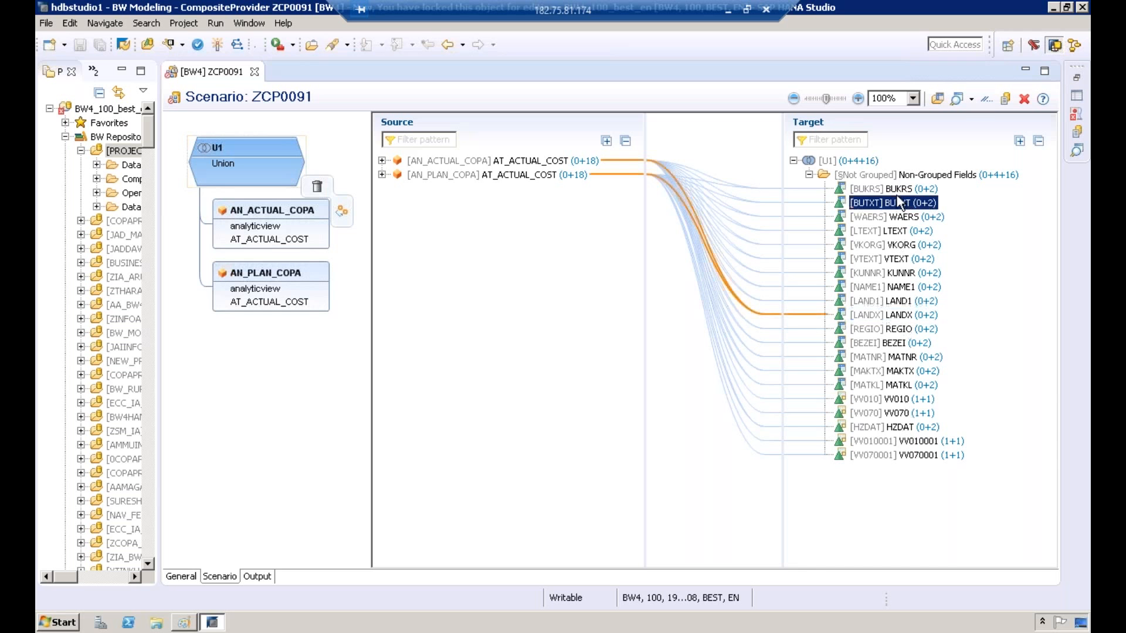
left_click(904, 189)
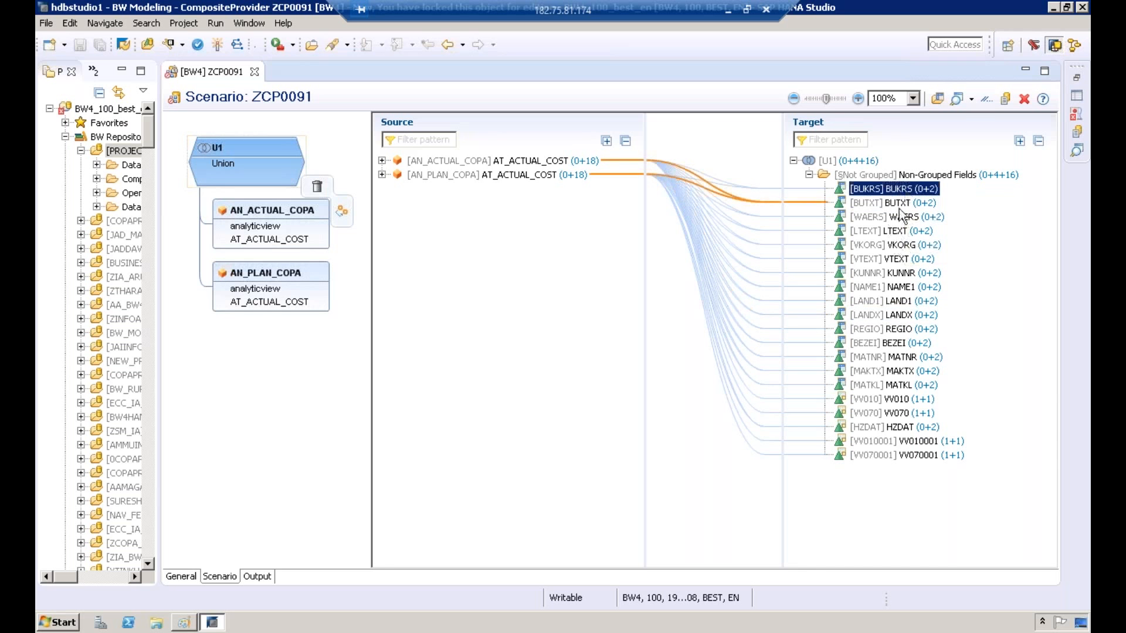
left_click(901, 204, "ctrl")
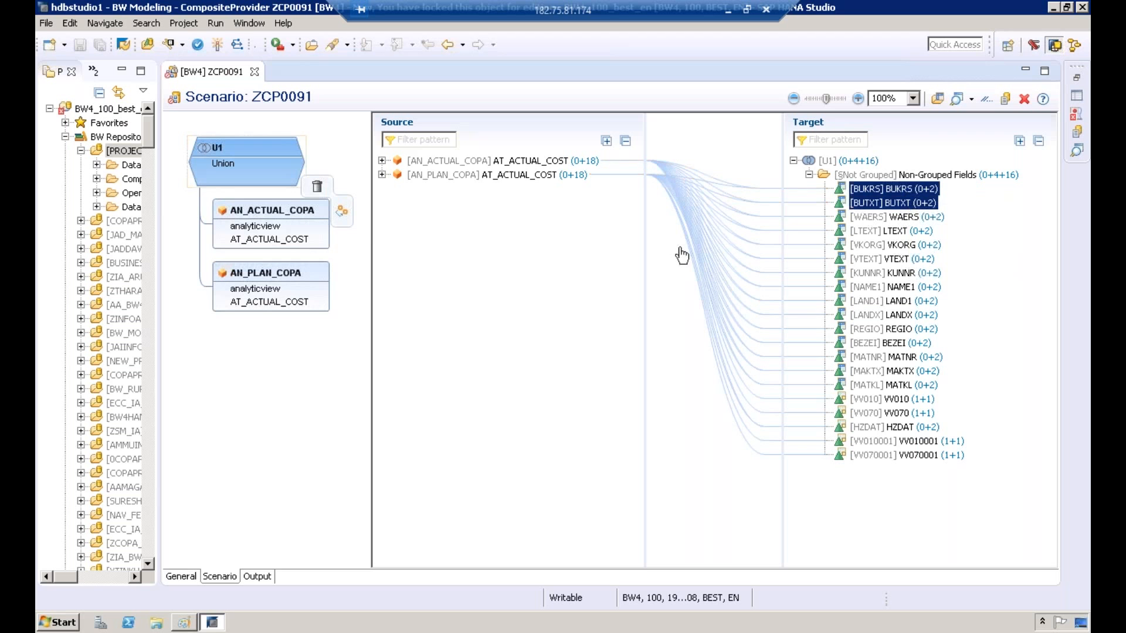
Step: Delete the AN_ACTUAL_COPA and AN_PLAN_COPA providers from the union node U1
right_click(293, 210)
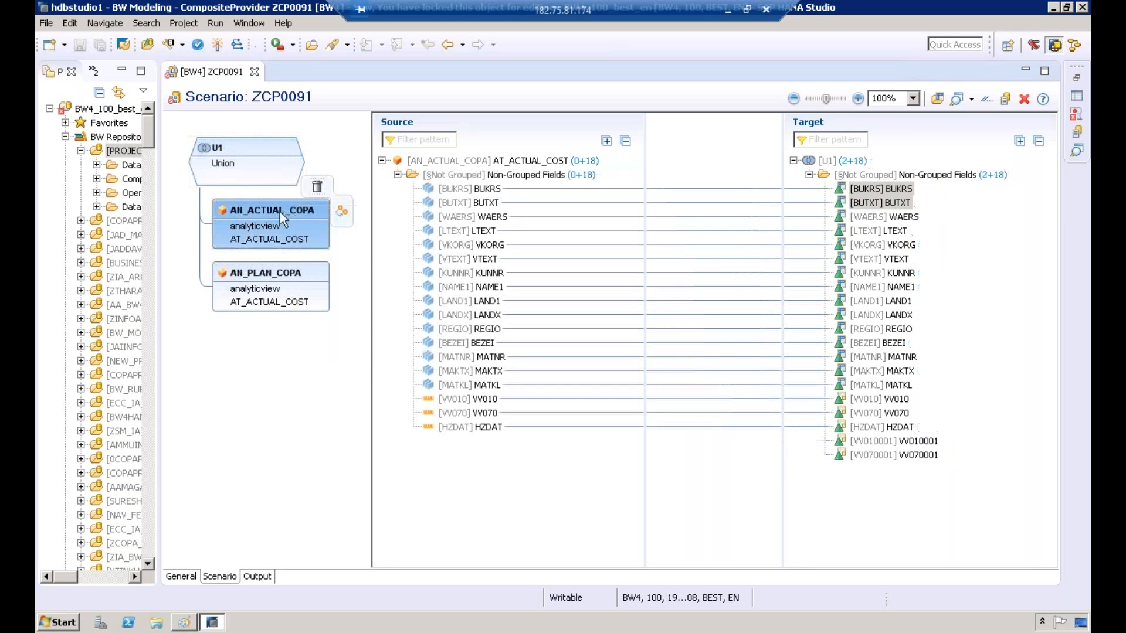
right_click(280, 212)
left_click(311, 244)
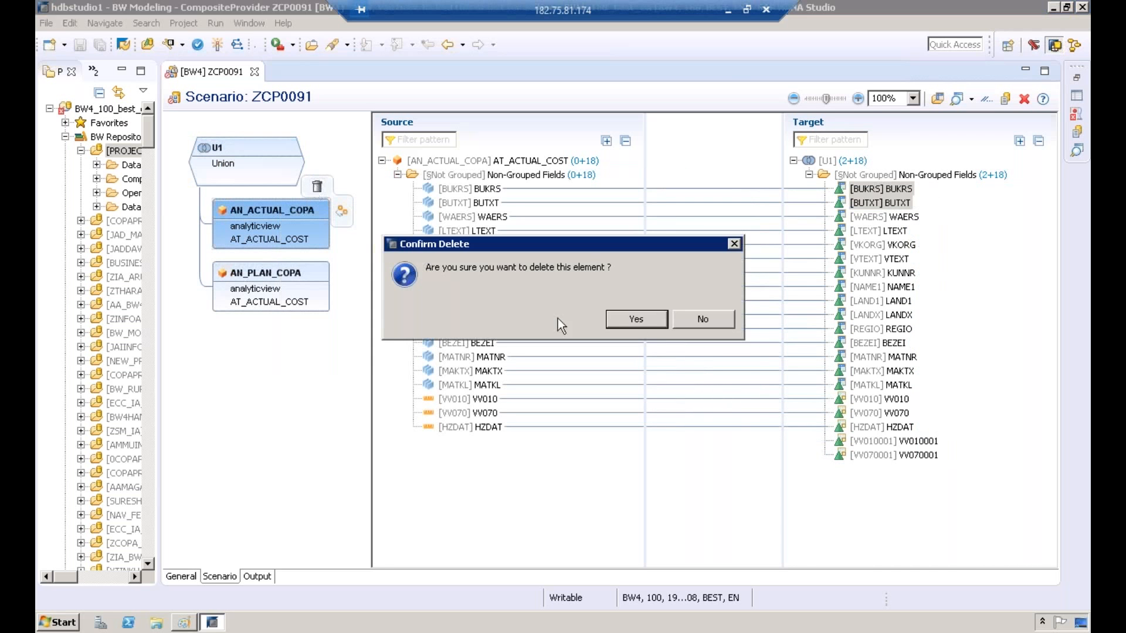
left_click(643, 317)
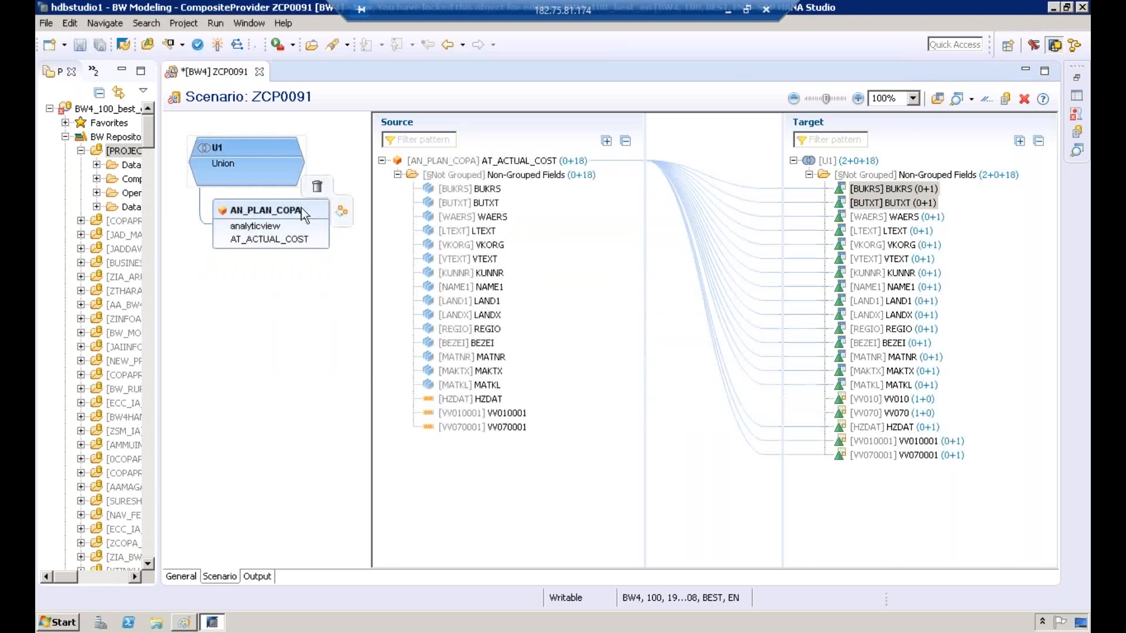
left_click(317, 186)
left_click(638, 319)
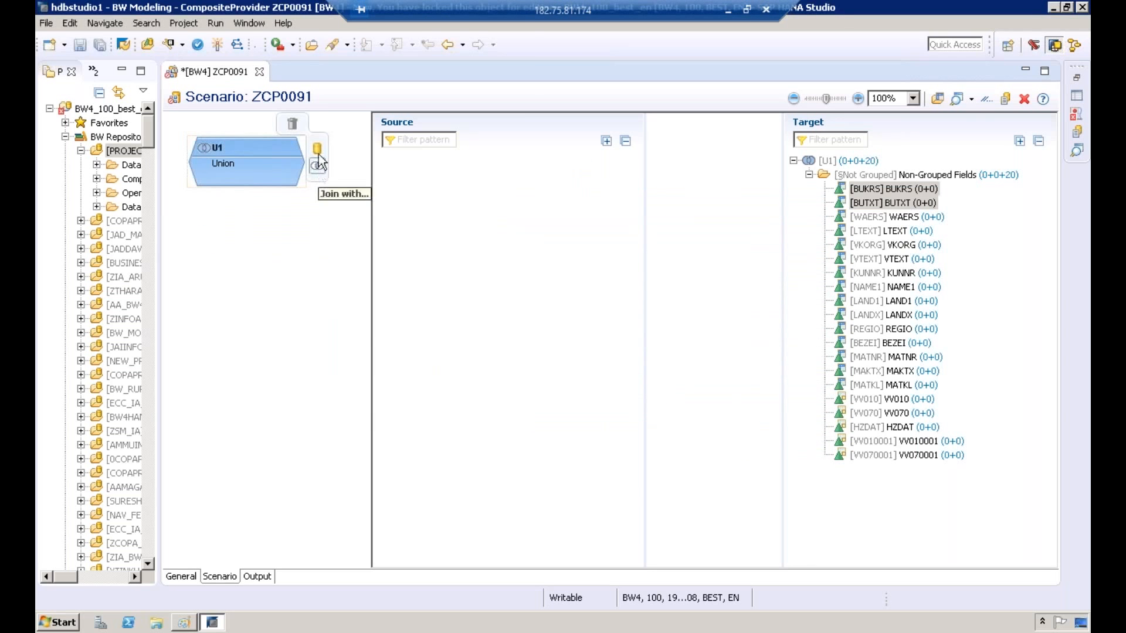
Step: Search the SAP HANA views for new_neha and add AN_ACTUAL_COPA_DATA and AN_PLAN_COPA_DATA to the union
left_click(318, 153)
left_click(156, 56)
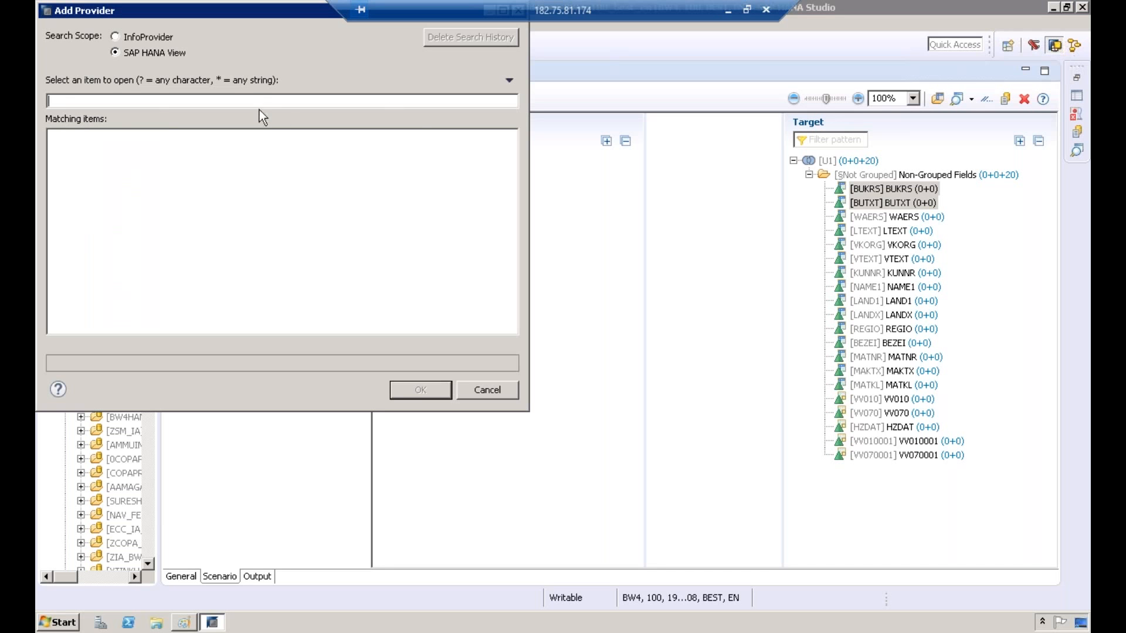
type("new_neha")
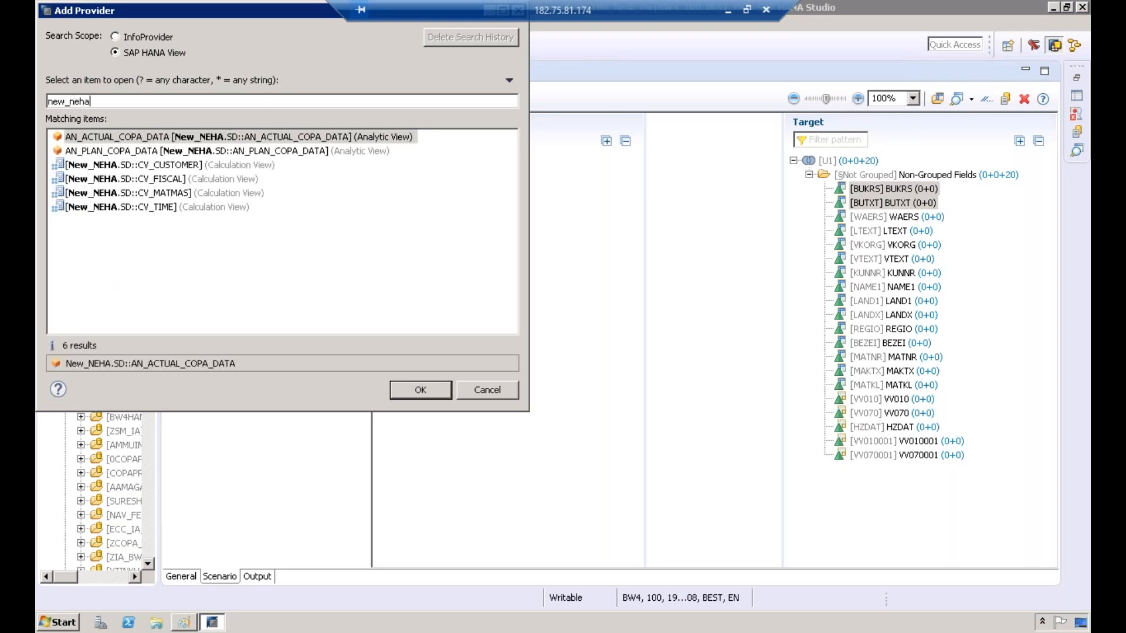
left_click(255, 152, "ctrl")
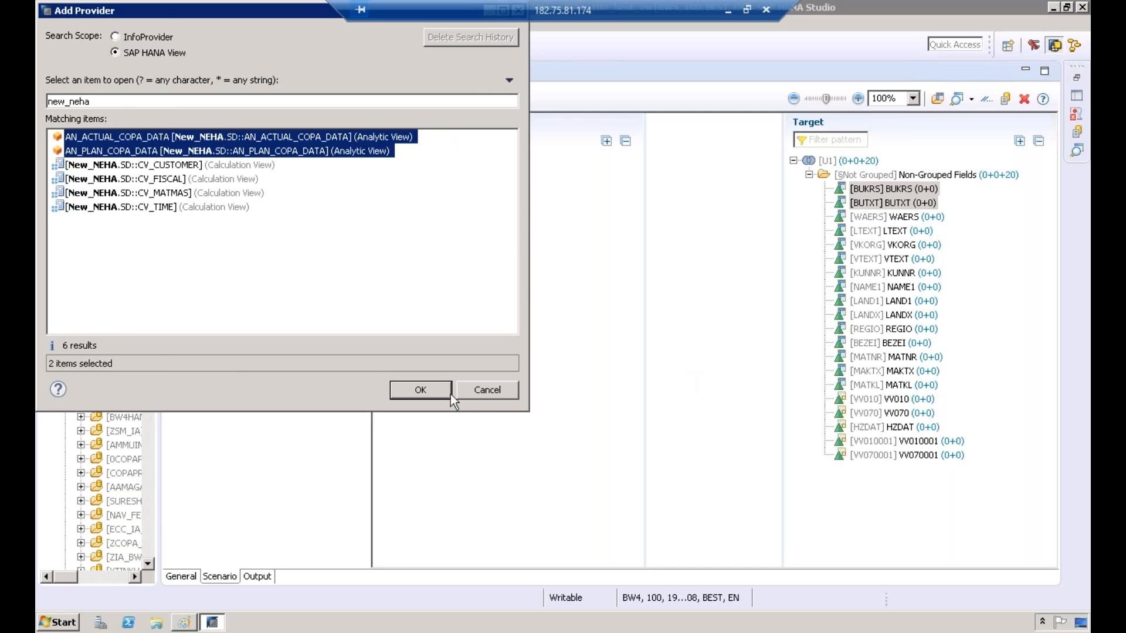
left_click(420, 390)
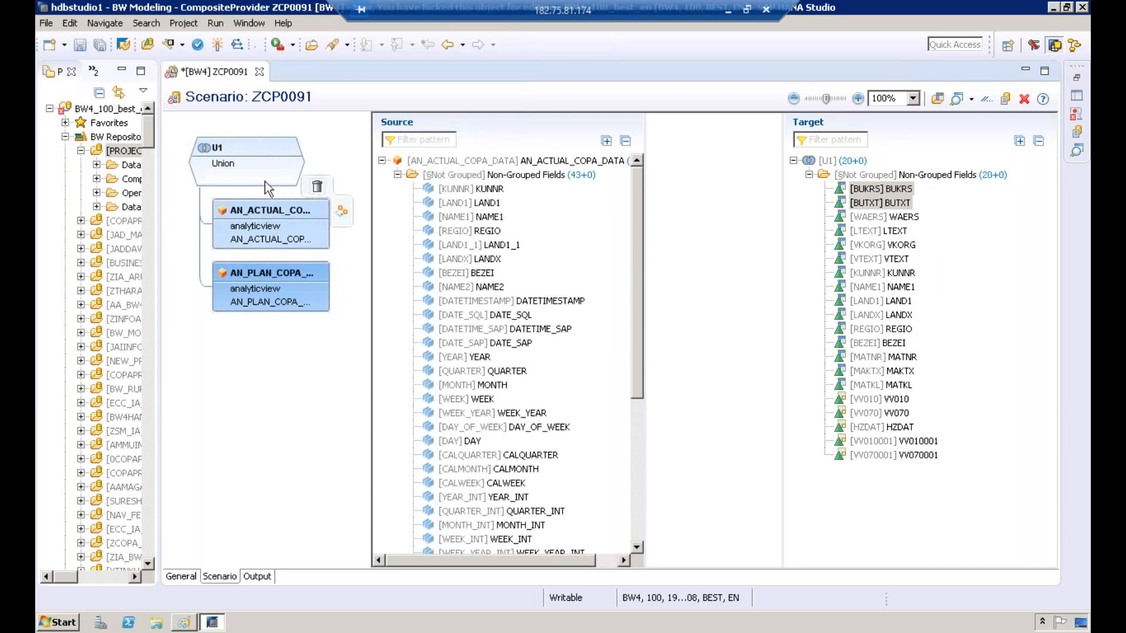
Step: Remove all existing fields from the union target U1
left_click(850, 161)
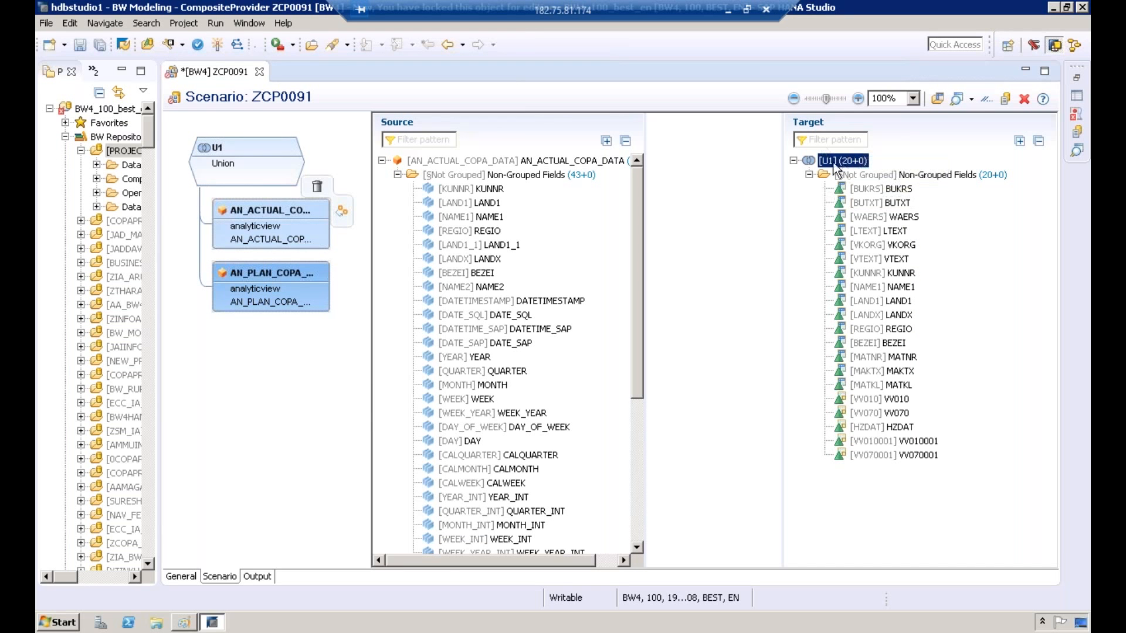
right_click(844, 169)
left_click(862, 226)
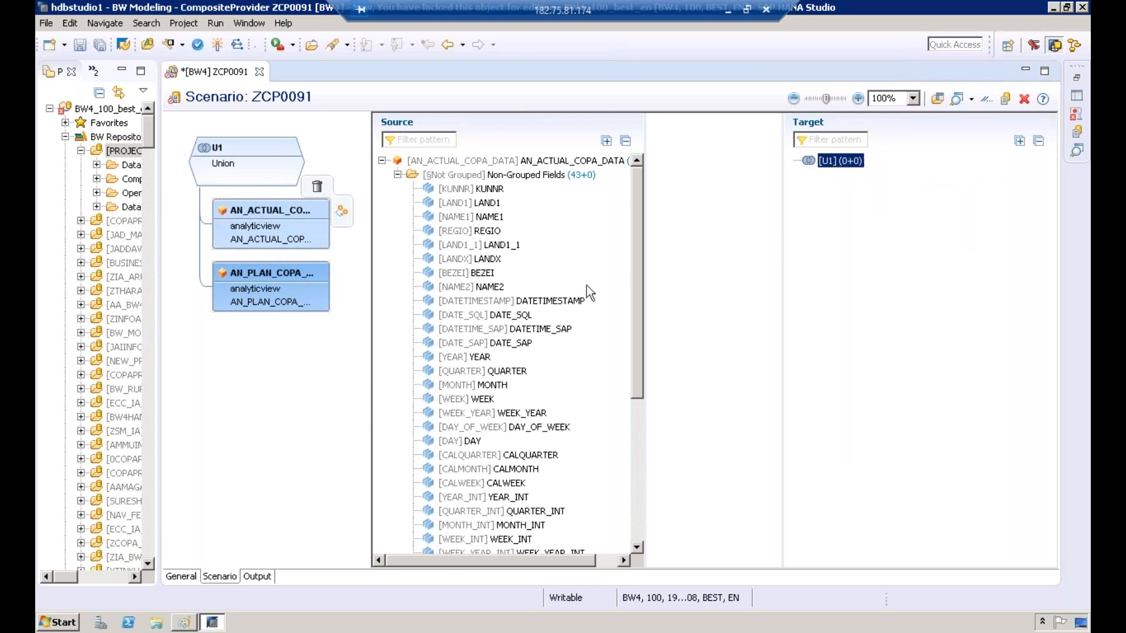
Step: Show both sources of the union node and create an assignment to the target for KUNNR of AN_ACTUAL_COPA_DATA
left_click(398, 175)
left_click(393, 177)
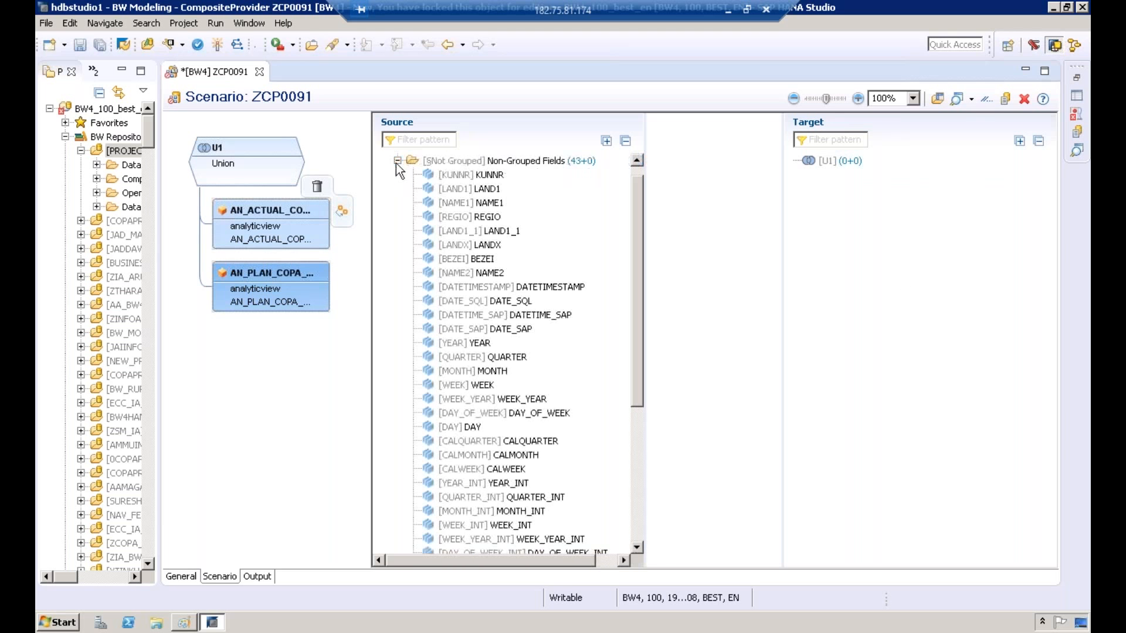
left_click(392, 163)
left_click(250, 148)
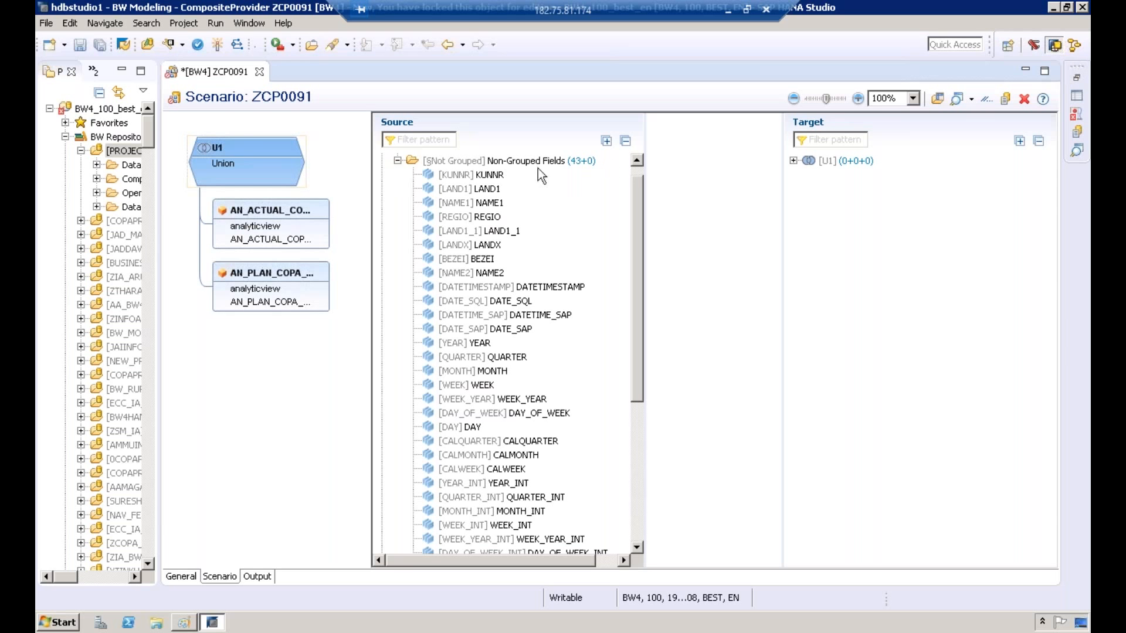
right_click(482, 173)
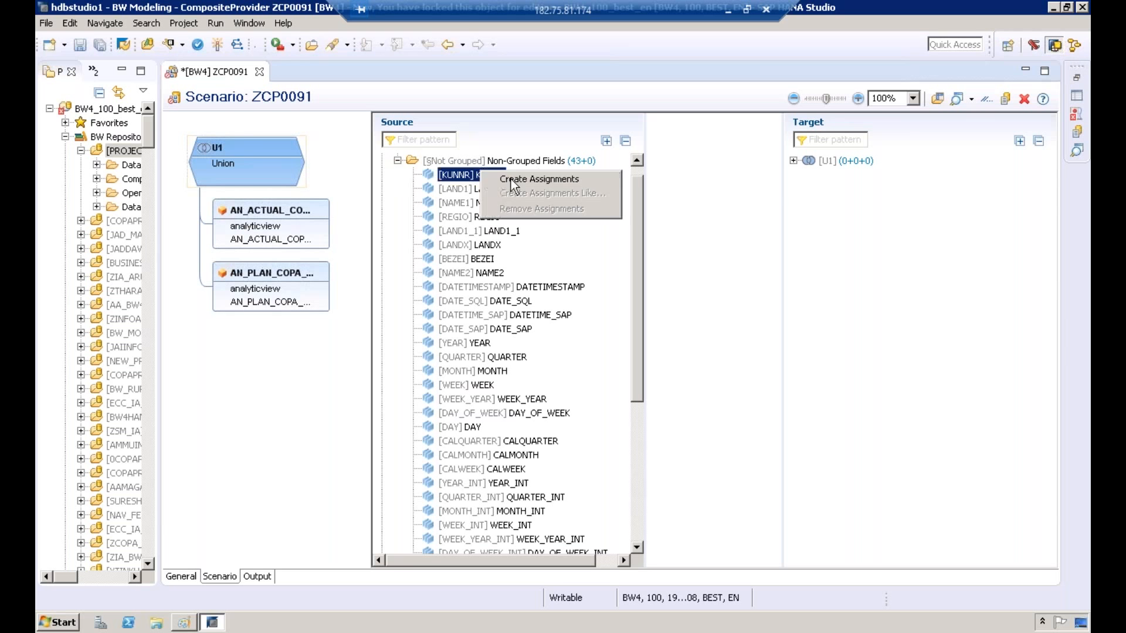
left_click(511, 179)
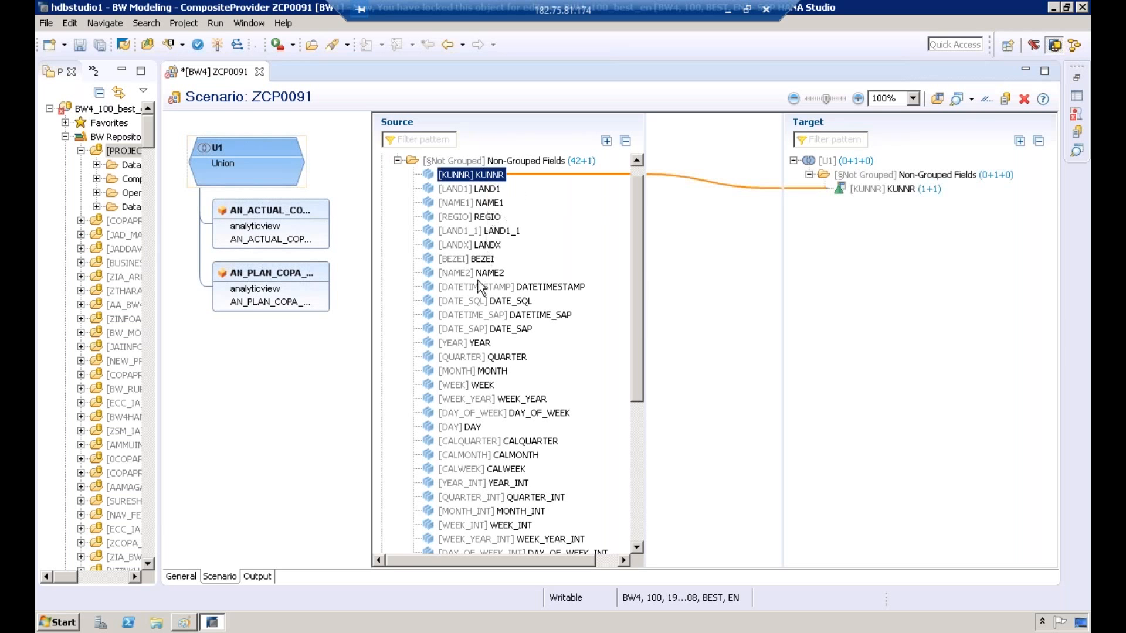
Step: Create assignments to the union target for the fields BUKRS and VV010 of AN_ACTUAL_COPA_DATA
left_click_drag(639, 381, 647, 499)
left_click(471, 415)
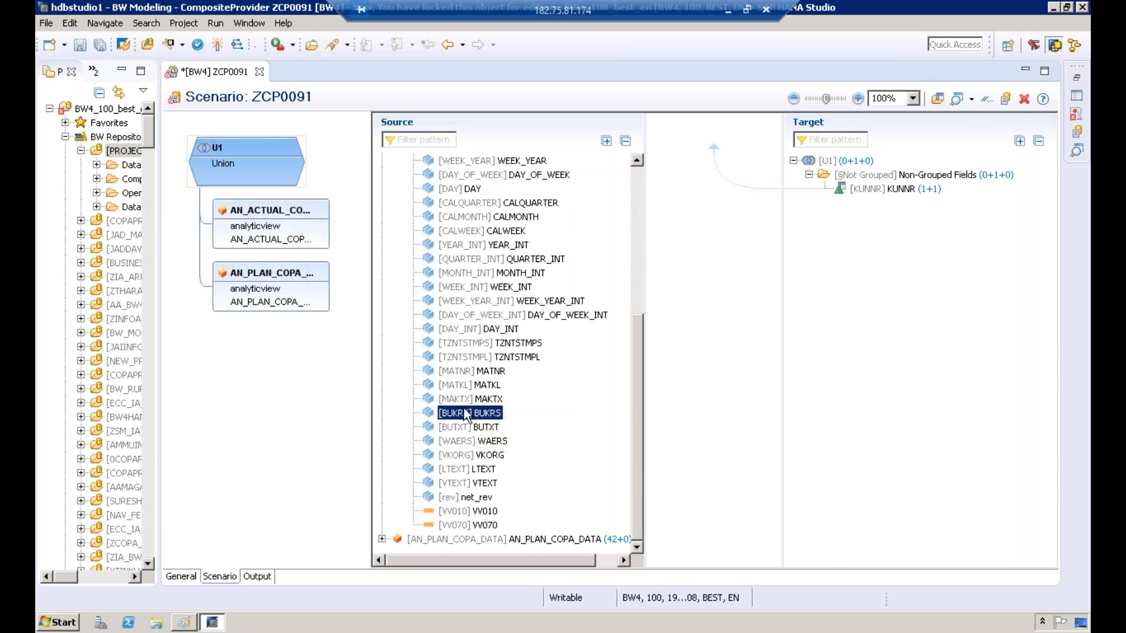
right_click(467, 415)
left_click(490, 423)
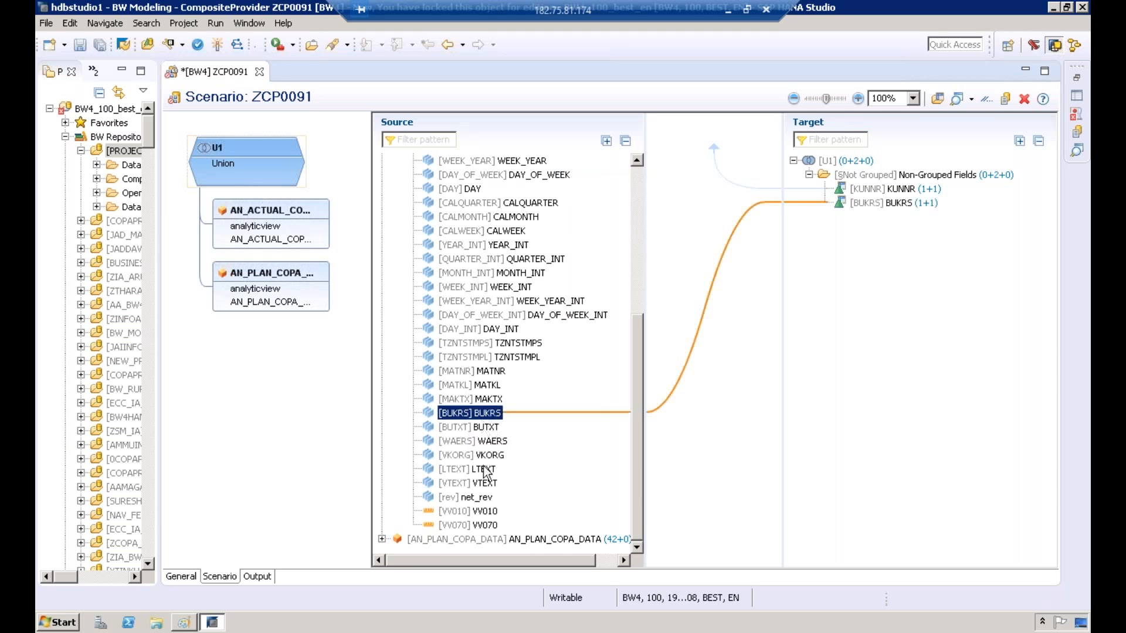
right_click(476, 513)
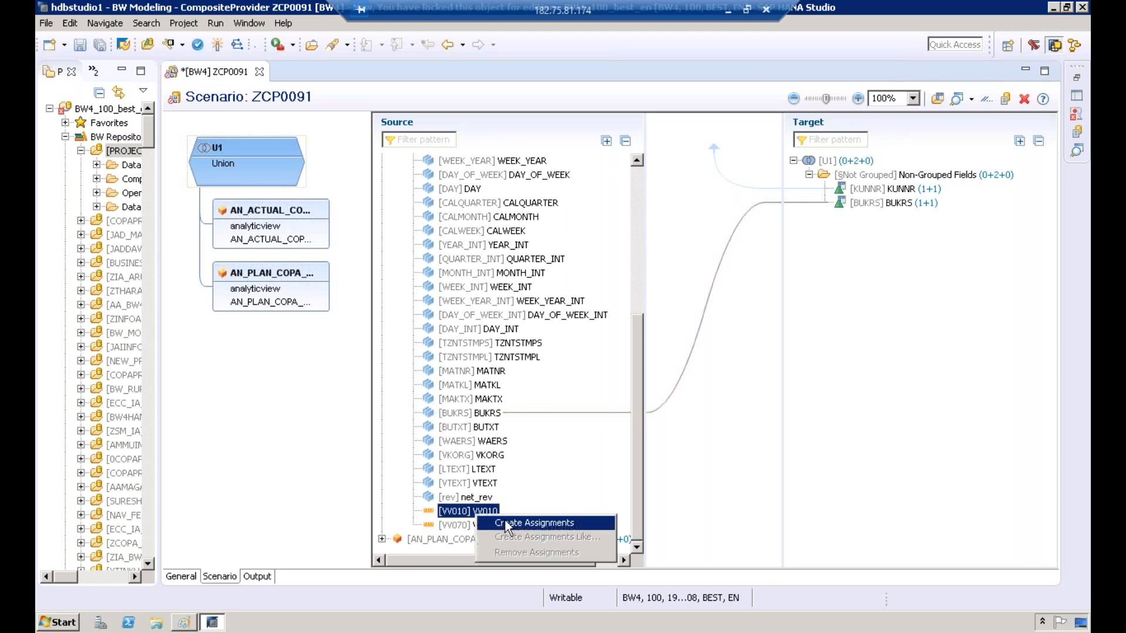
left_click(506, 522)
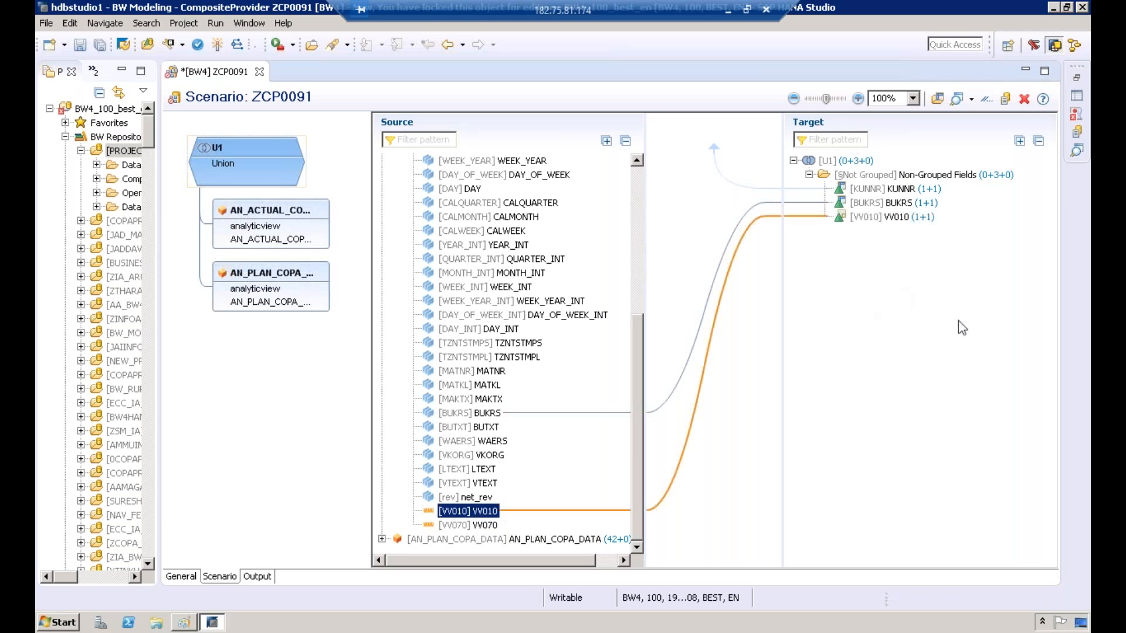
Step: Expand the AN_PLAN_COPA_DATA source and create assignments to the union target for its fields VV010001 and VV070001
left_click(381, 539)
left_click(398, 539)
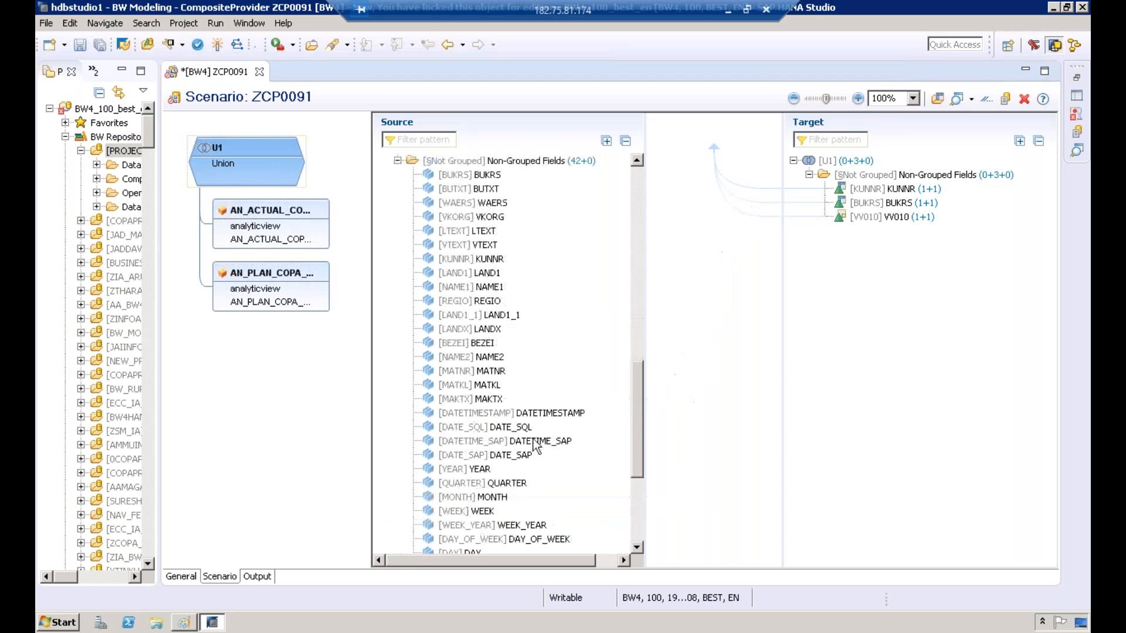
left_click_drag(638, 382, 641, 365)
left_click(638, 475)
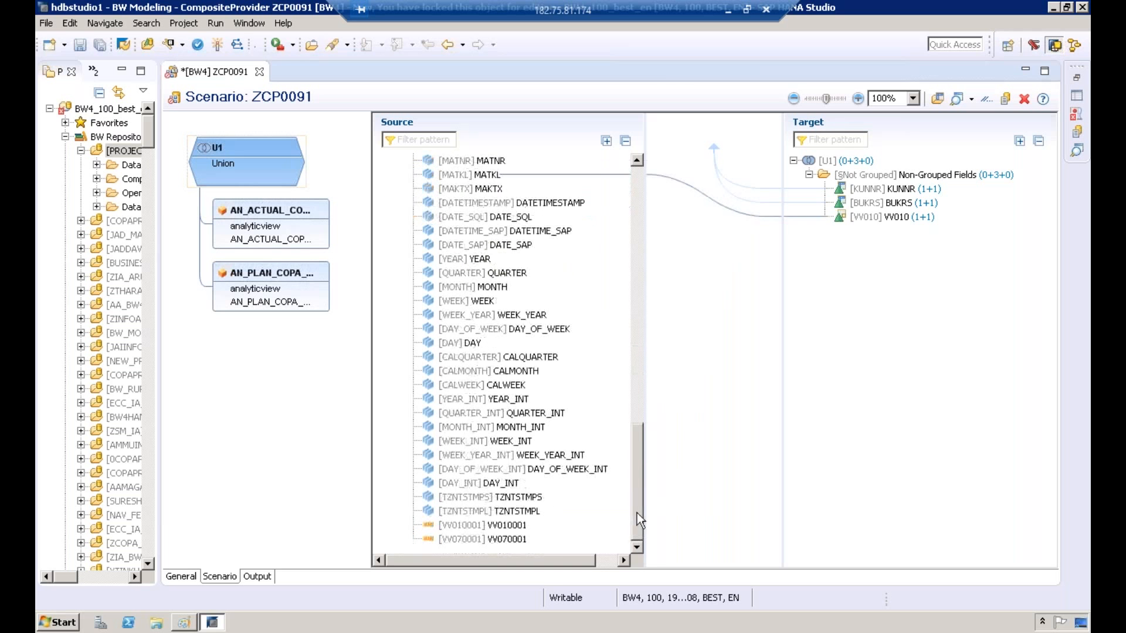
left_click(487, 528)
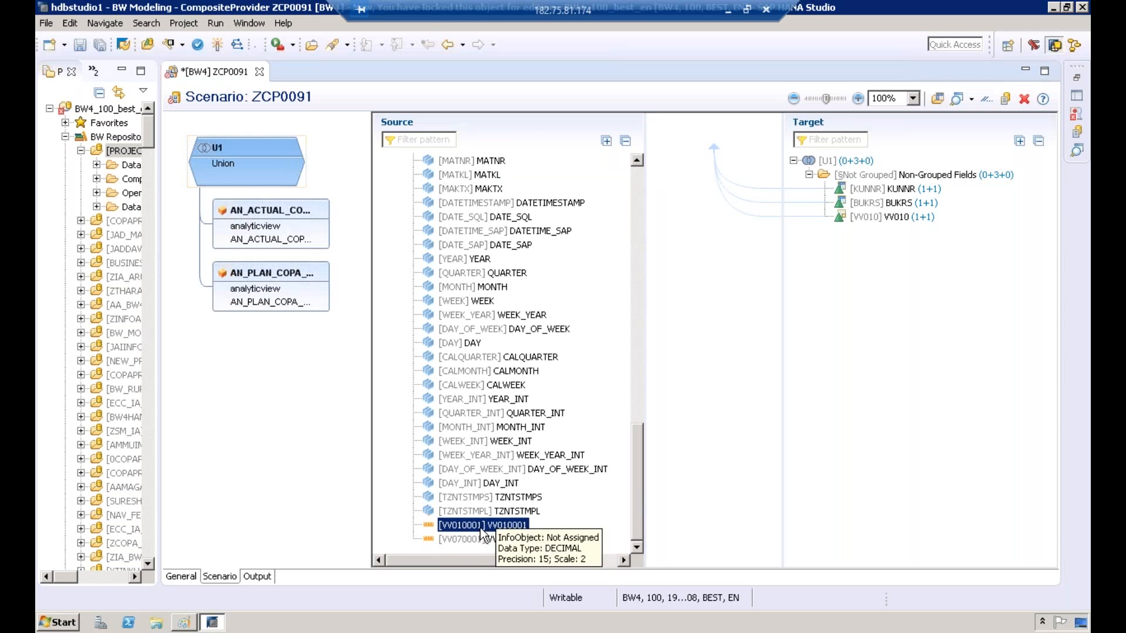
right_click(481, 528)
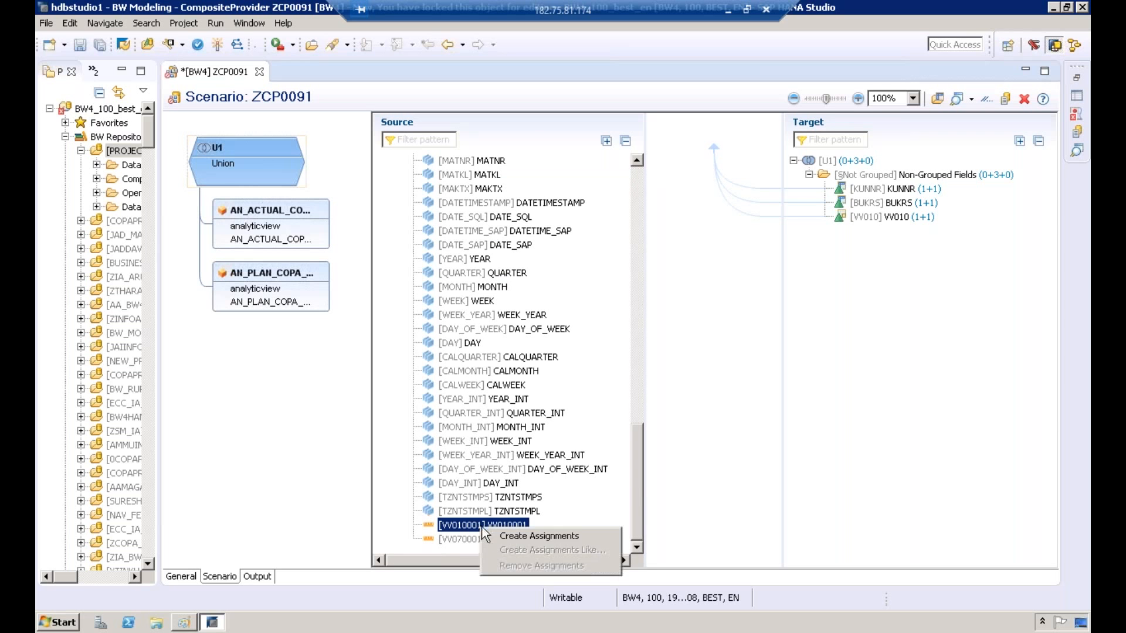
left_click(504, 536)
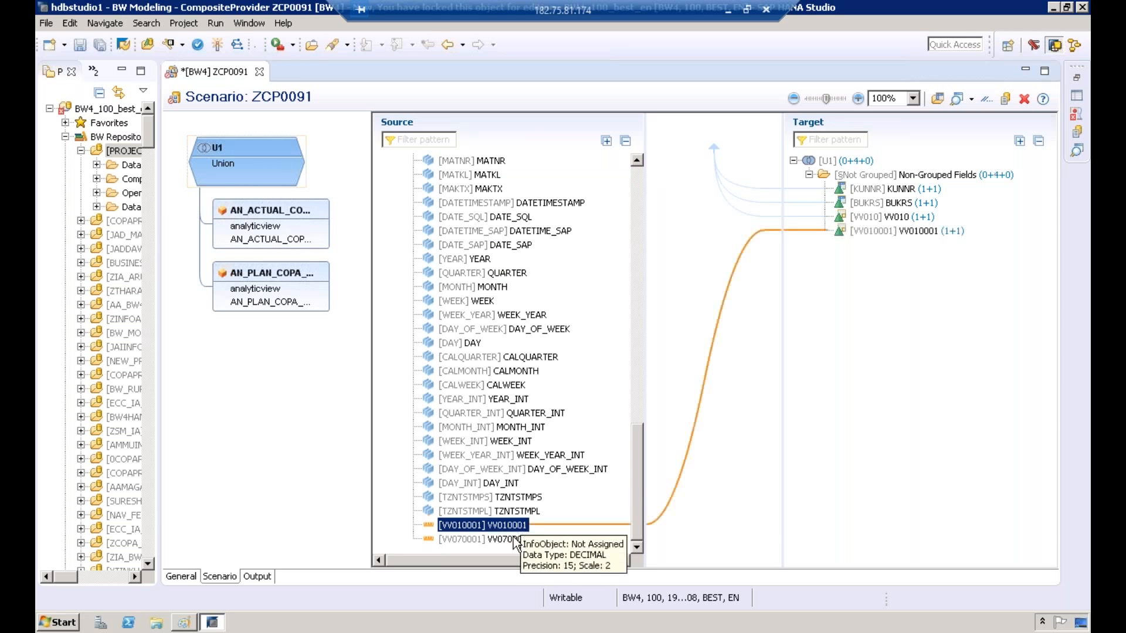
left_click(515, 540)
right_click(514, 540)
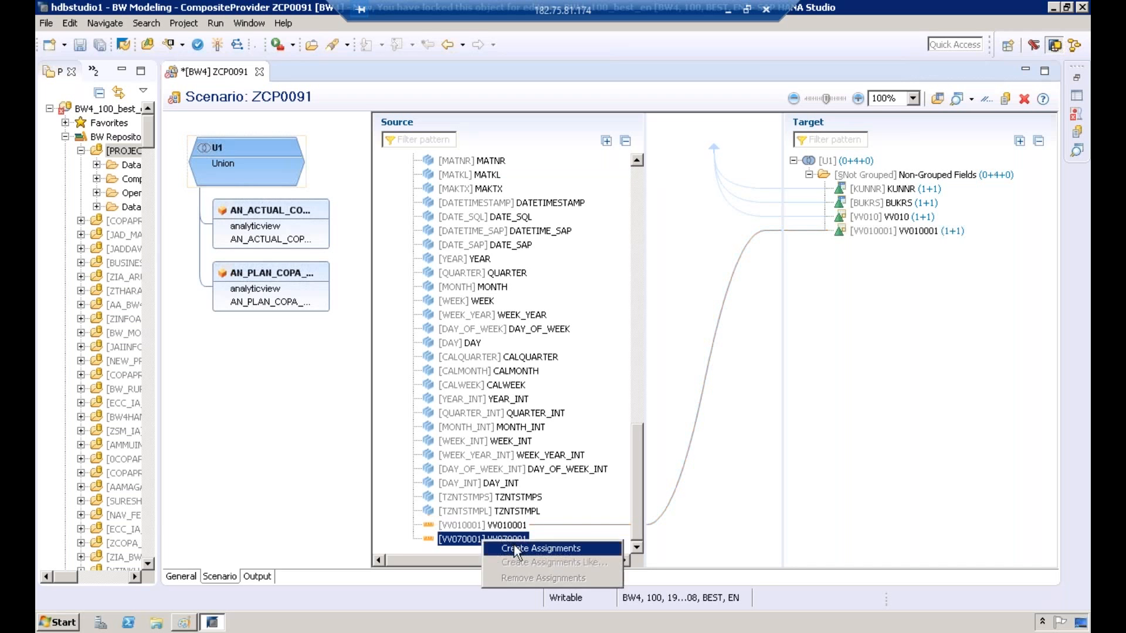
left_click(516, 549)
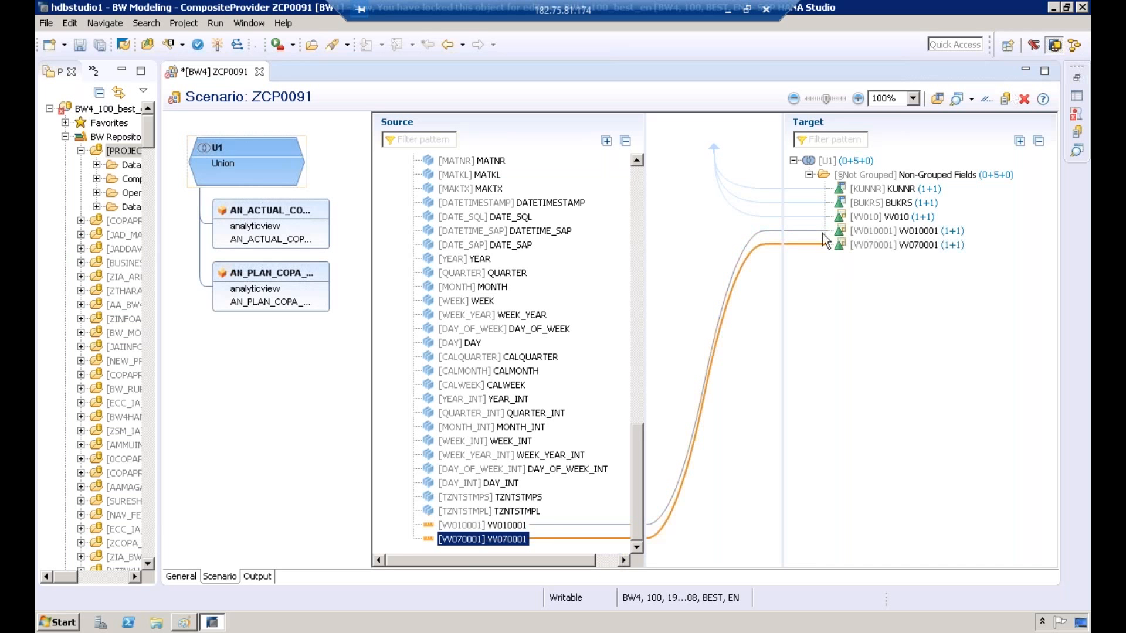
Step: Check which sources feed the target fields KUNNR, BUKRS, VV010, VV010001 and VV070001
left_click(868, 192)
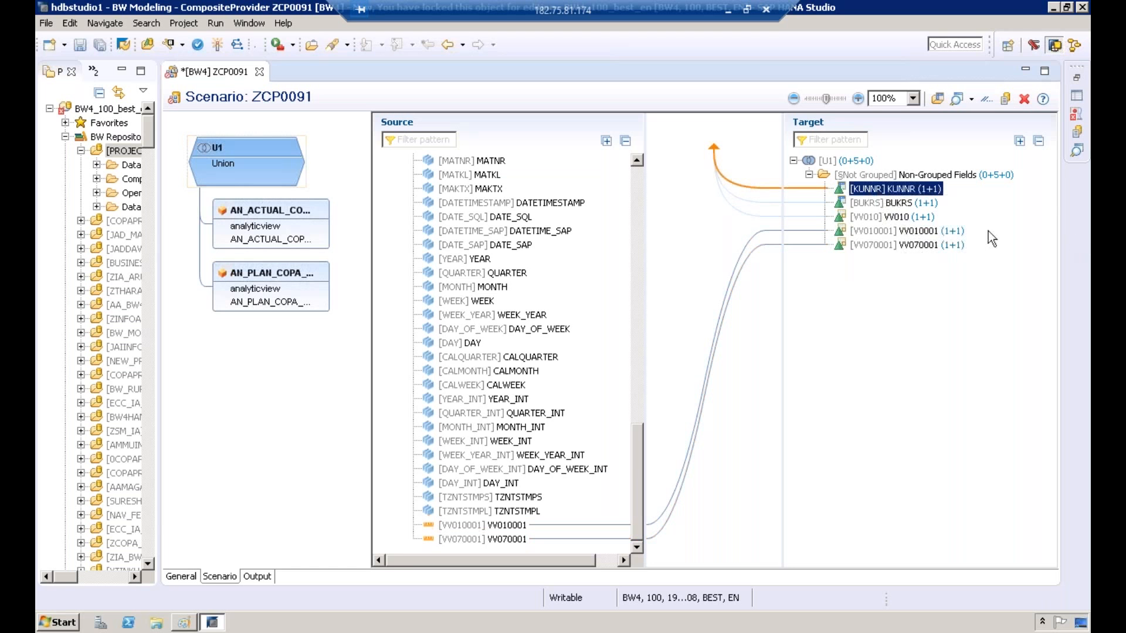
left_click(891, 205)
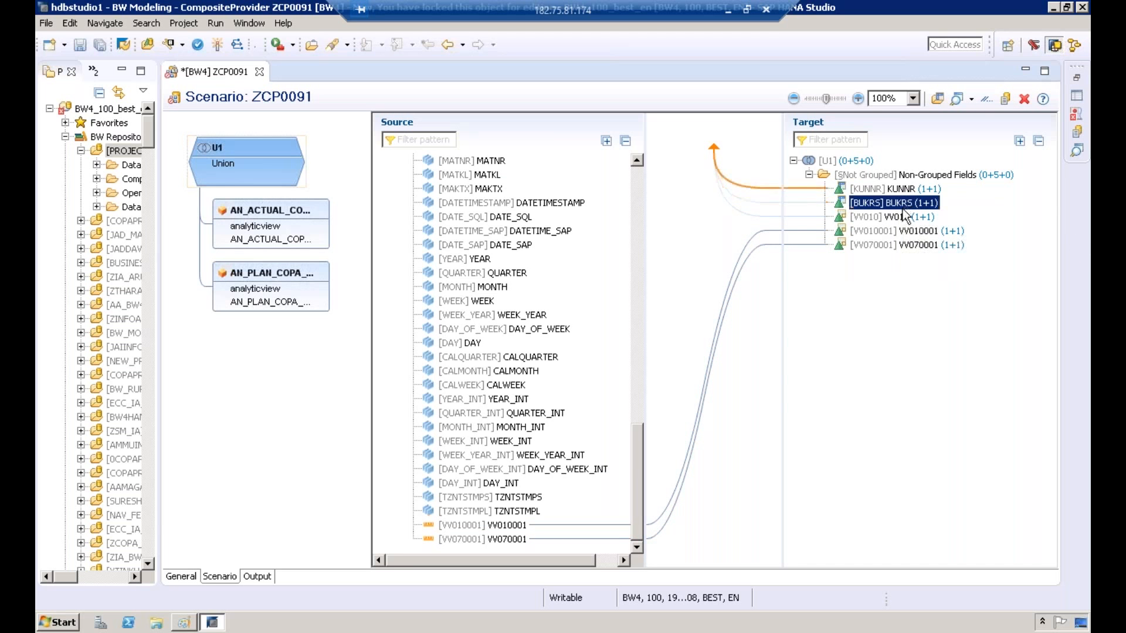
left_click(907, 217)
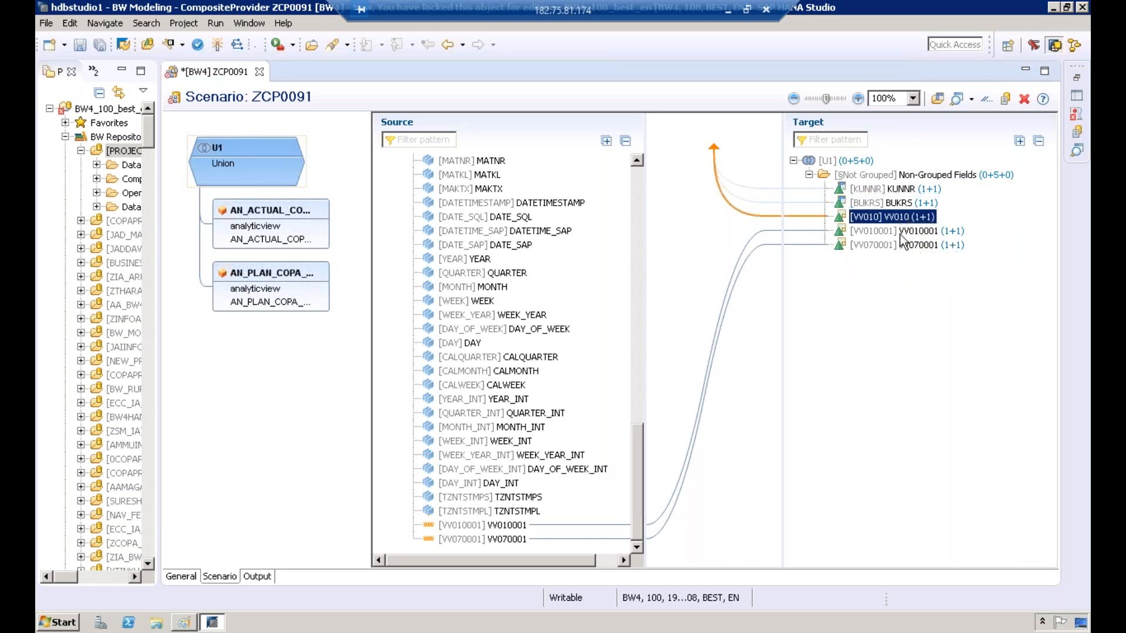
left_click(901, 235)
left_click(900, 245)
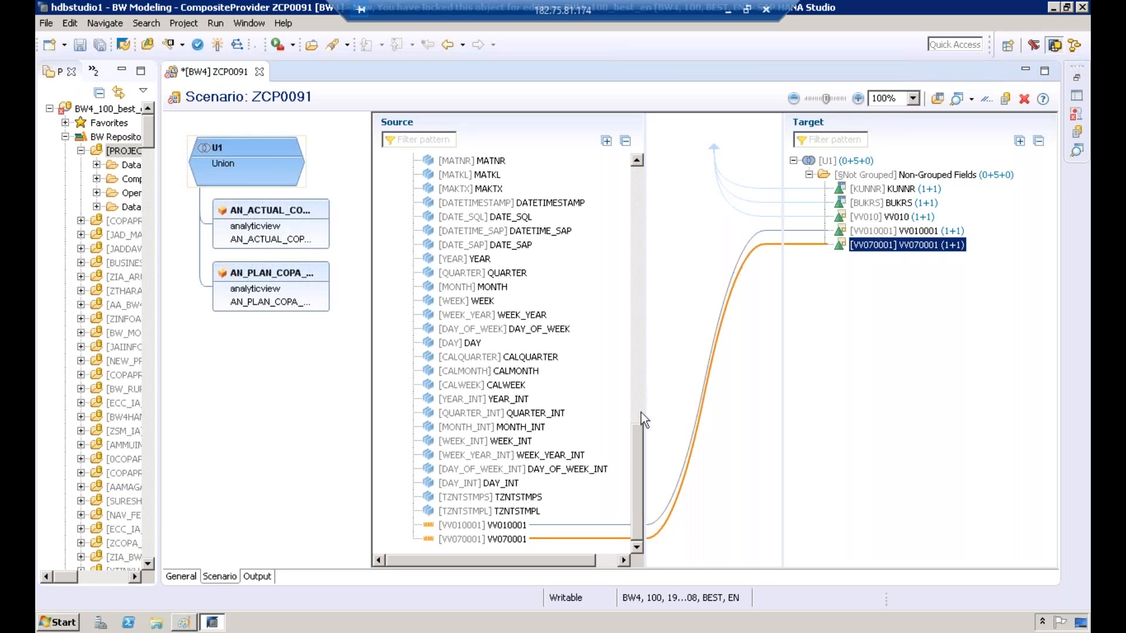
left_click(635, 217)
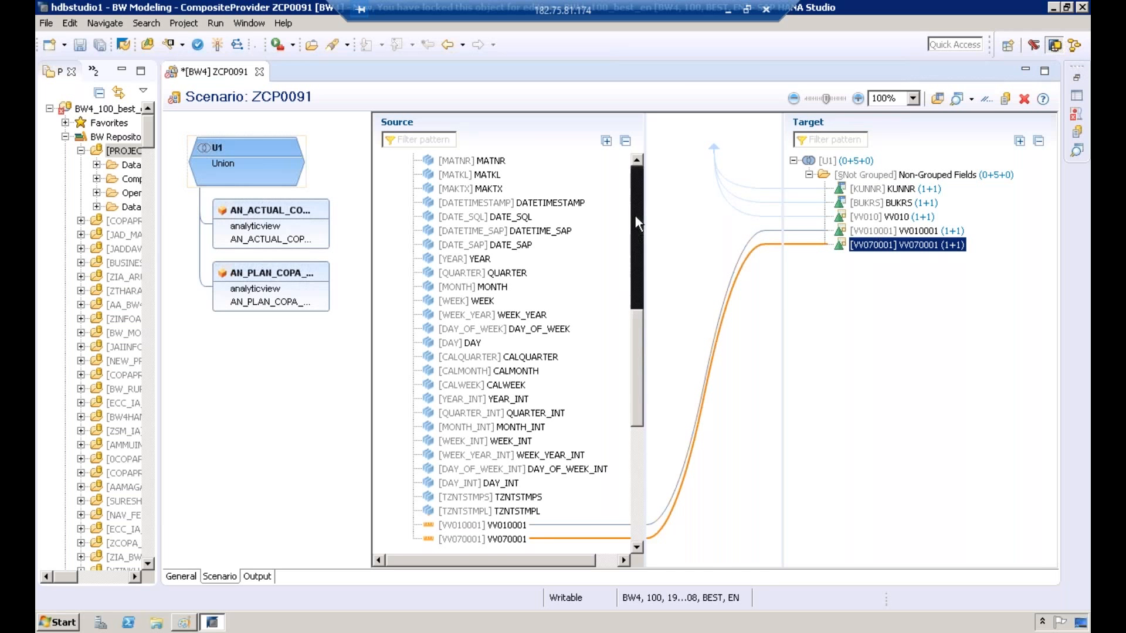
left_click(873, 191)
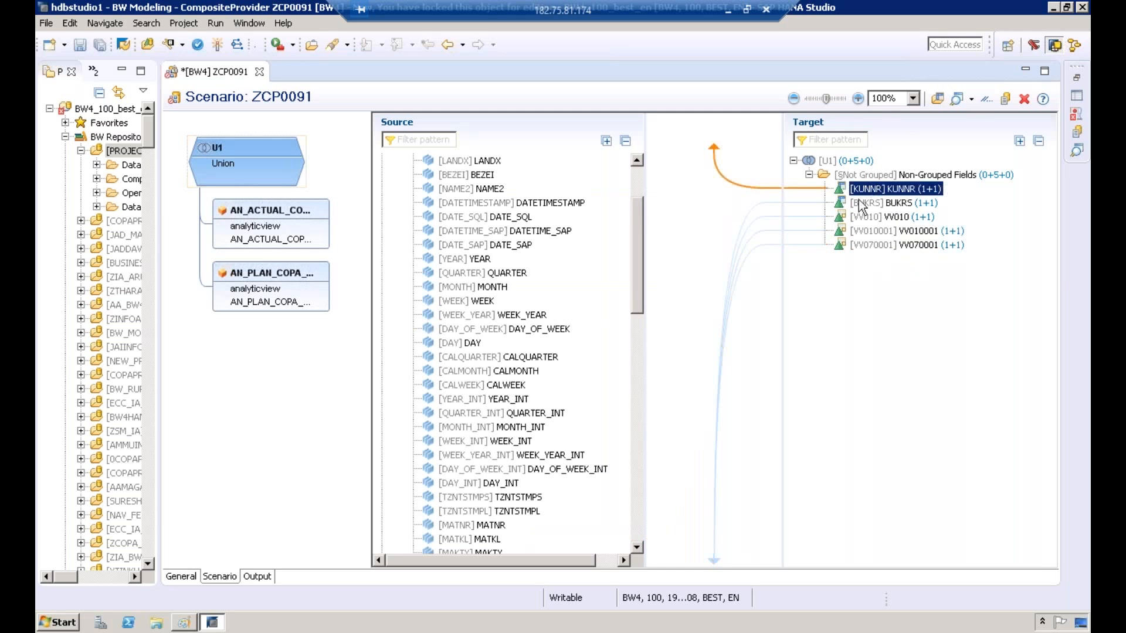
left_click(859, 206)
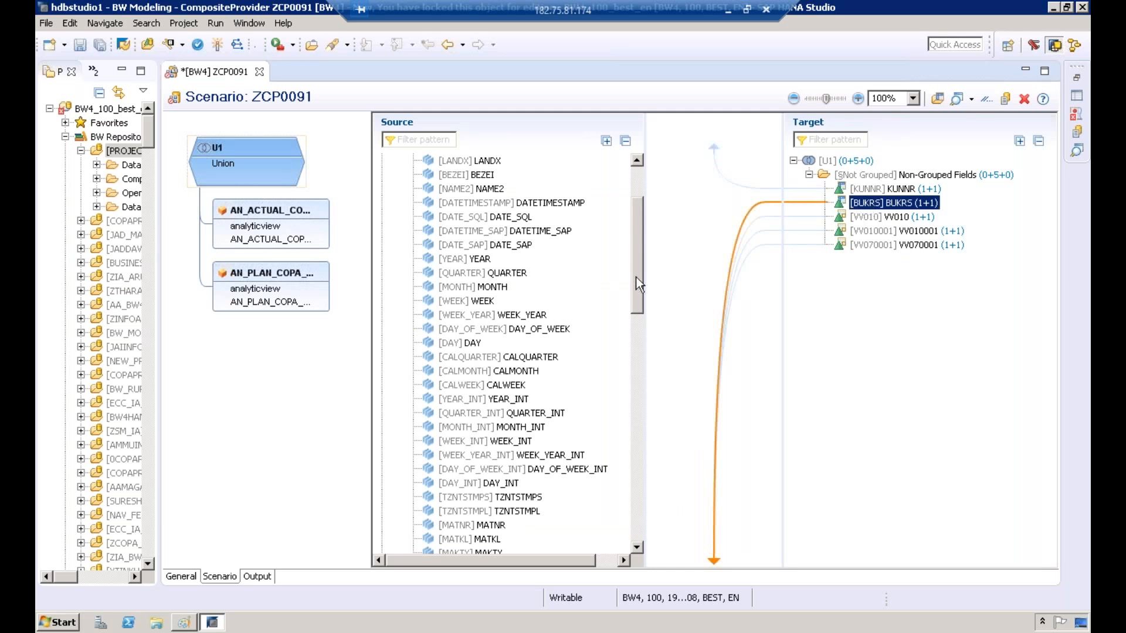
Step: Assign KUNNR and BUKRS of the AN_PLAN_COPA_DATA source to the existing target fields KUNNR and BUKRS
scroll(628, 241, "up", 3)
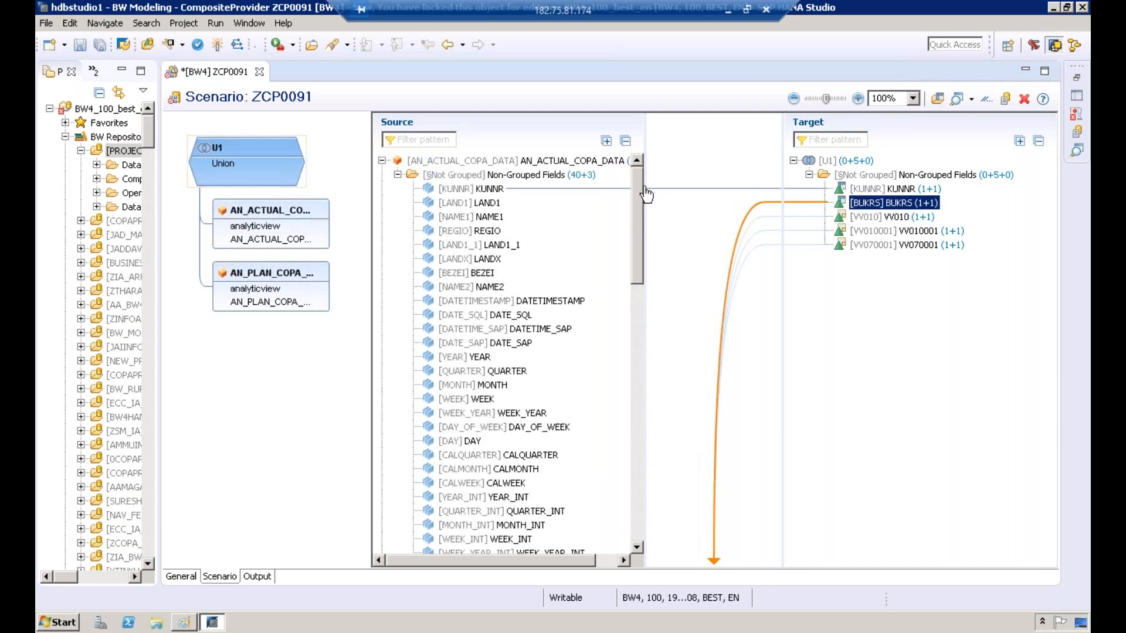
left_click_drag(636, 223, 628, 524)
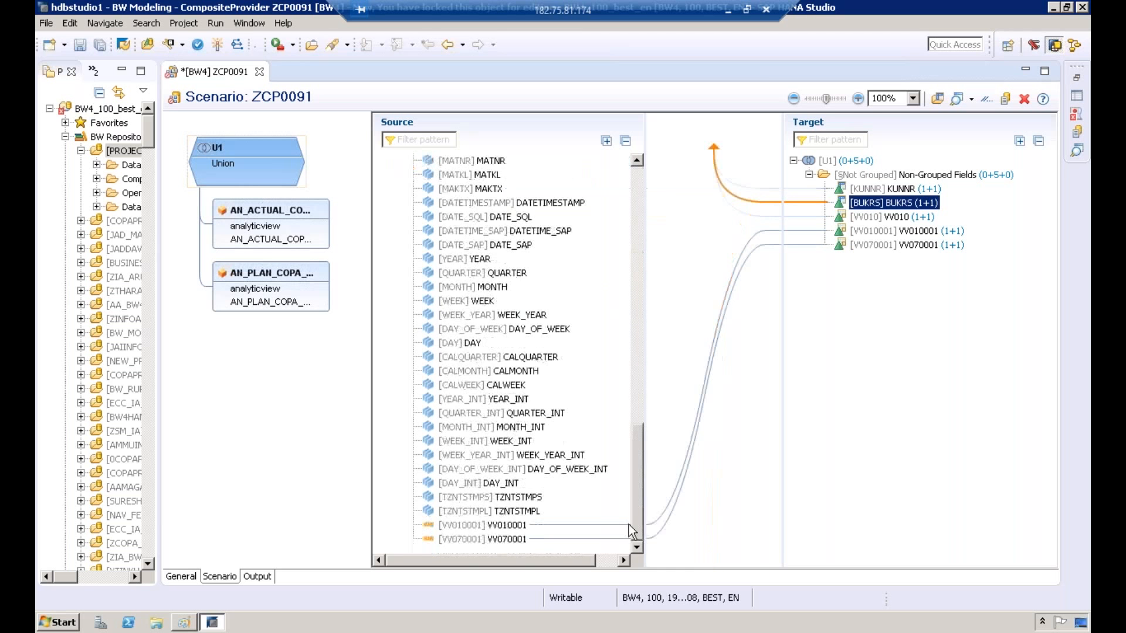
scroll(624, 378, "up", 5)
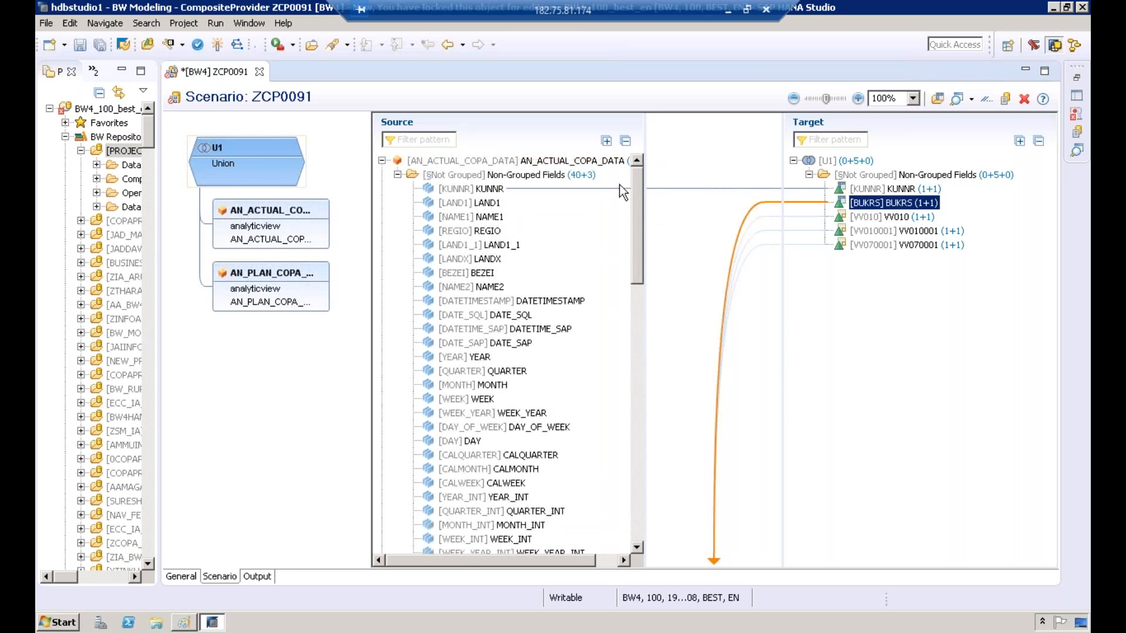
left_click_drag(641, 287, 643, 399)
left_click_drag(472, 329, 887, 190)
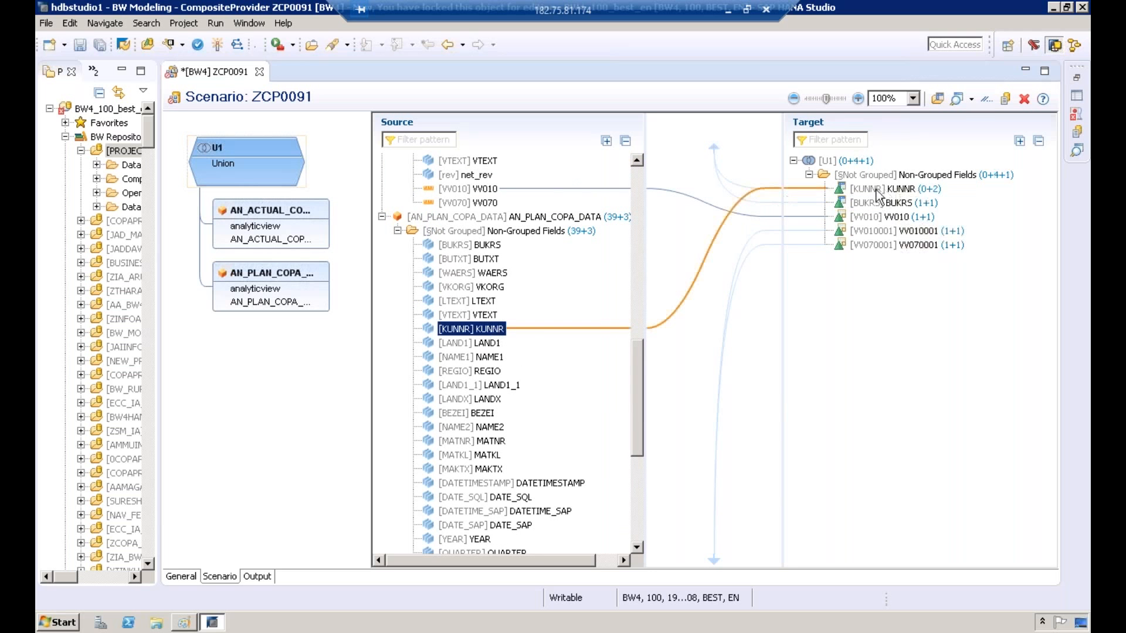
left_click(486, 245)
left_click_drag(487, 245, 901, 206)
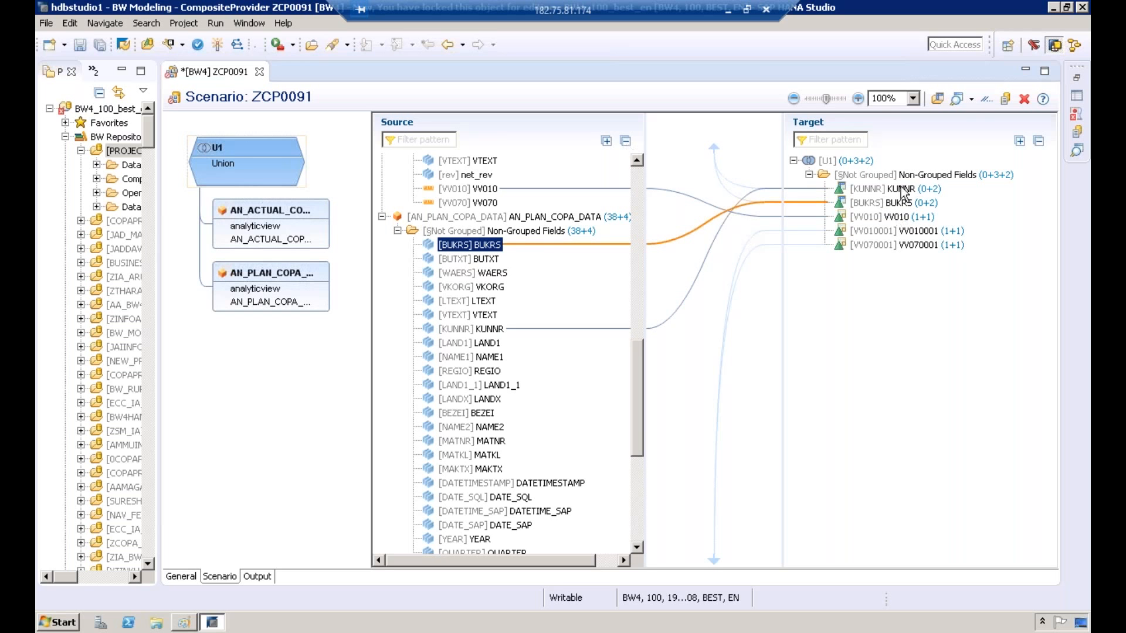
Step: Check the source links of target fields BUKRS, VV010, VV010001 and VV070001, and activate CompositeProvider ZCP0091
left_click(900, 204)
left_click(901, 218)
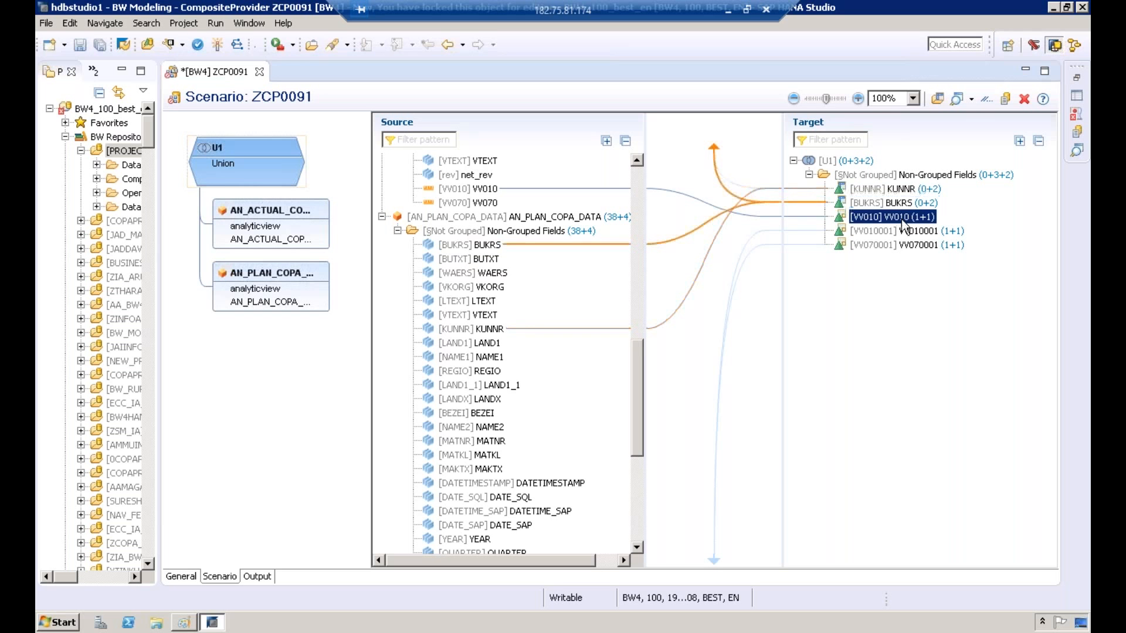
left_click(920, 232)
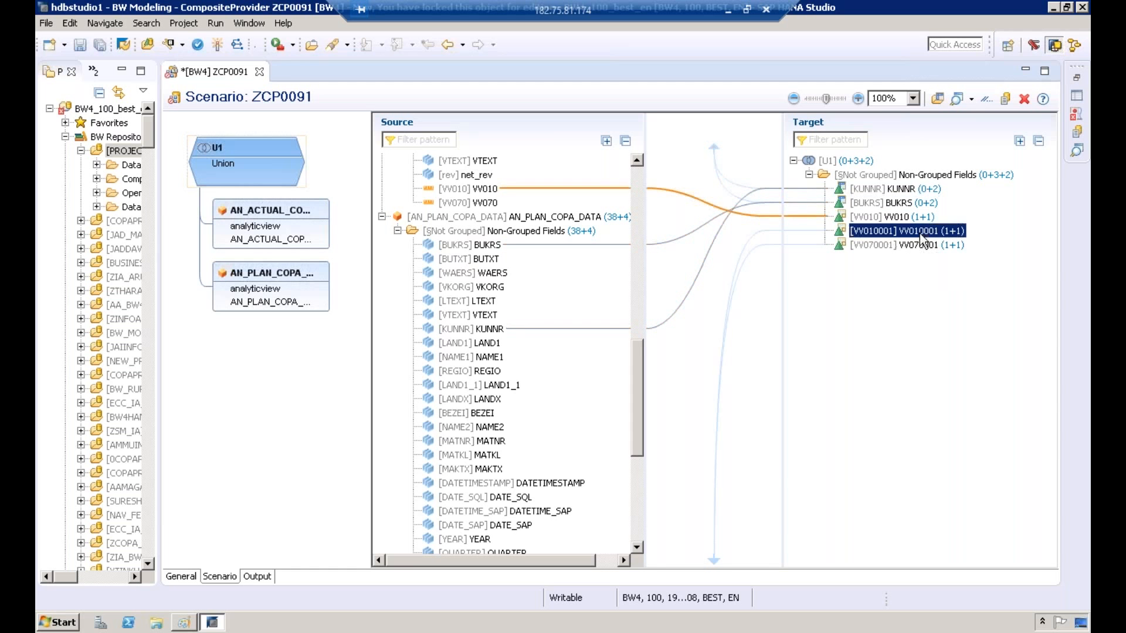
left_click(920, 250)
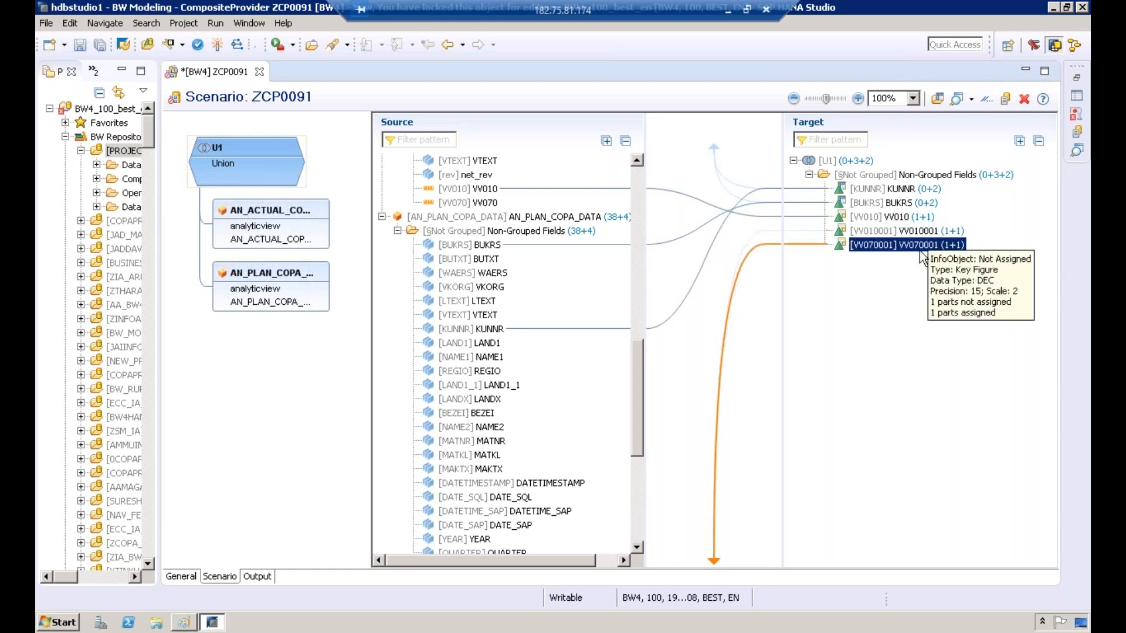
left_click(218, 47)
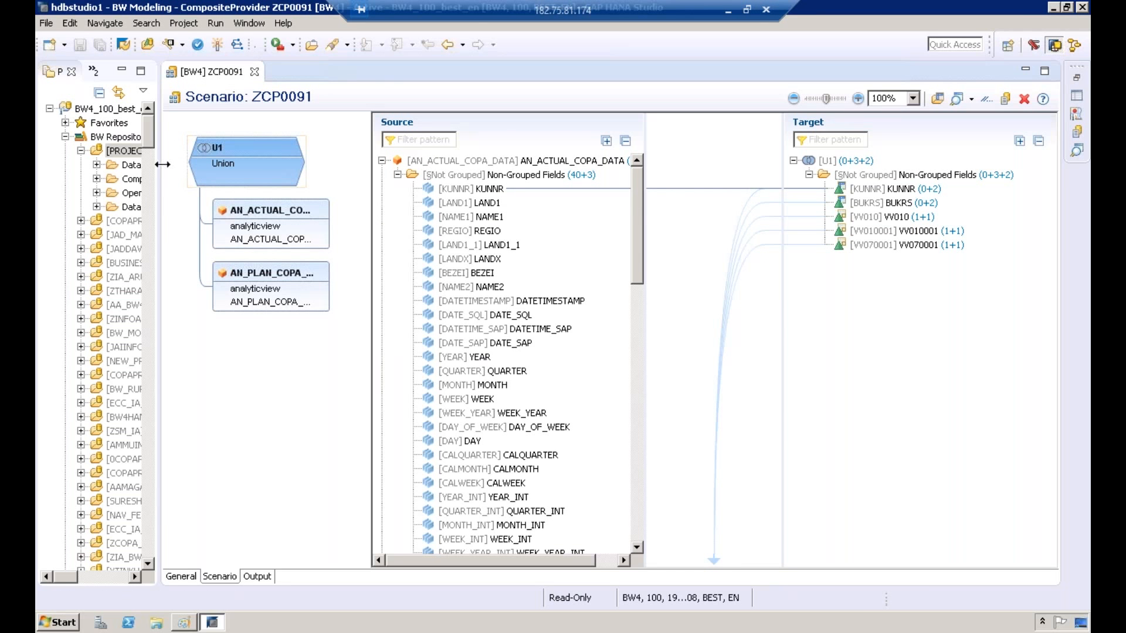
Step: Widen the project tree, list the CompositeProviders of PROJECT_B4H and select ZCP0091
left_click_drag(162, 164, 276, 164)
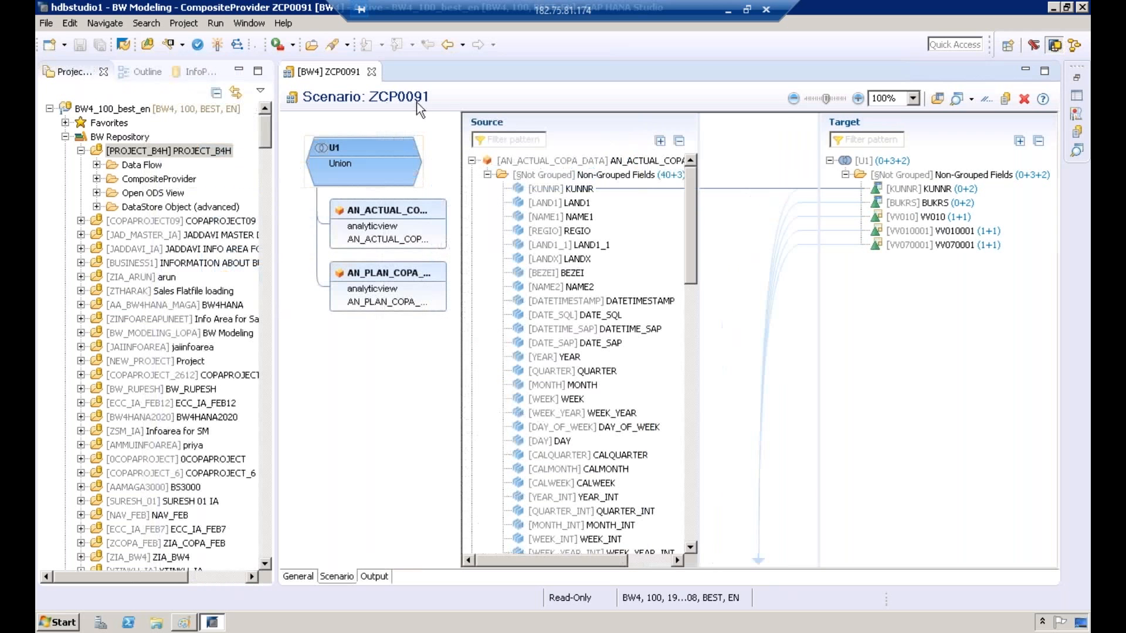
left_click(96, 180)
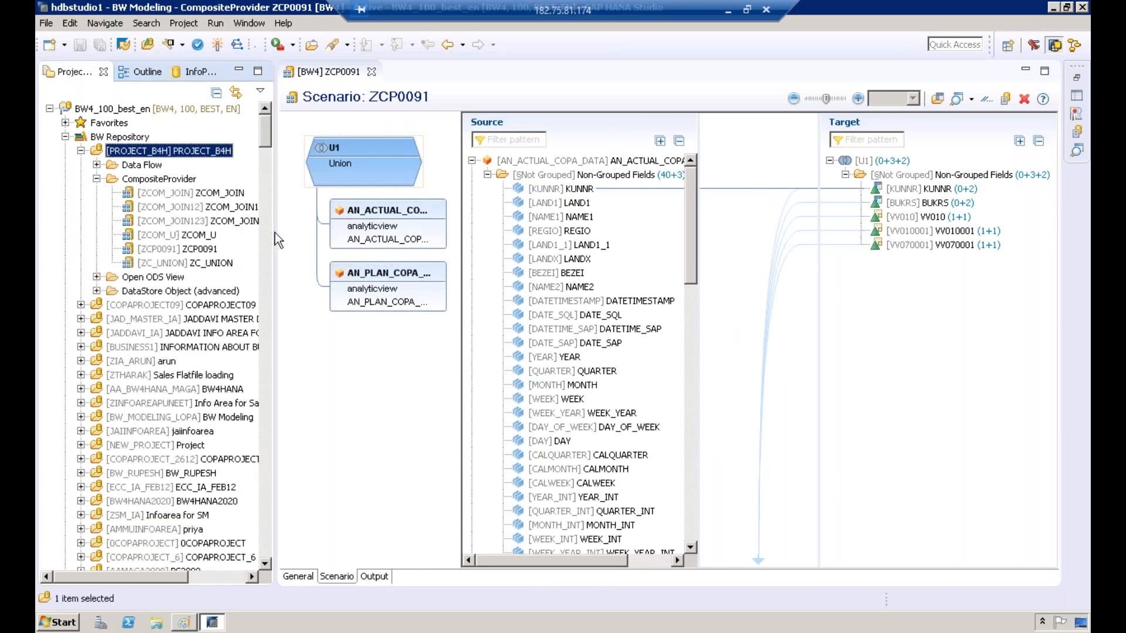
left_click_drag(275, 238, 296, 236)
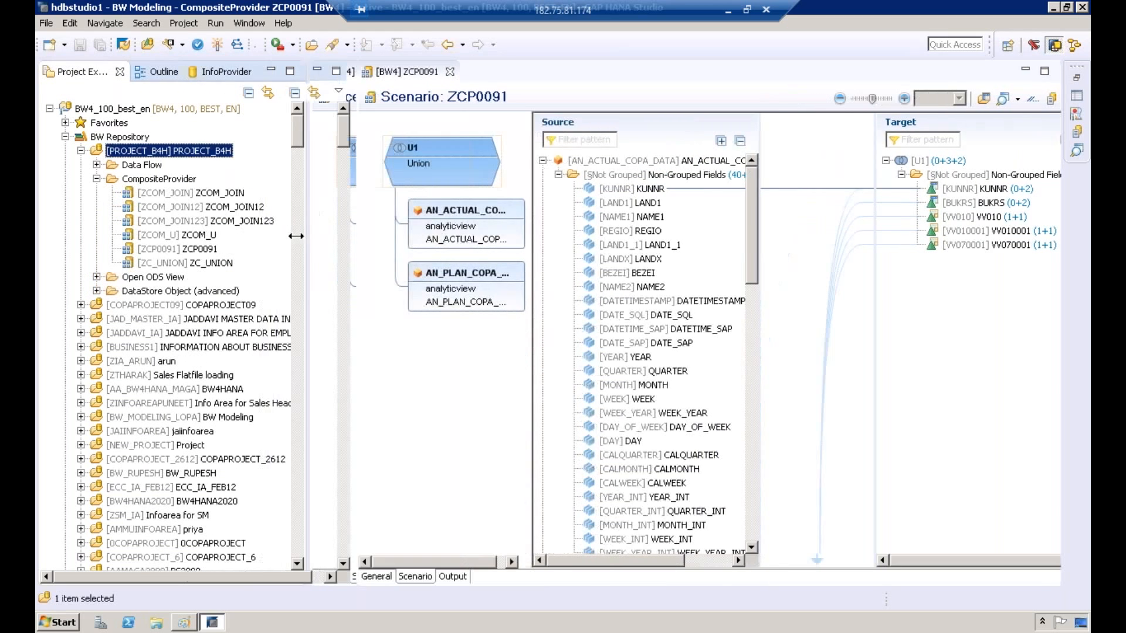
left_click(200, 251)
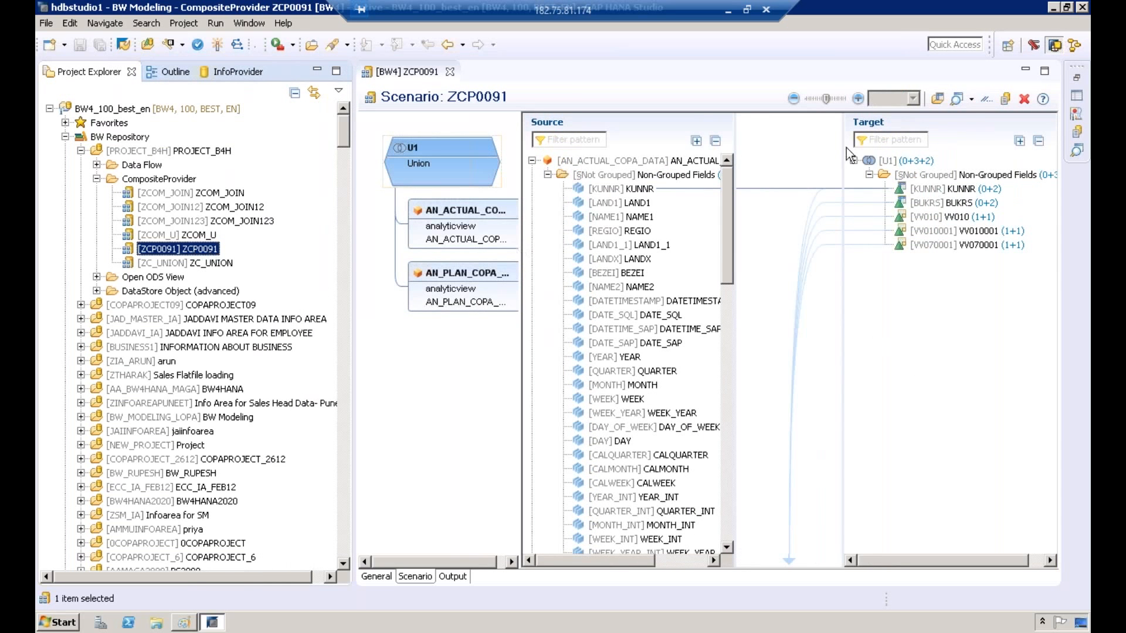
Step: Open the reporting preview of ZCP0091 as Analytics List UIBB and dismiss the browser security notice
left_click(956, 100)
left_click(971, 100)
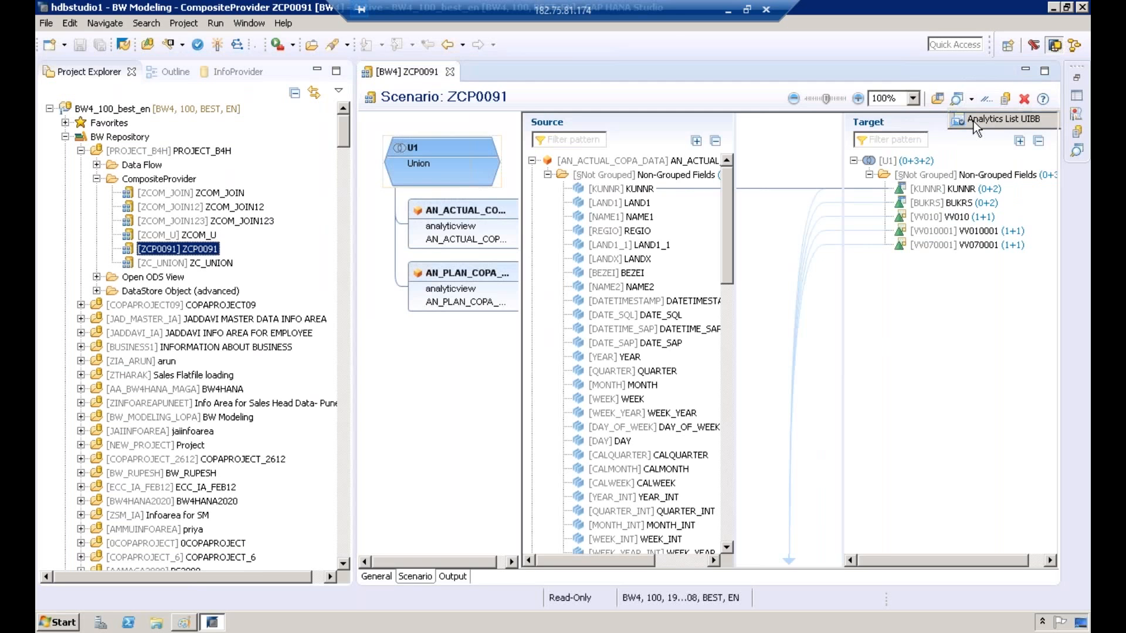
left_click(974, 121)
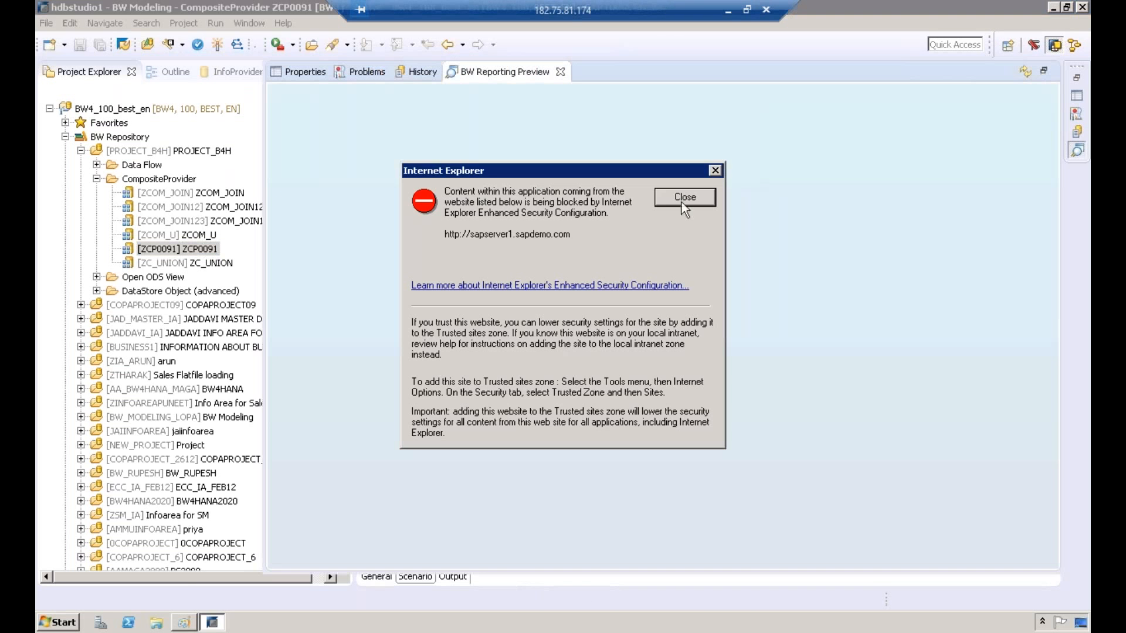
left_click(672, 202)
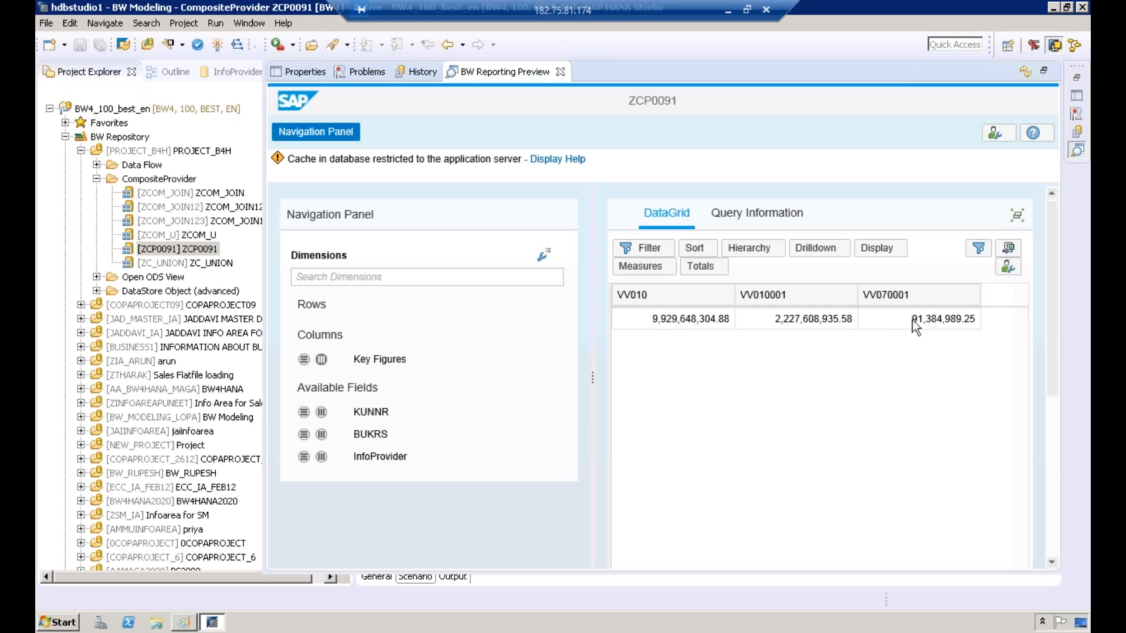
Step: Try to break down the ZCP0091 preview by BUKRS in rows, then in columns with the key figures in rows
left_click(304, 434)
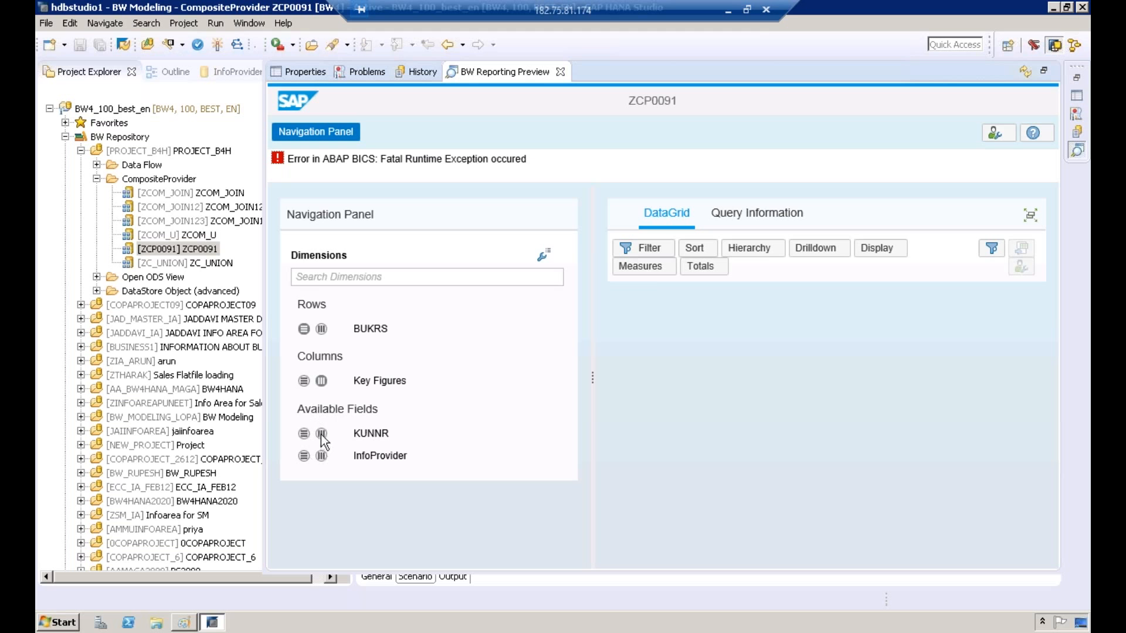
left_click(323, 330)
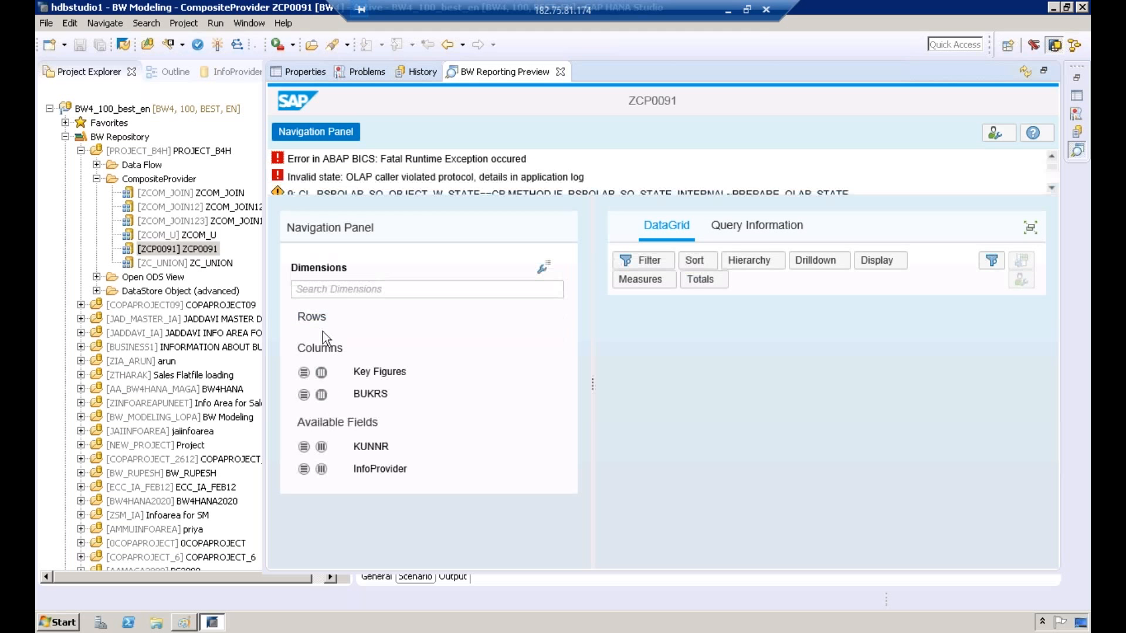
left_click(305, 374)
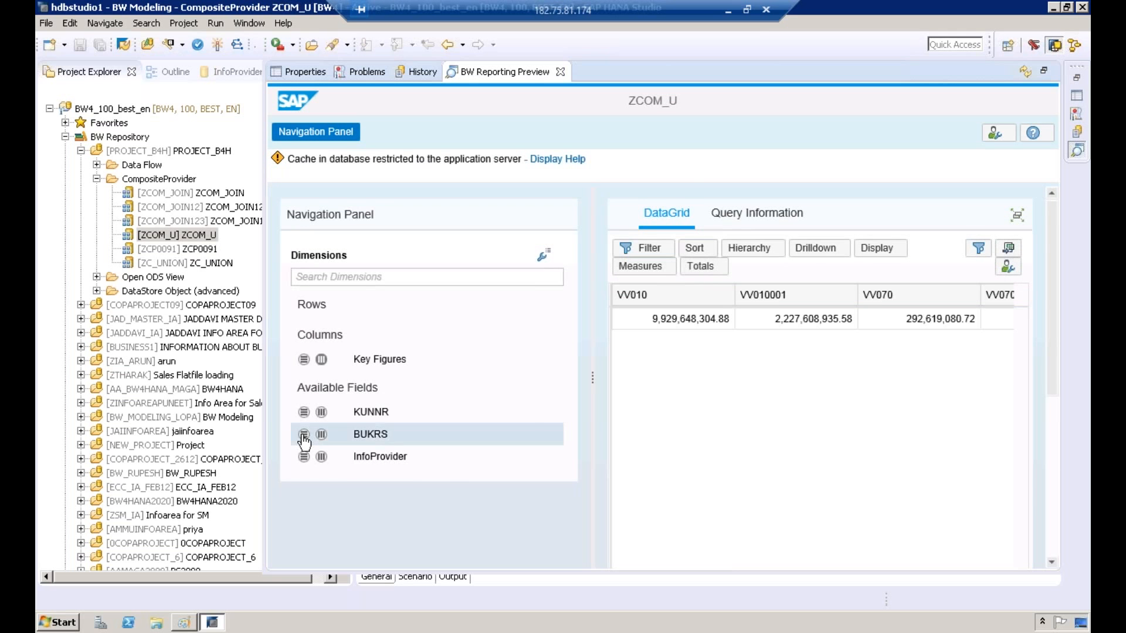
Step: Break down the reporting preview of CompositeProvider ZCOM_U by BUKRS and InfoProvider in rows
left_click(303, 435)
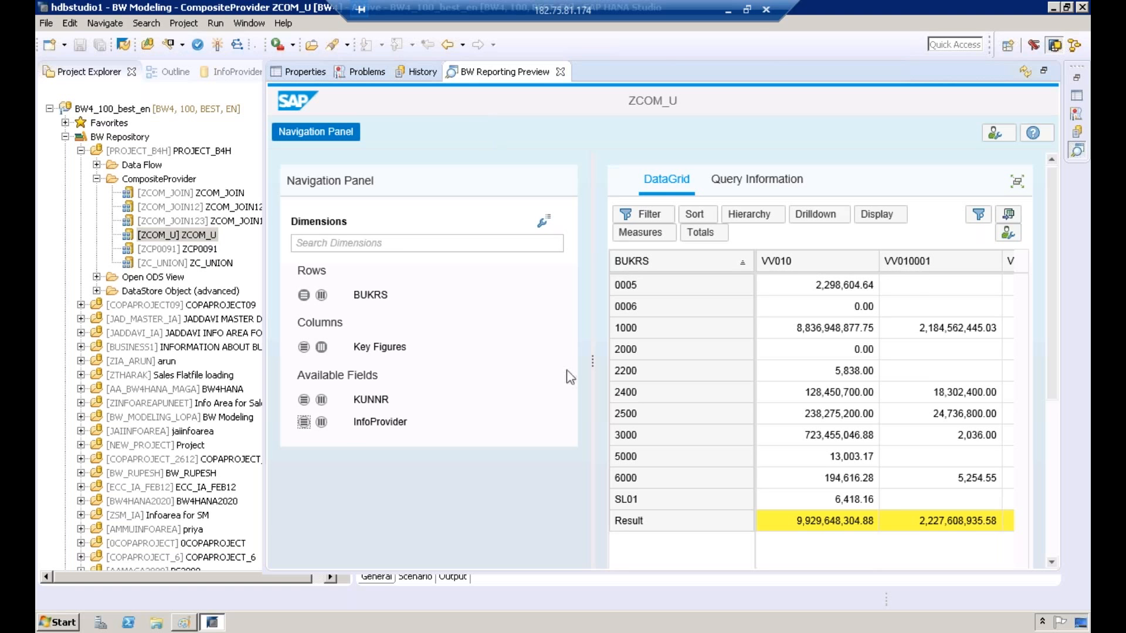
left_click(304, 425)
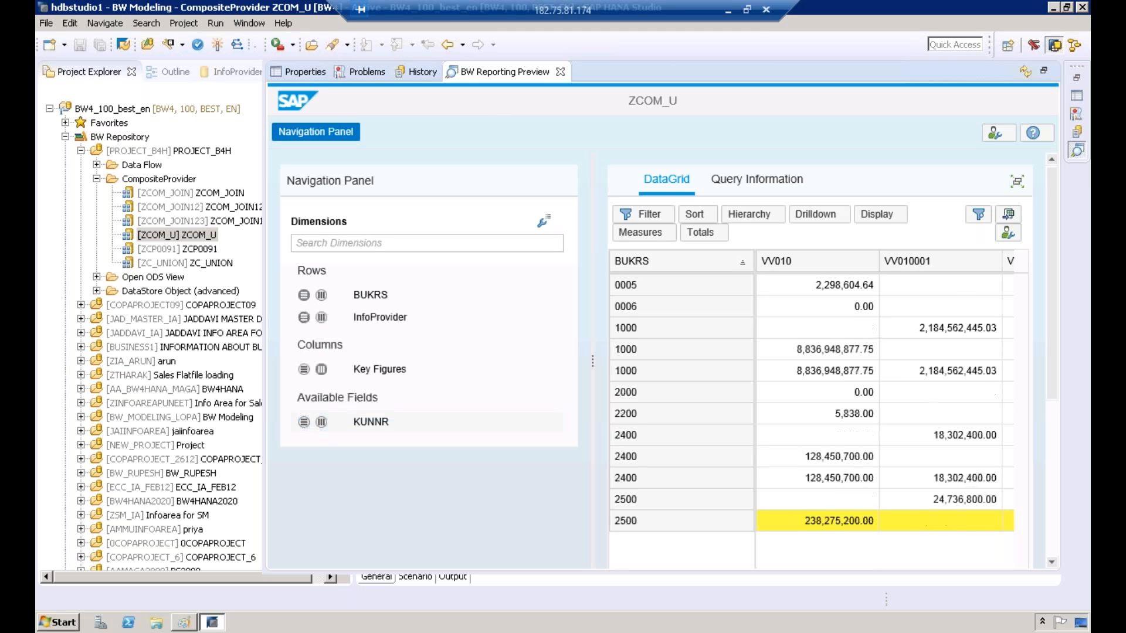